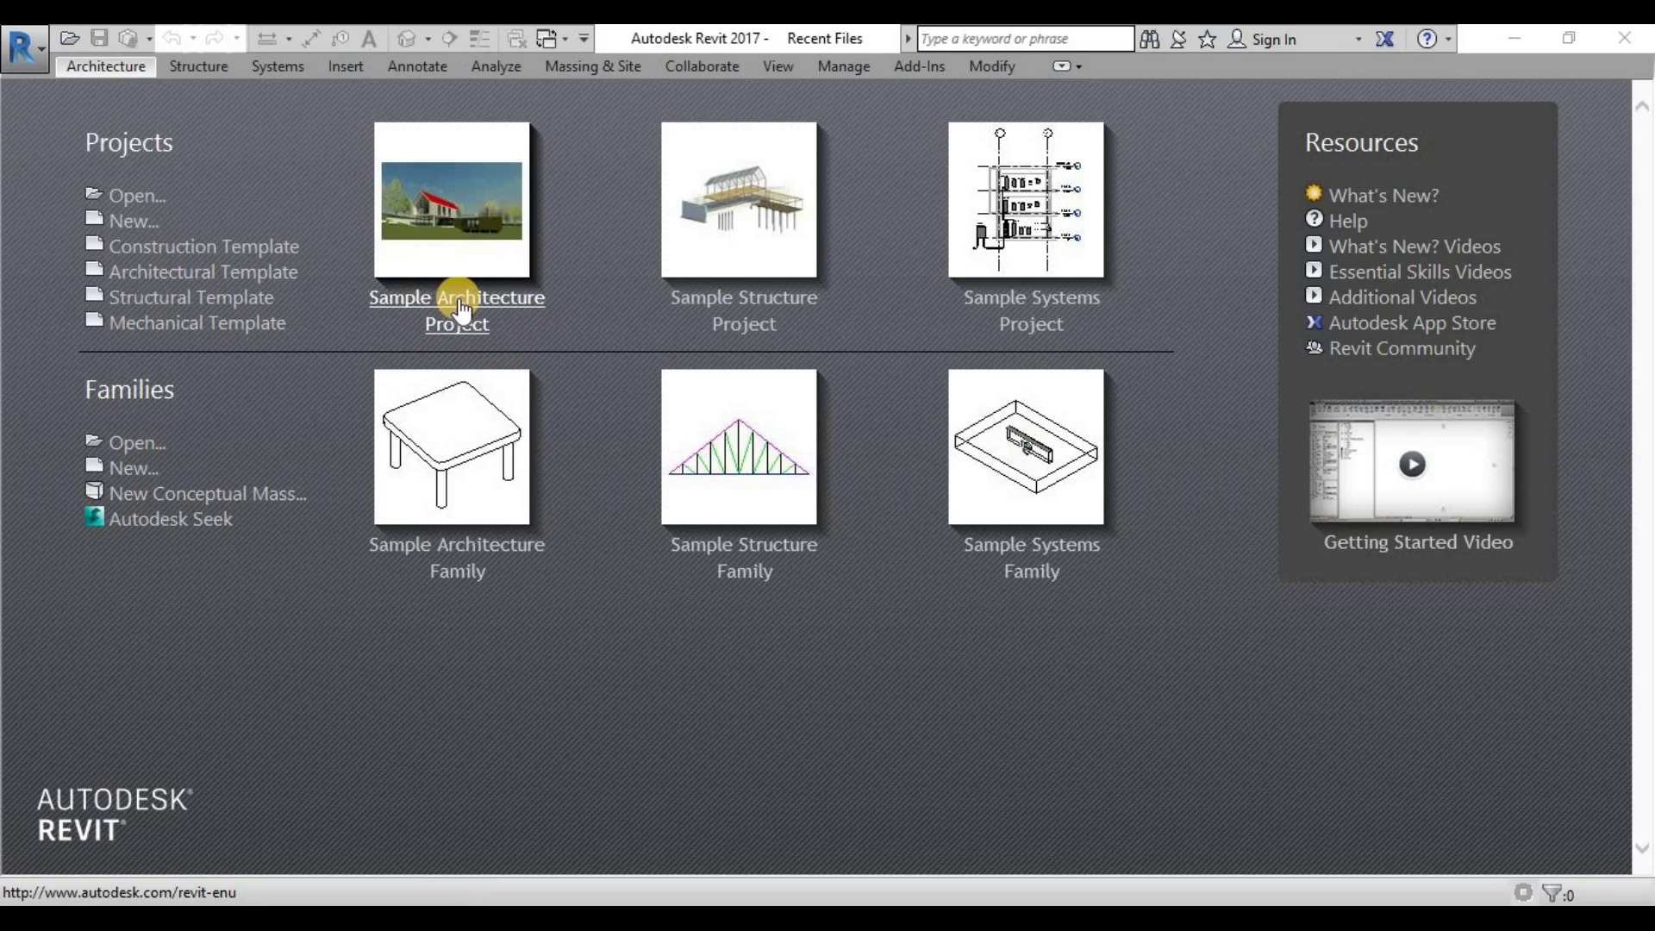
Open the Sample Architecture Project and look over its export and print commands
left_click(450, 297)
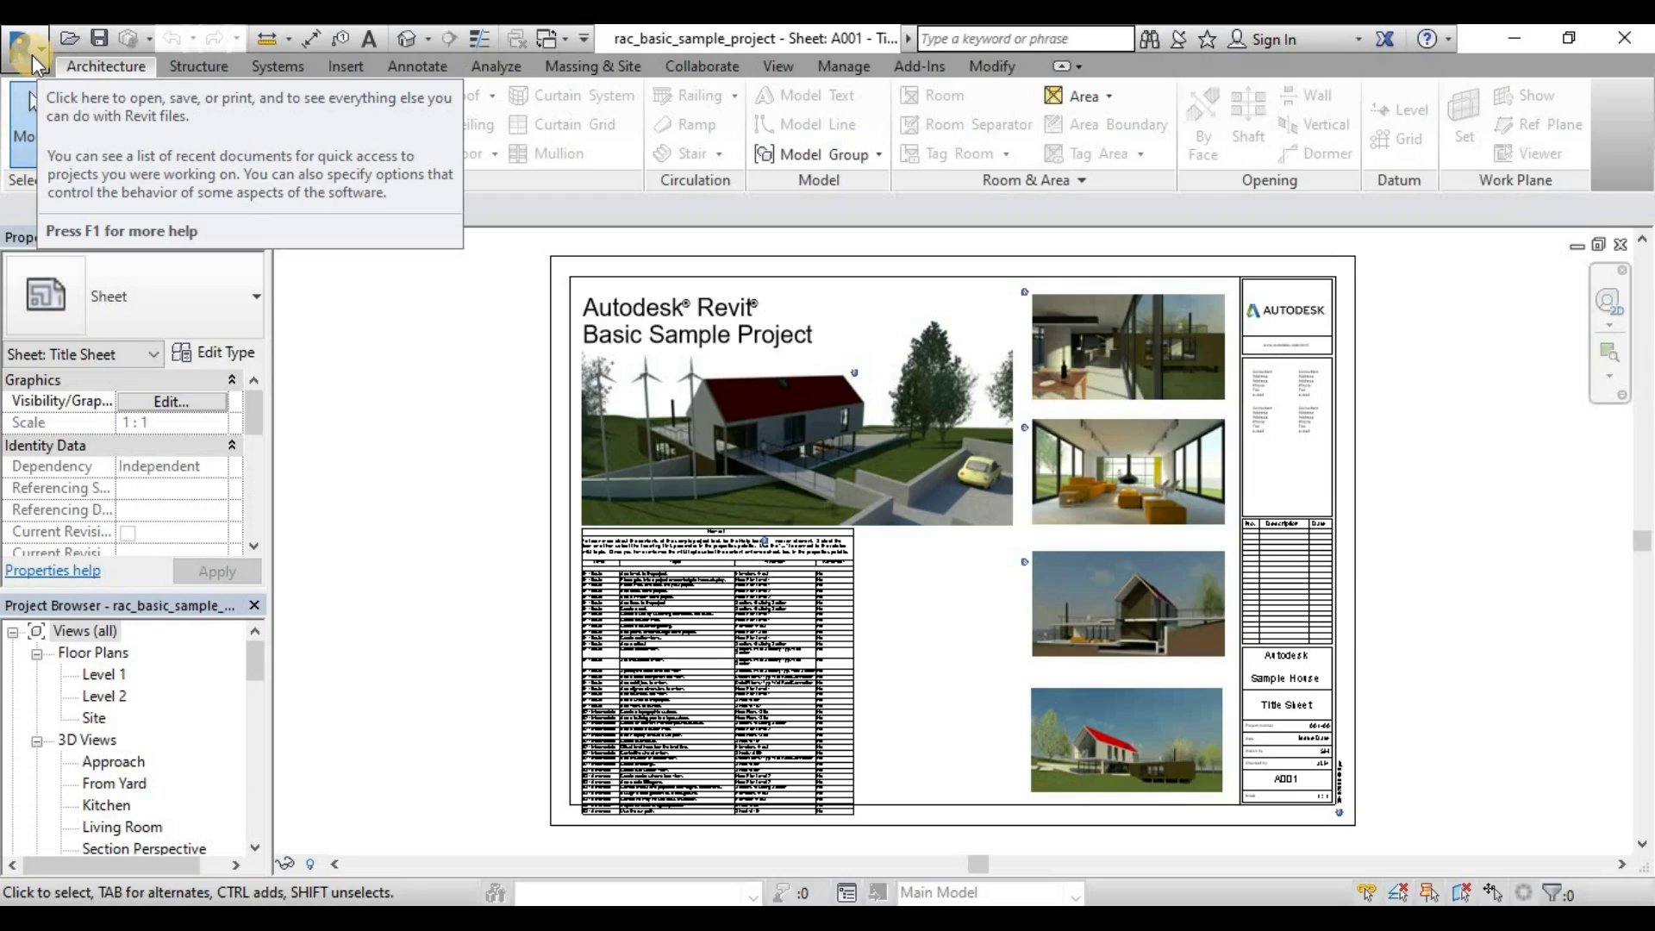
left_click(26, 52)
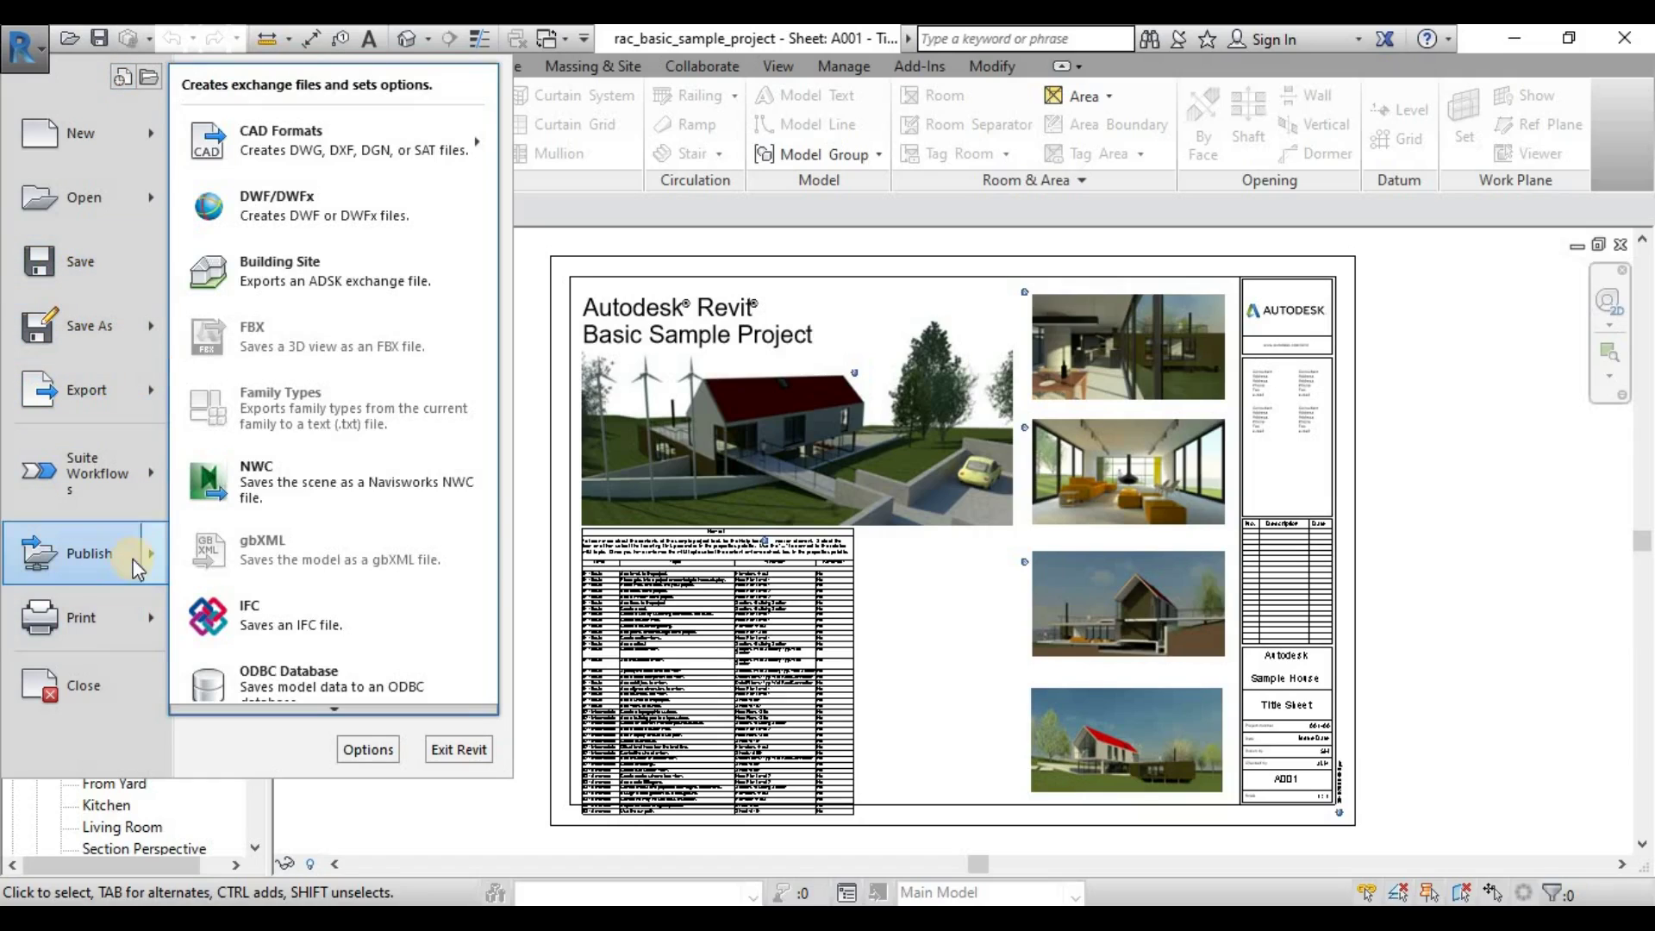
mouse_move(95, 630)
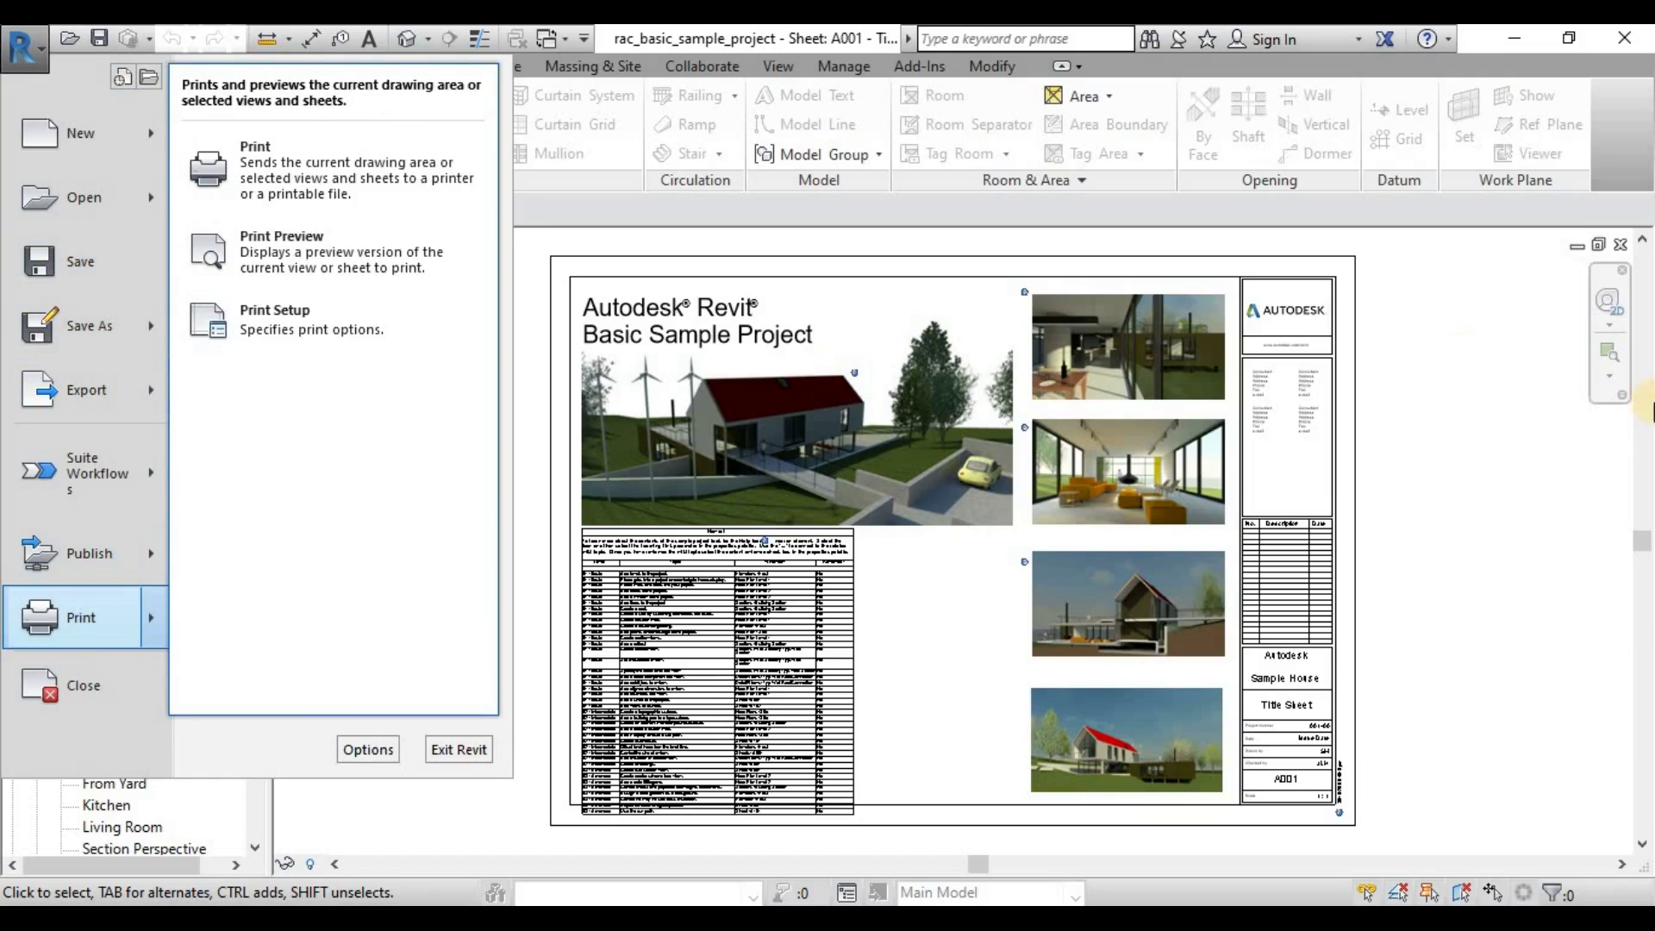
left_click(1463, 403)
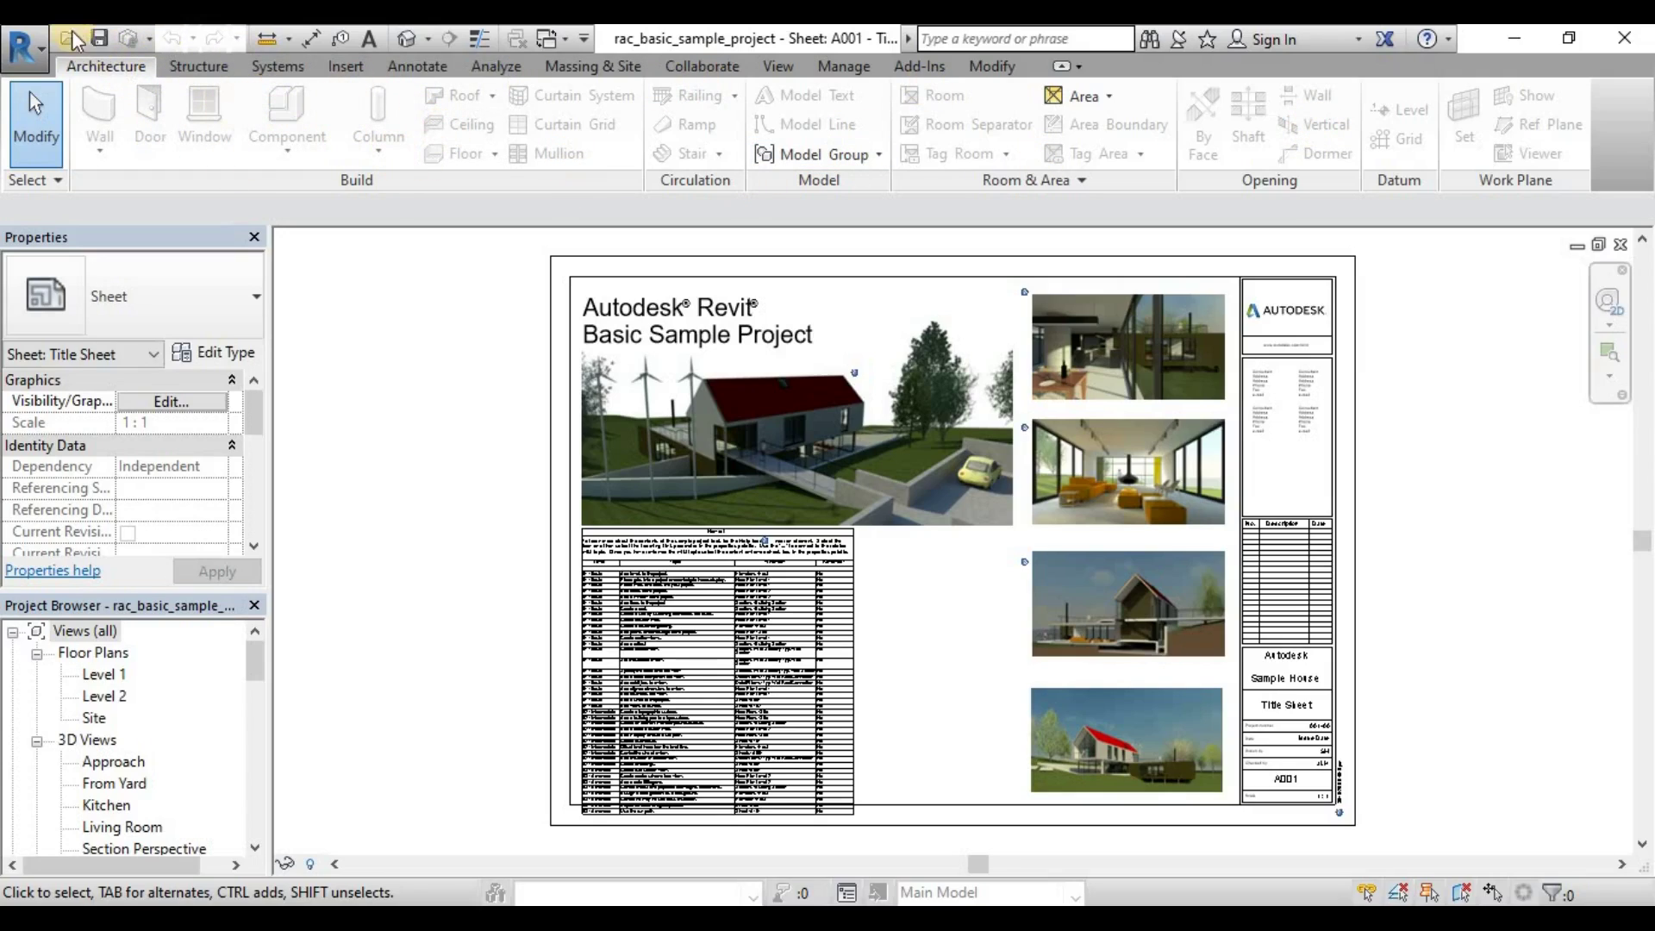
Place the Quick Access Toolbar below the ribbon
left_click(581, 41)
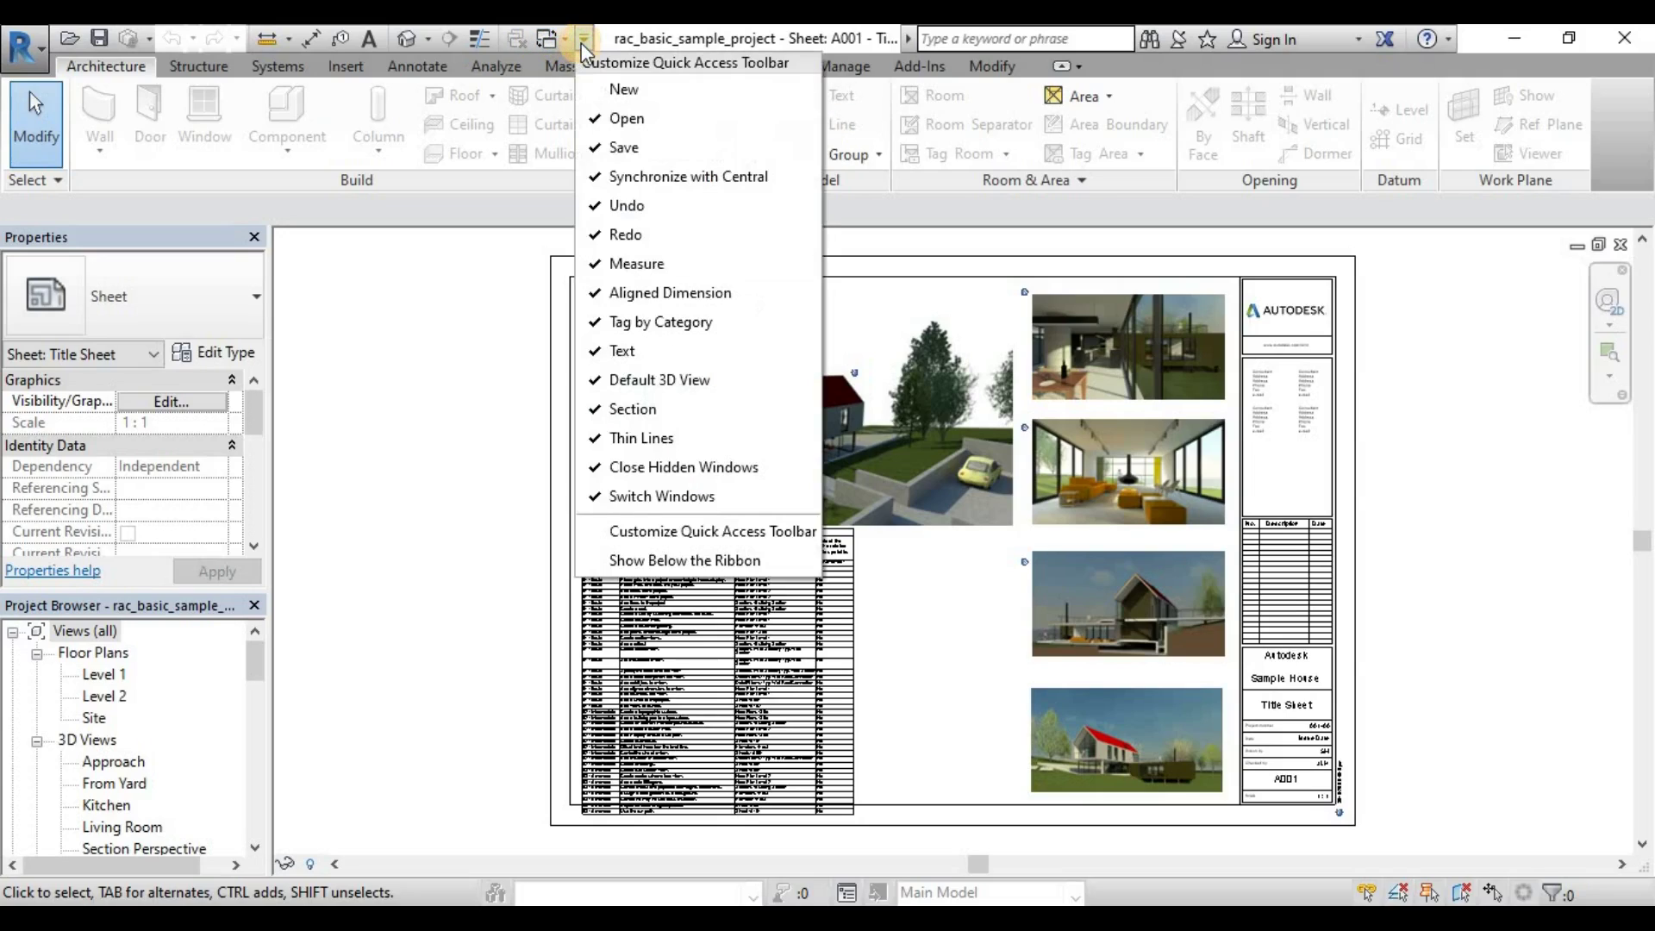
left_click(662, 560)
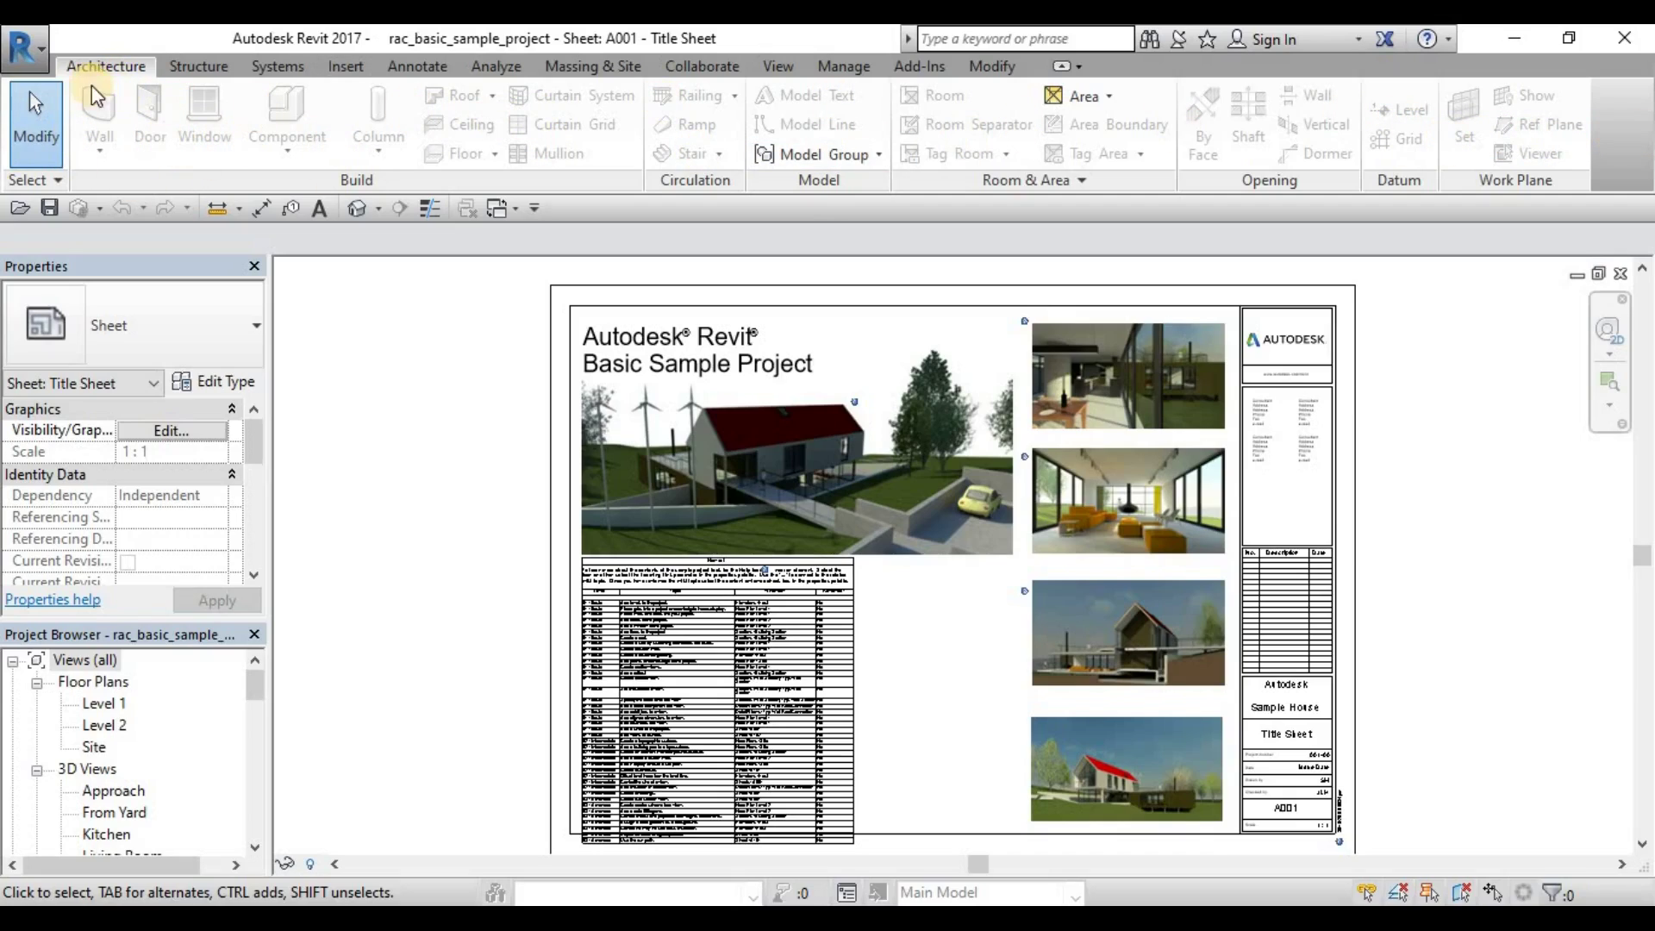
Examine the ribbon's command sets, from Architecture, Structure, Systems, Insert and Annotate to Massing & Site, View, Manage, Add-Ins and Modify
left_click(204, 68)
left_click(289, 66)
left_click(341, 66)
left_click(423, 73)
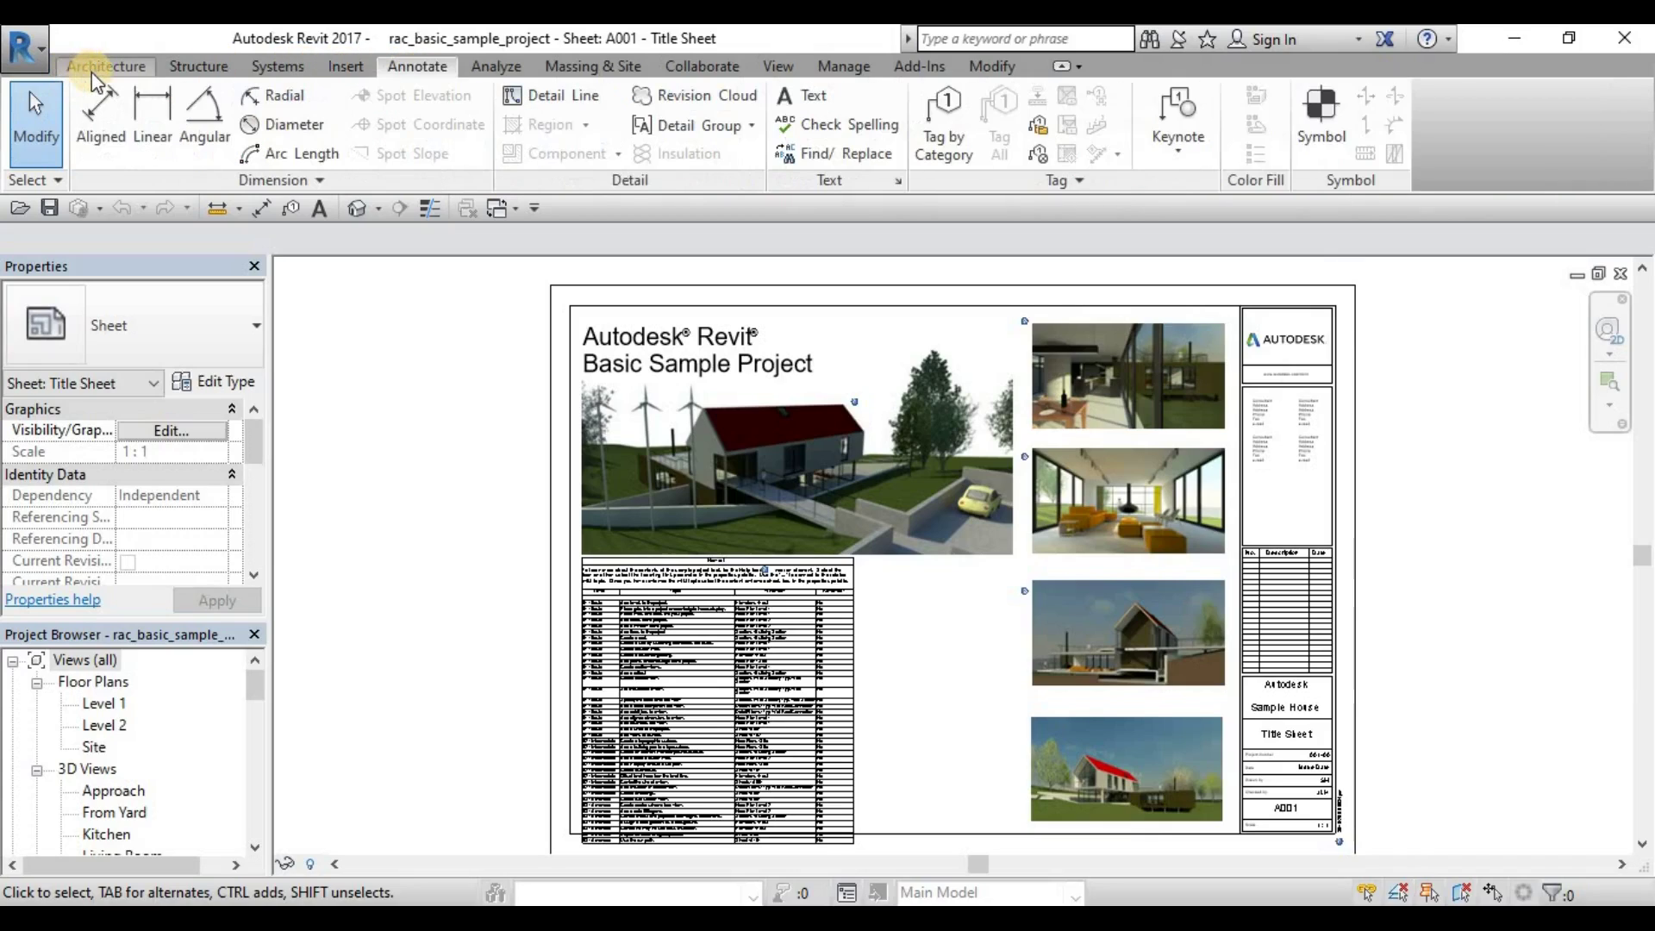
left_click(101, 69)
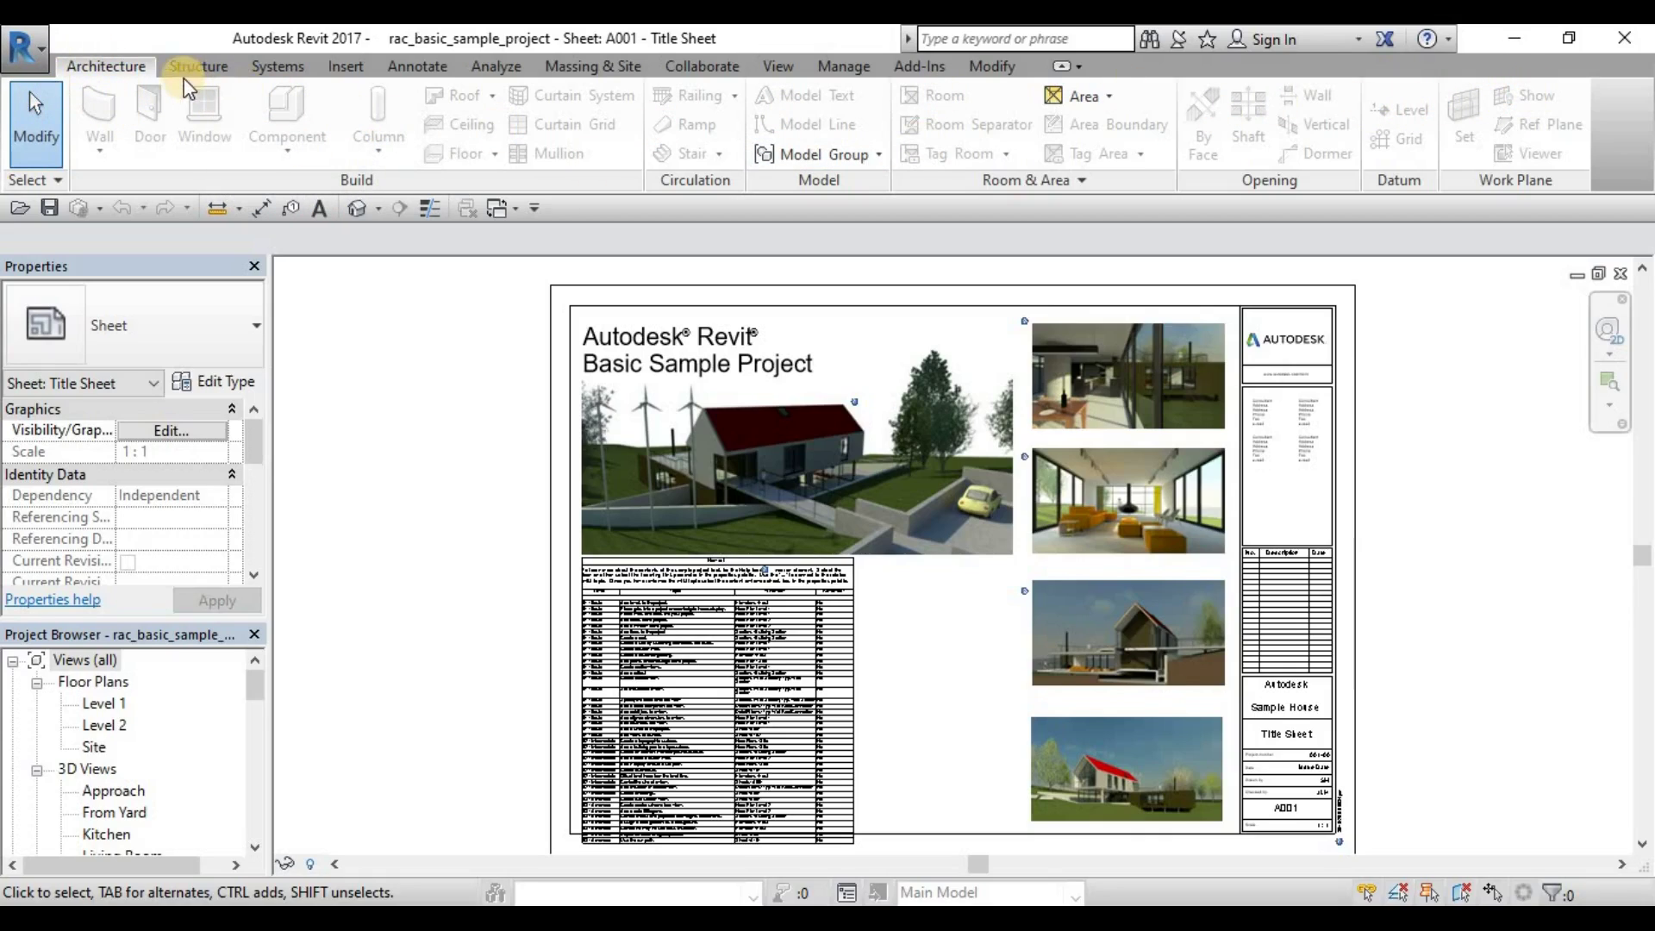
left_click(207, 70)
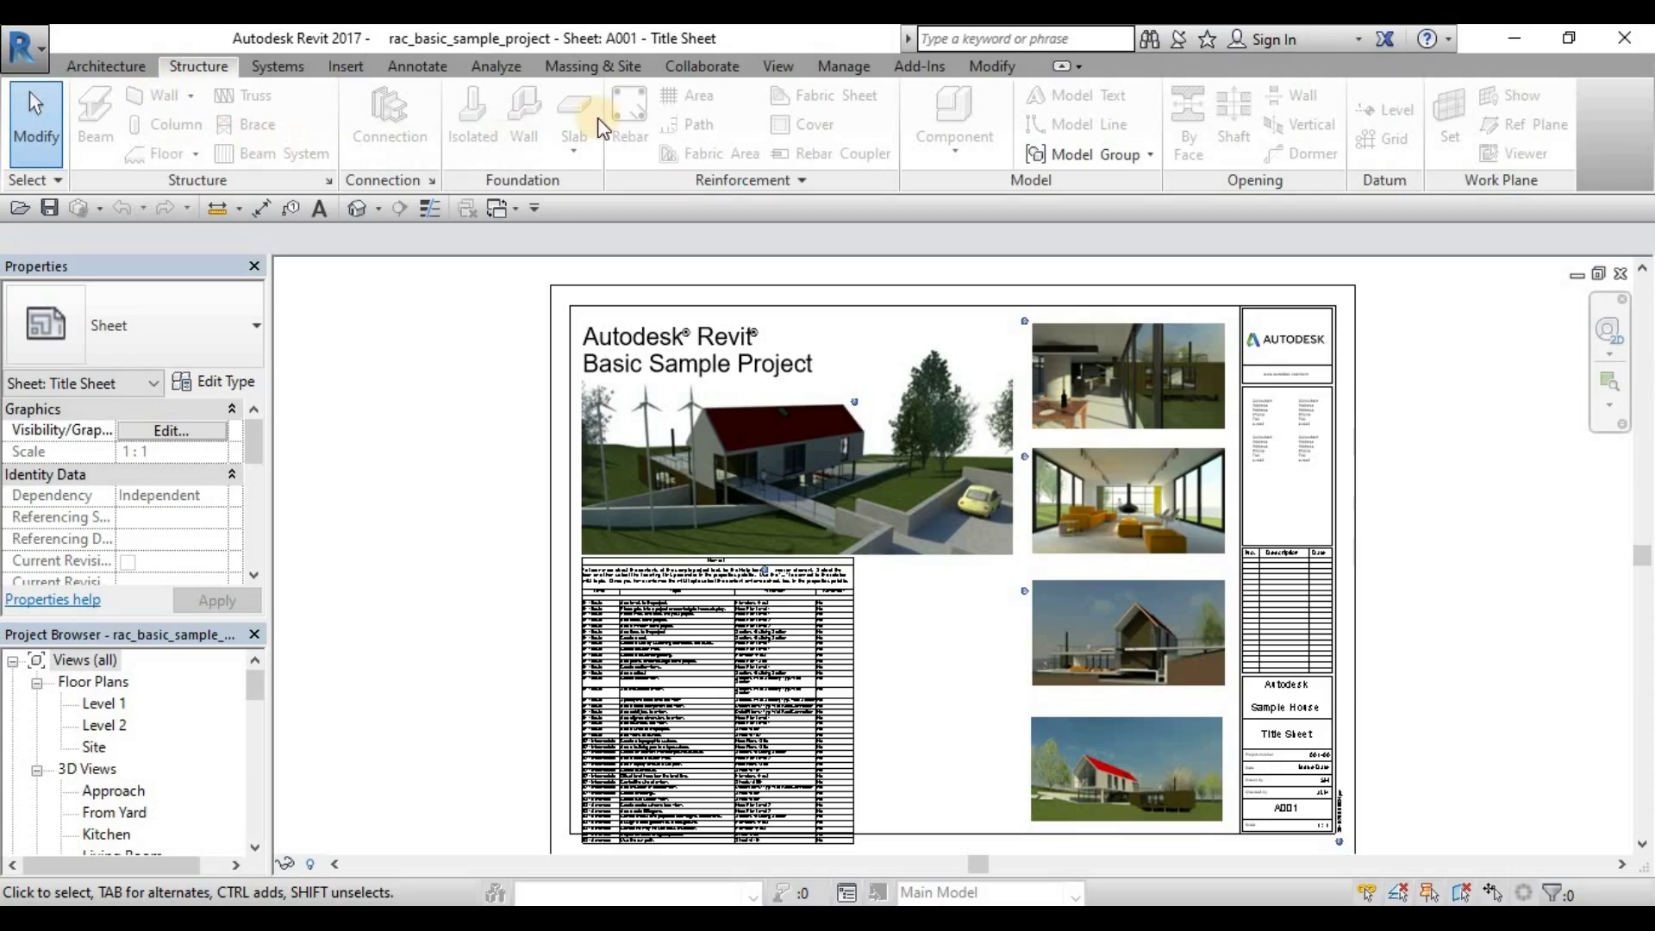
left_click(274, 69)
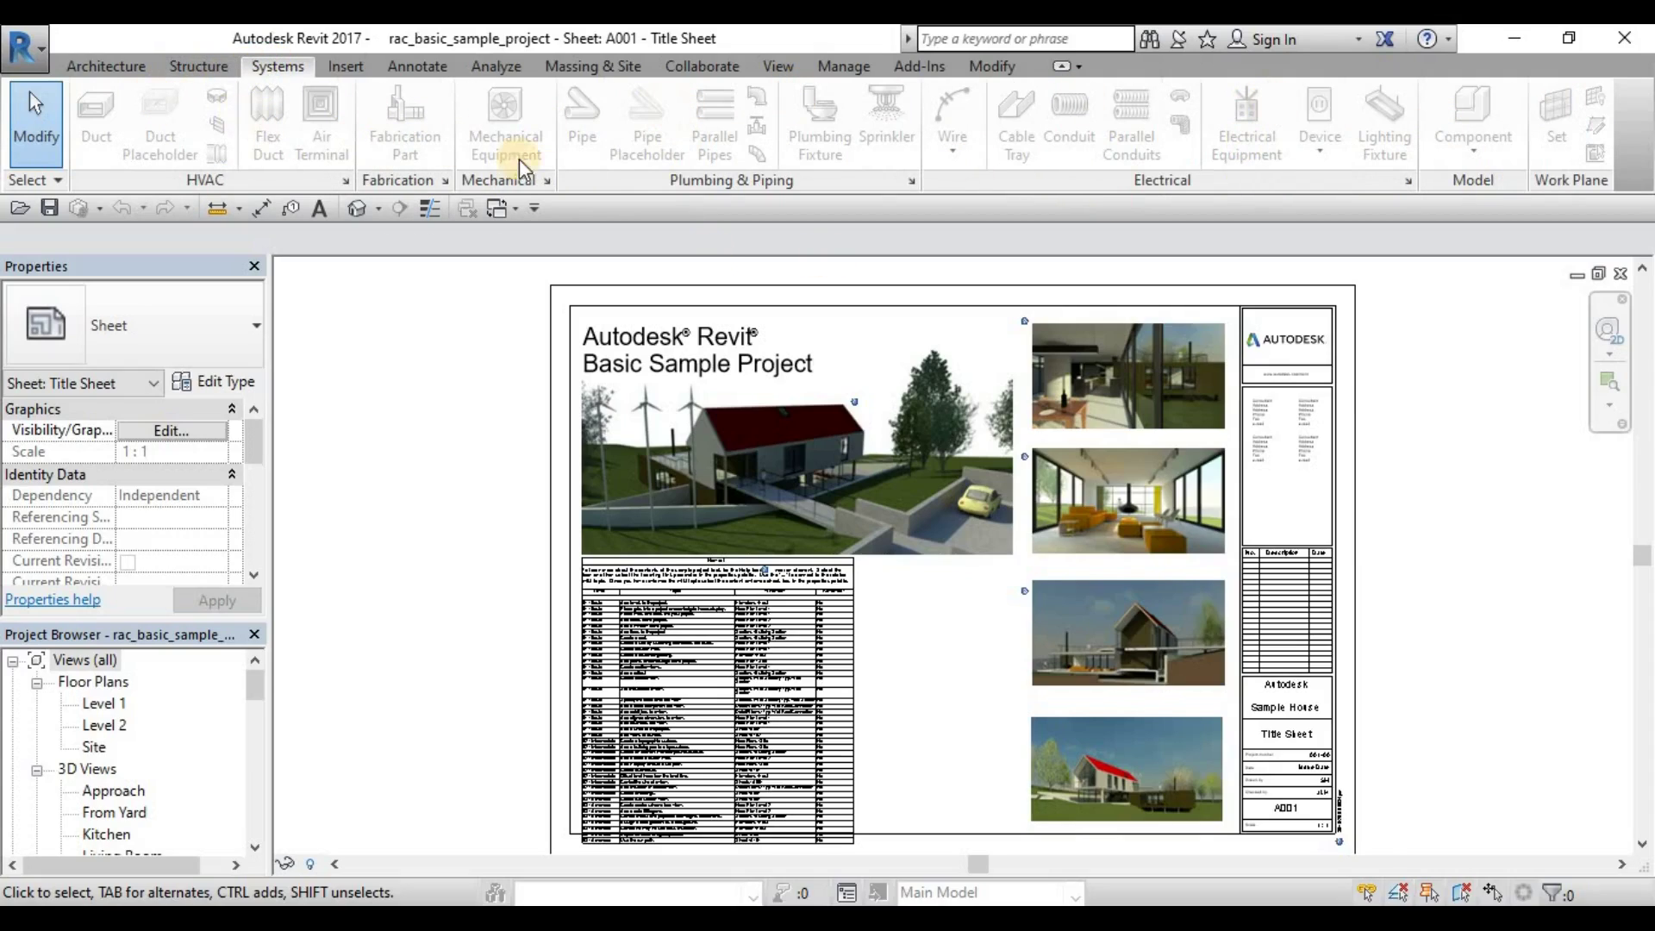
left_click(343, 67)
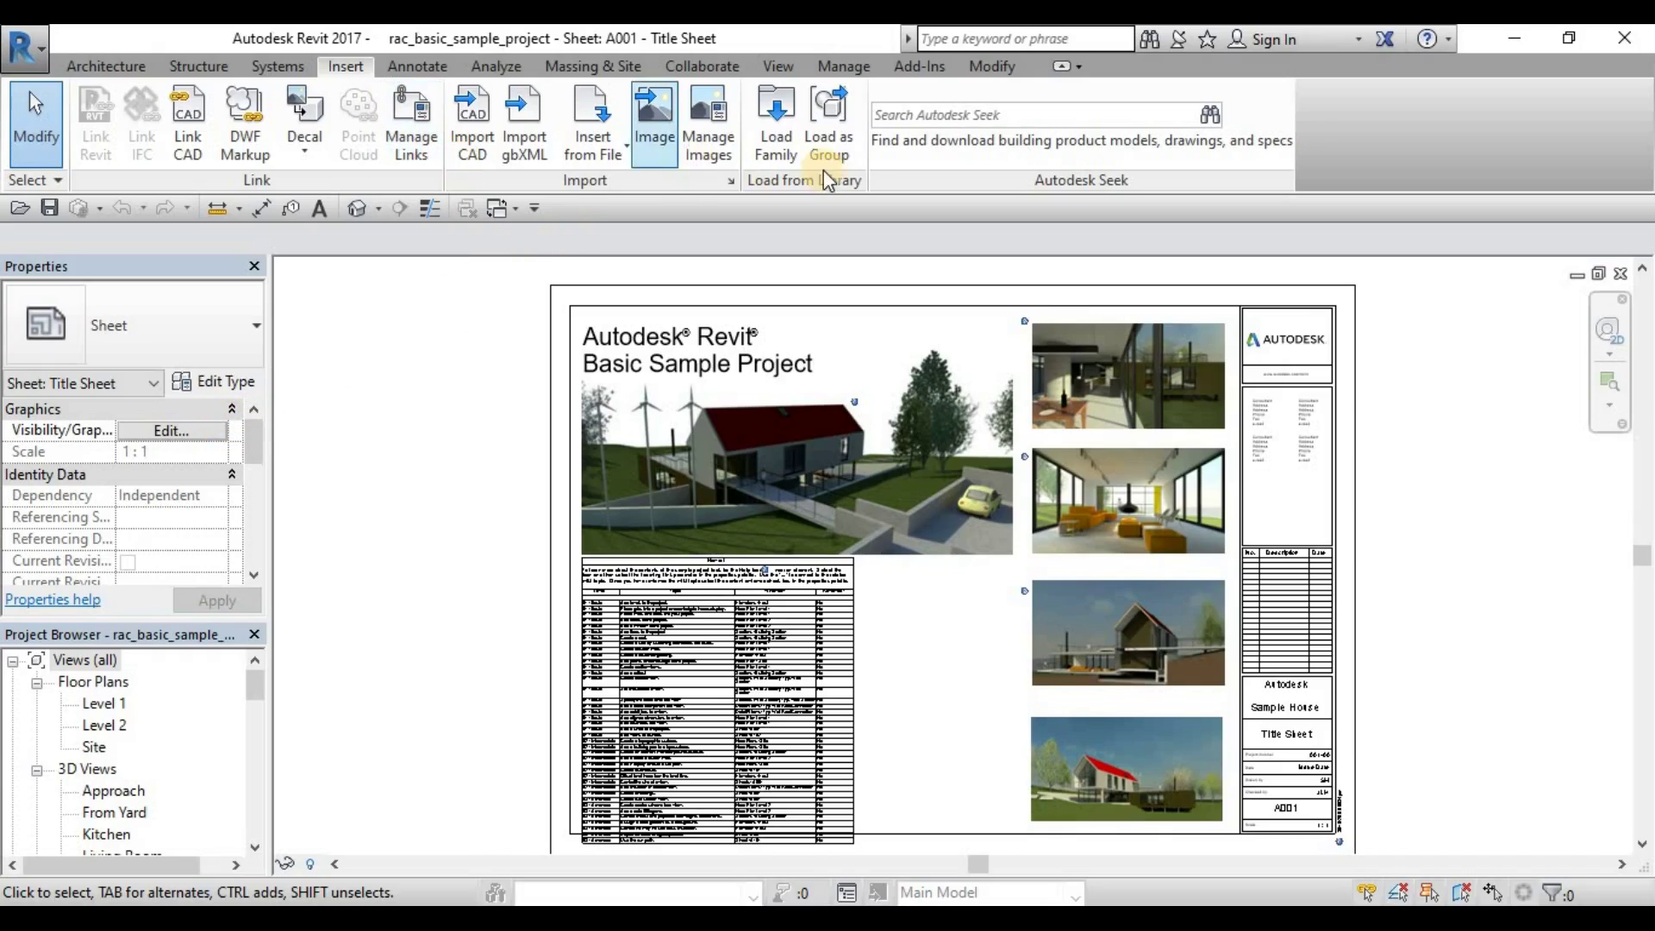
left_click(436, 76)
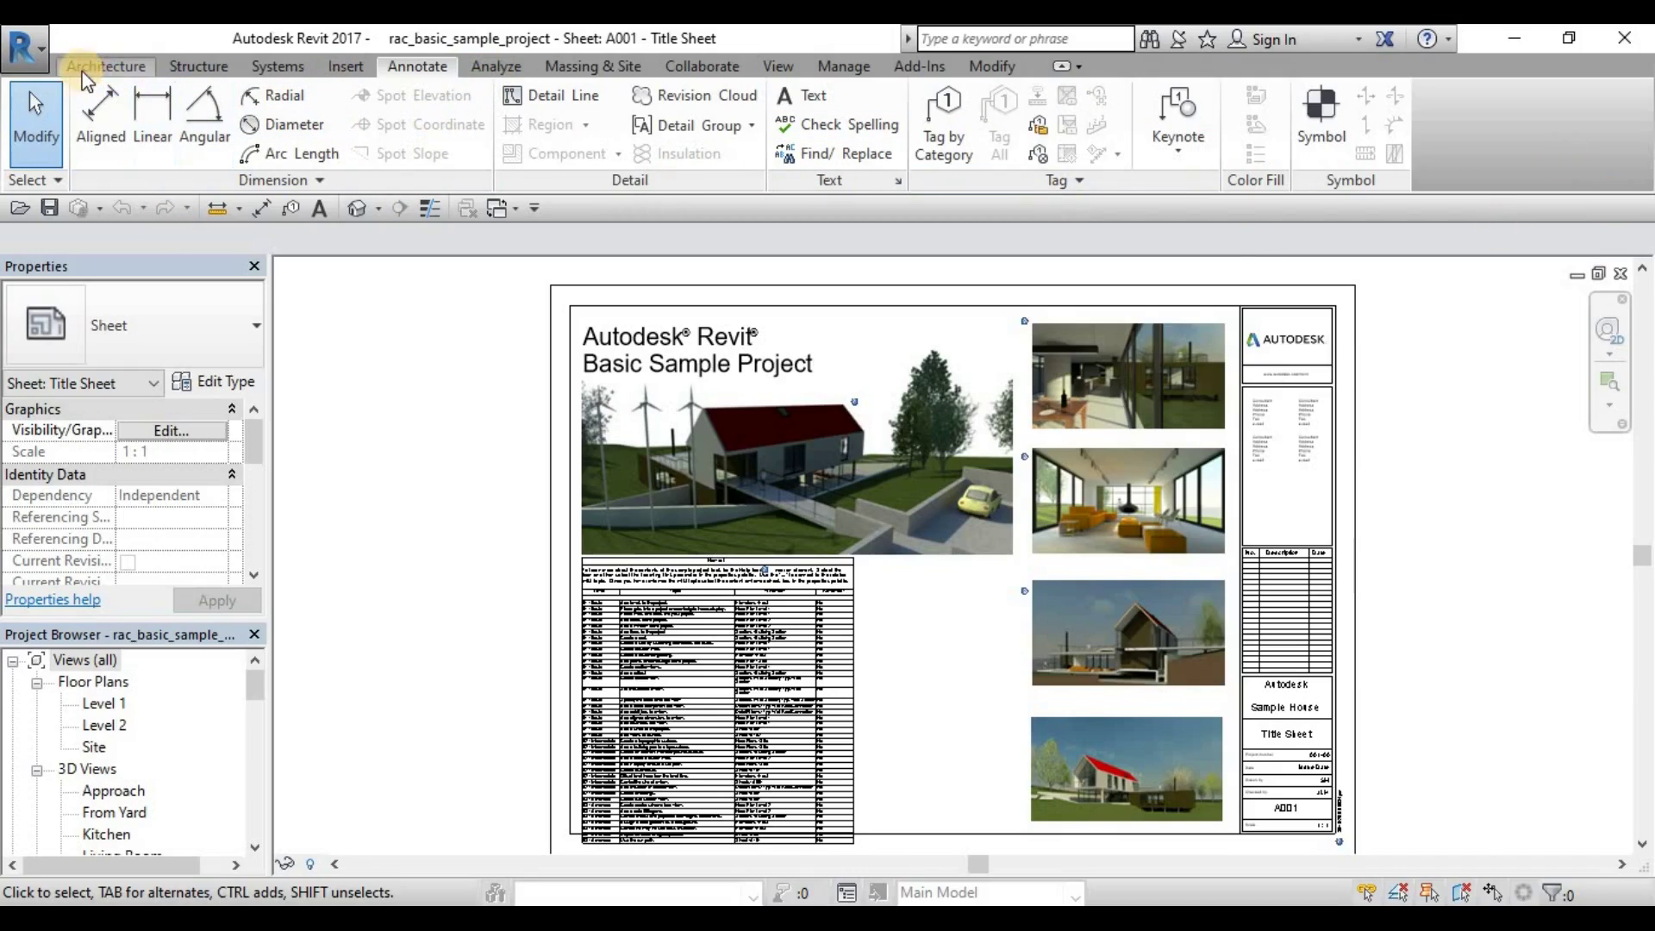
left_click(593, 66)
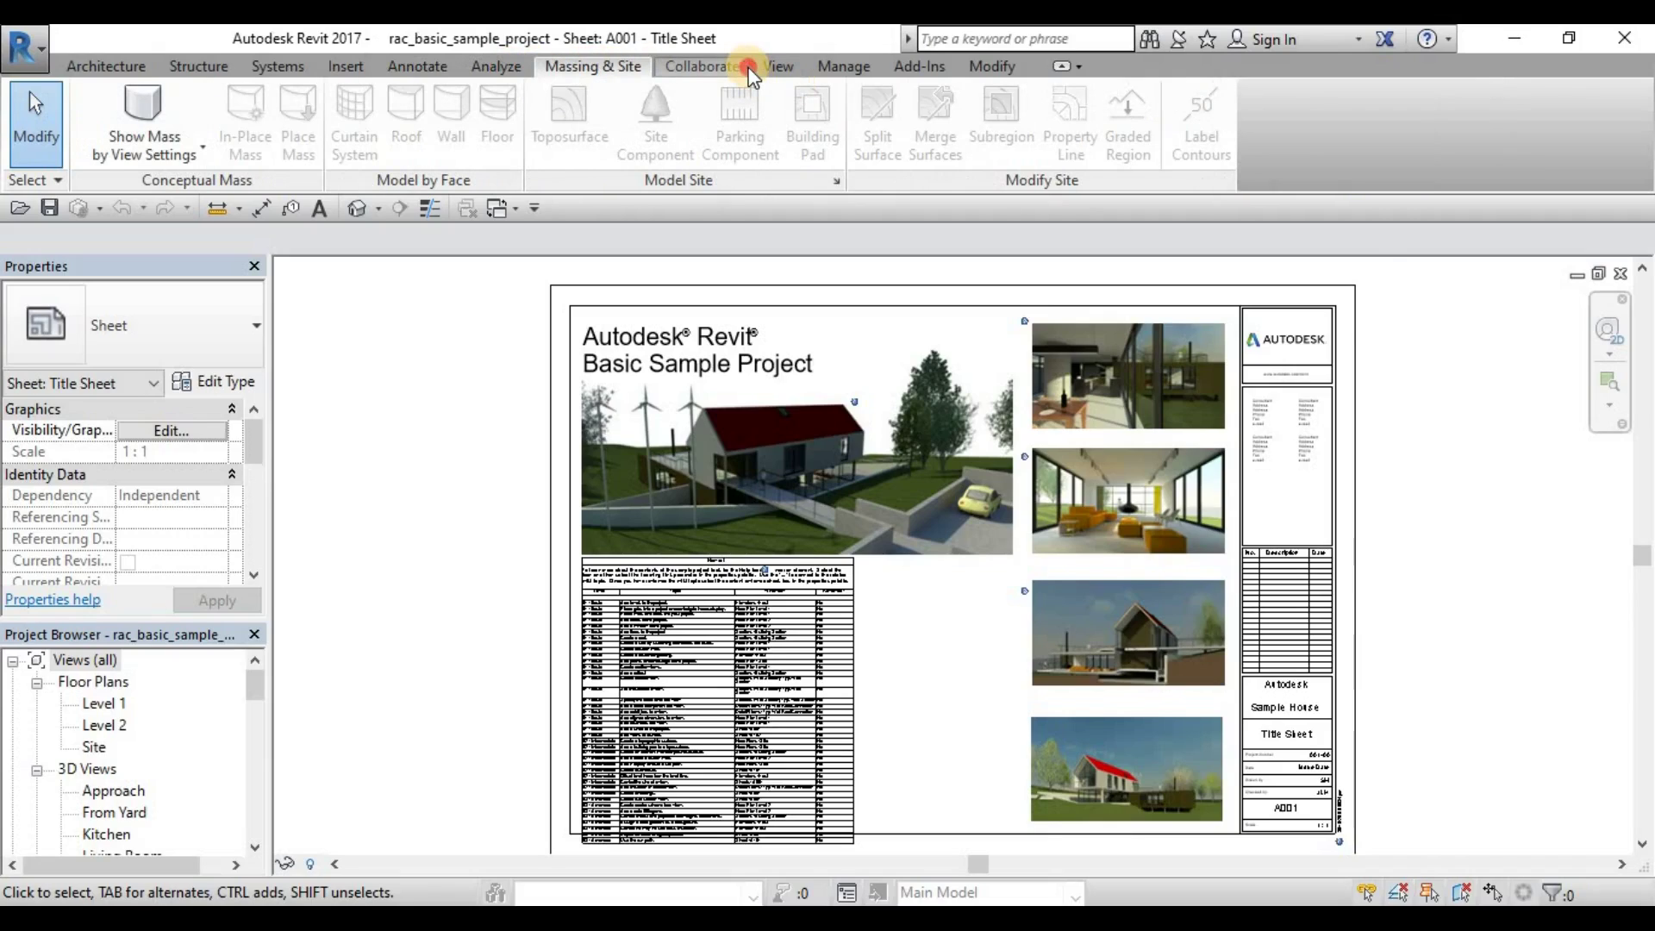
left_click(737, 67)
left_click(786, 66)
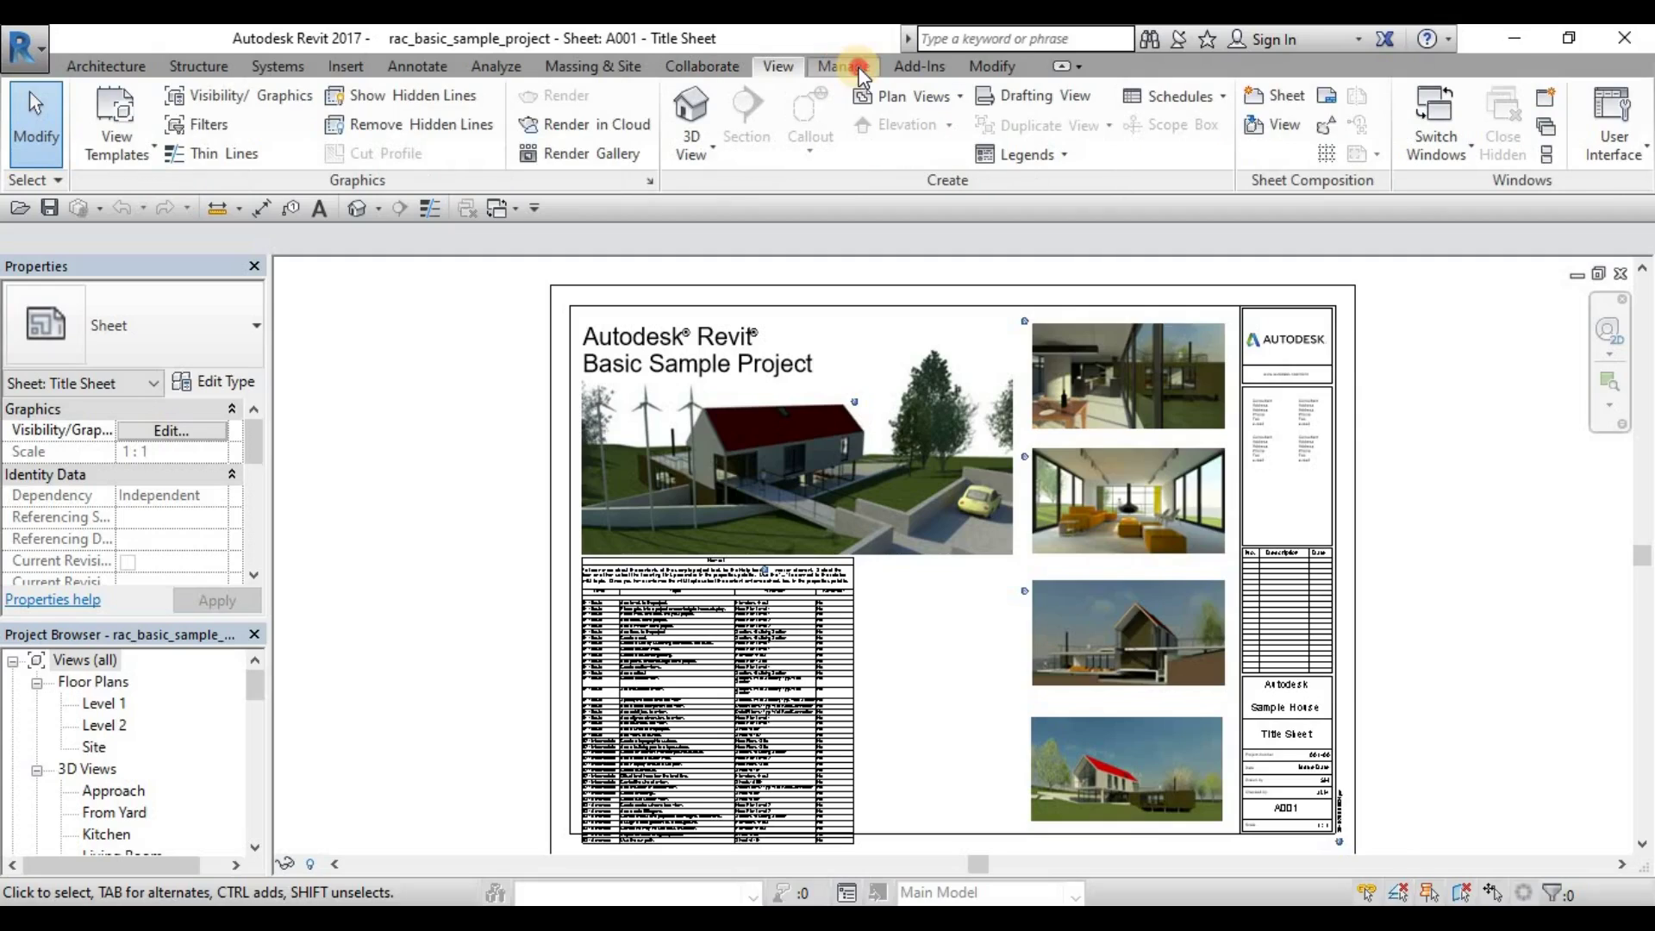
left_click(845, 66)
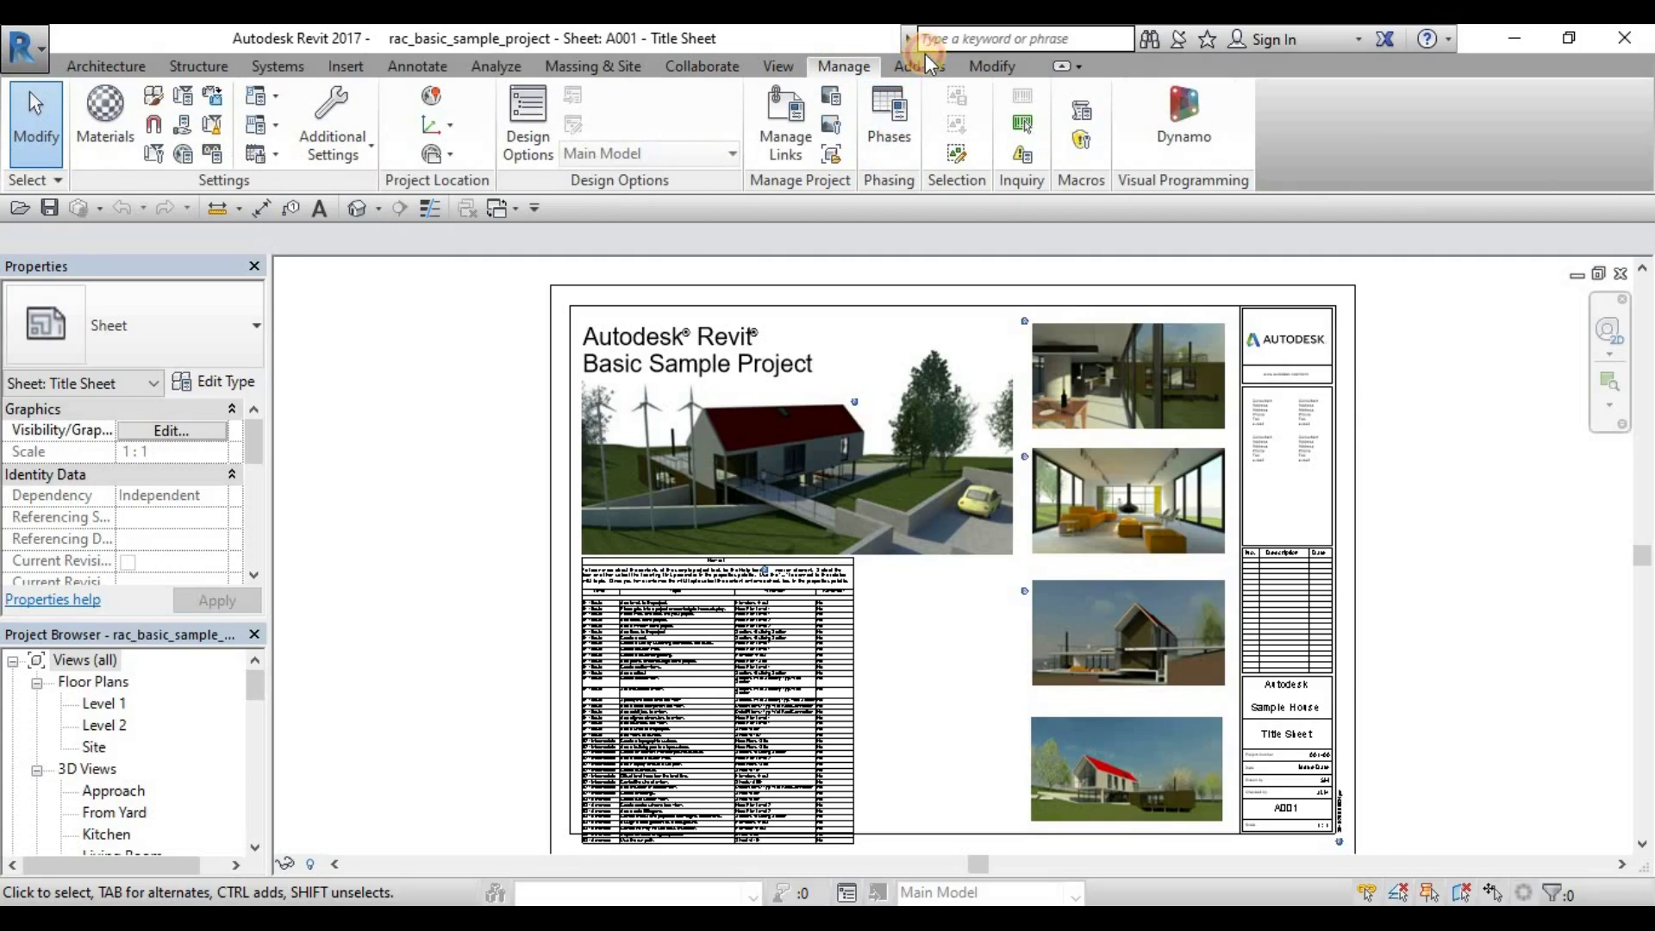
left_click(926, 66)
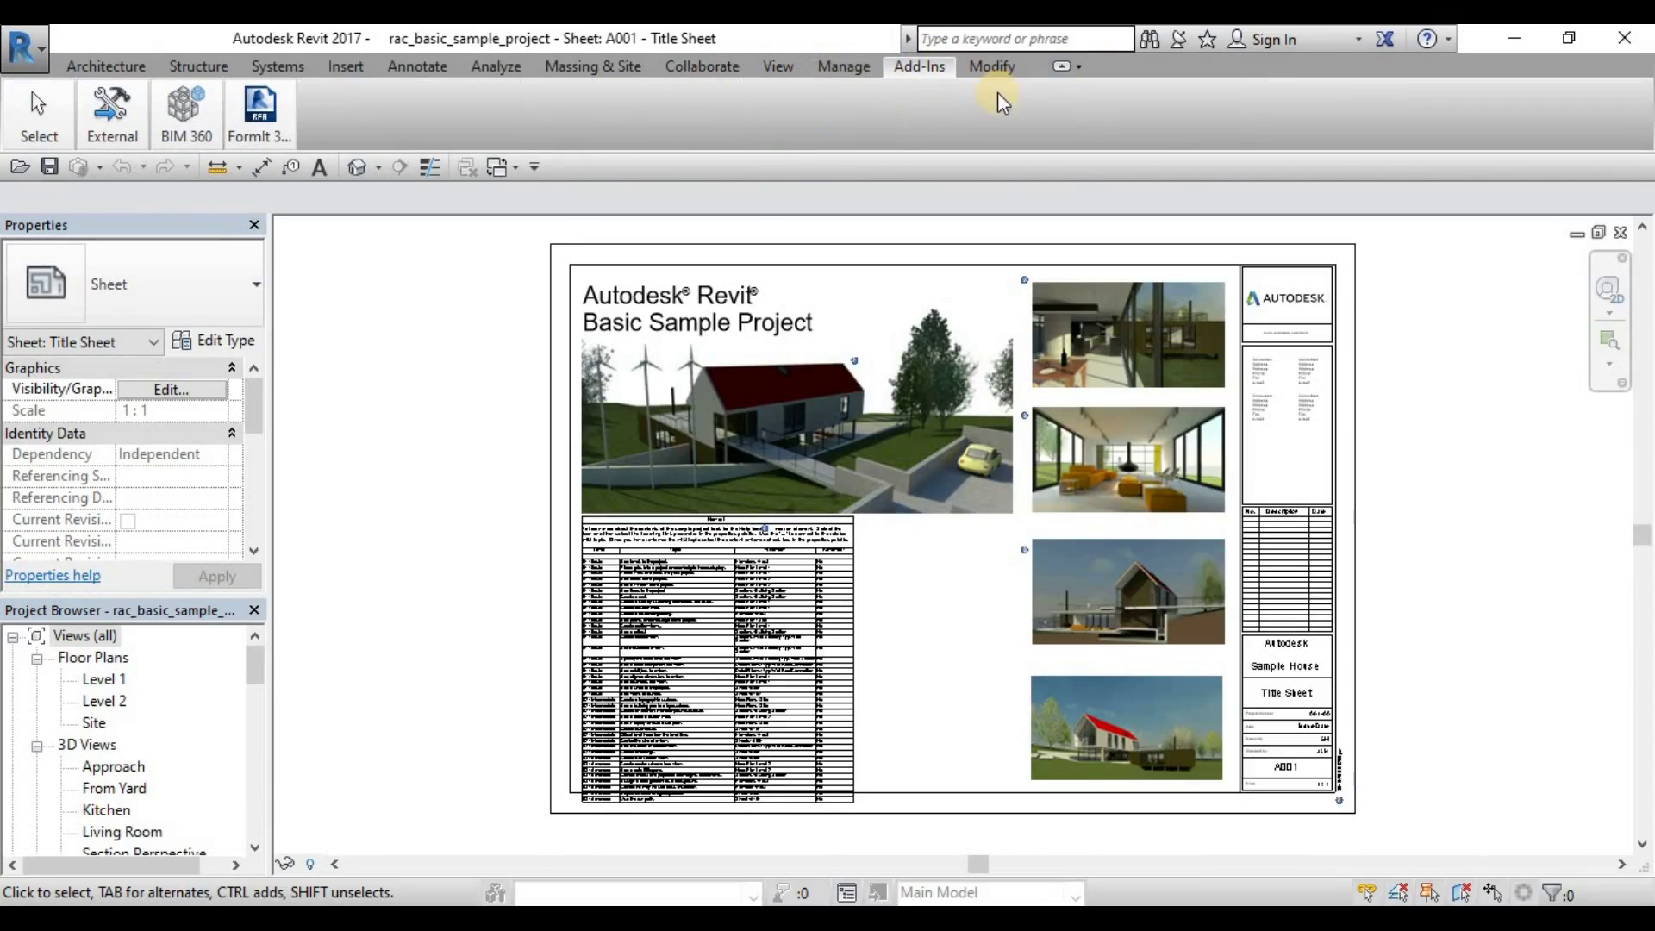
left_click(1000, 66)
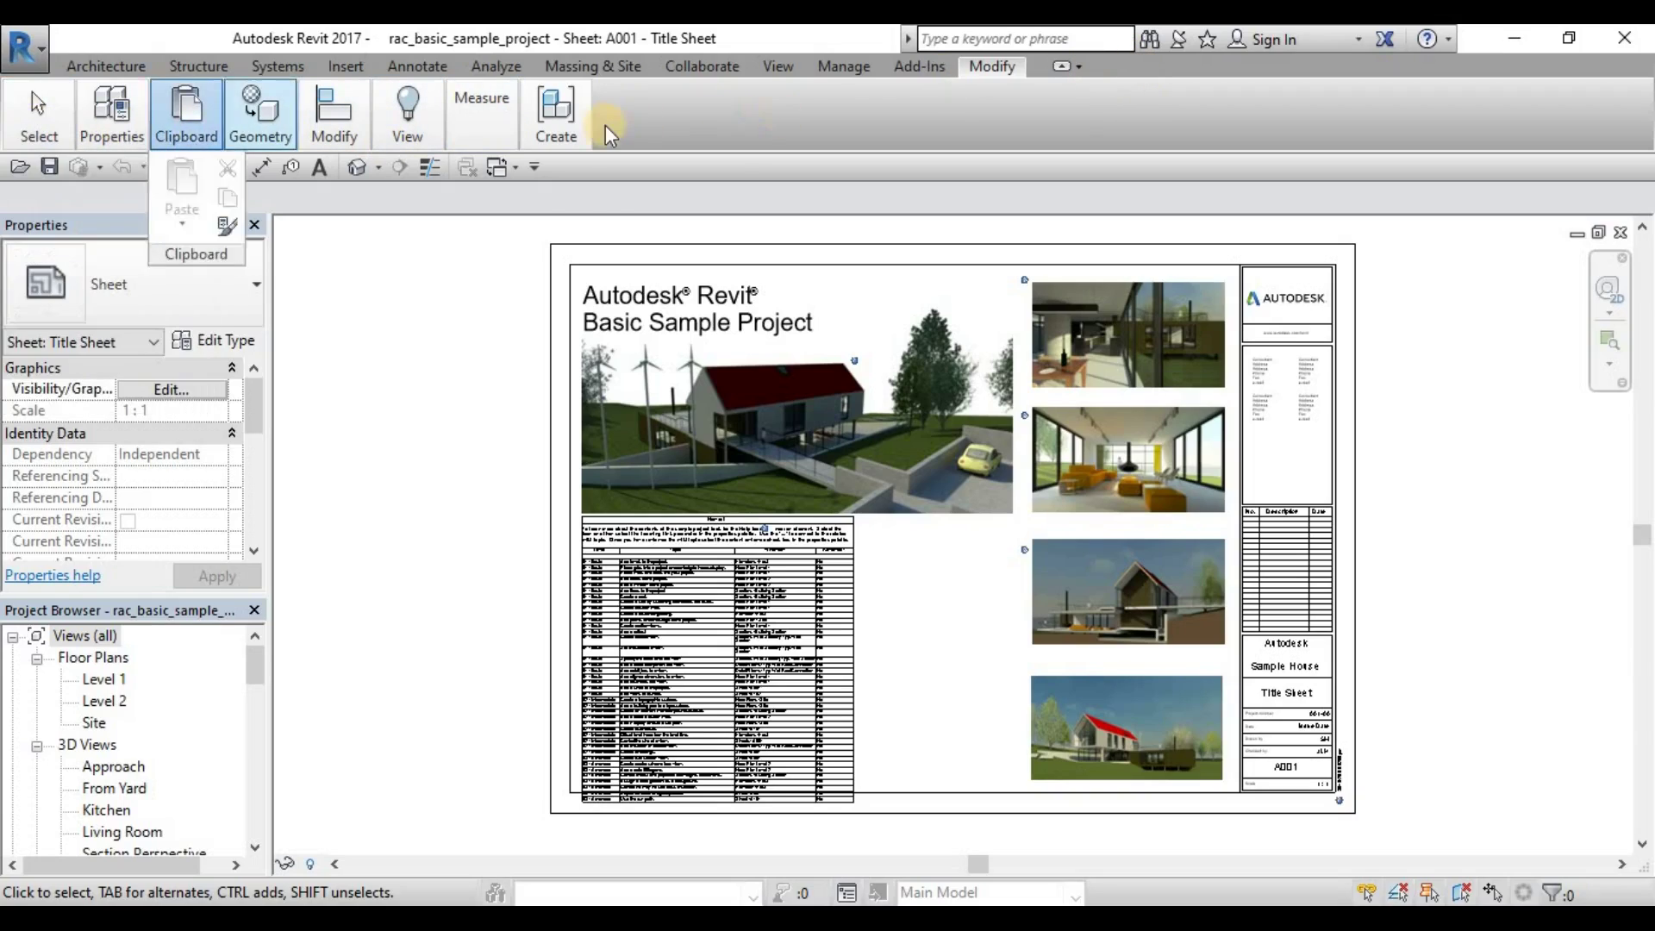
Minimize the ribbon to tabs only and bring up the Architecture tools temporarily
left_click(1078, 69)
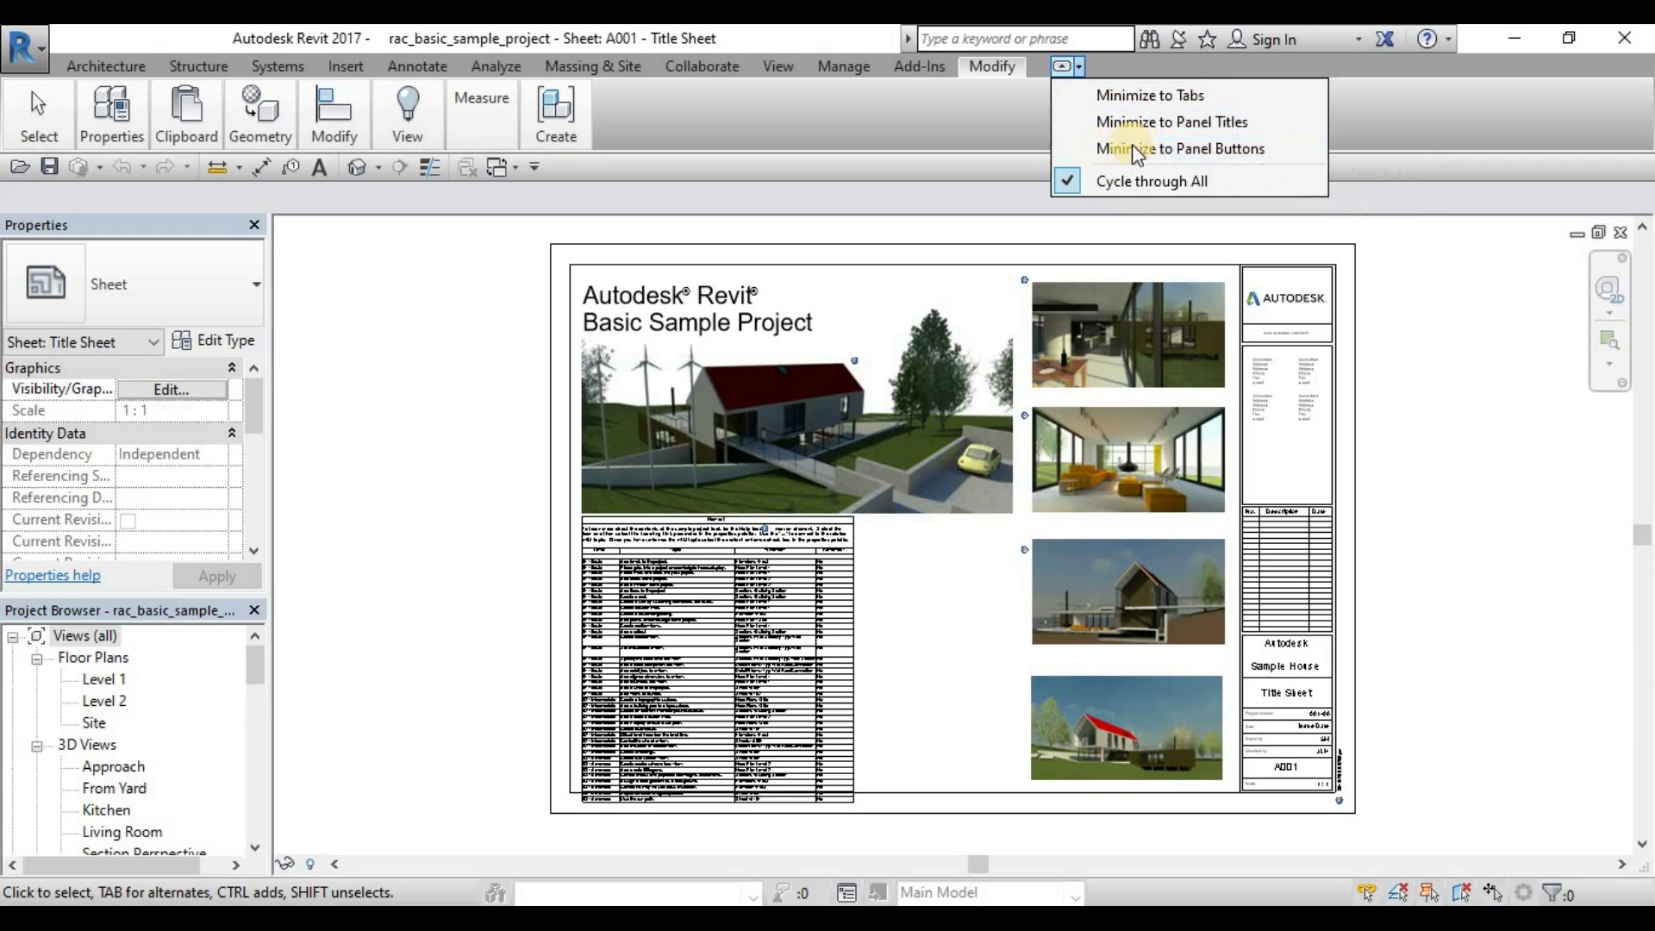
left_click(1136, 97)
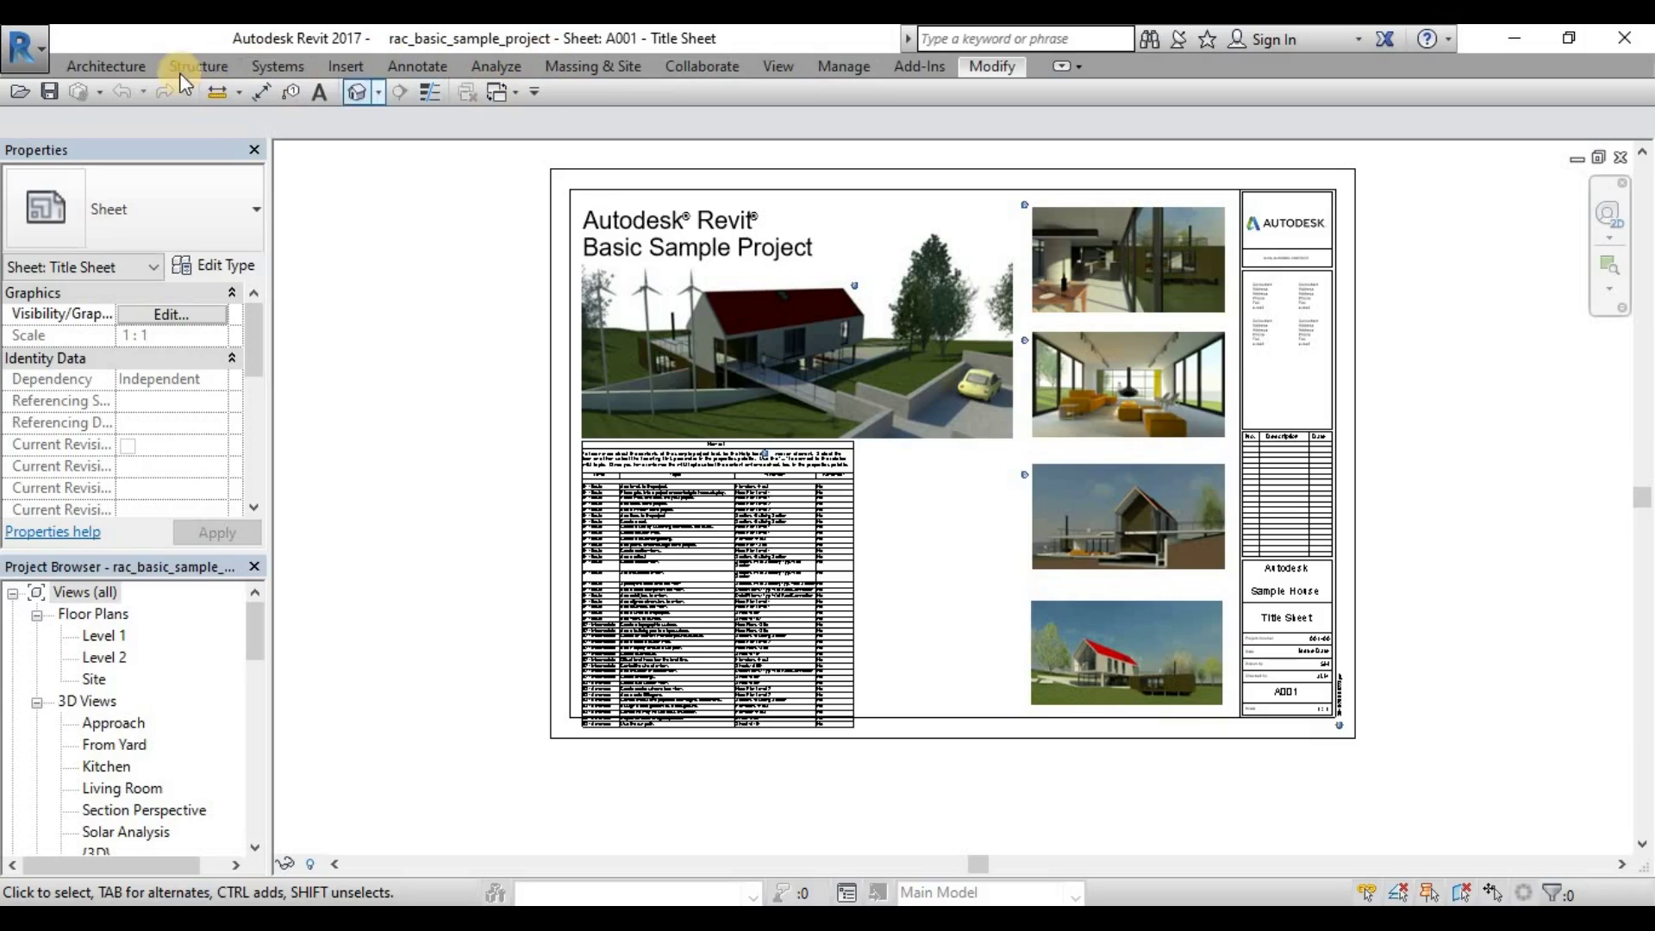
left_click(105, 66)
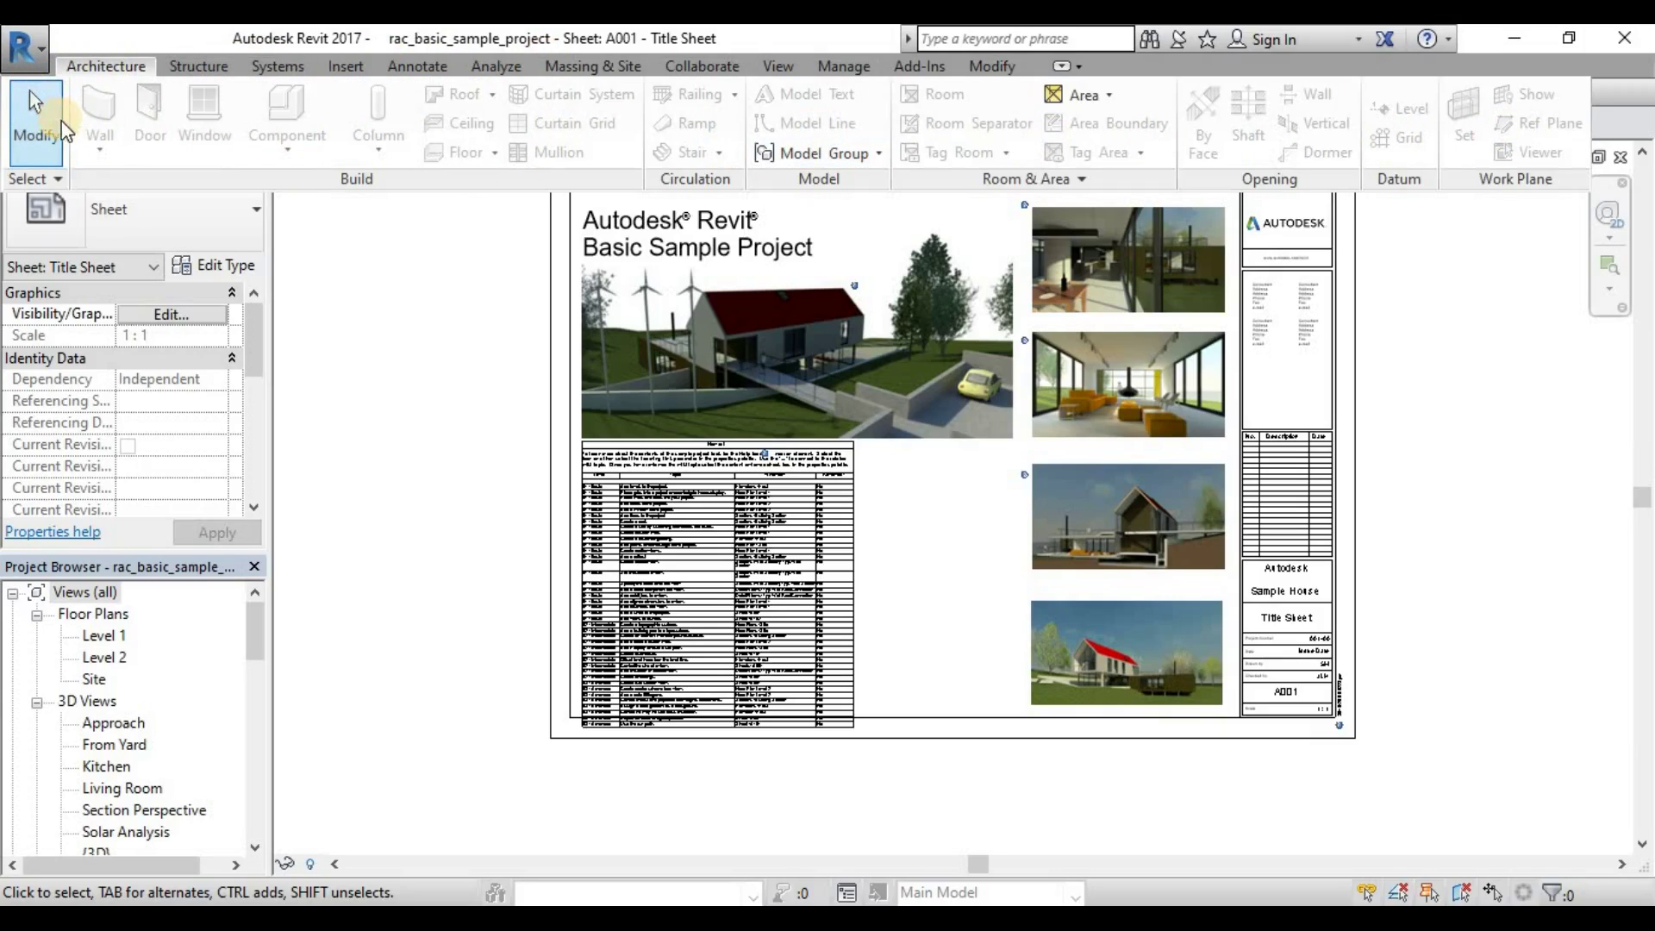
Minimize the ribbon to panel titles, look over the Architecture groups and restore the full ribbon
left_click(1080, 68)
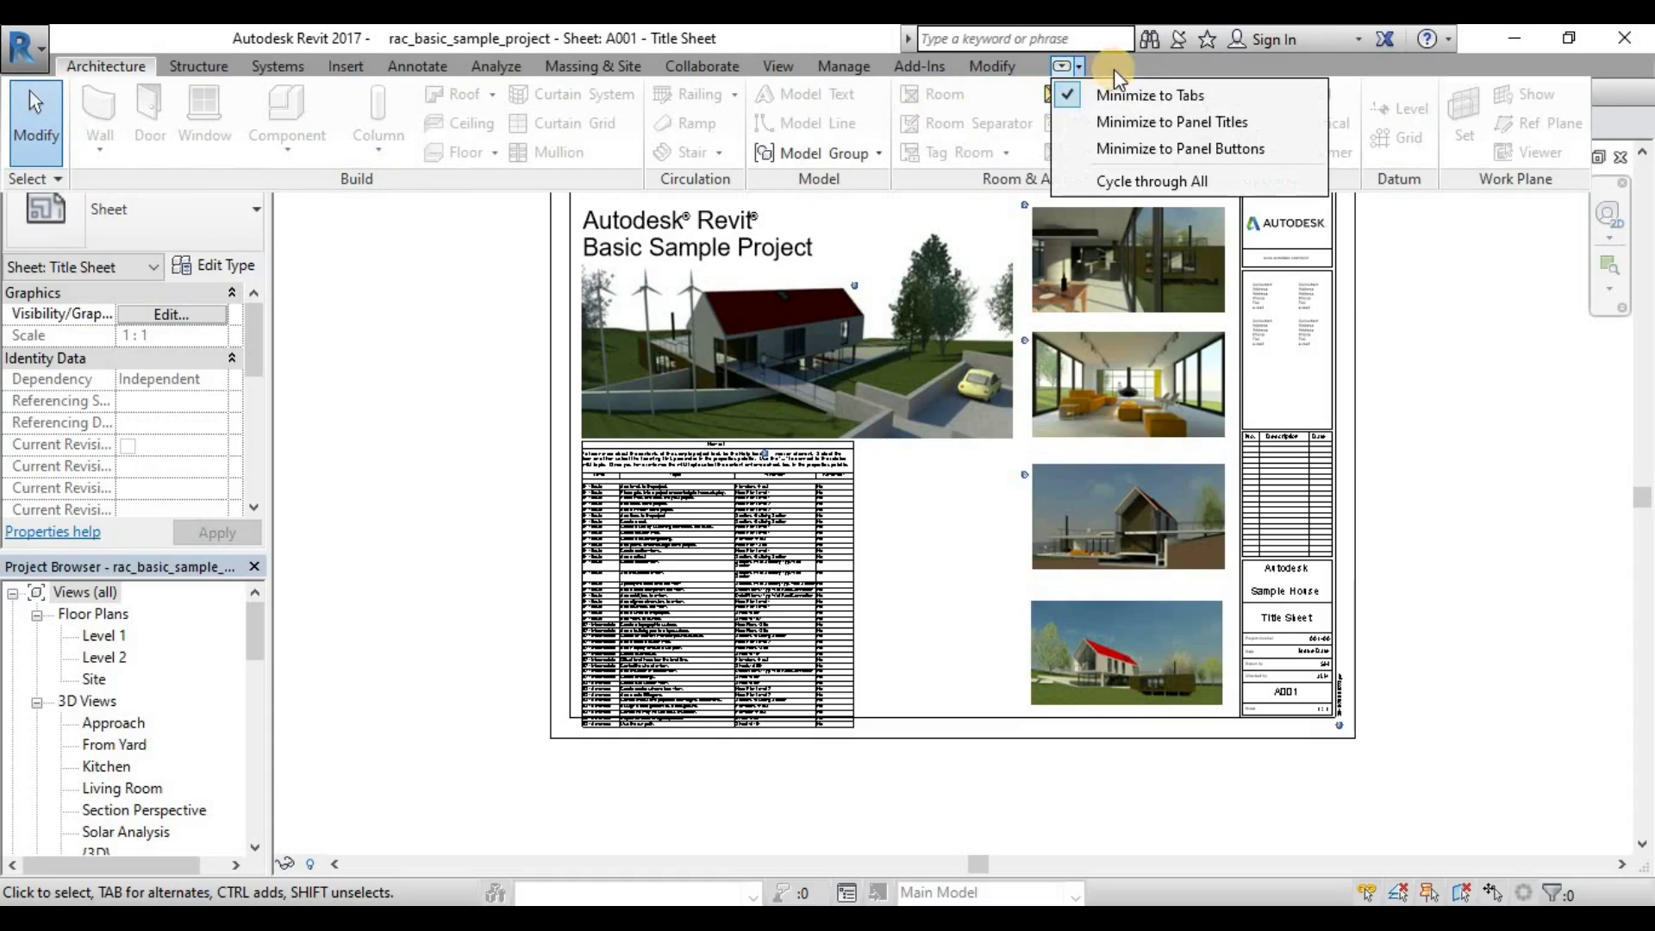
left_click(1155, 123)
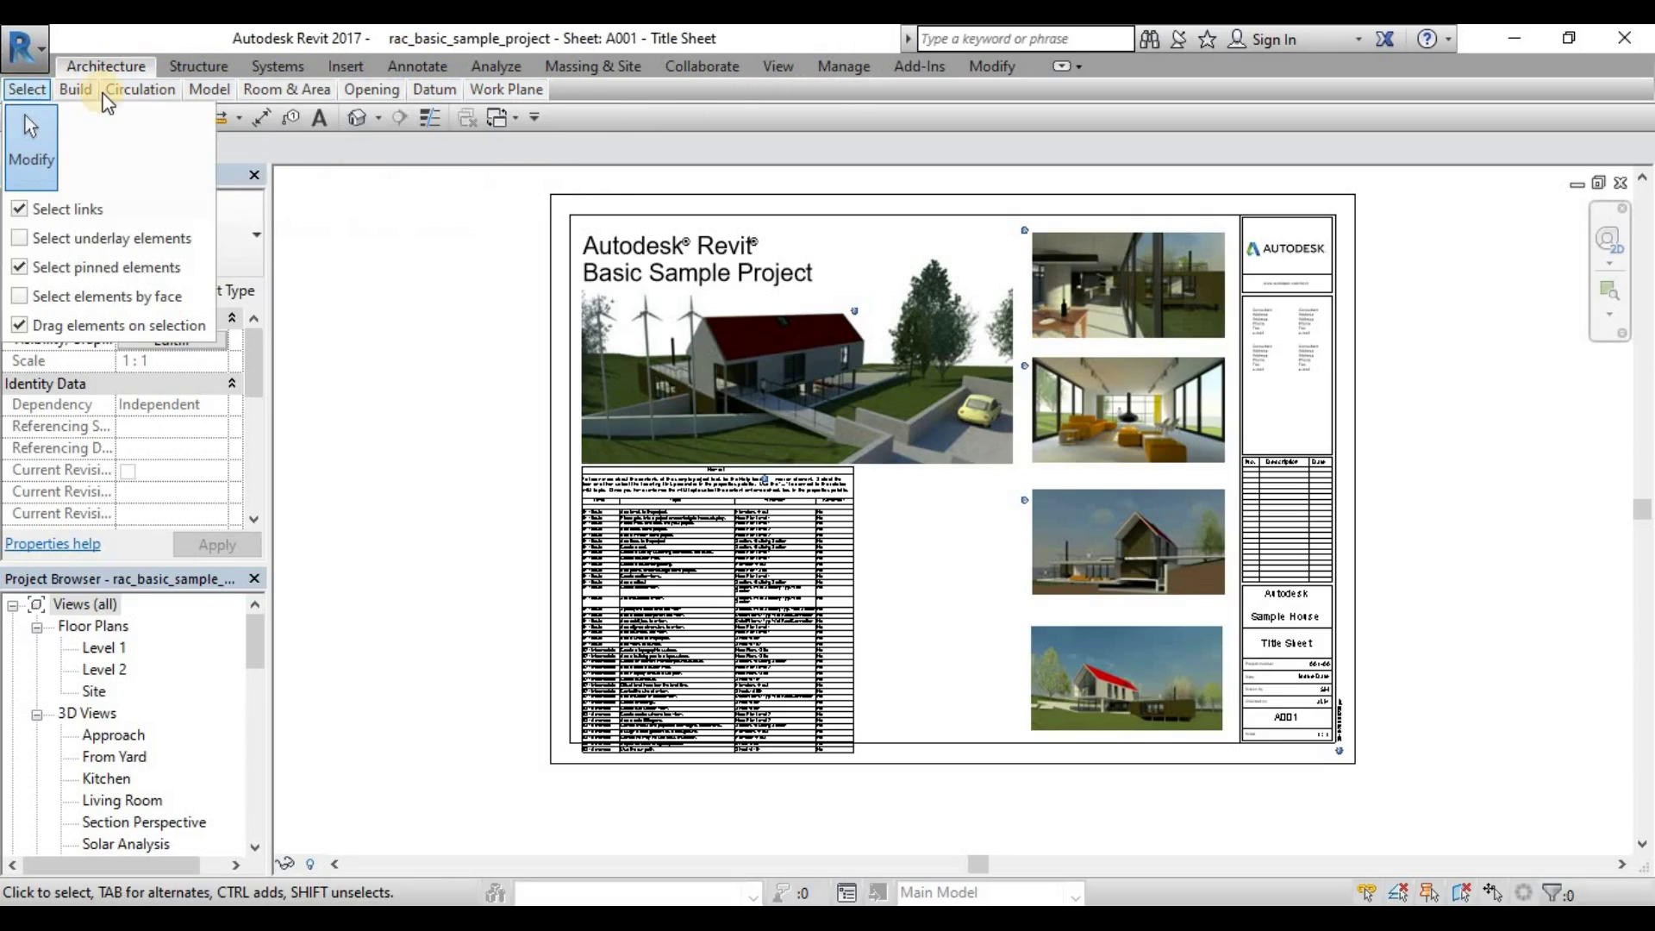
left_click(1073, 66)
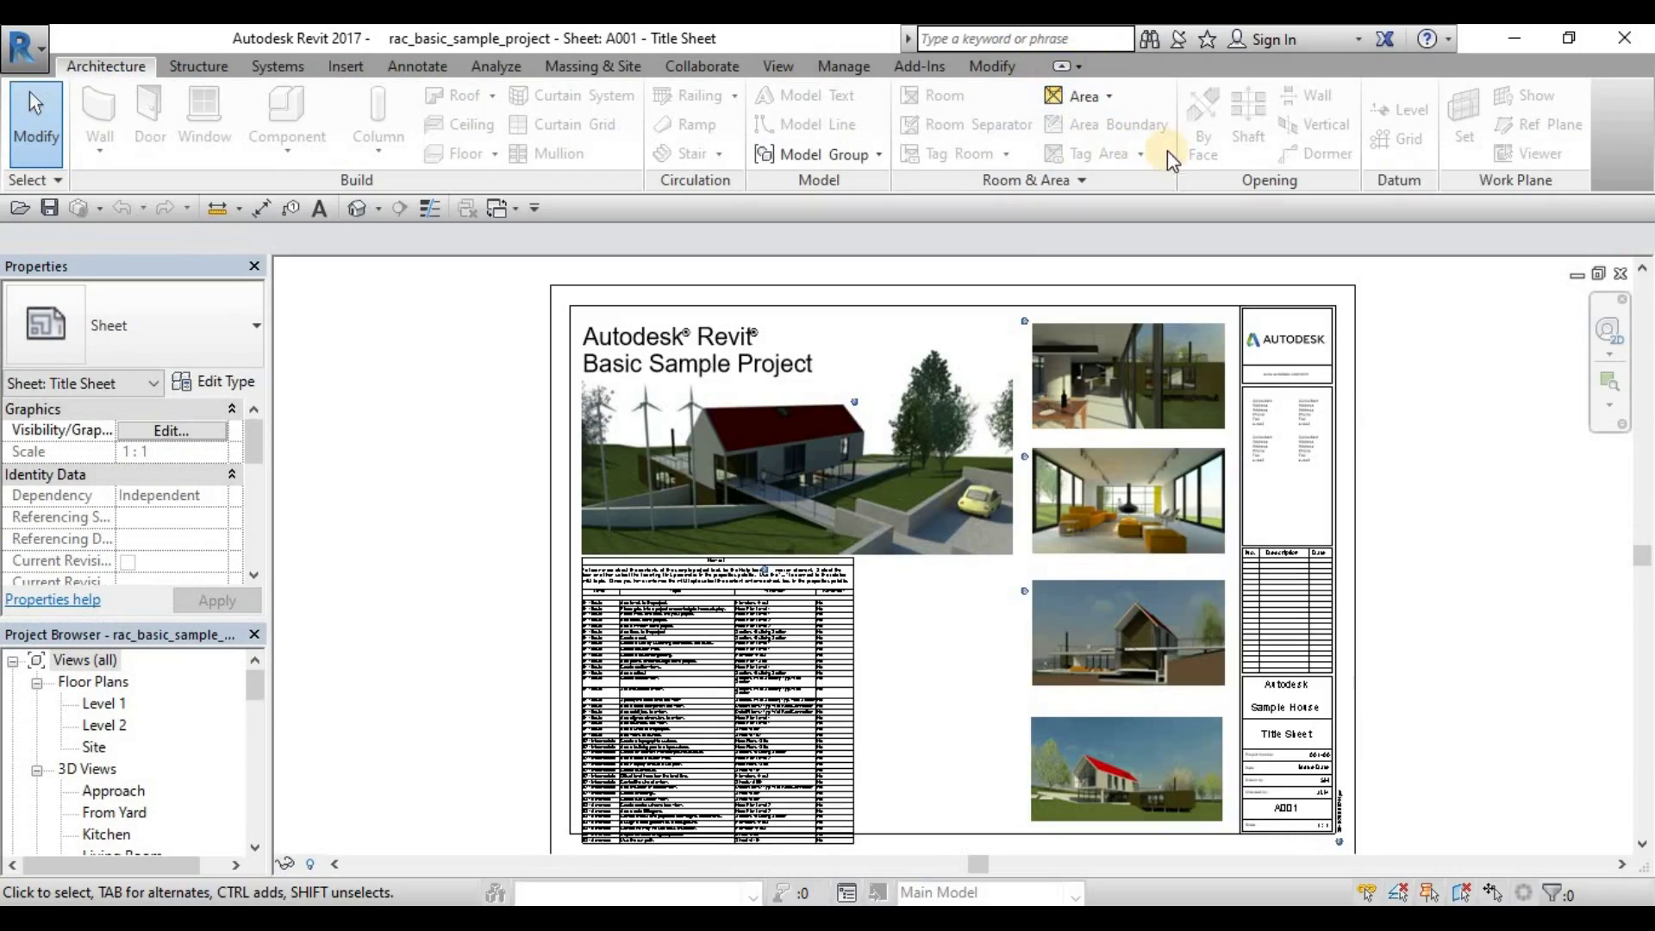
Minimize the ribbon to panel buttons, preview the Architecture groups' tools and bring back the full ribbon
left_click(1082, 65)
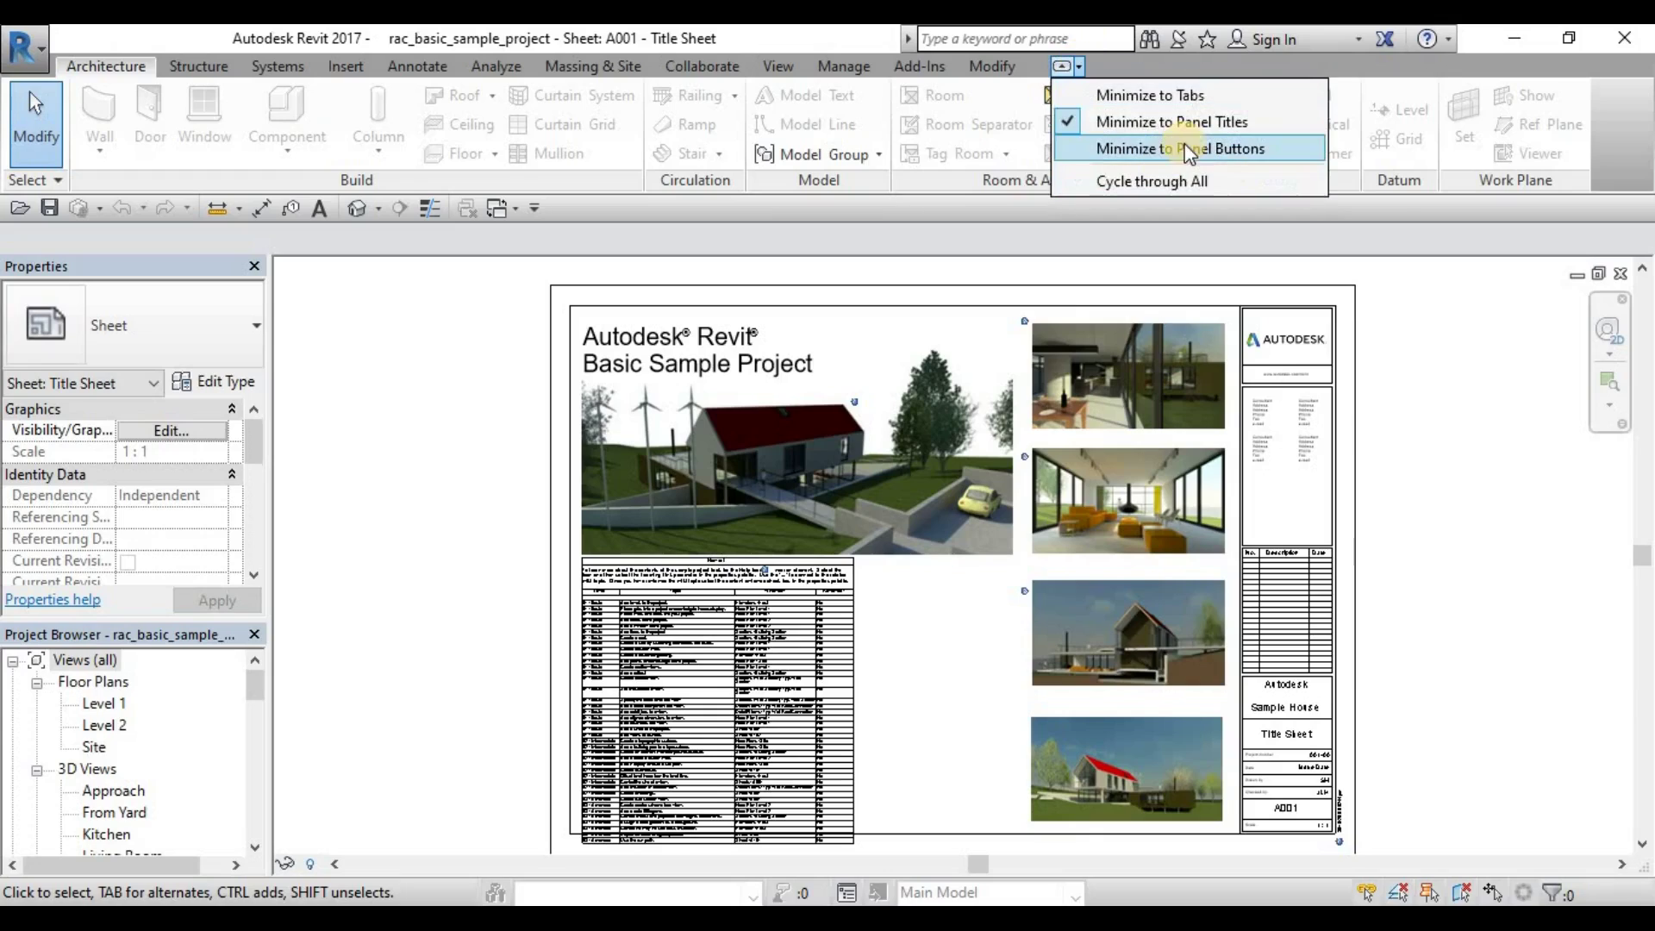
left_click(1188, 150)
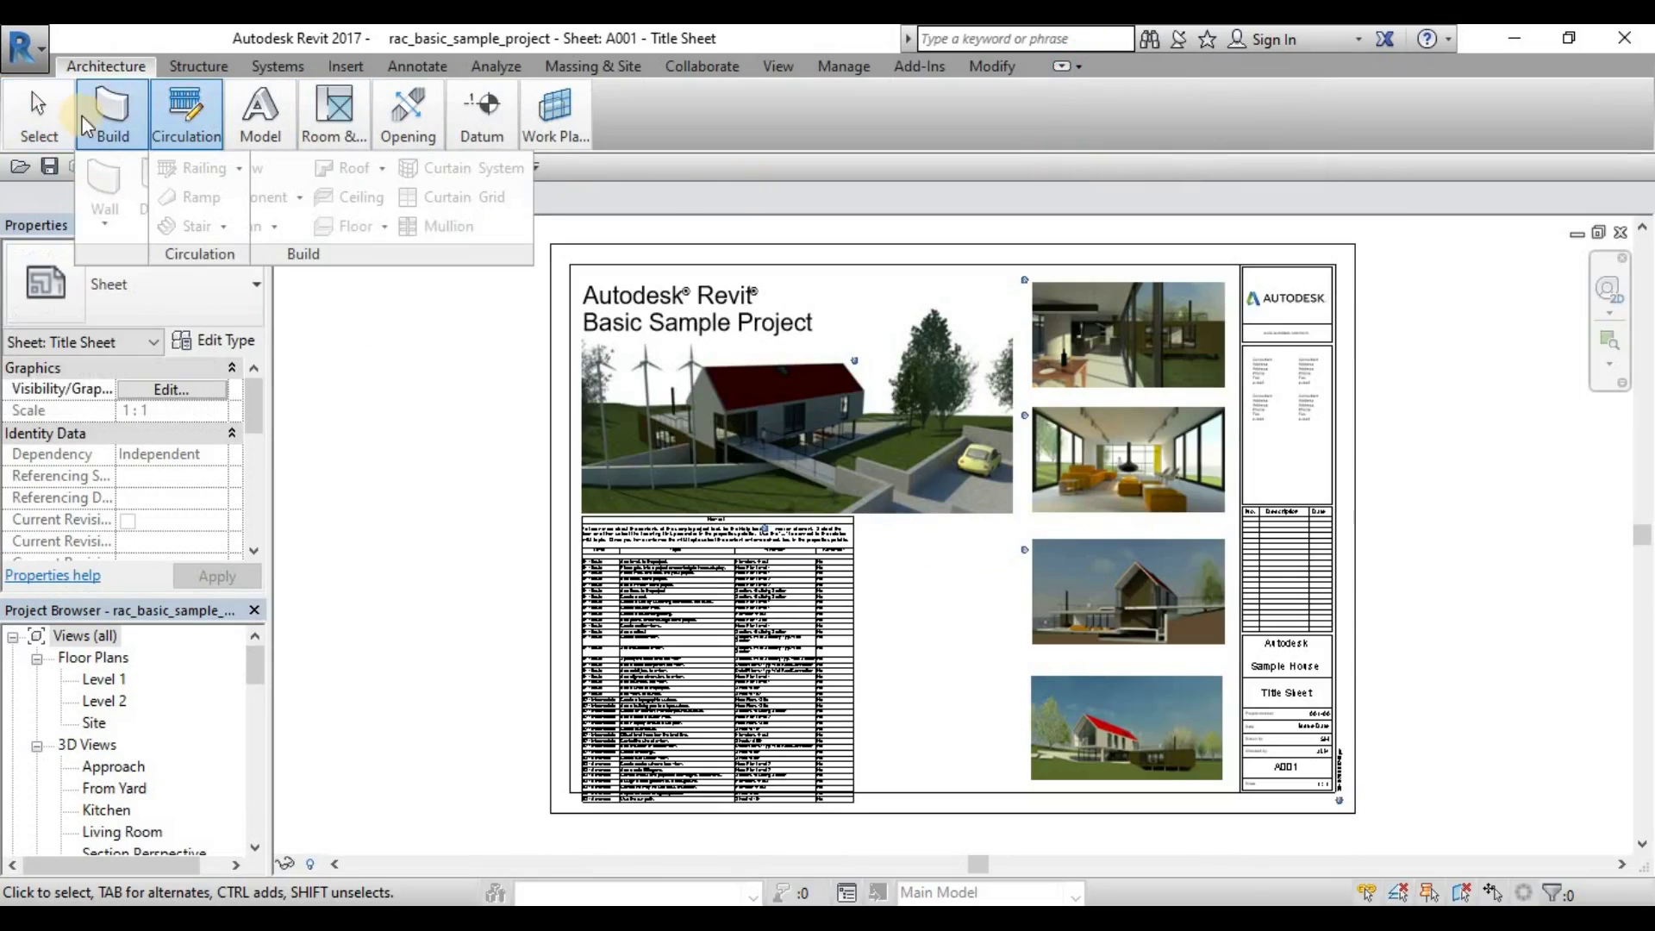
mouse_move(30, 121)
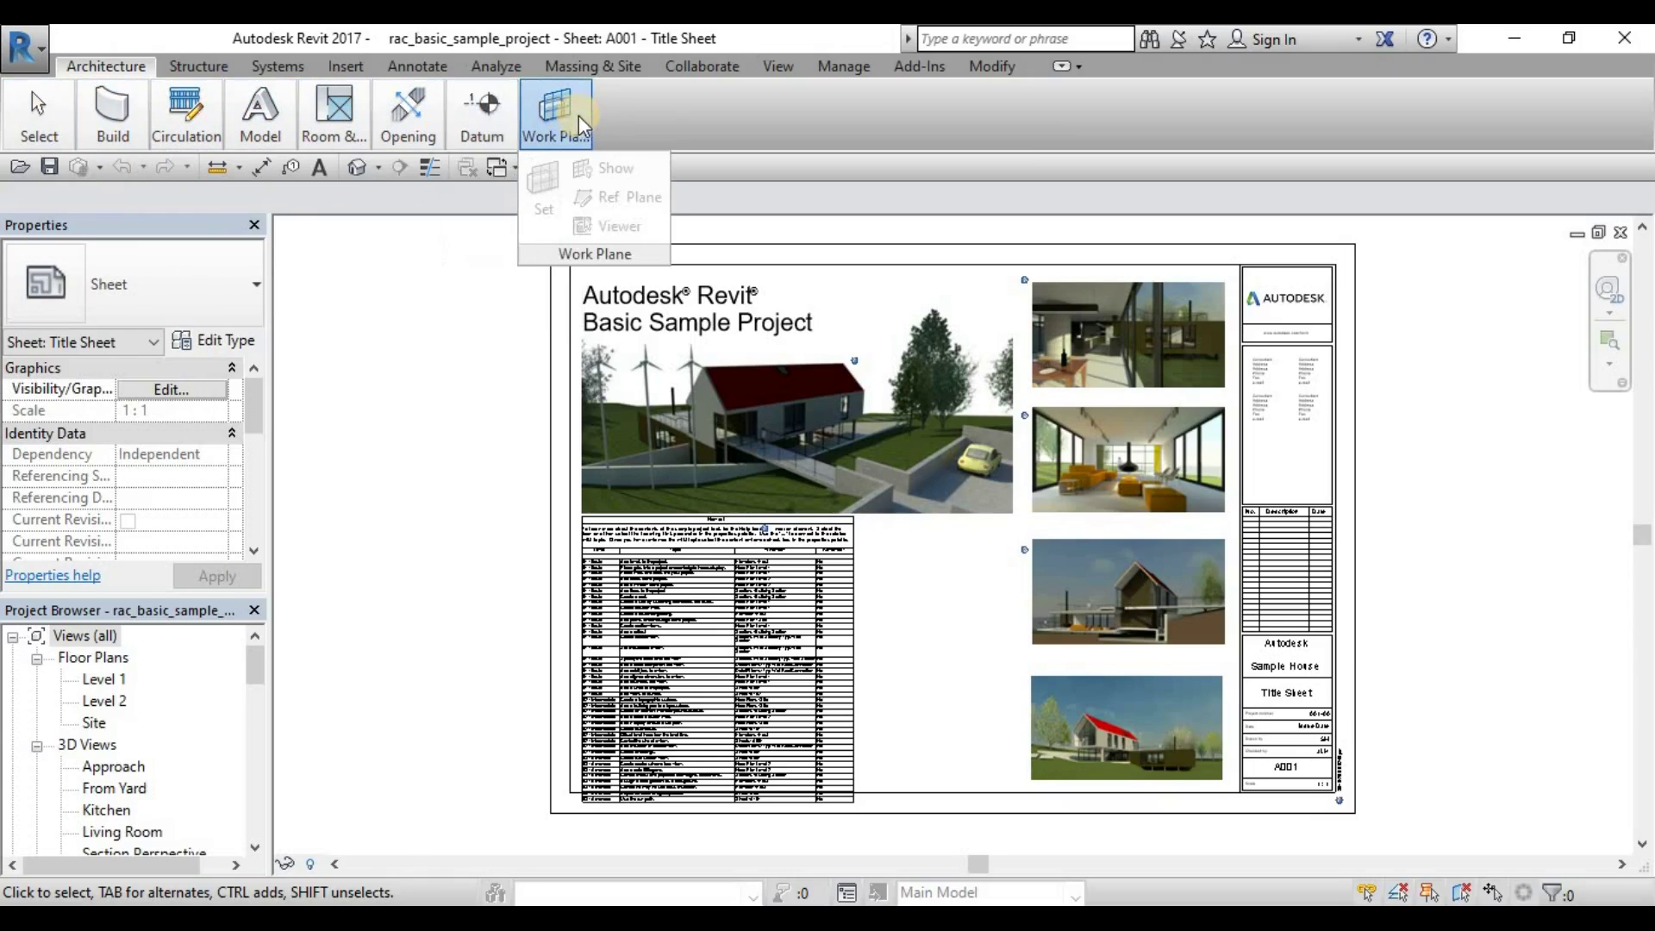
mouse_move(118, 123)
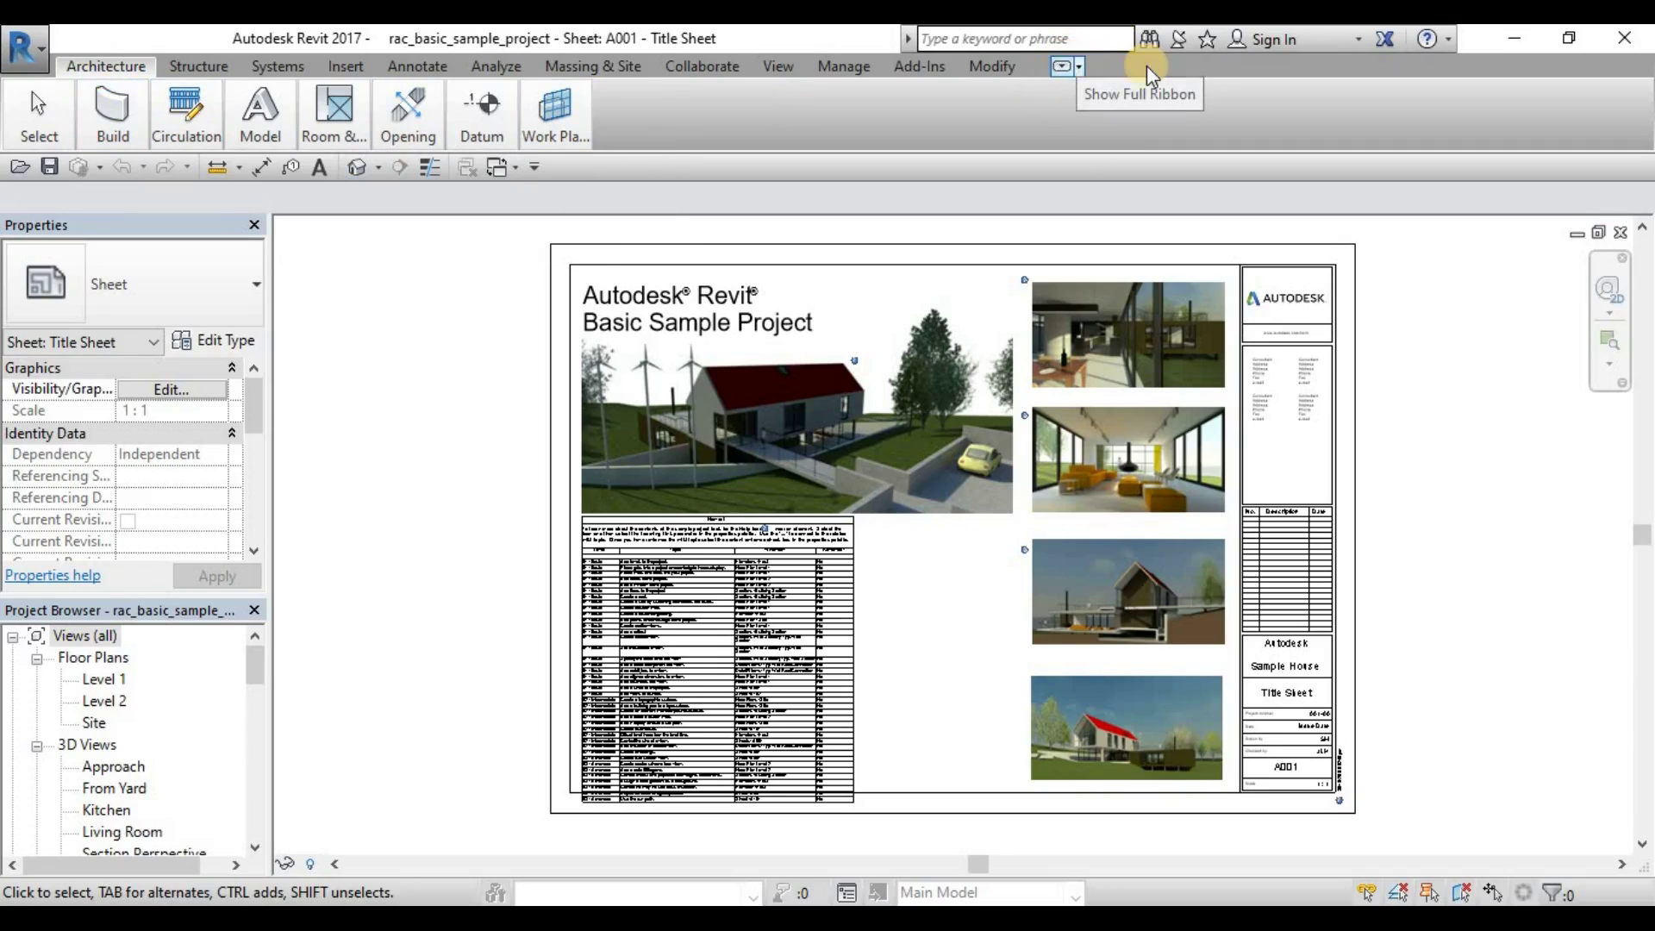
left_click(1102, 62)
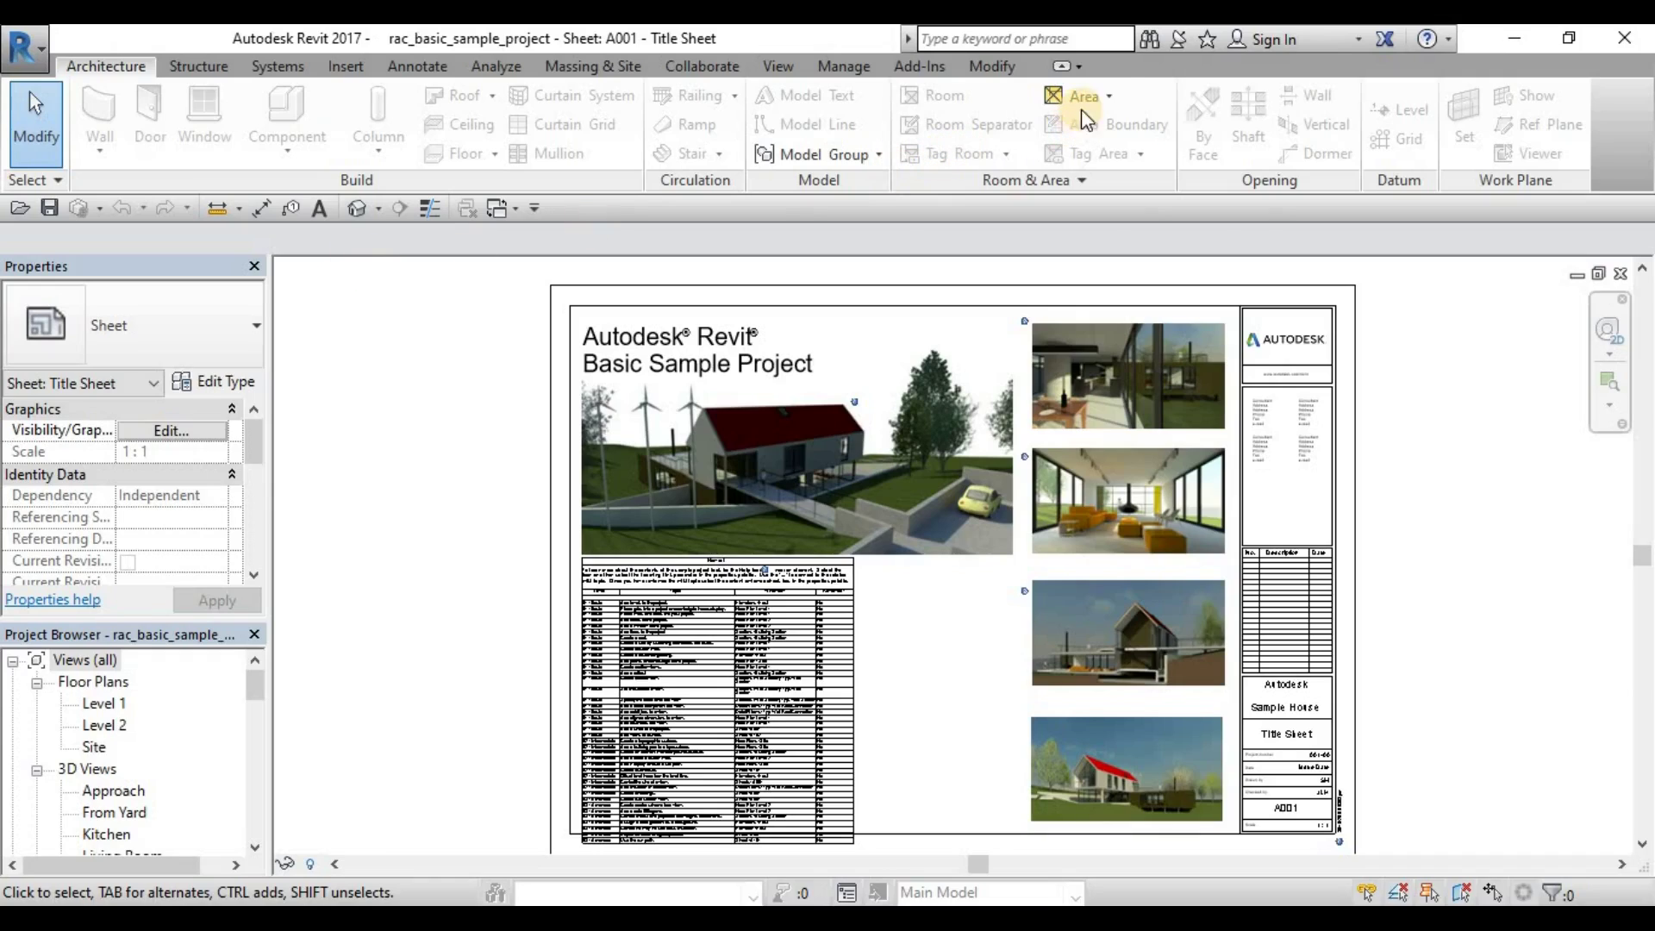
Try the Minimize to Tabs display mode again and return to the full ribbon
left_click(1081, 66)
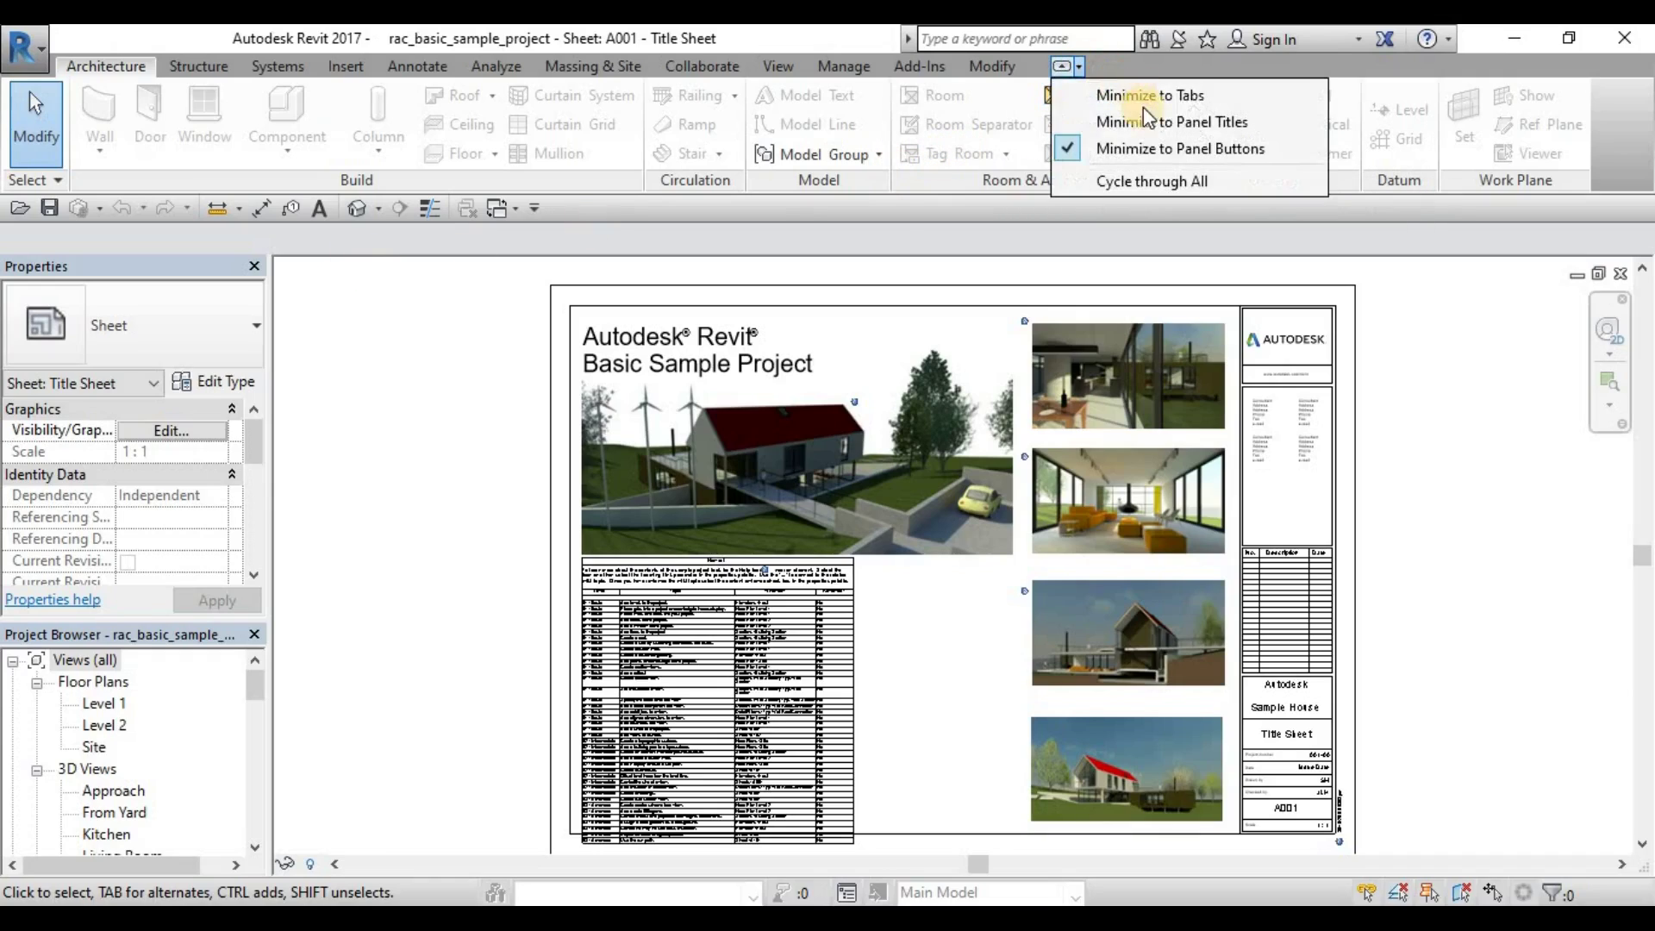
left_click(1129, 97)
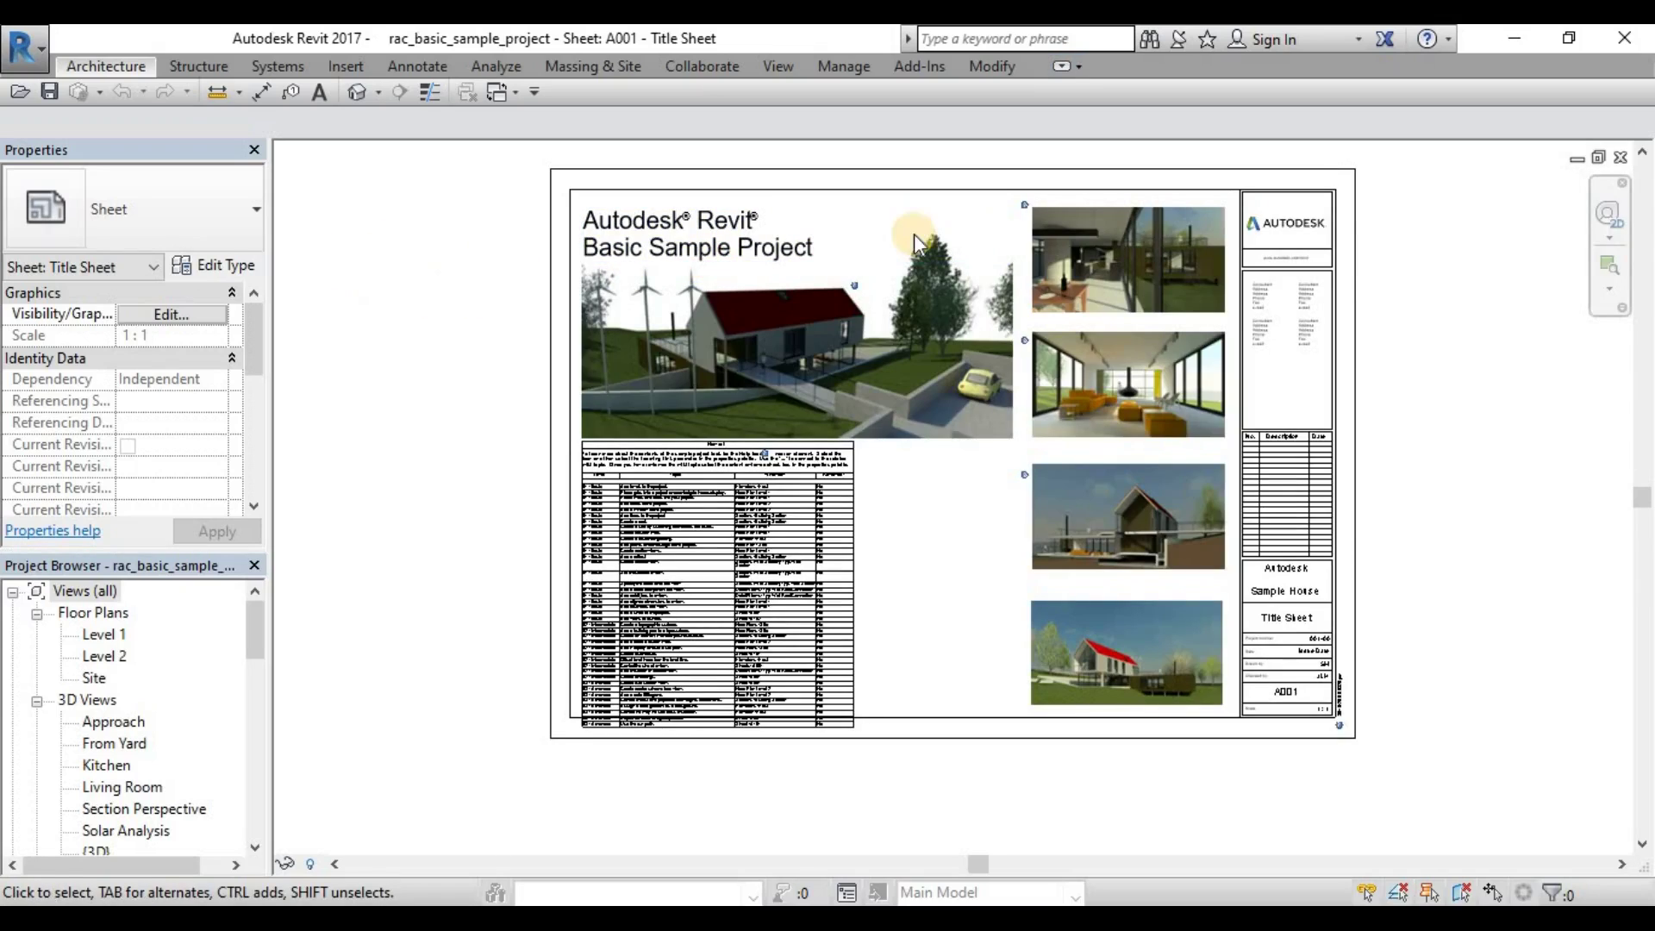
left_click(1124, 64)
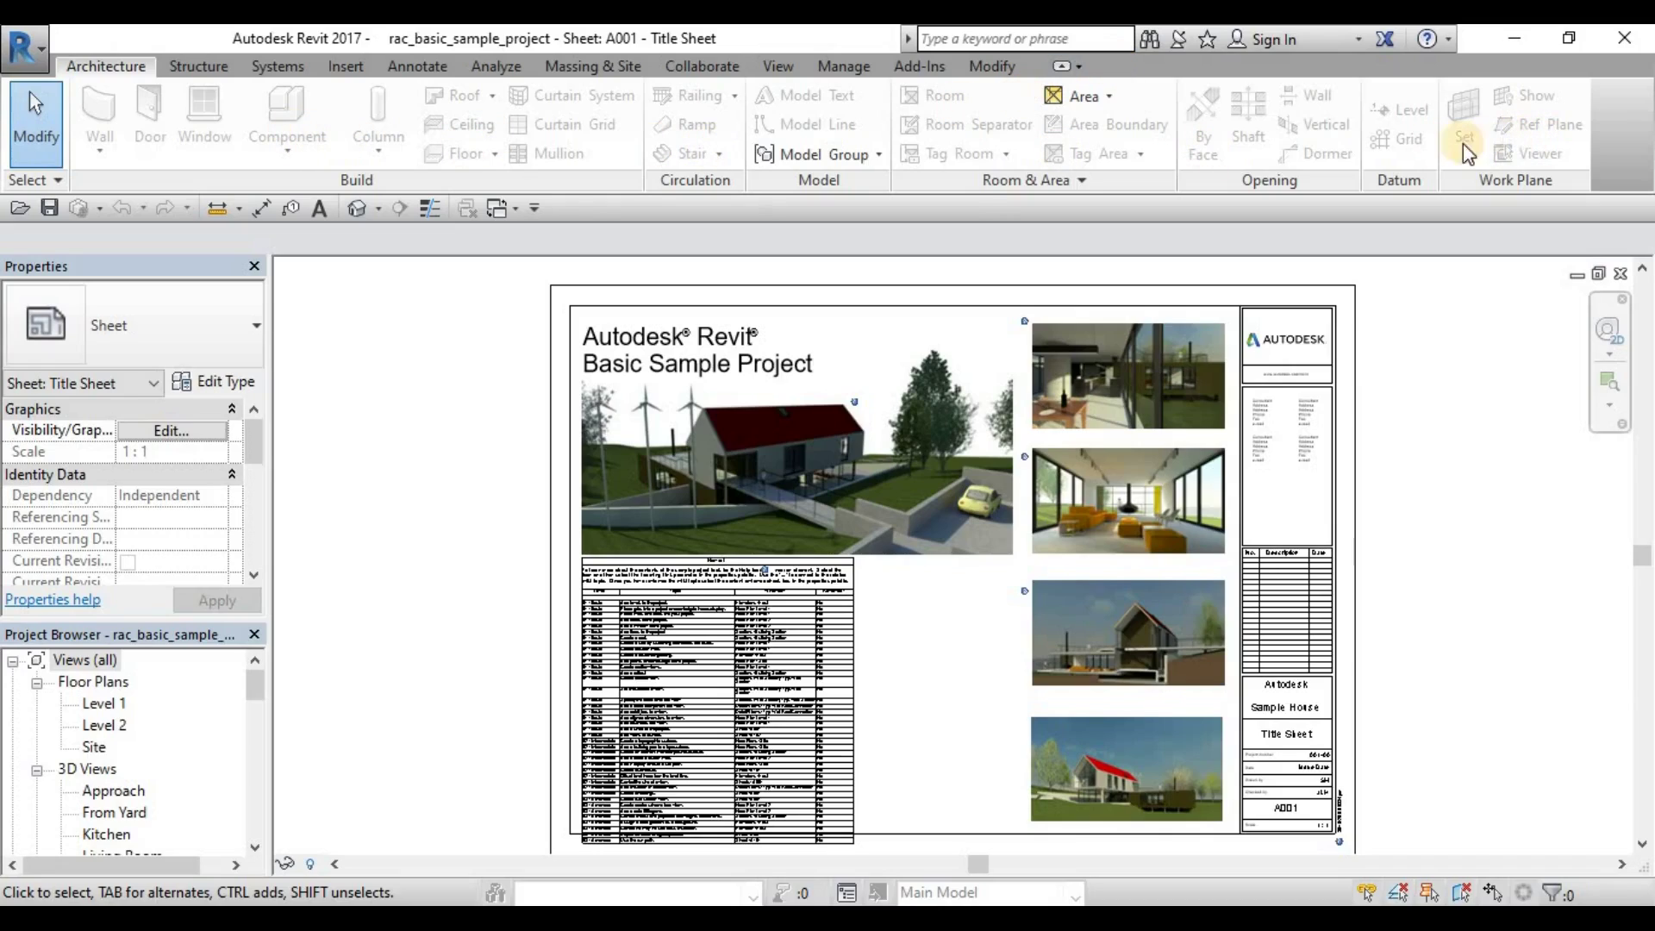
left_click(1081, 69)
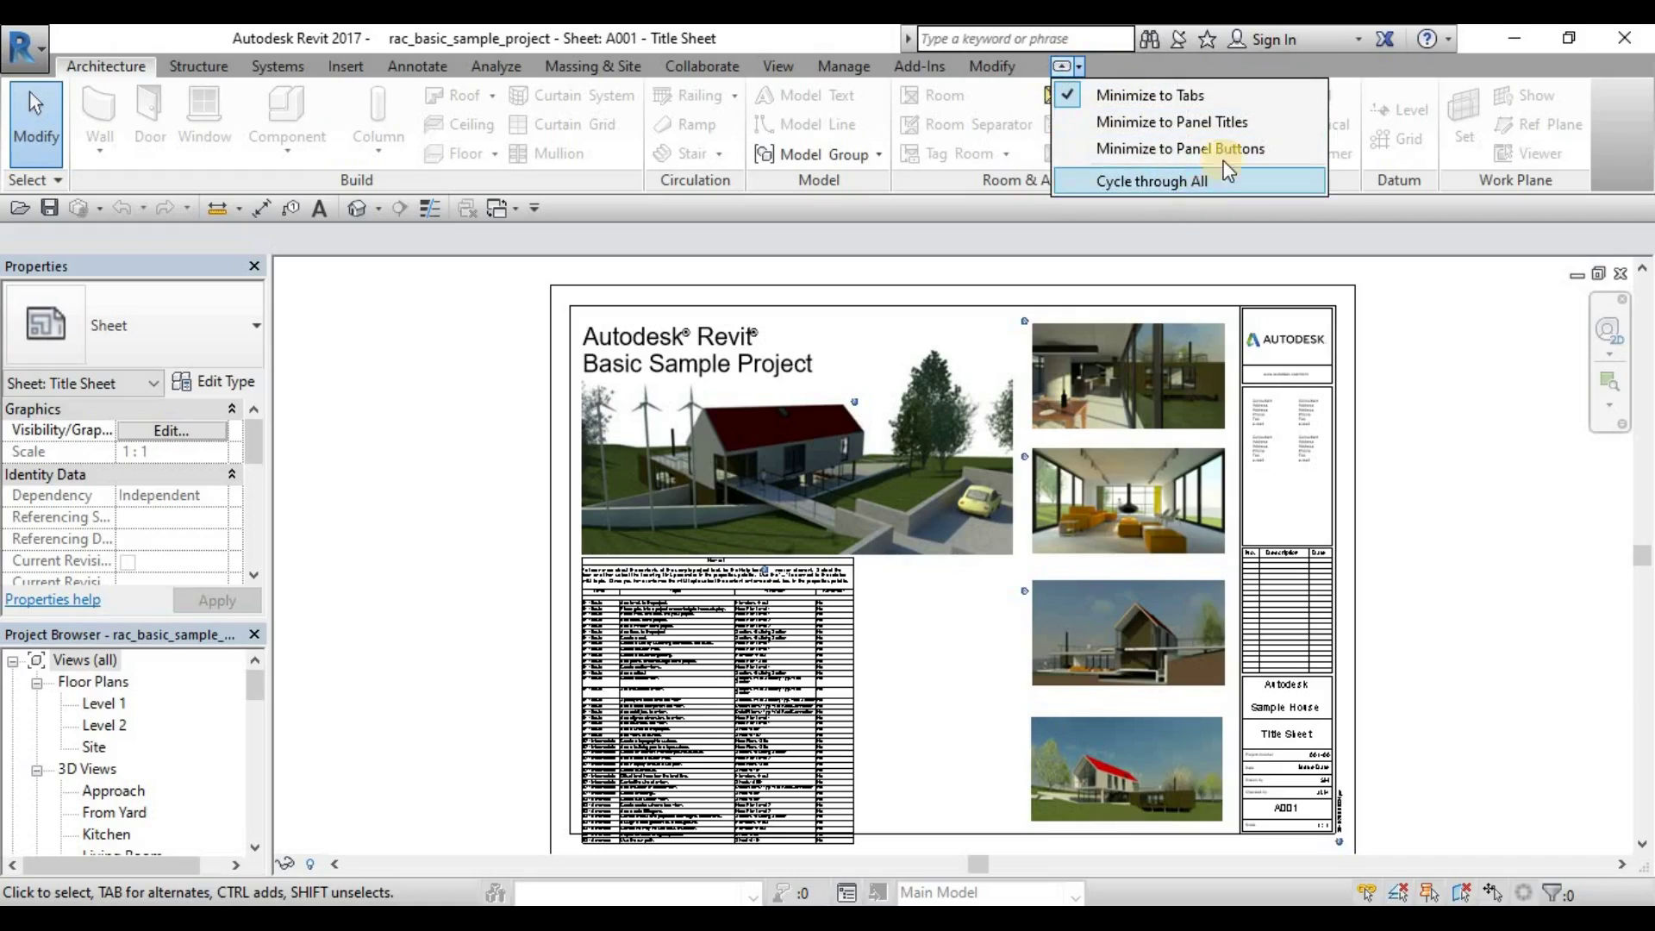
left_click(1150, 90)
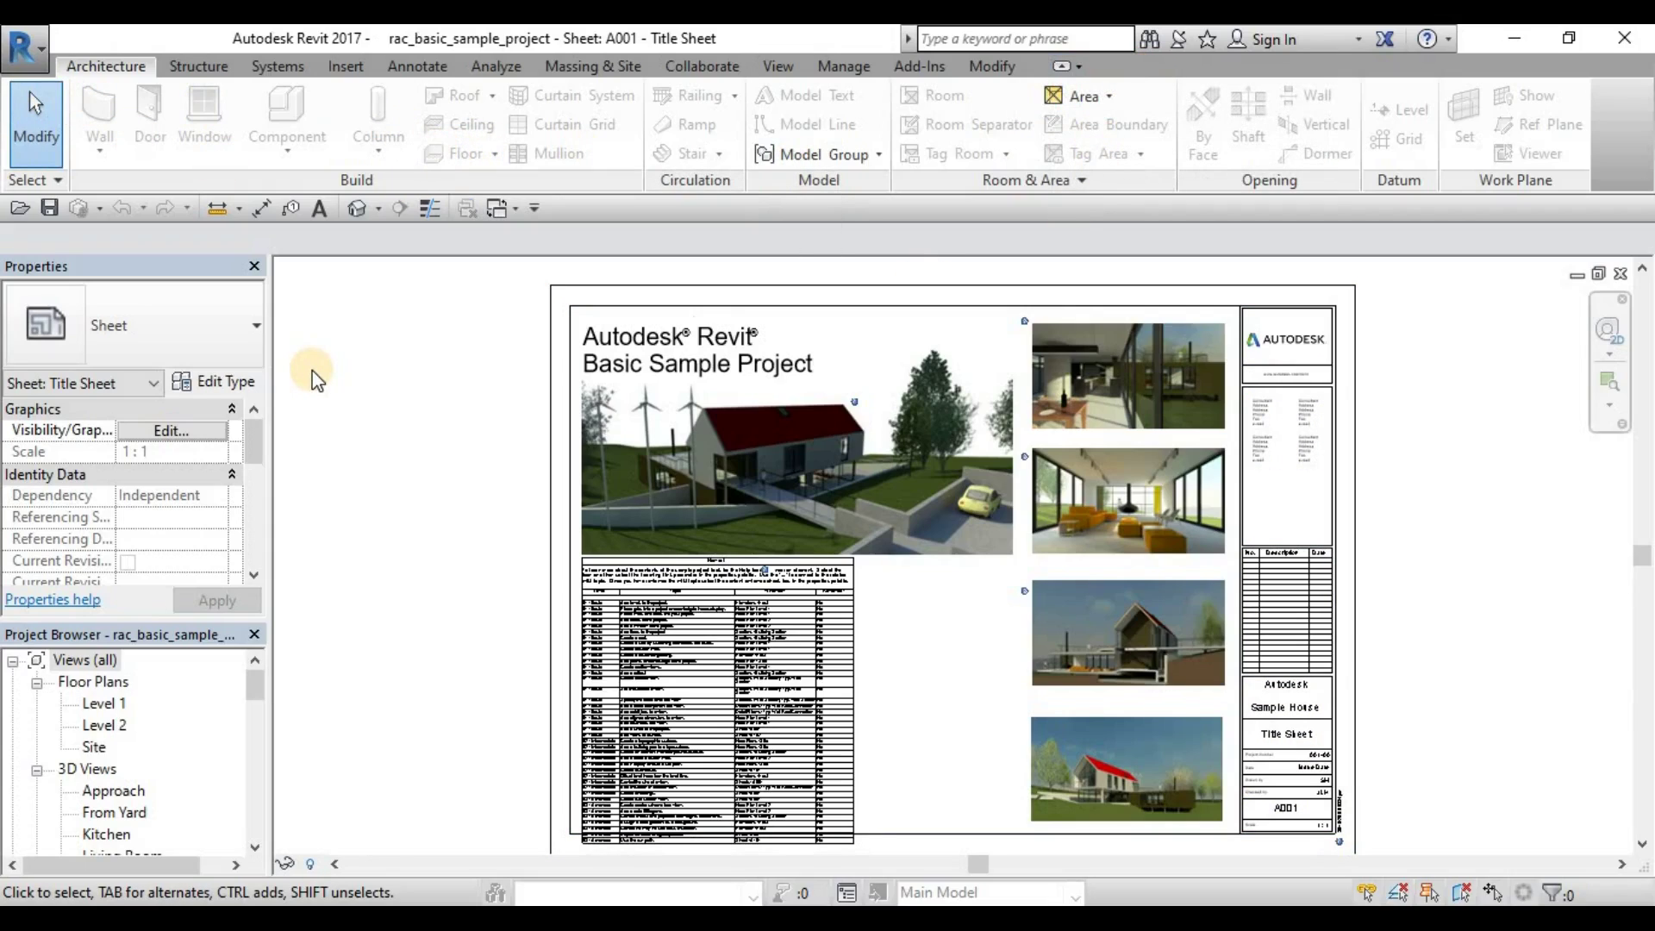
Select the sheet's A1 metric title block and the section perspective viewport in turn to view their contextual modify commands
left_click(591, 308)
left_click(362, 181)
left_click(365, 179)
left_click(430, 208)
left_click(493, 479)
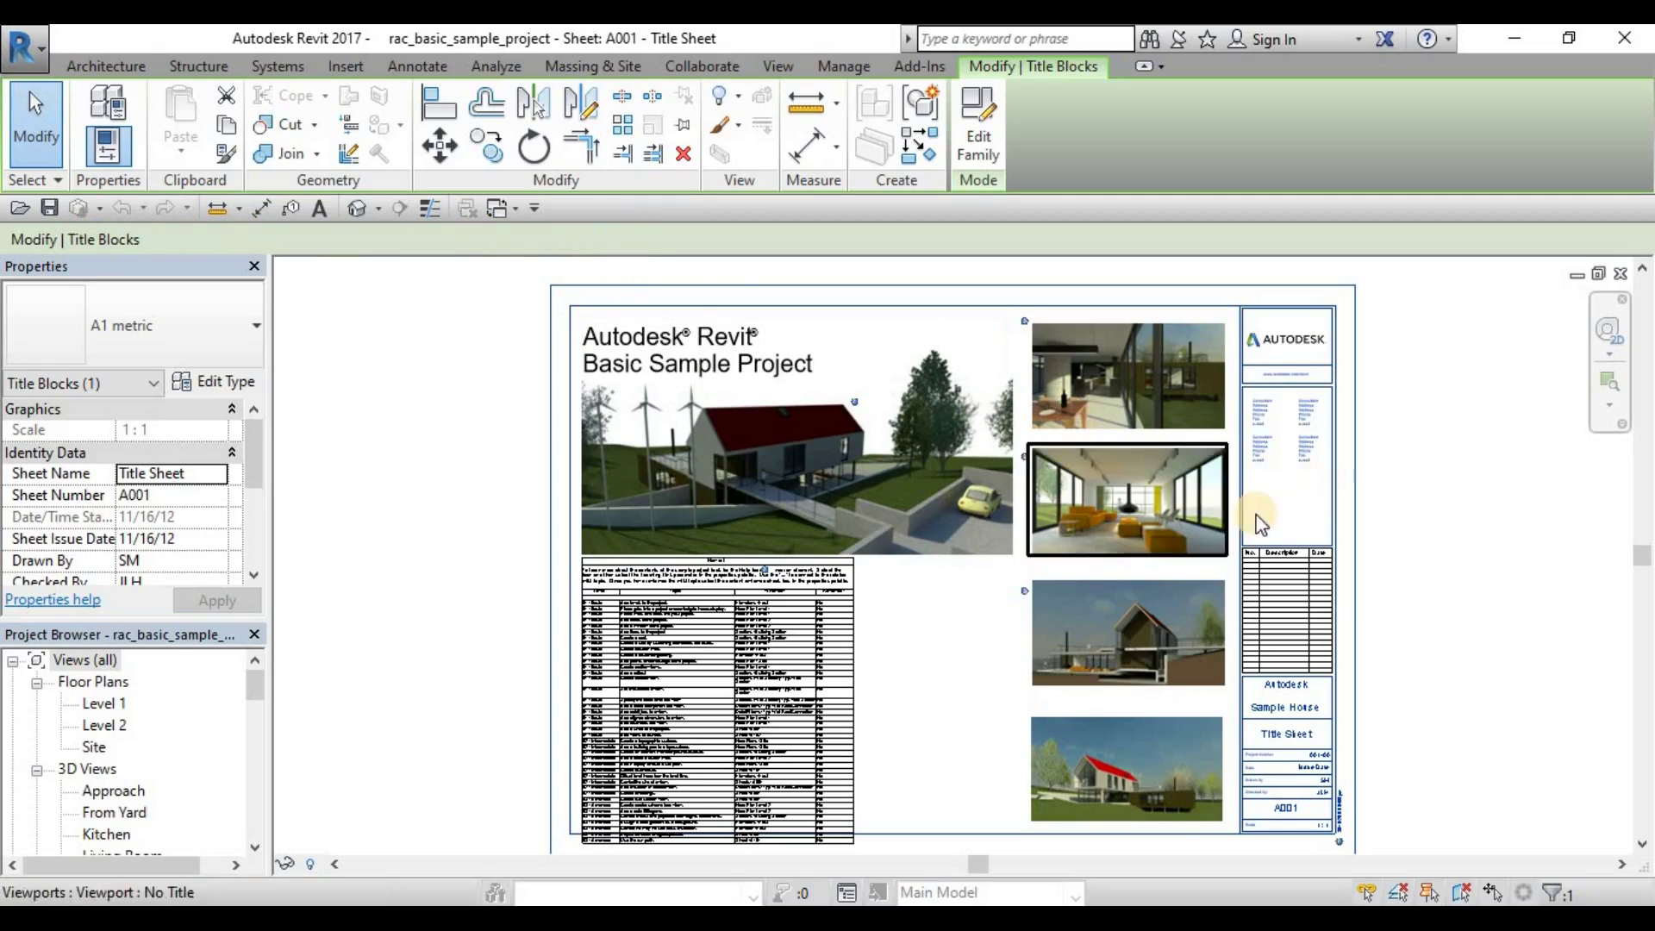
left_click(1107, 607)
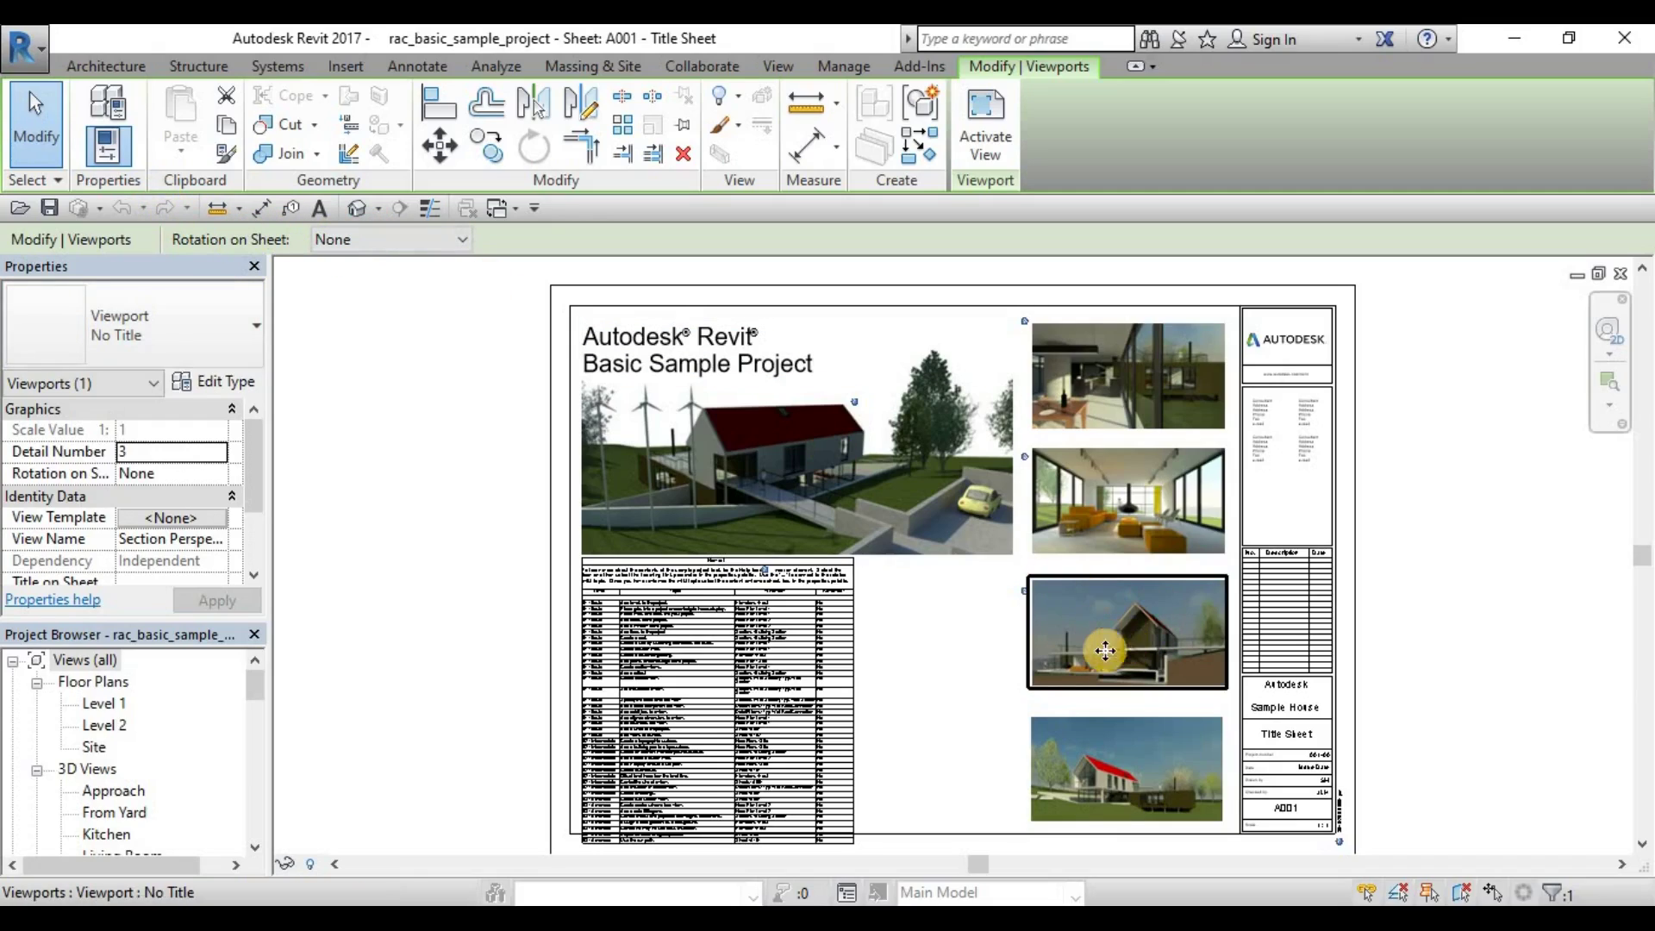
Try rotating the section perspective viewport 90° Clockwise and 90° Counterclockwise on the sheet, restore its rotation to None and deselect it
left_click(394, 240)
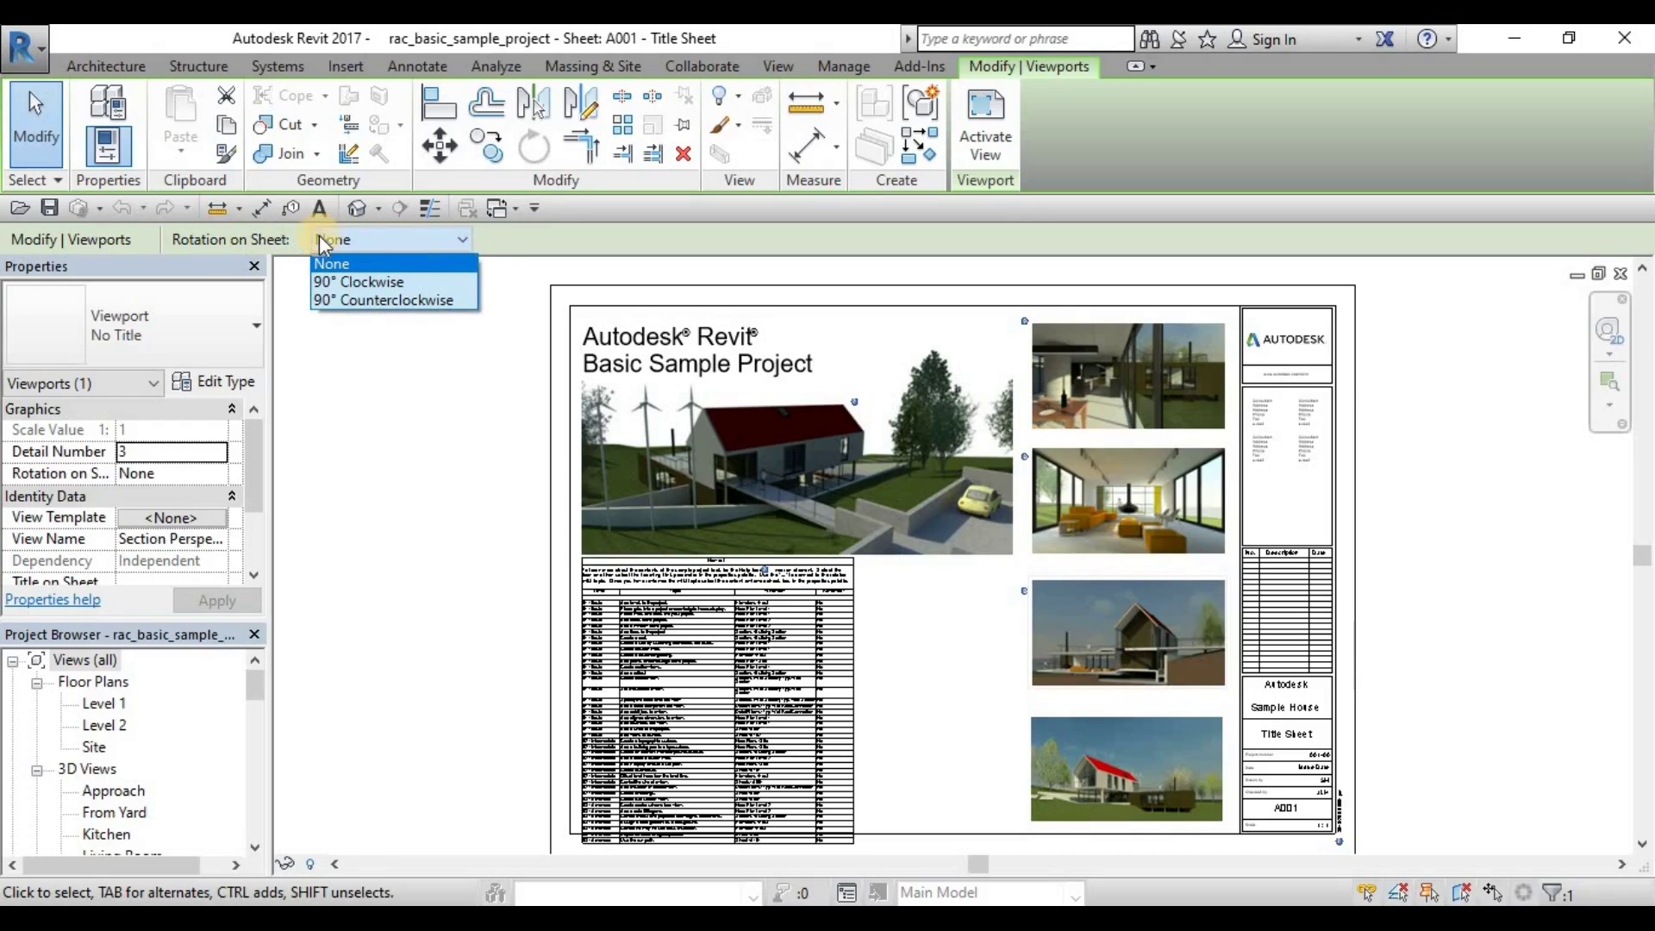
left_click(351, 283)
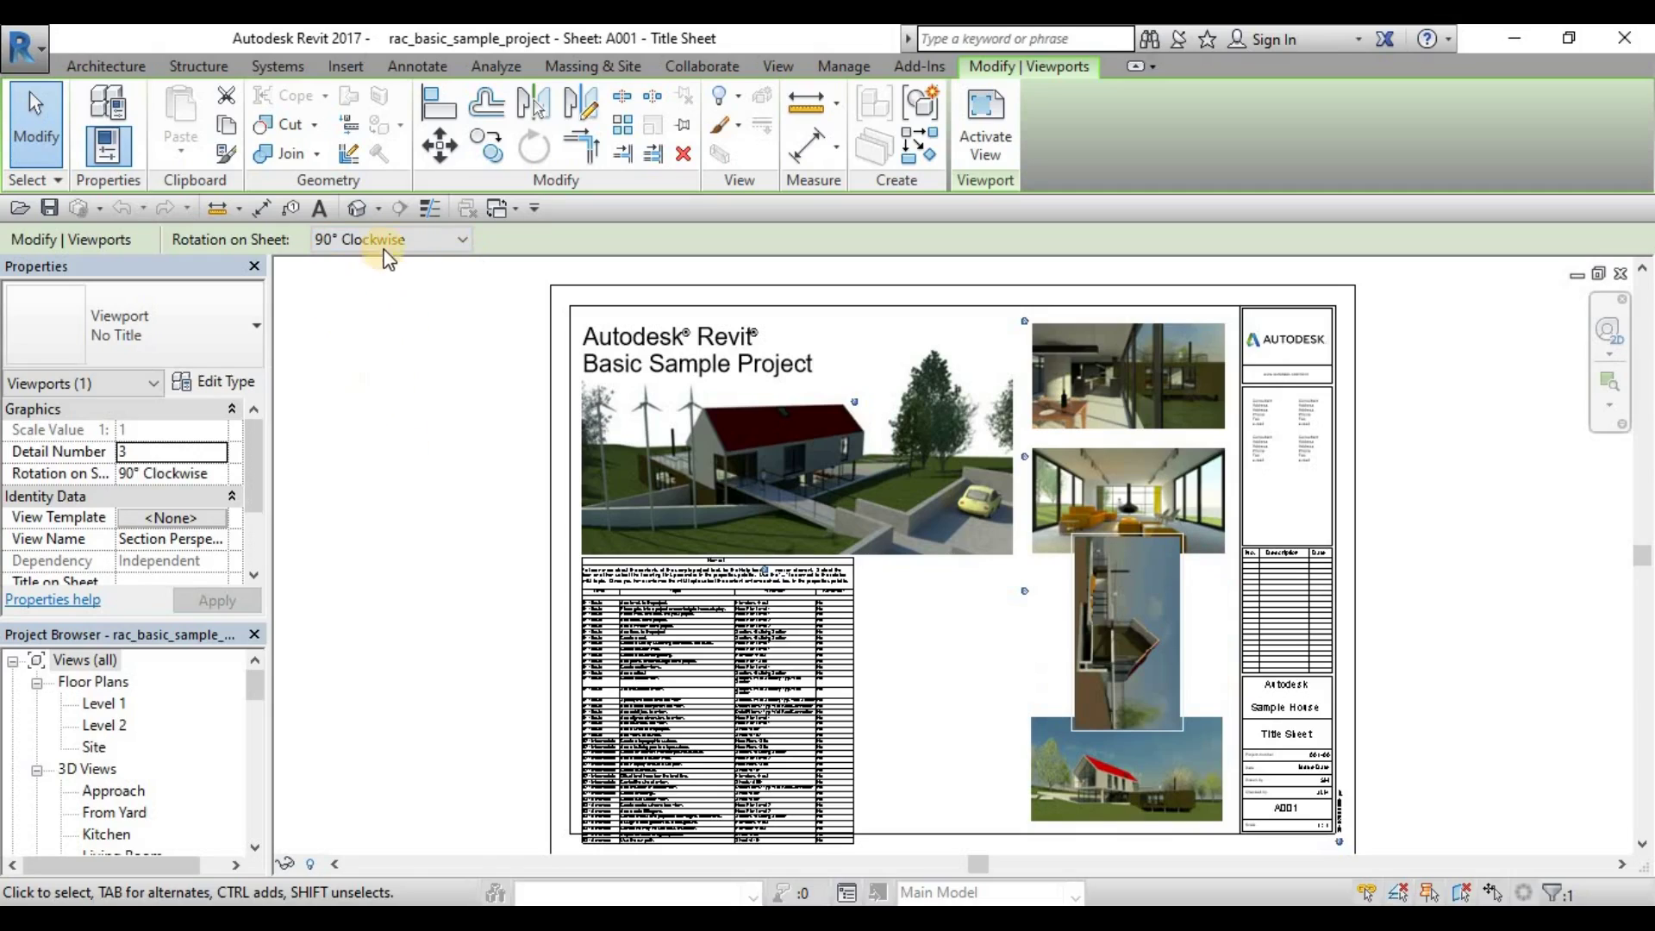
left_click(409, 239)
left_click(380, 301)
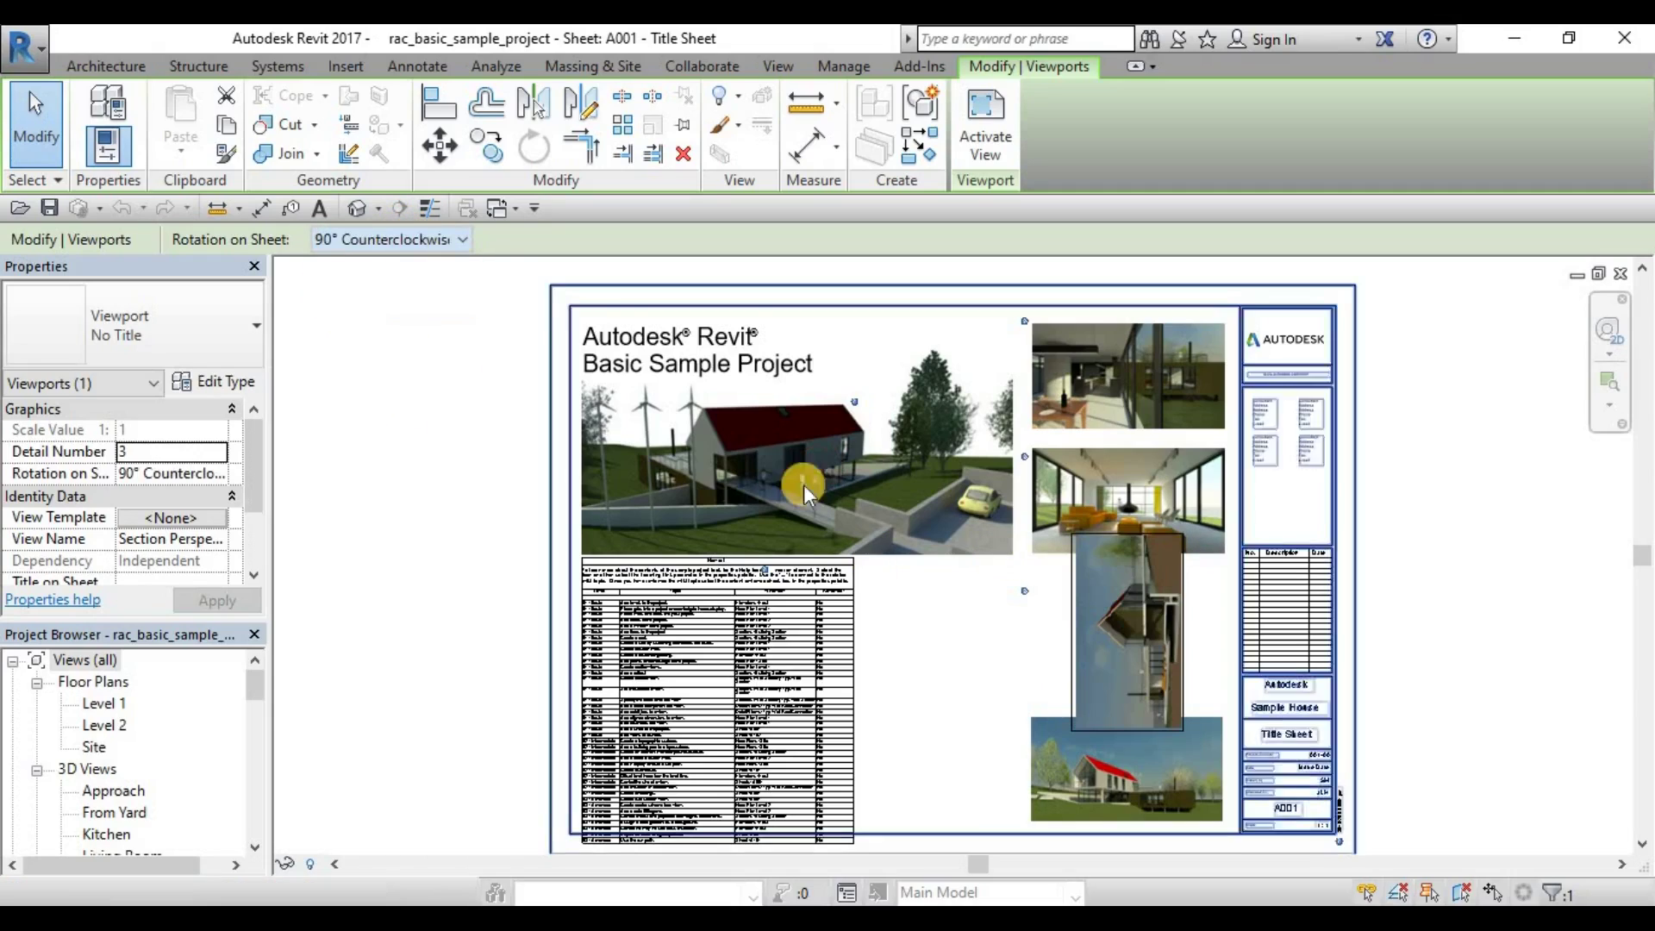
left_click(409, 239)
left_click(345, 263)
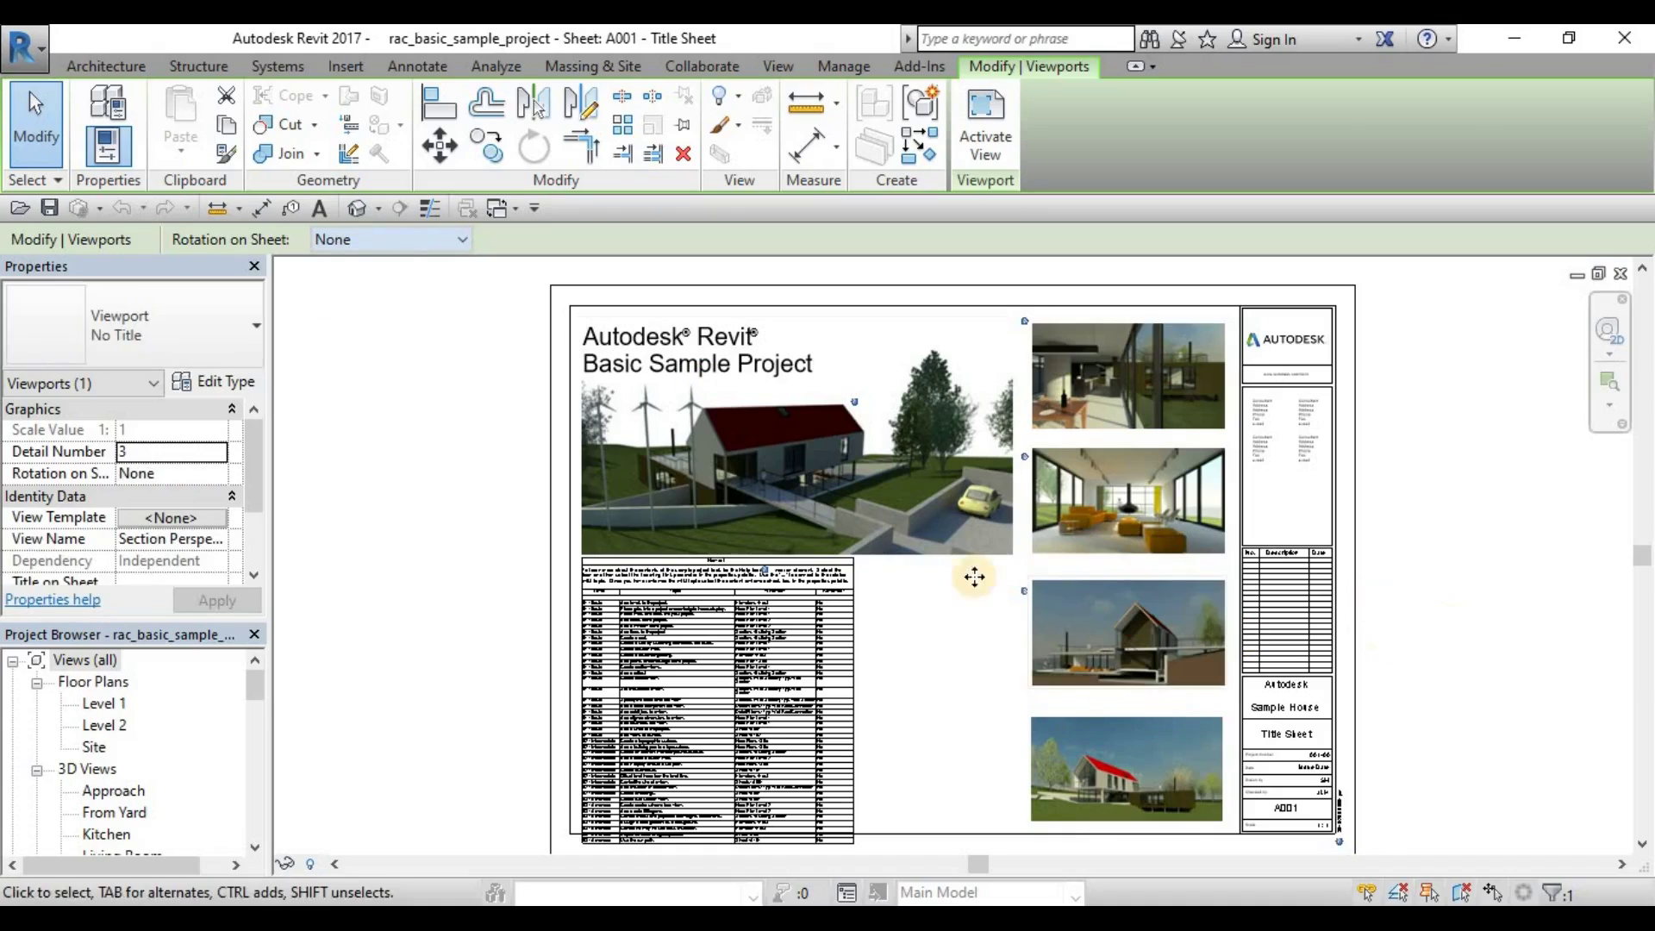
left_click(460, 564)
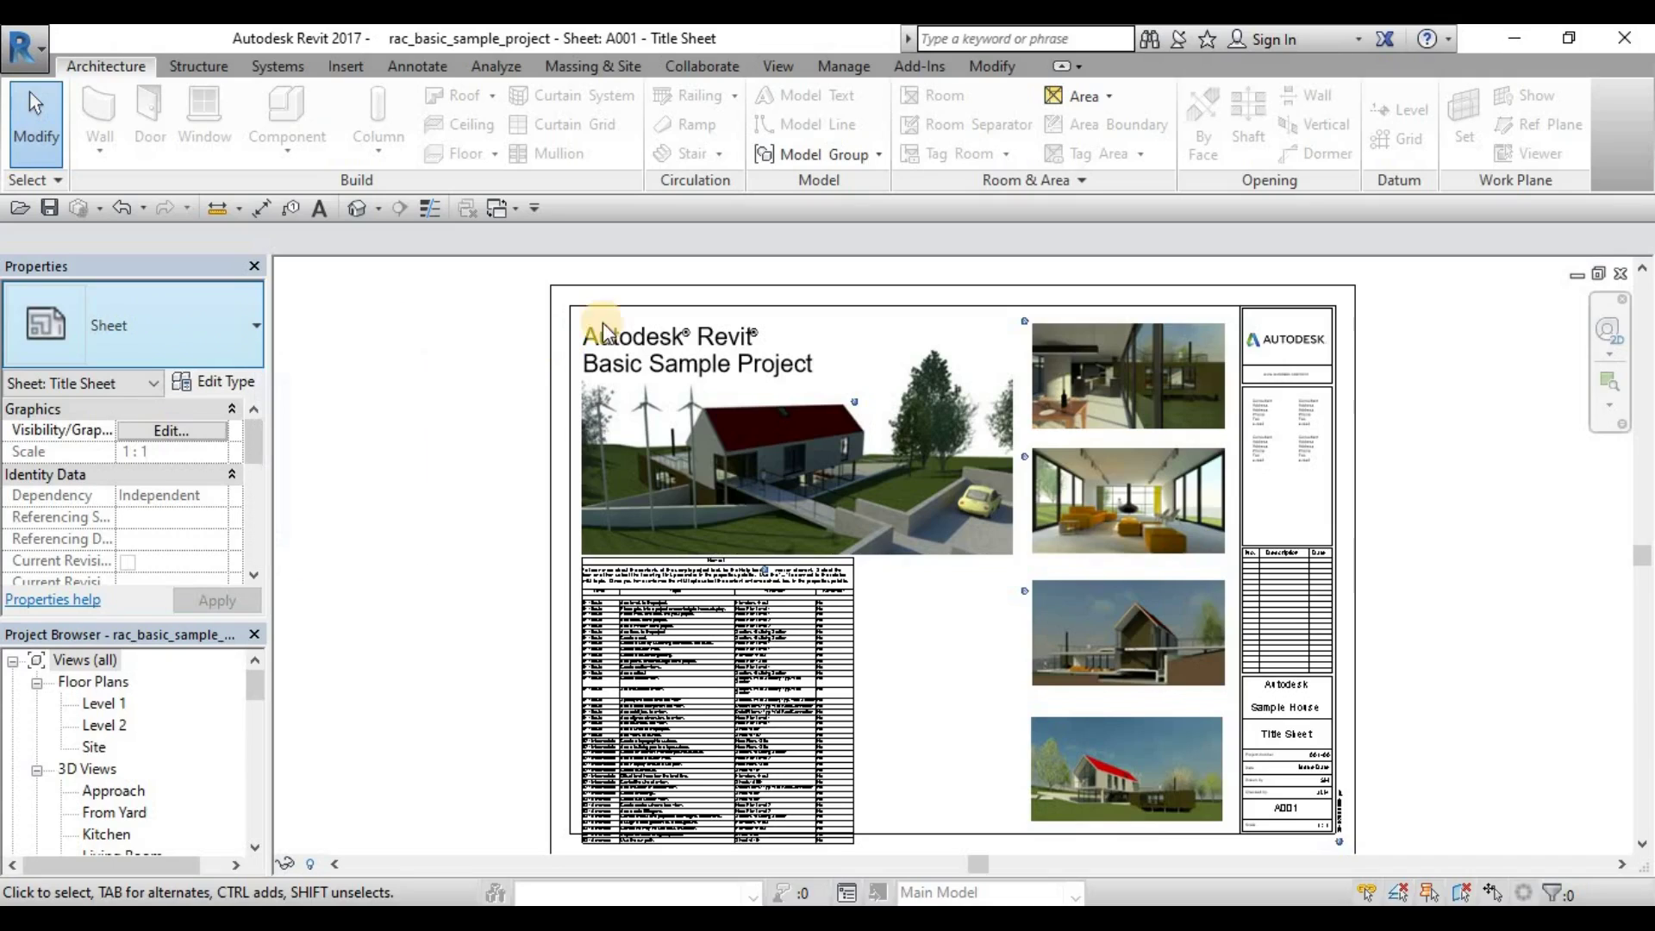
Select the sheet's title block, view the types available in its type selector and clear the selection
left_click(1342, 321)
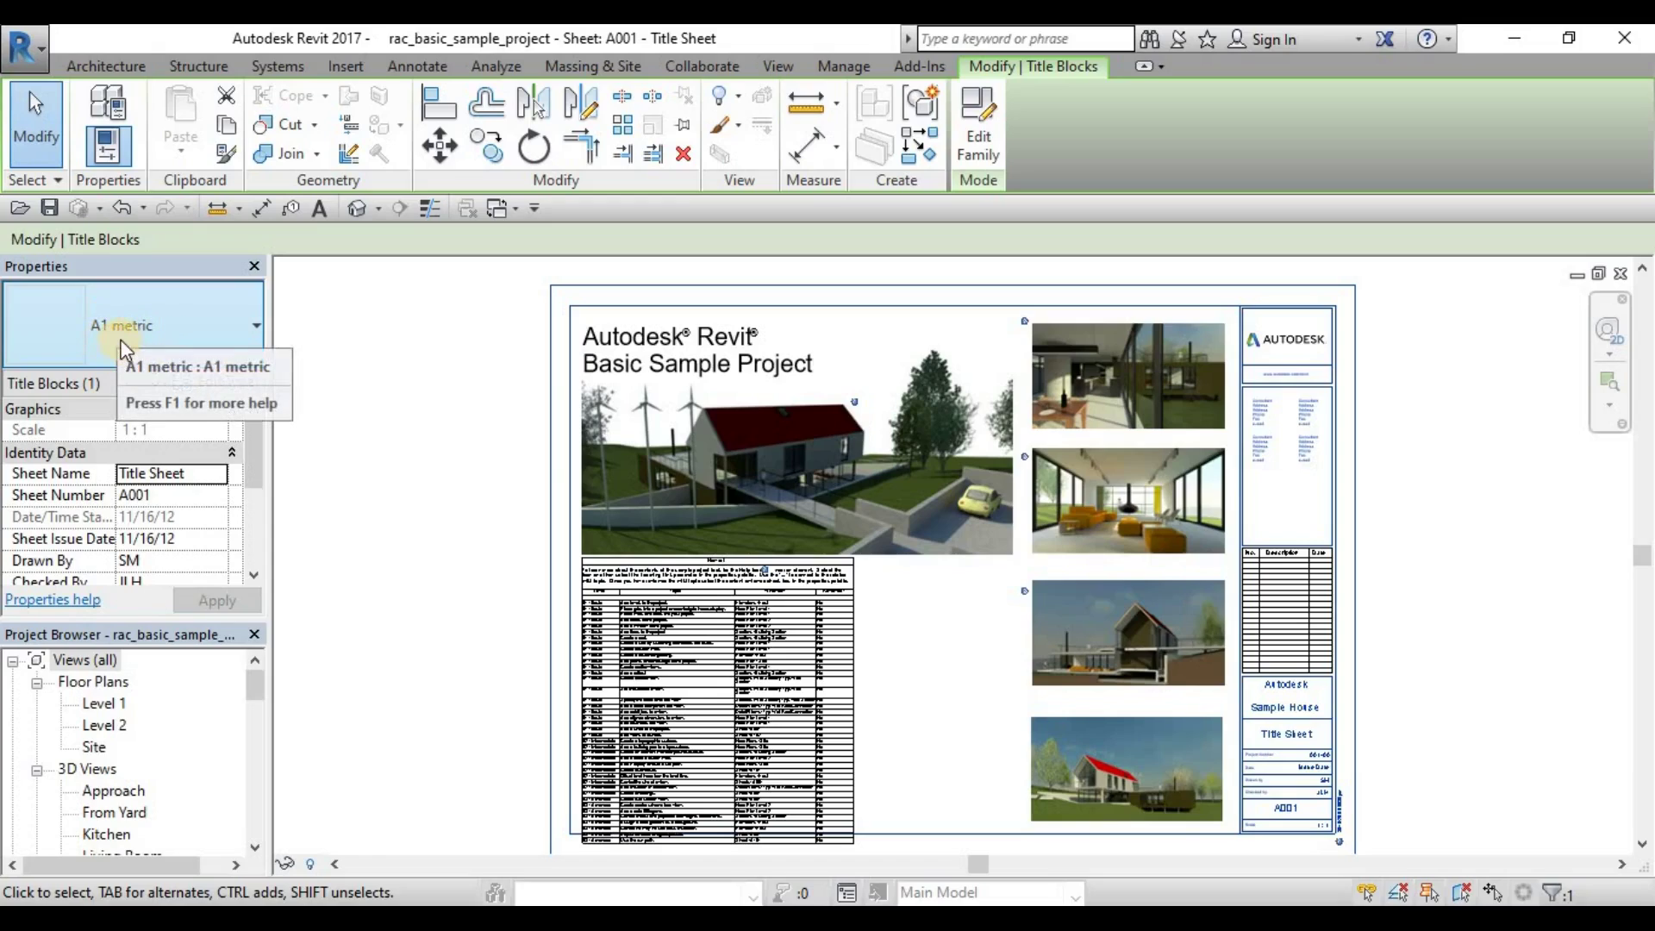
left_click(252, 329)
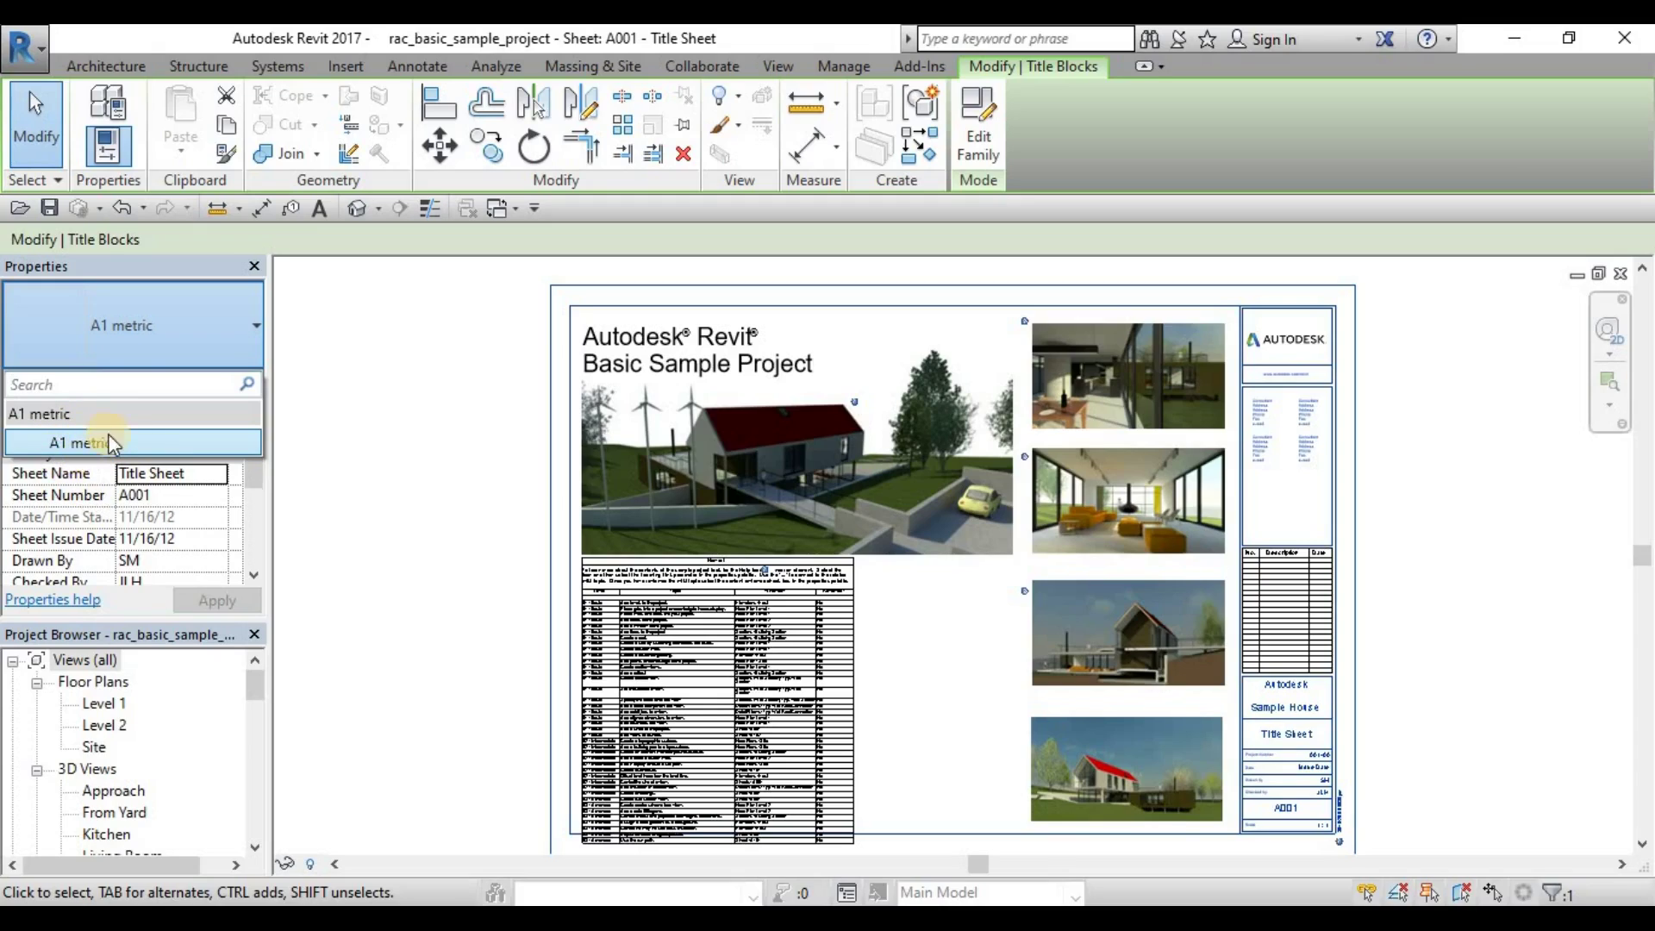
left_click(246, 336)
left_click(230, 348)
left_click(401, 546)
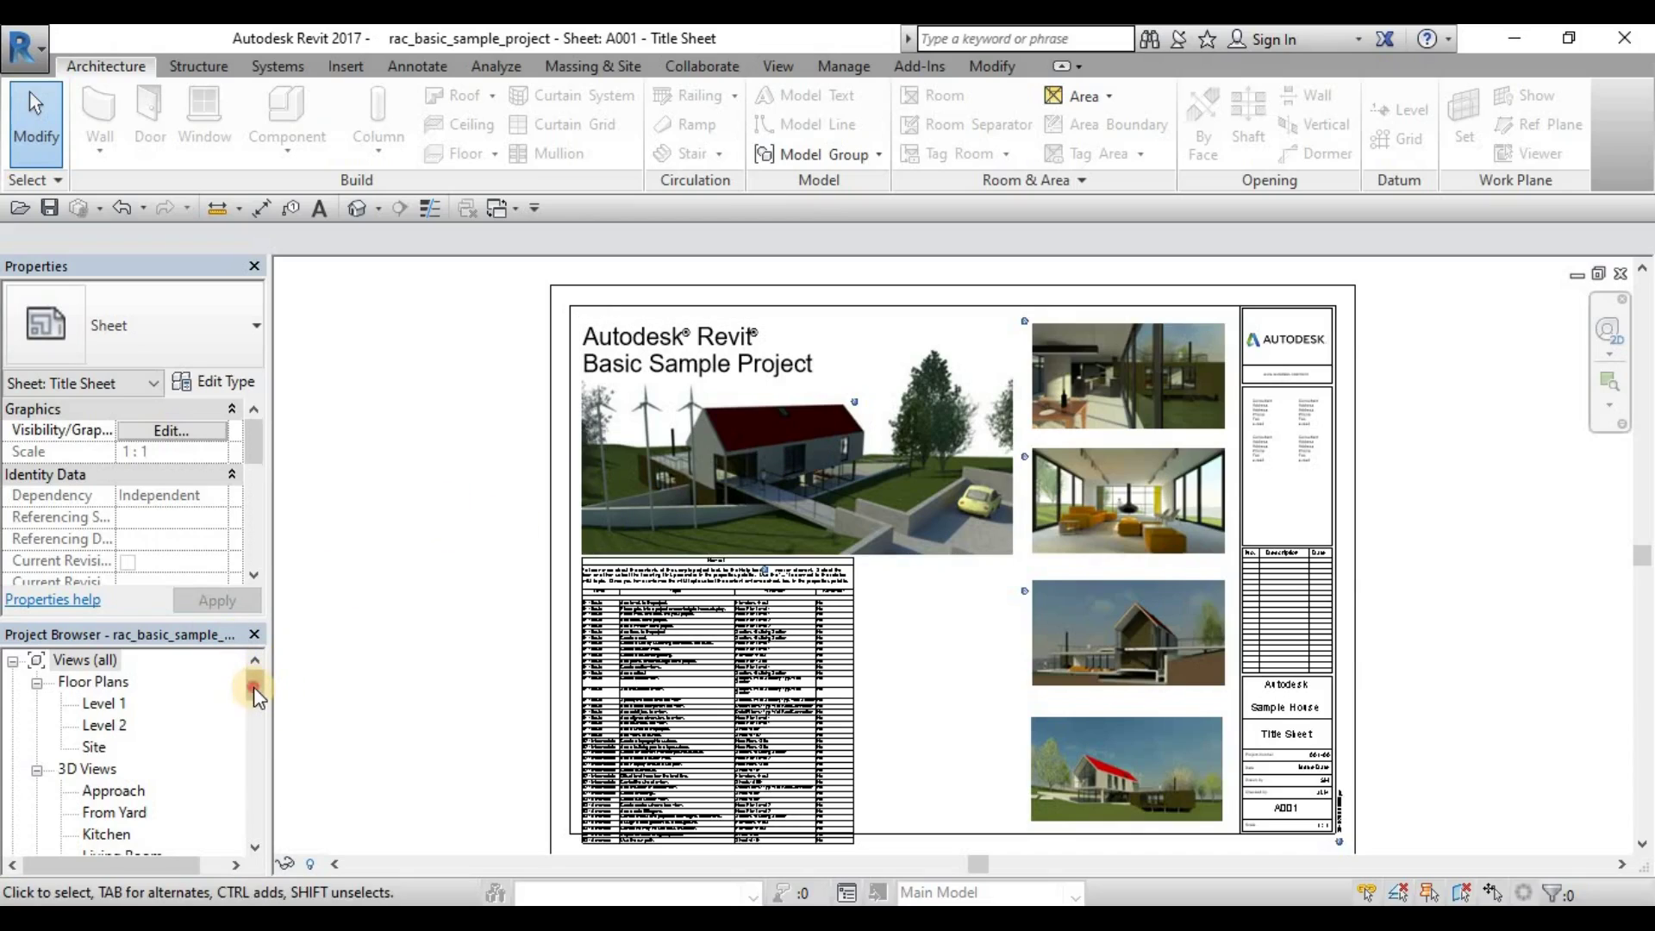
Browse down to the project's sheets and highlight A001 - Title Sheet and A101 - Site Plan in turn to view their properties
left_click_drag(253, 686, 252, 821)
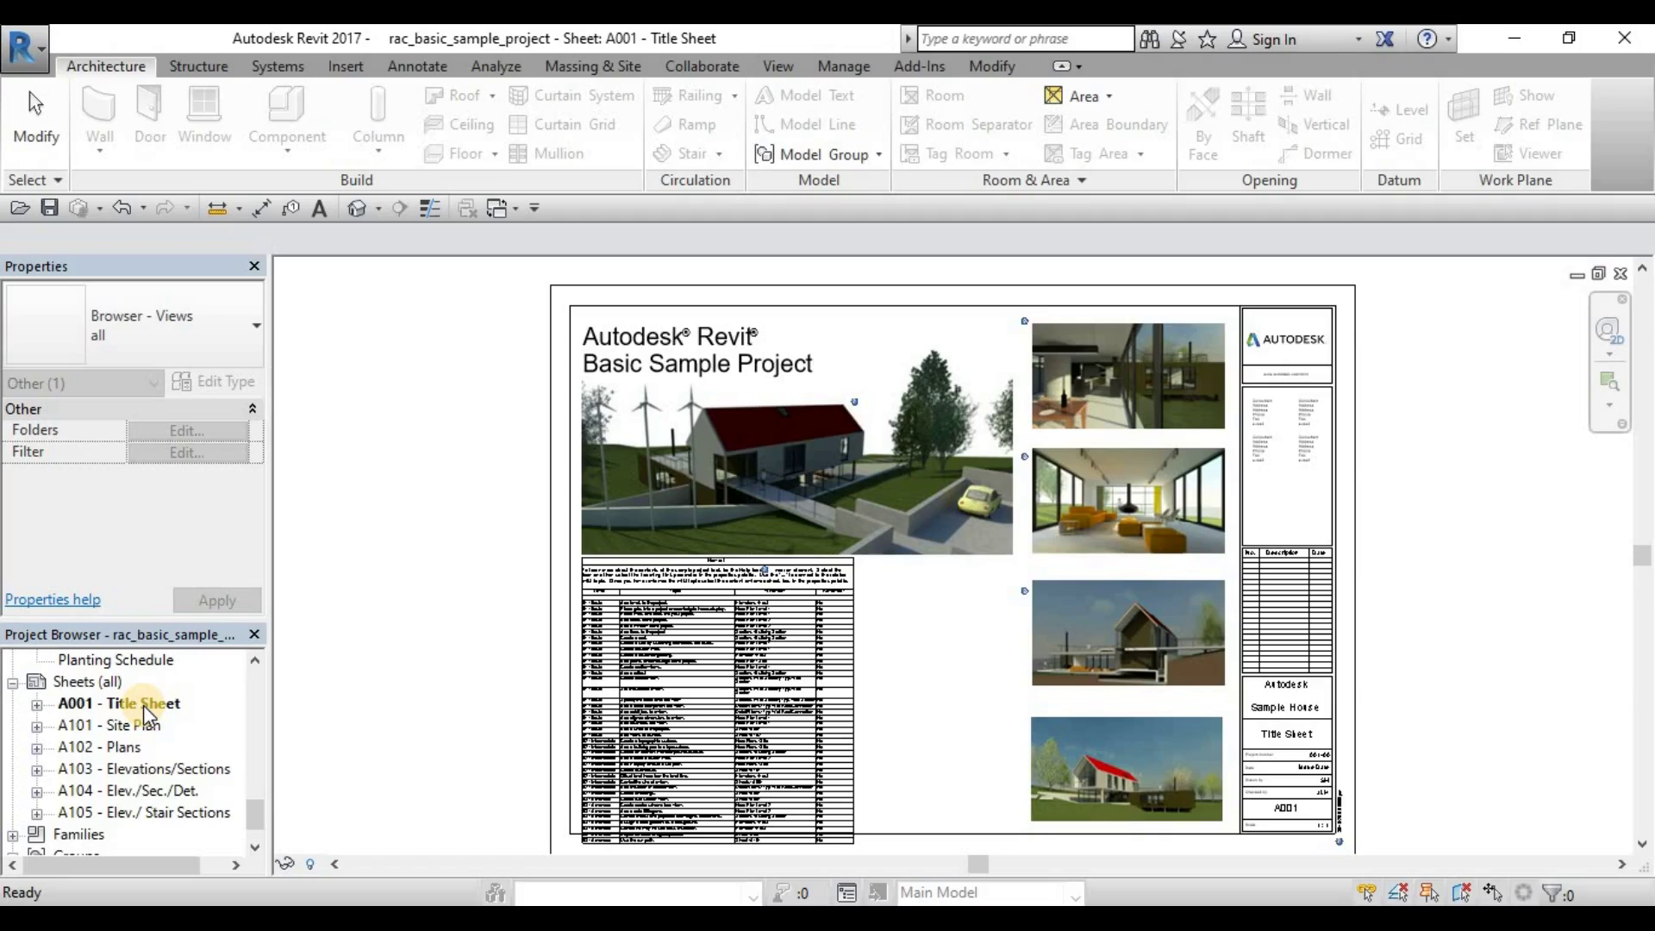
left_click(143, 705)
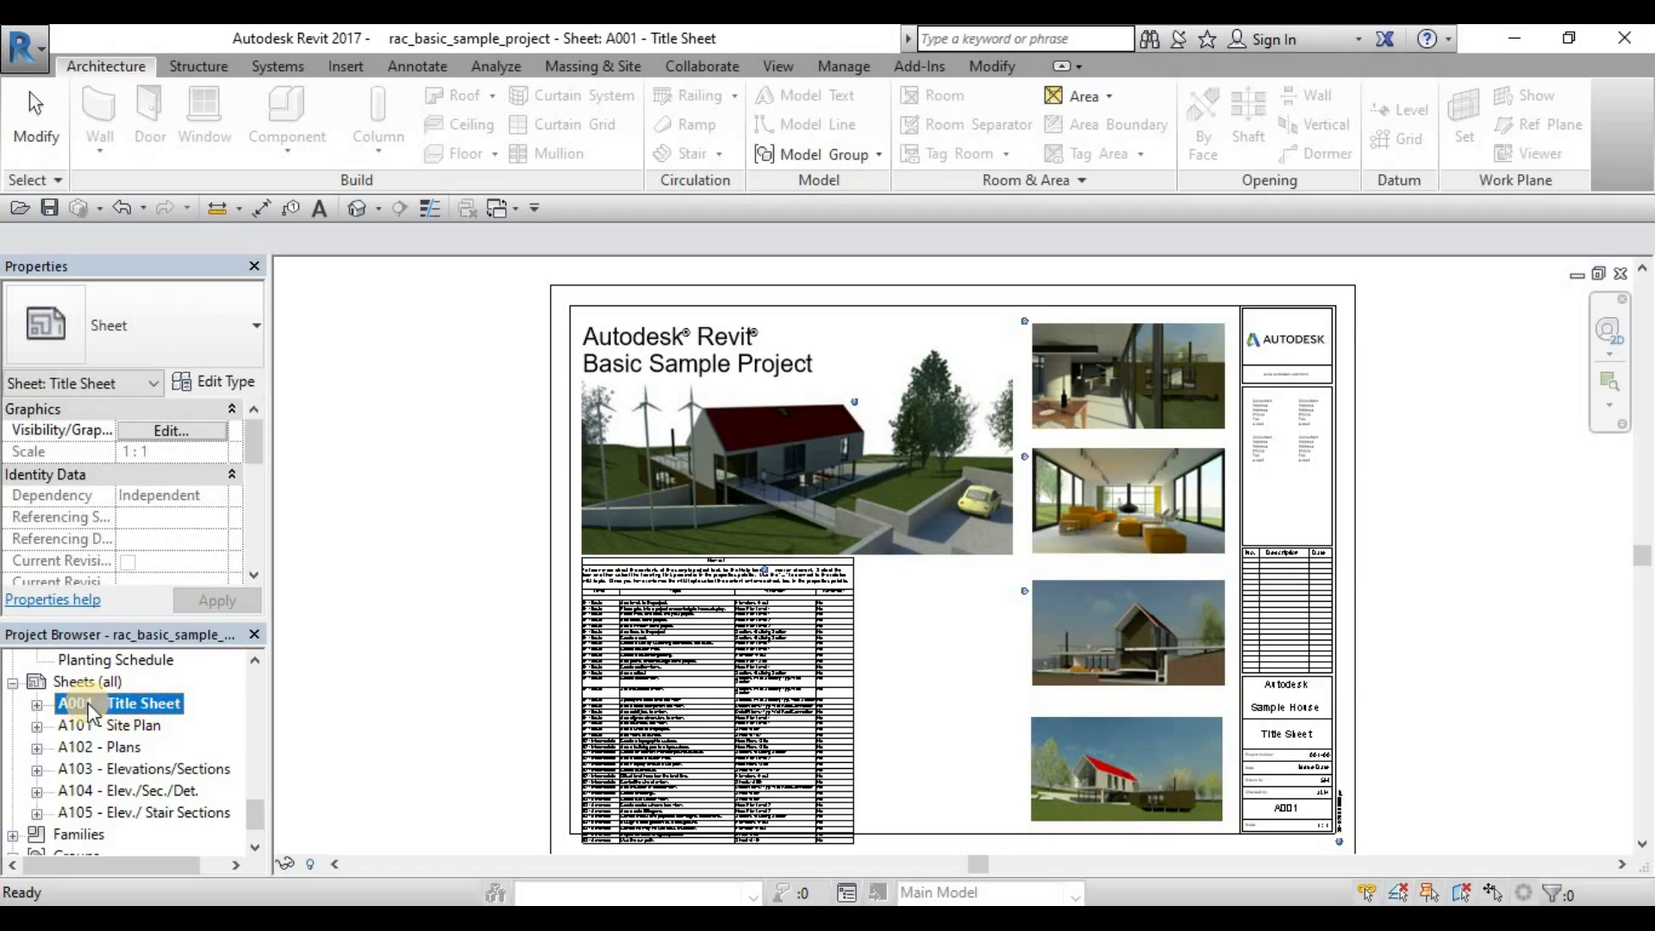
left_click(127, 729)
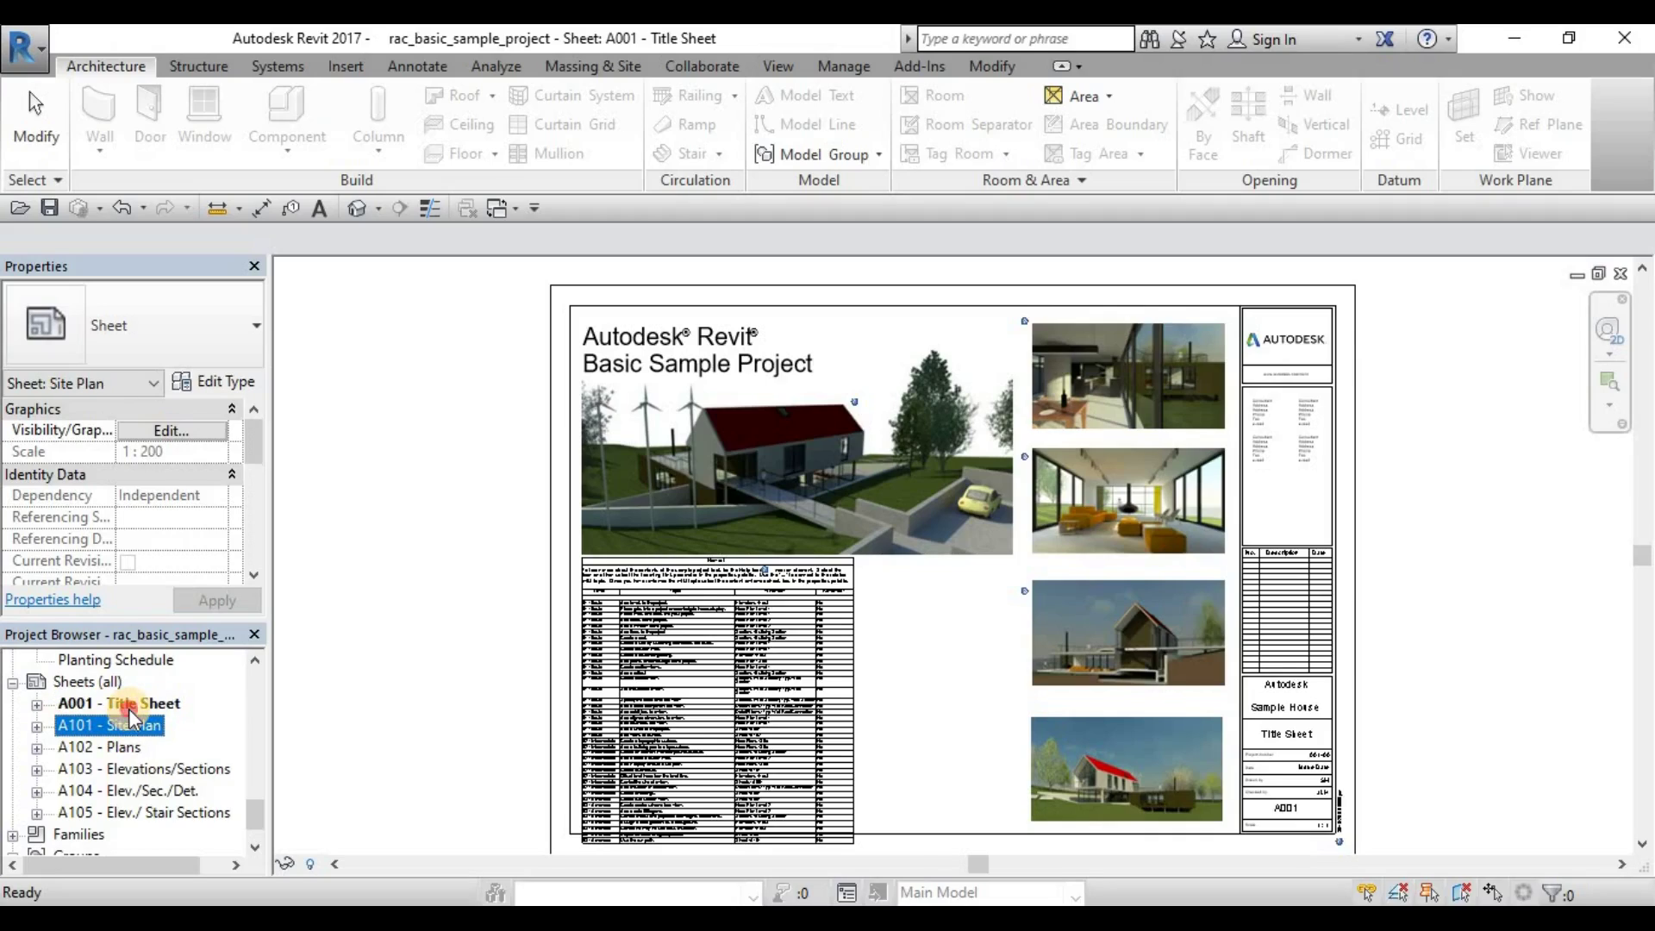
left_click(128, 708)
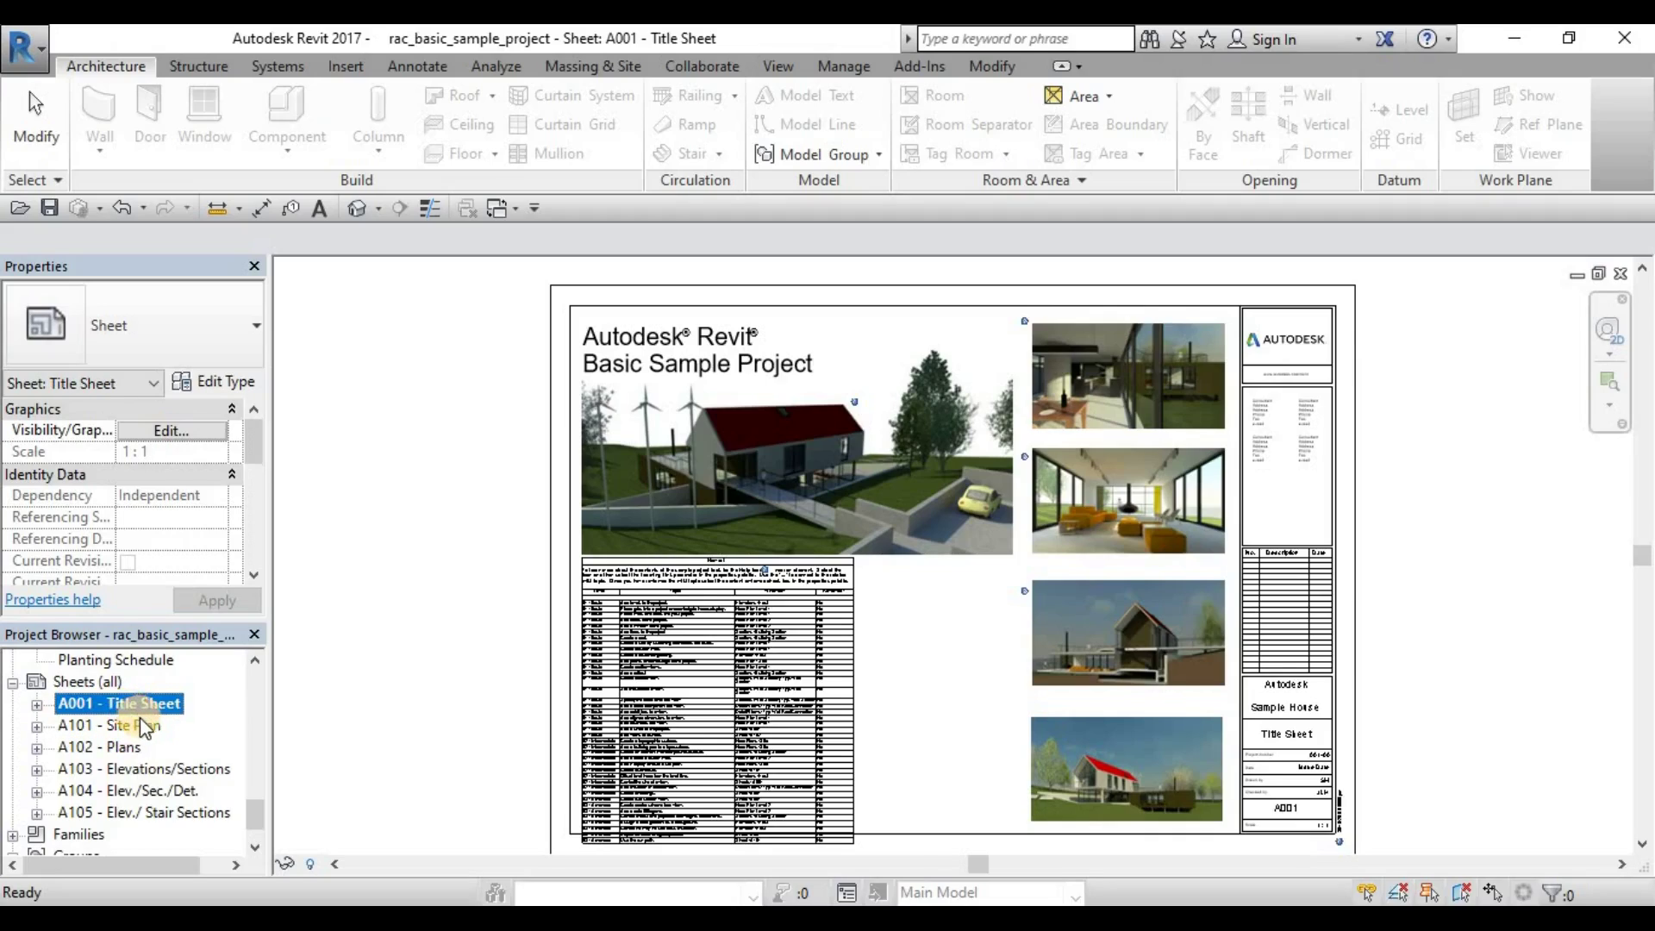
left_click(360, 686)
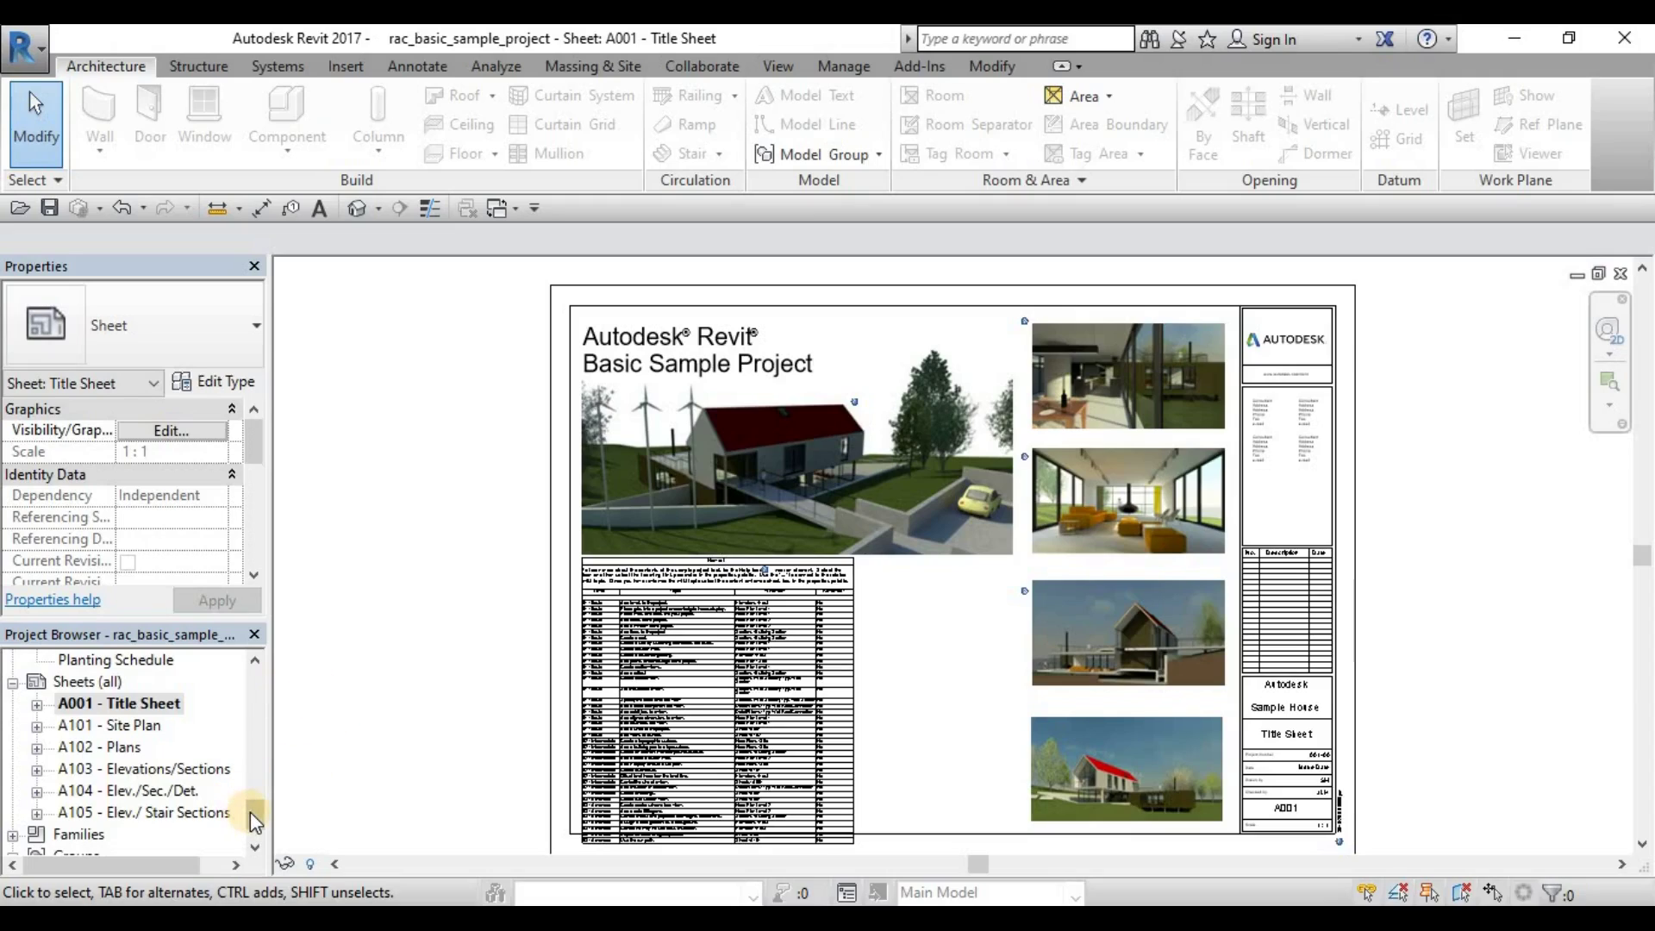
Open the Level 1 floor plan, followed by the Site floor plan, and examine the site layout up close
left_click_drag(250, 810, 256, 664)
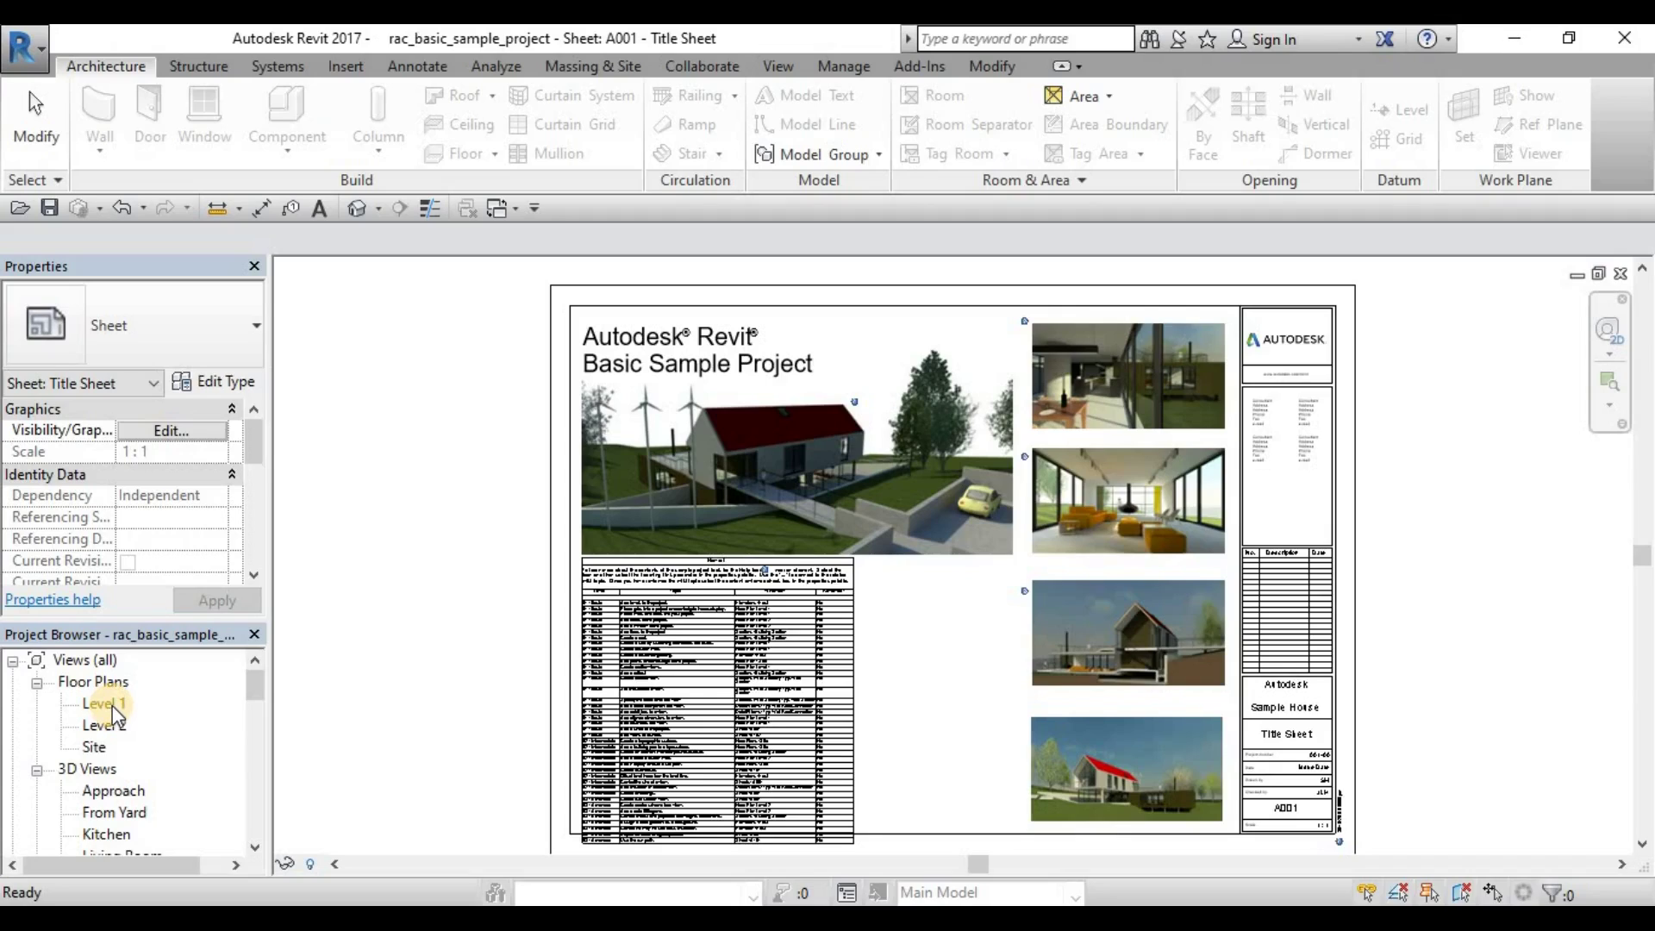
double_click(107, 703)
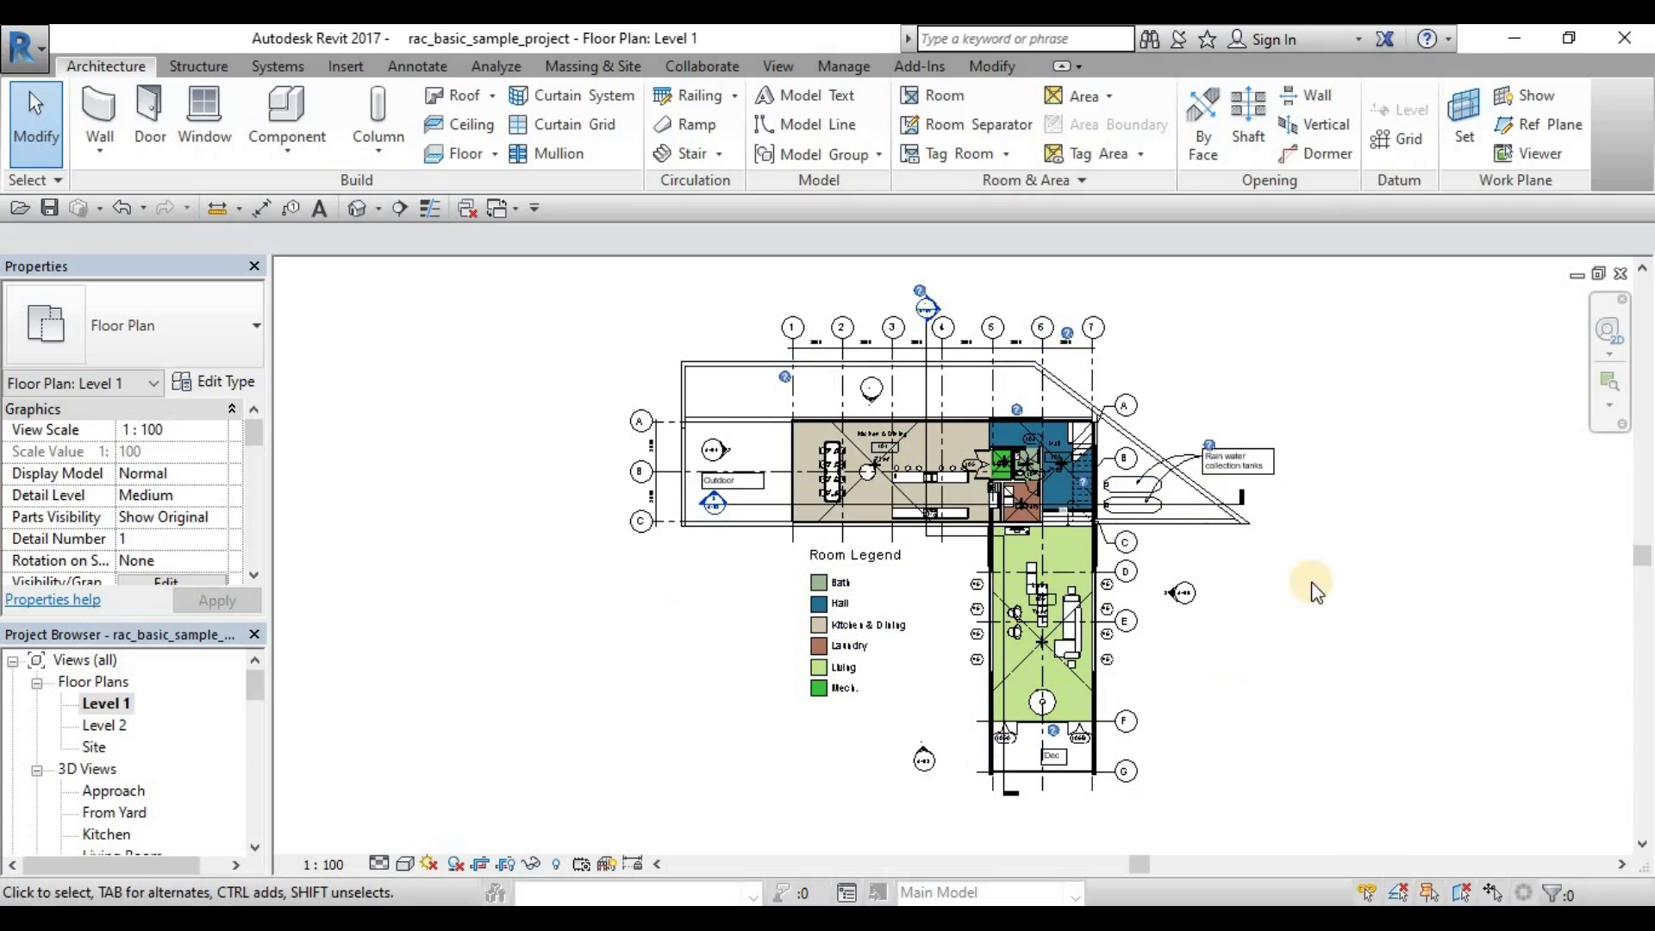
double_click(93, 747)
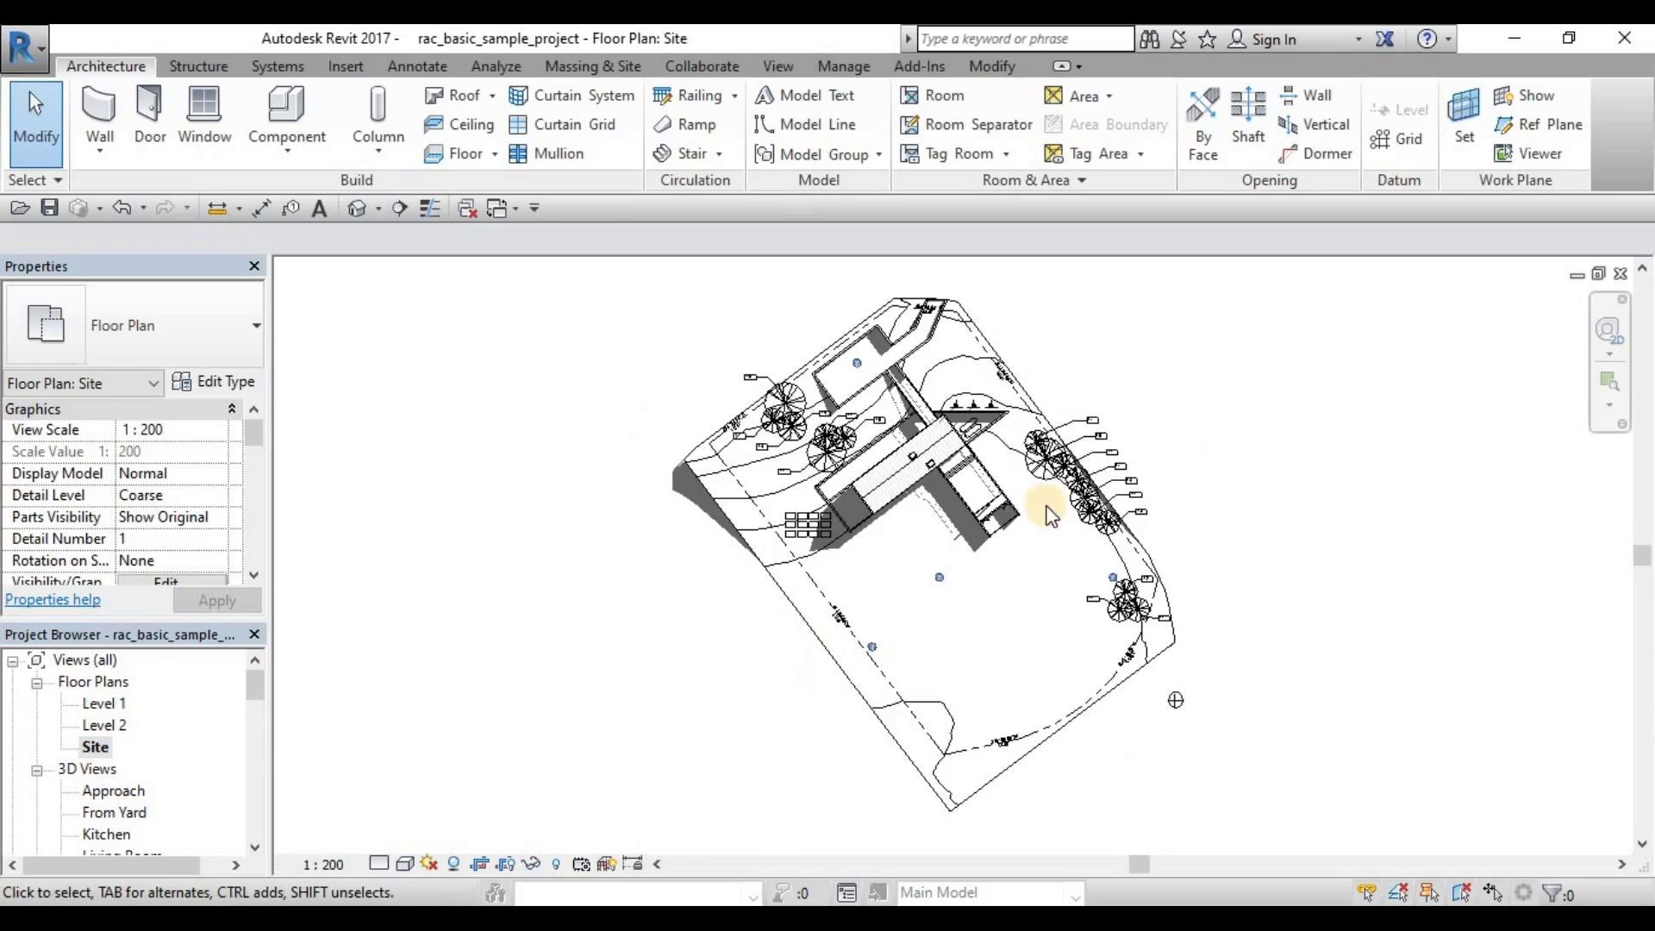
scroll(1106, 396, "up", 5)
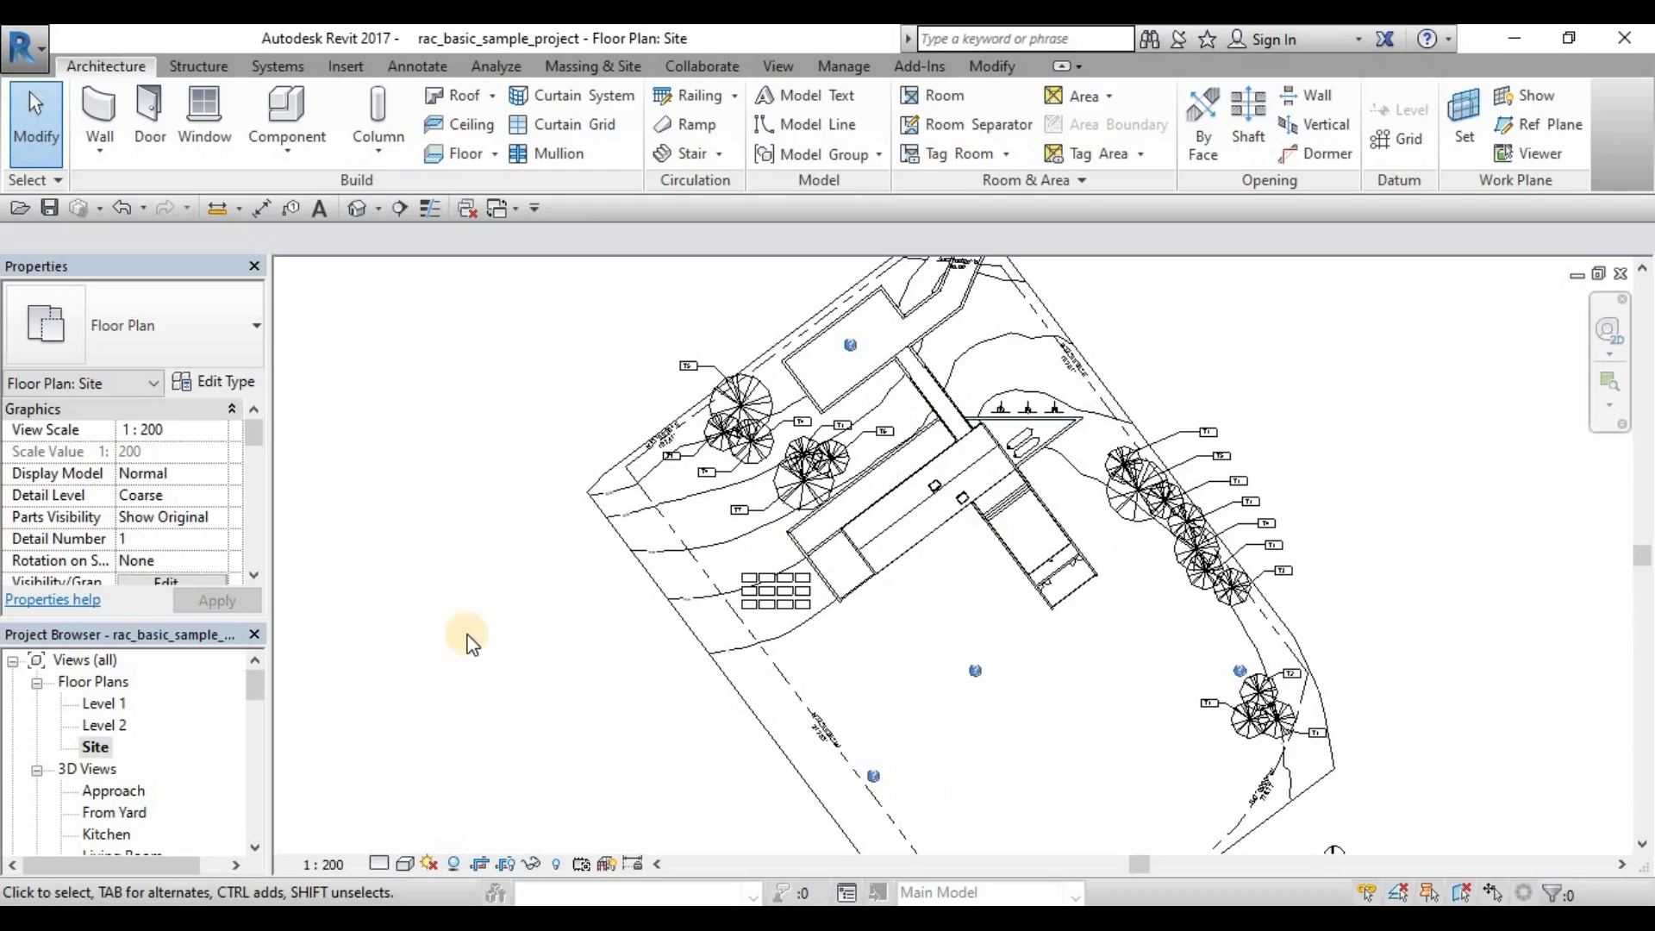
scroll(535, 647, "down", 2)
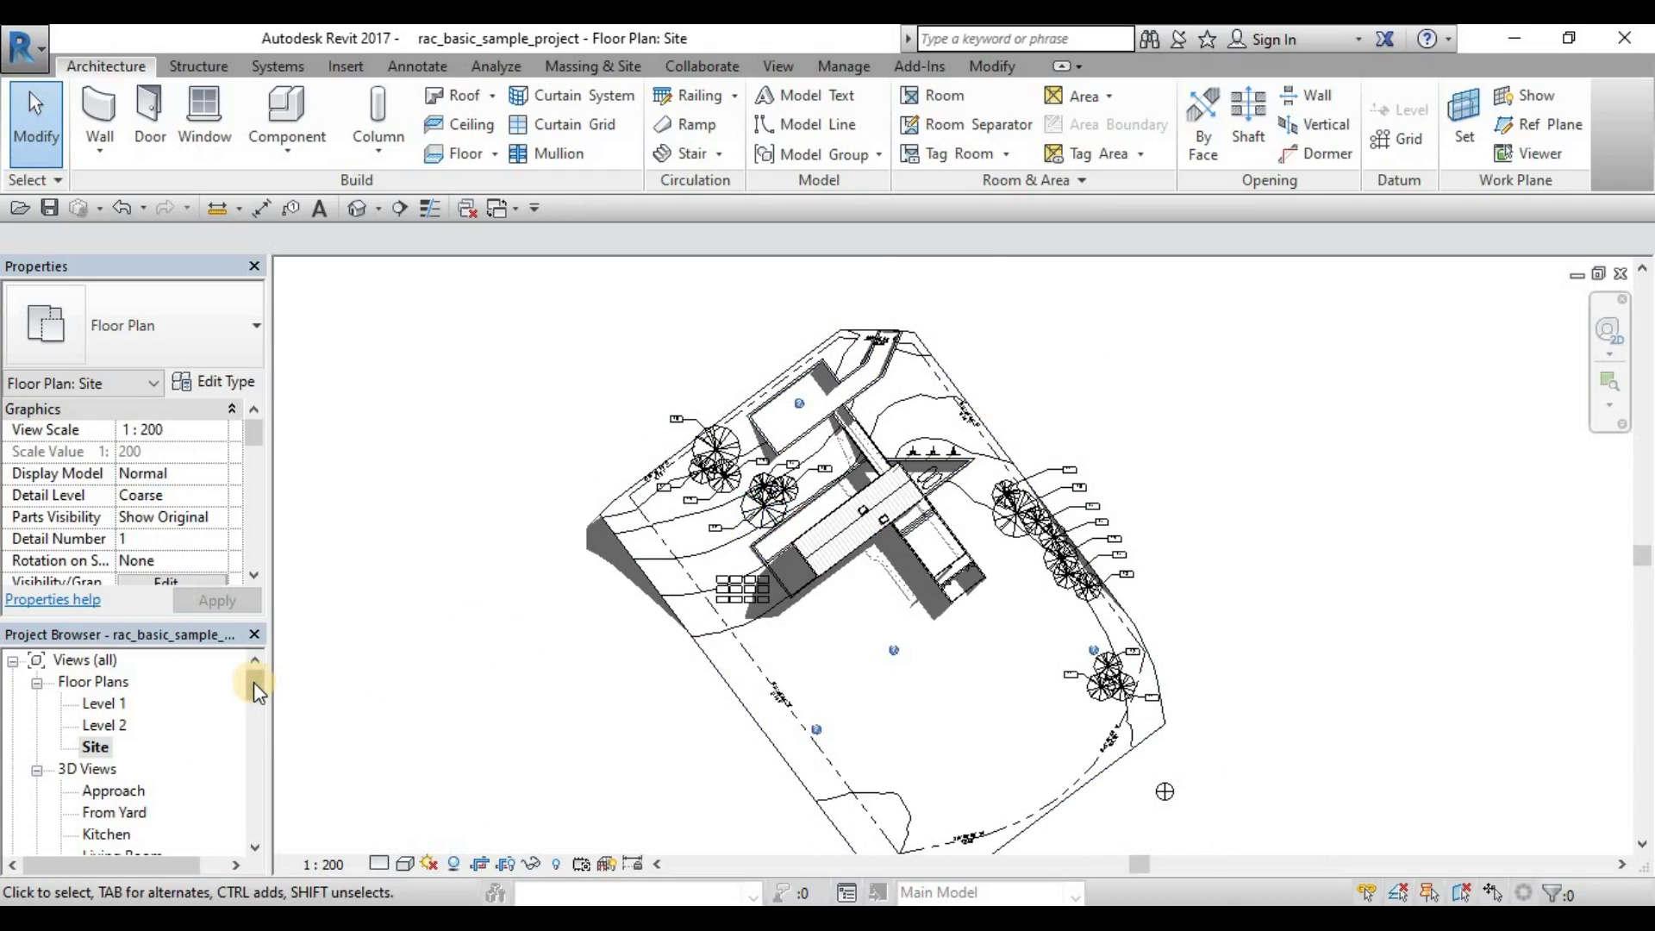
Open the Living Room 3D view to examine the interior and return to the Level 1 floor plan
left_click_drag(254, 681, 251, 702)
double_click(111, 706)
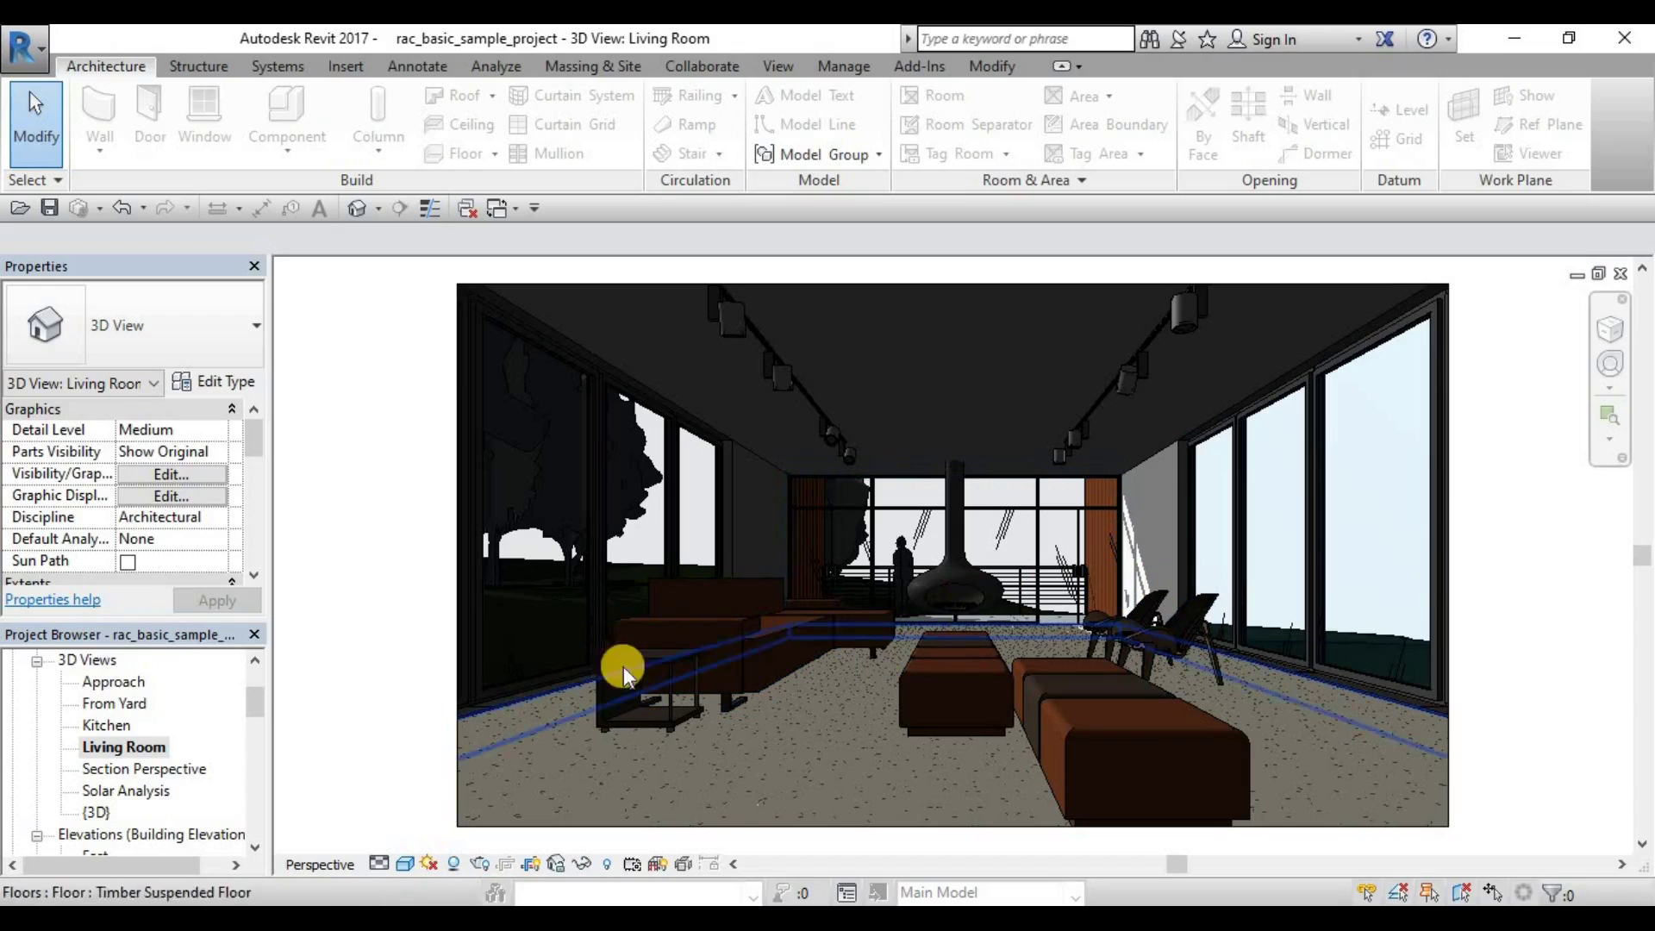
scroll(101, 686, "up", 2)
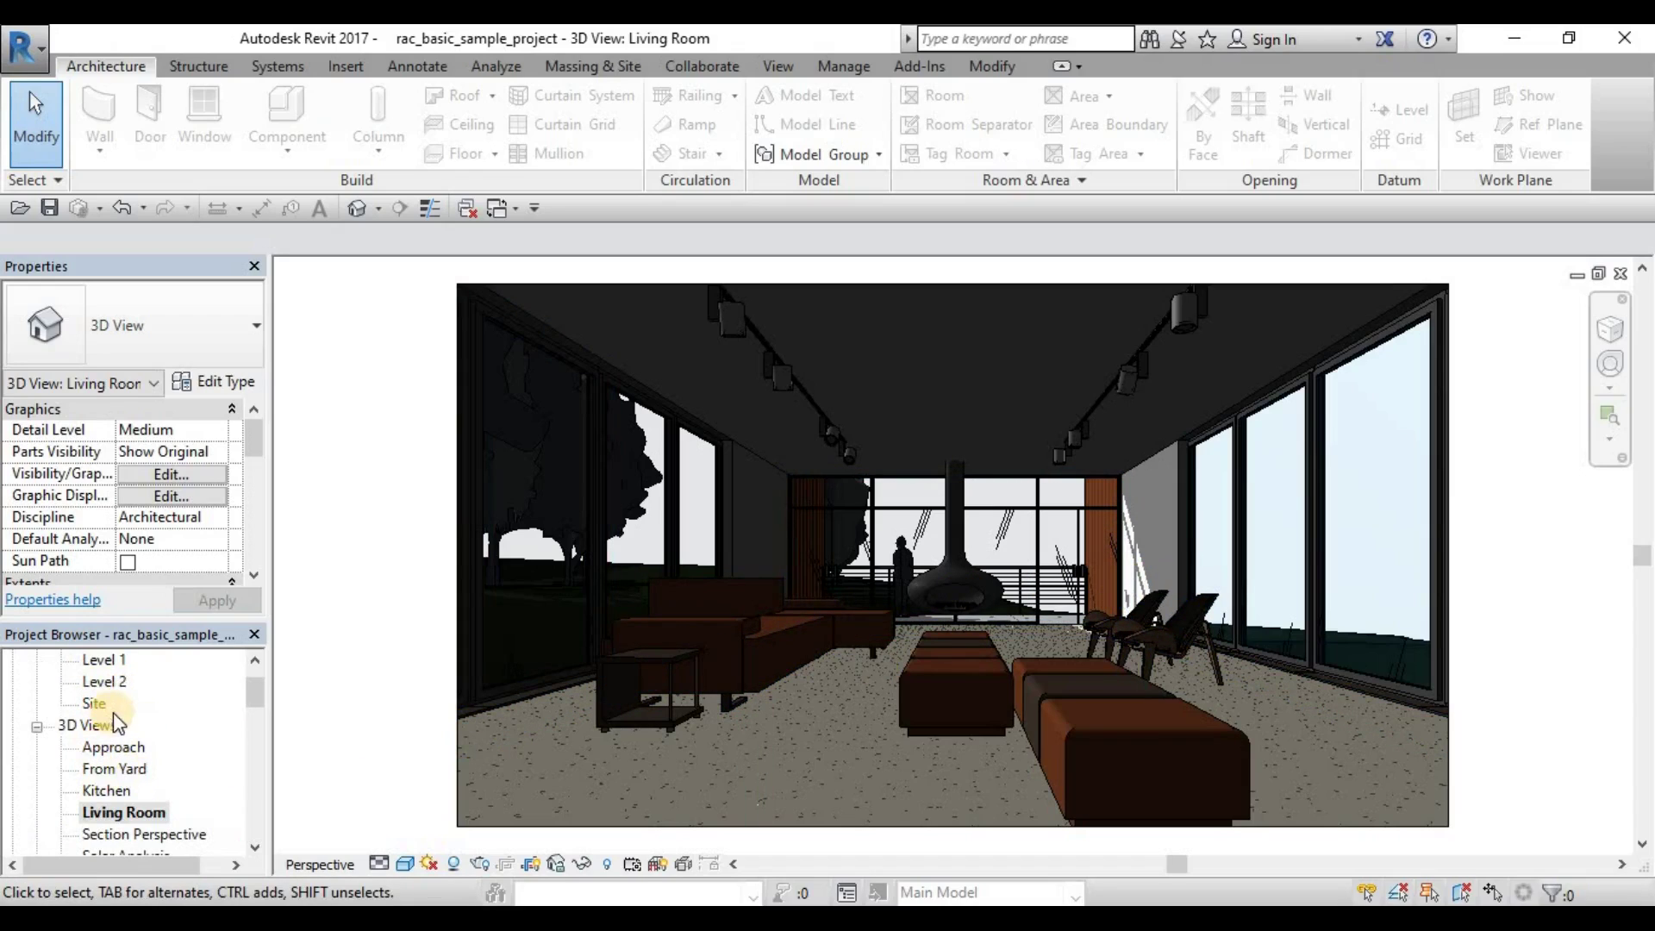
left_click(104, 682)
double_click(105, 682)
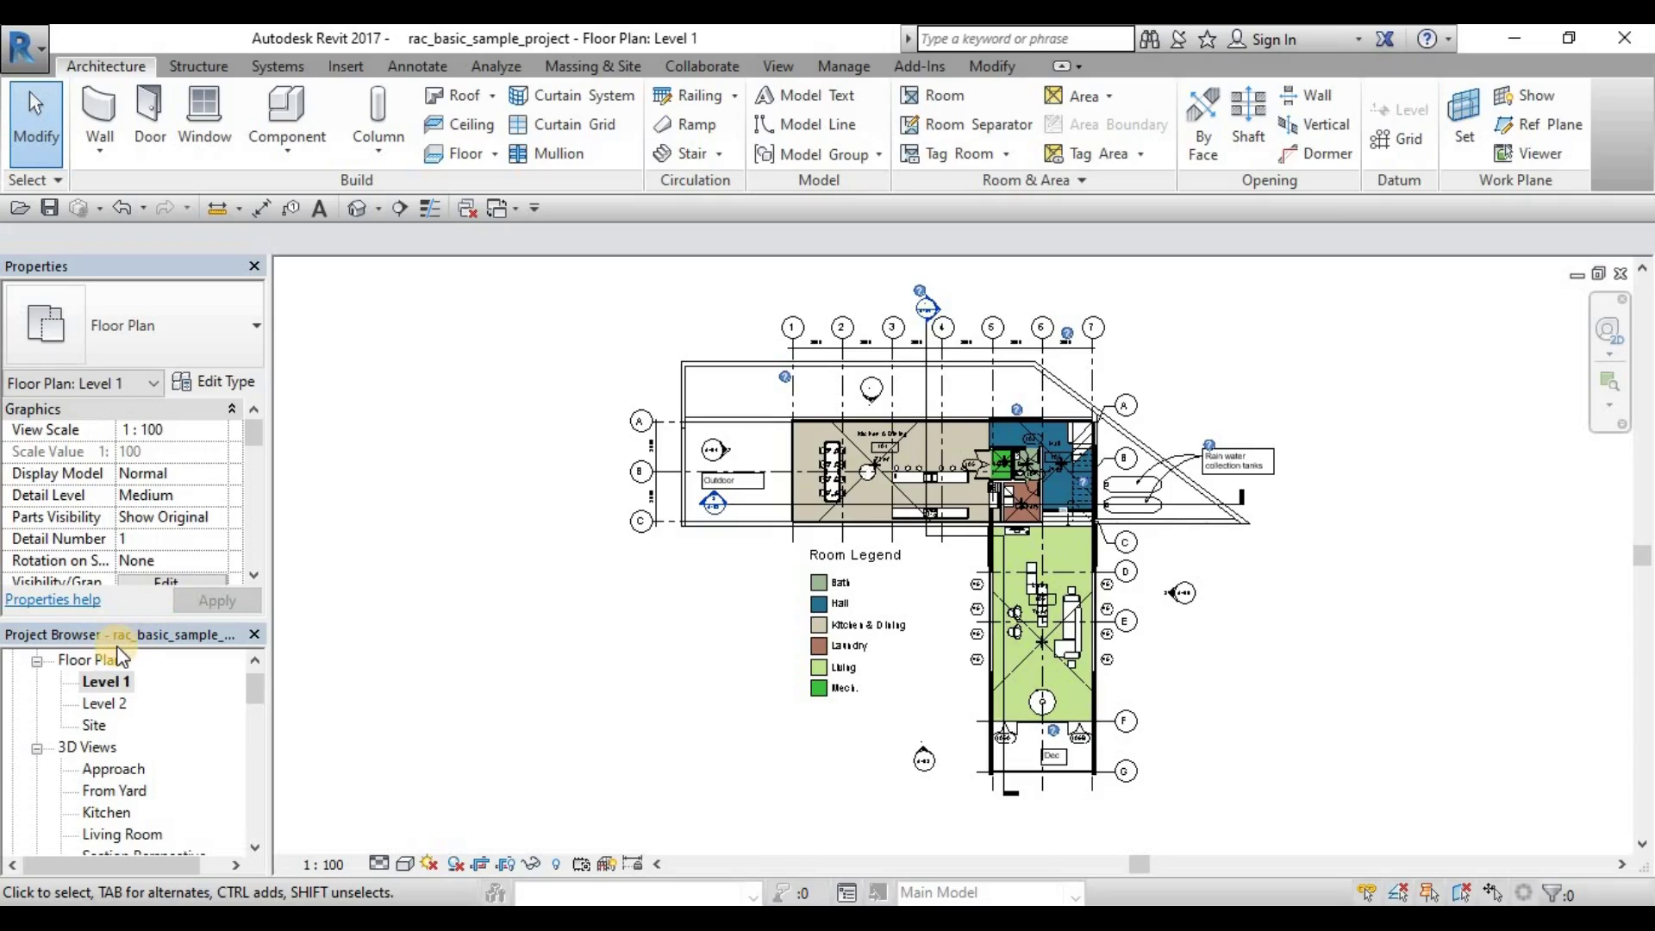
Undock the Project Browser, dock it side by side with the Properties palette and look through both lists
left_click_drag(116, 633, 517, 398)
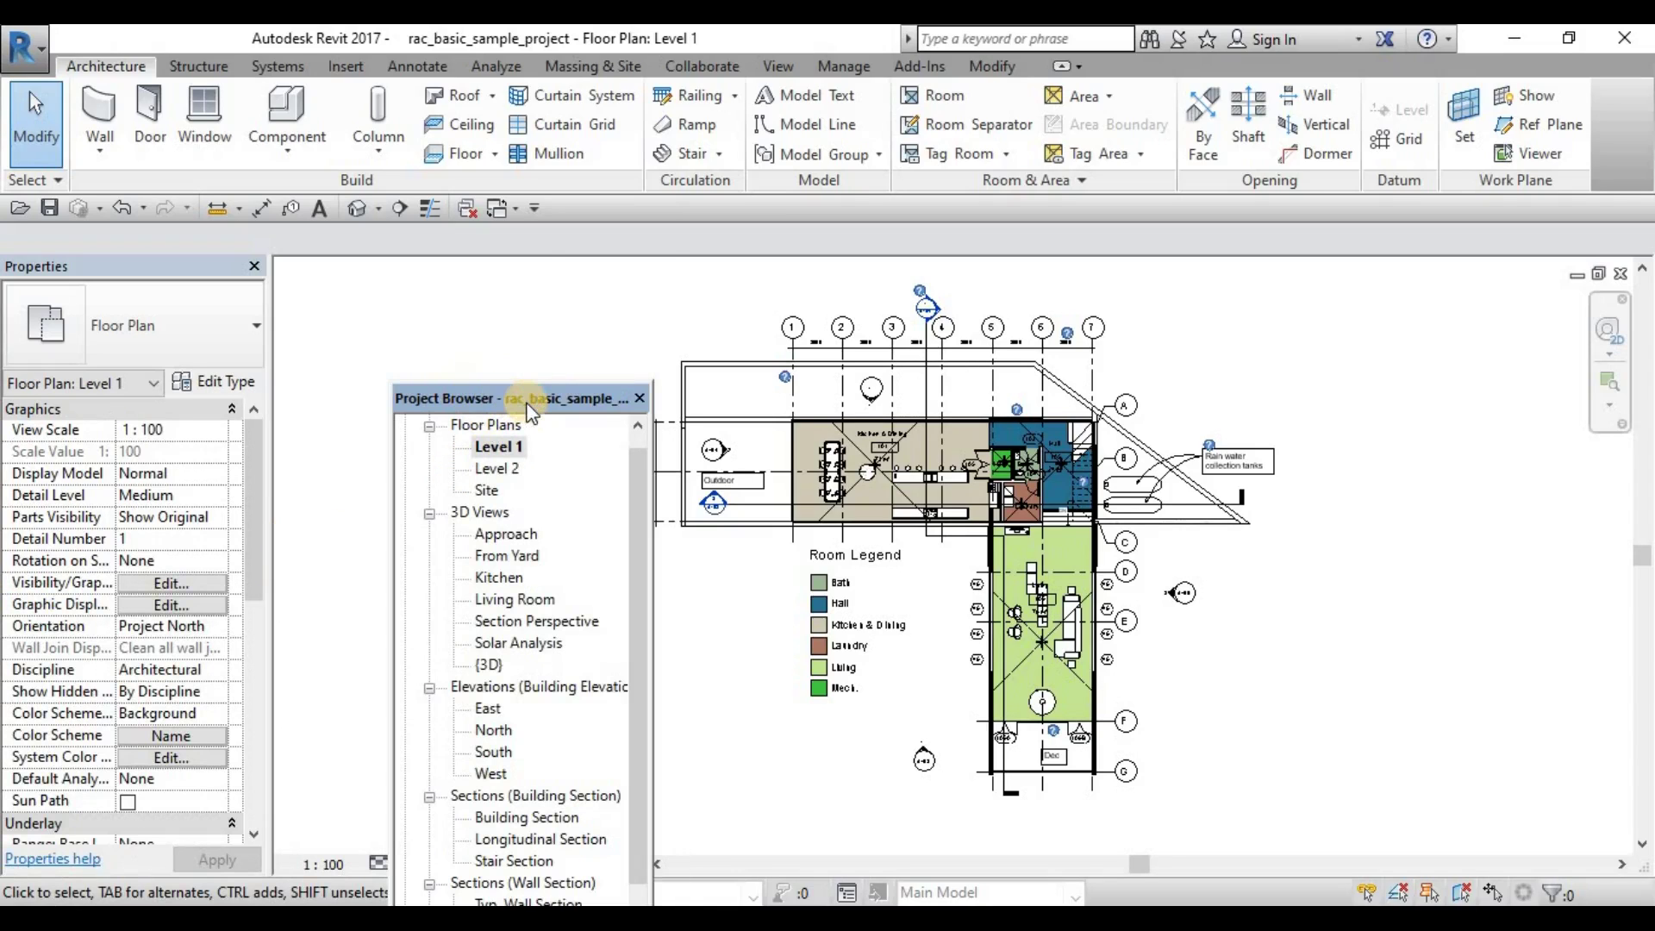
mouse_move(504, 395)
left_mouse_down()
mouse_move(487, 323)
mouse_move(640, 292)
mouse_move(537, 293)
mouse_move(331, 374)
mouse_move(263, 366)
mouse_move(276, 370)
left_mouse_up()
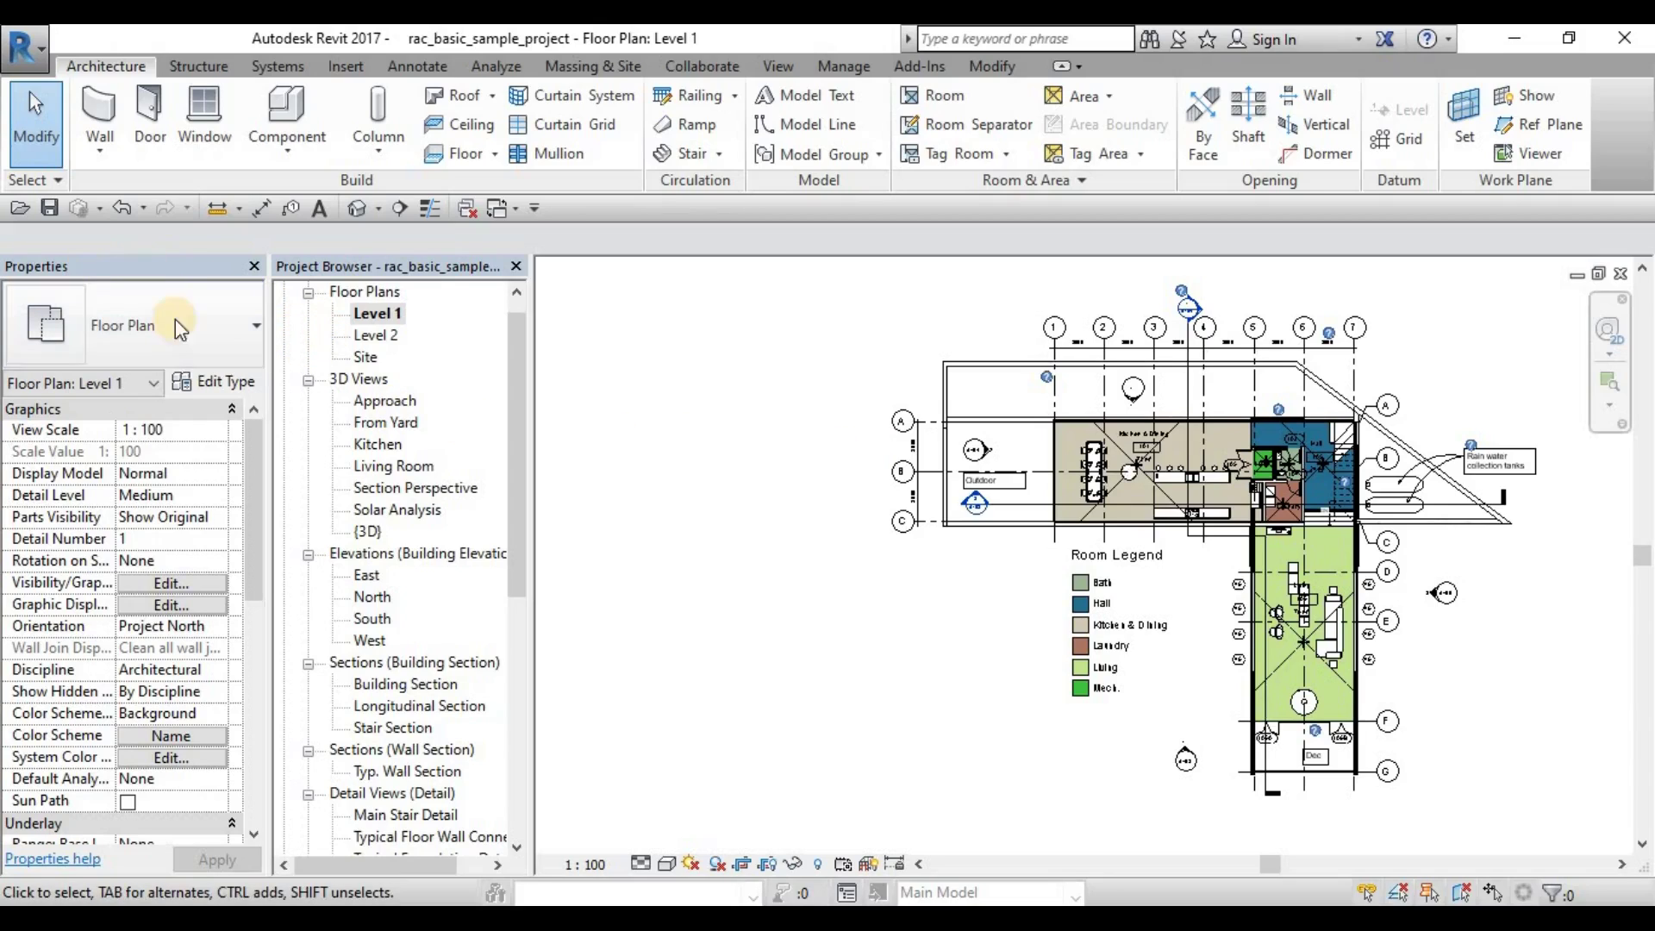
mouse_move(515, 422)
left_mouse_down()
mouse_move(523, 679)
mouse_move(525, 428)
mouse_move(531, 472)
mouse_move(513, 715)
mouse_move(494, 376)
left_mouse_up()
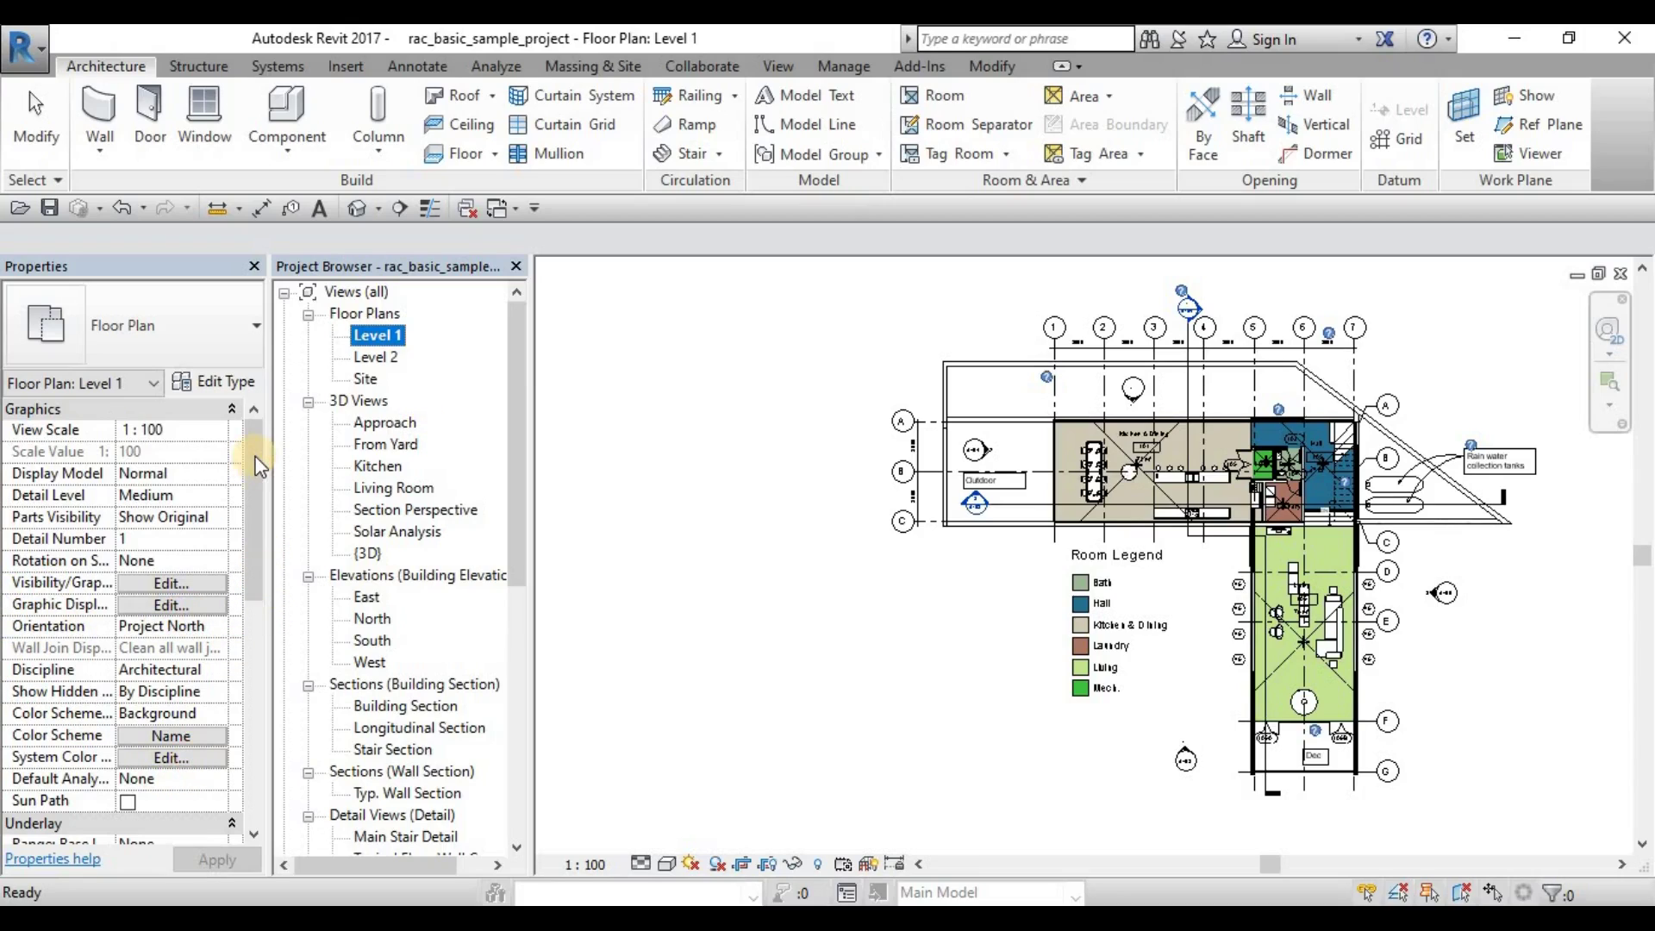
left_click(260, 593)
left_click_drag(260, 593, 250, 396)
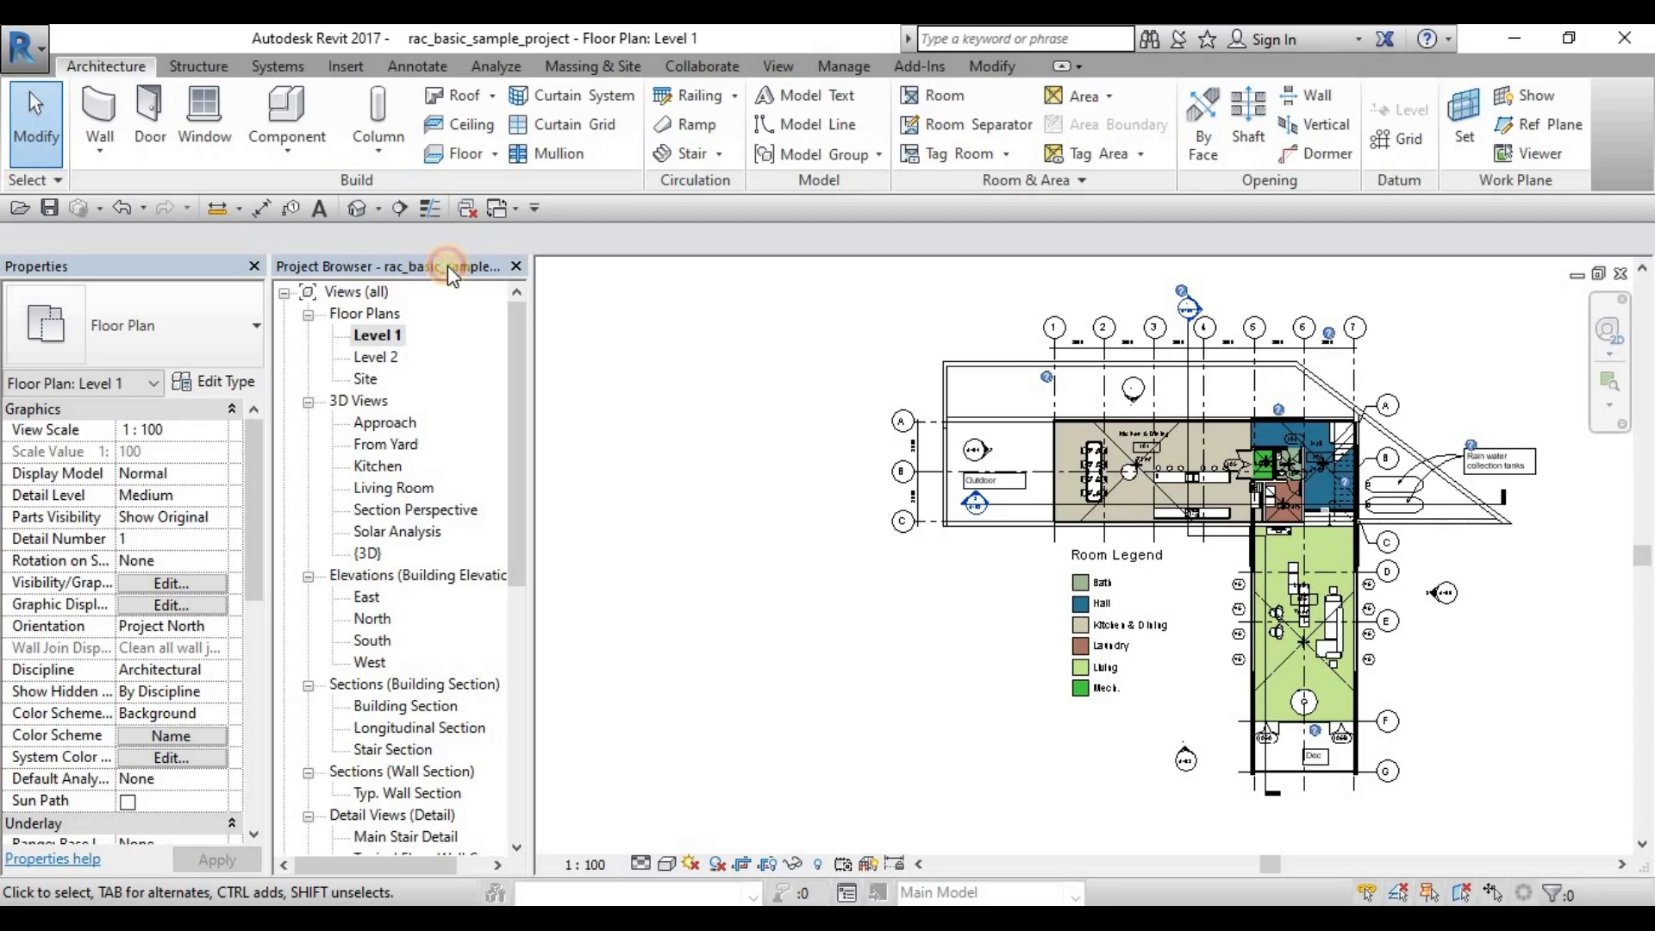
Stack the Project Browser and Properties as tabs in one palette and switch back and forth between them
left_click_drag(438, 271, 200, 269)
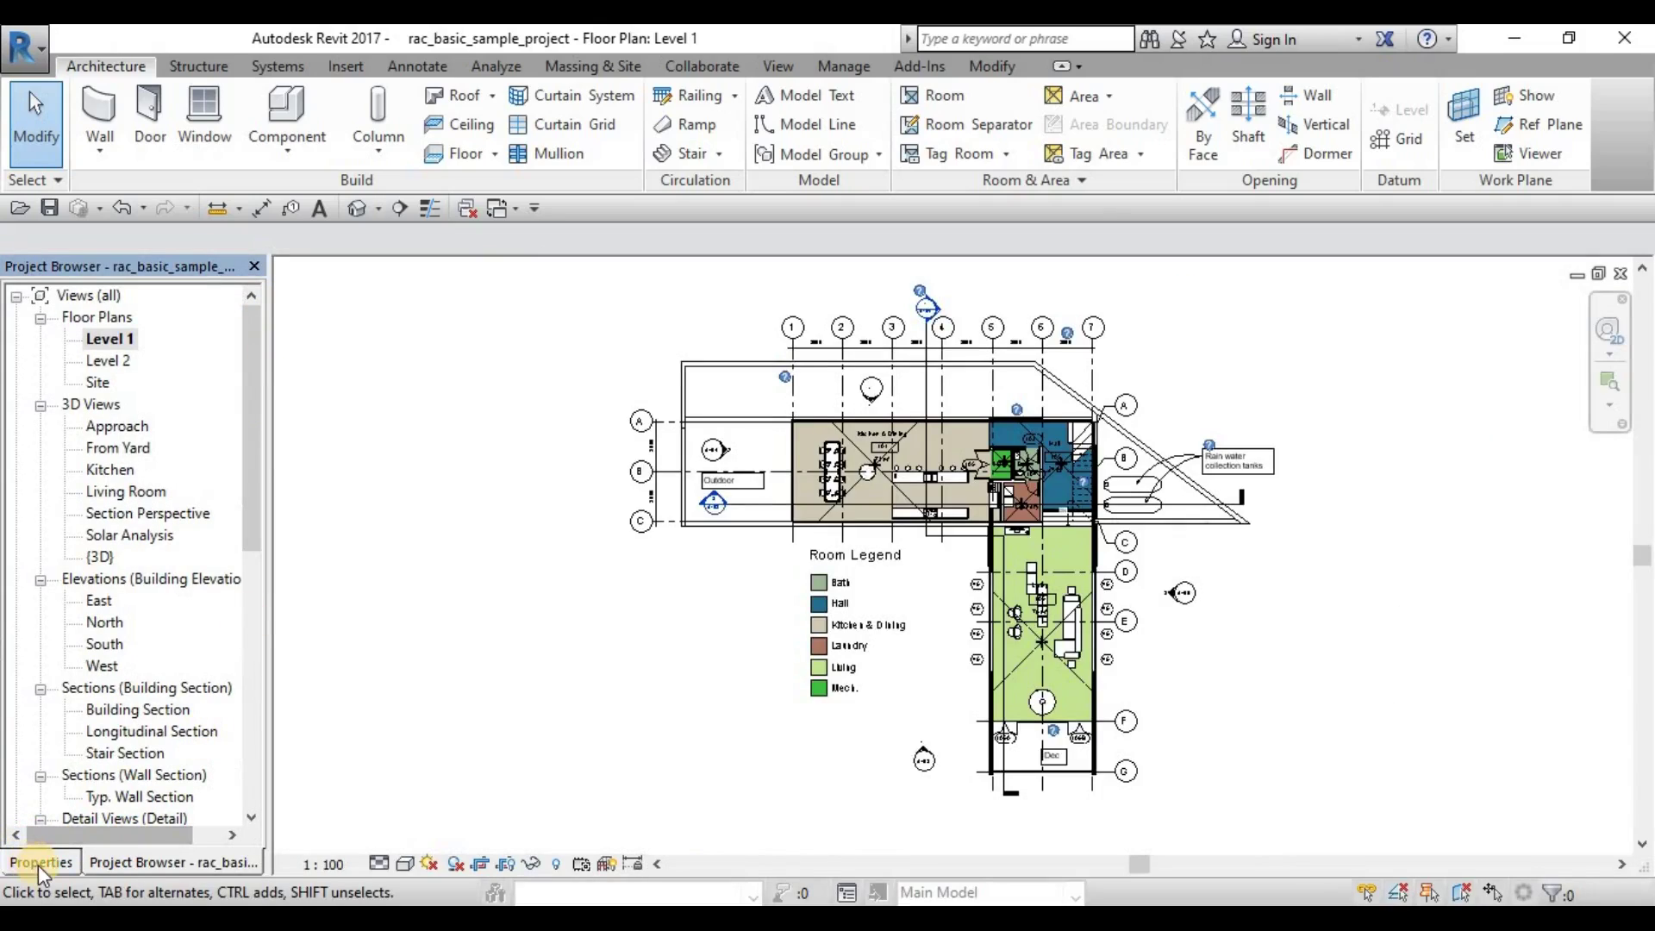
left_click(38, 862)
left_click(155, 862)
left_click(39, 863)
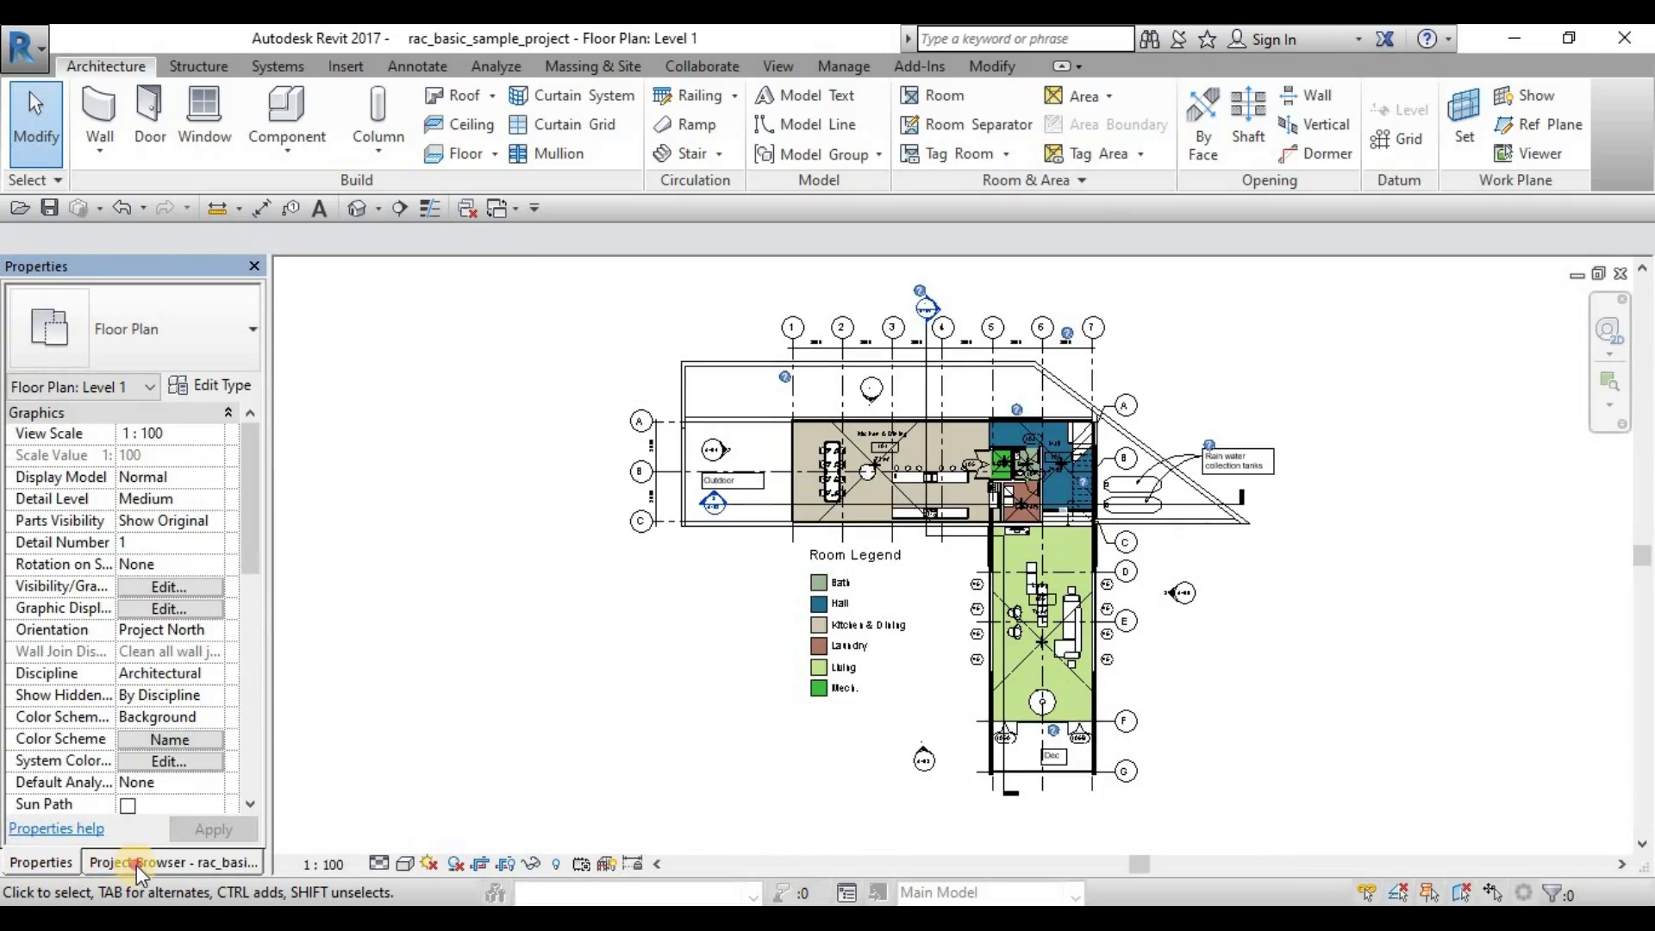
left_click(136, 864)
left_click(44, 864)
left_click(147, 864)
left_click(39, 864)
left_click(122, 864)
left_click(26, 864)
left_click(145, 864)
left_click(35, 859)
left_click(144, 864)
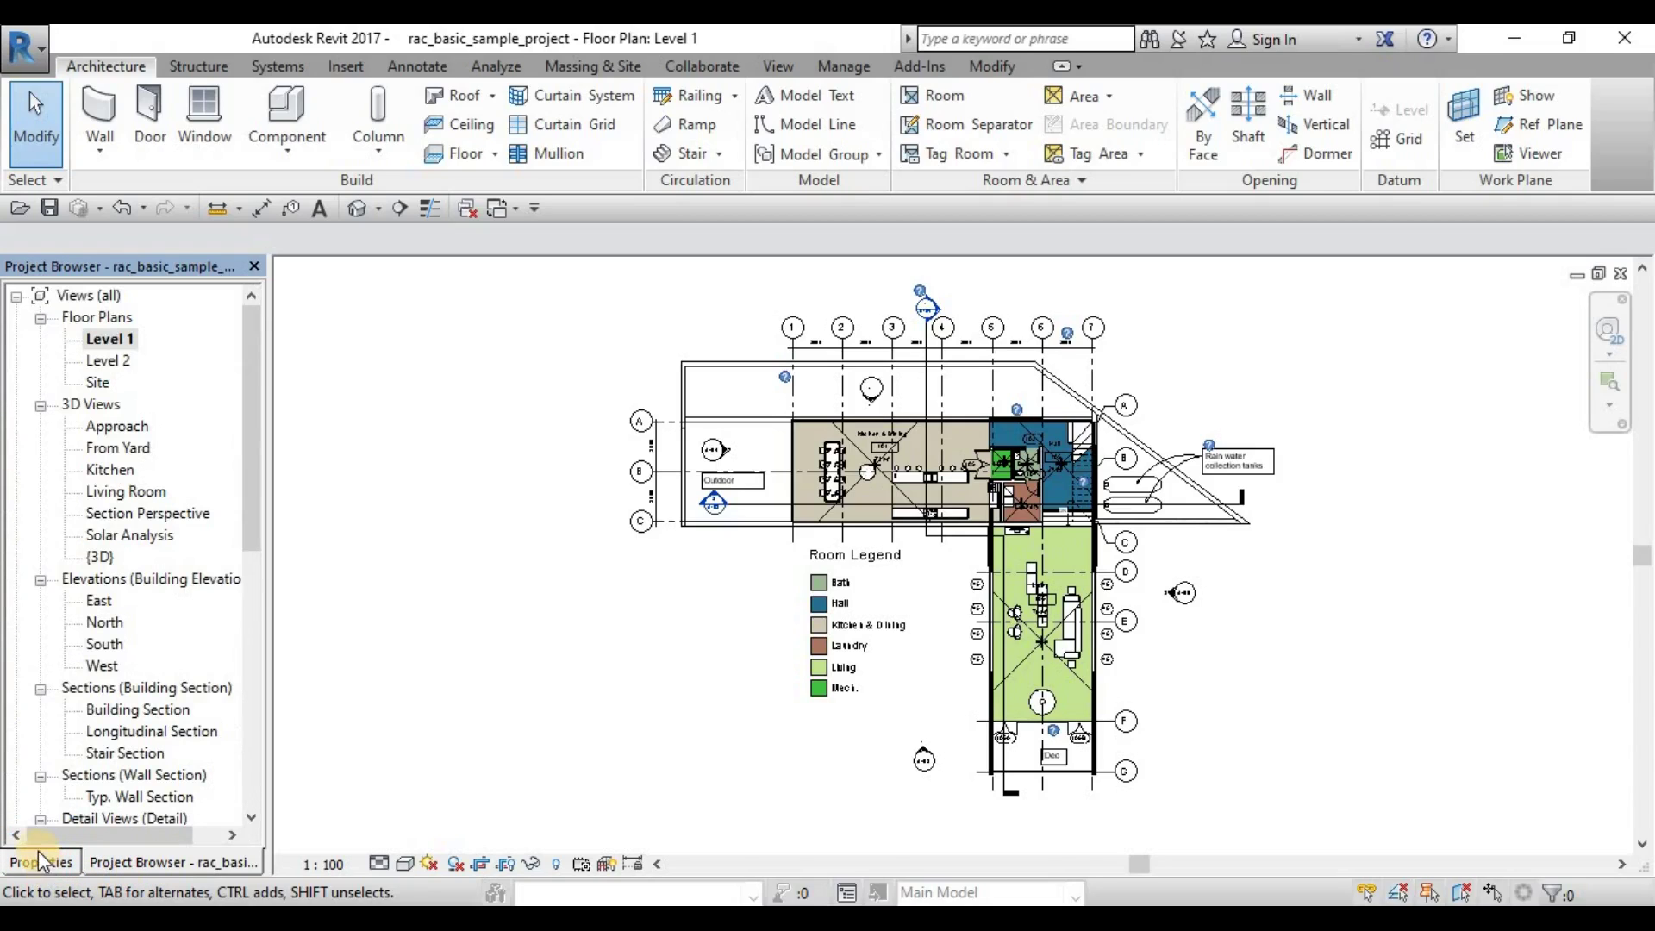
left_click(38, 864)
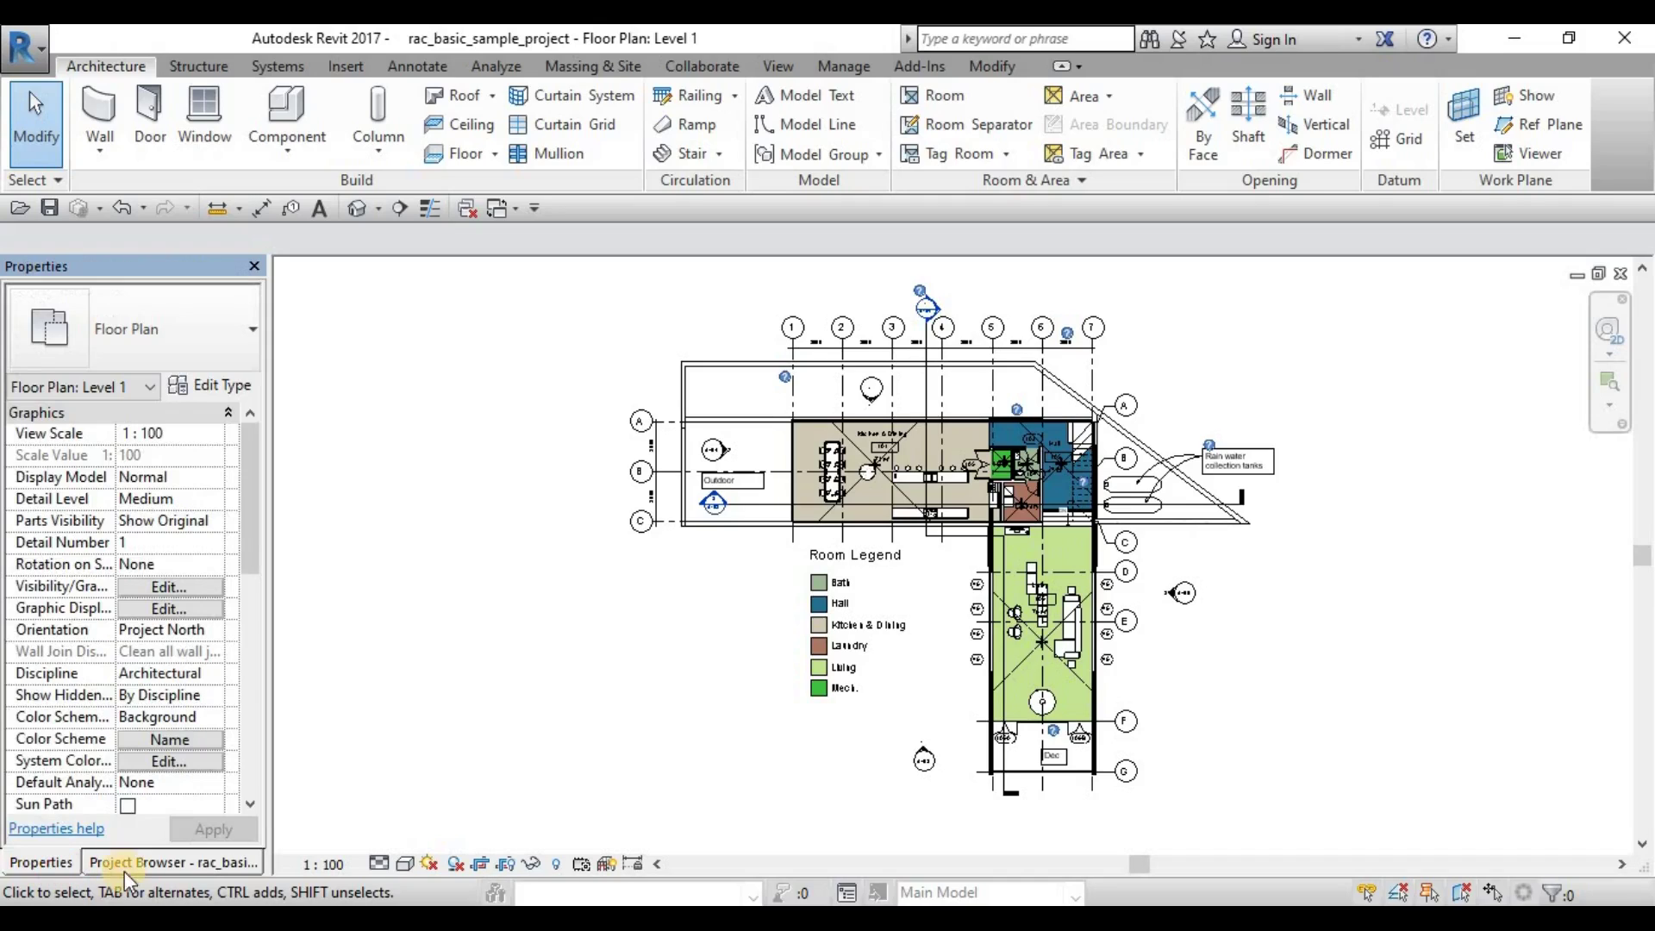
left_click(143, 865)
left_click(43, 864)
Separate the Project Browser from the tabbed palette, try docking it at the right edge, and float both it and Properties over the drawing
left_click_drag(126, 866, 1627, 358)
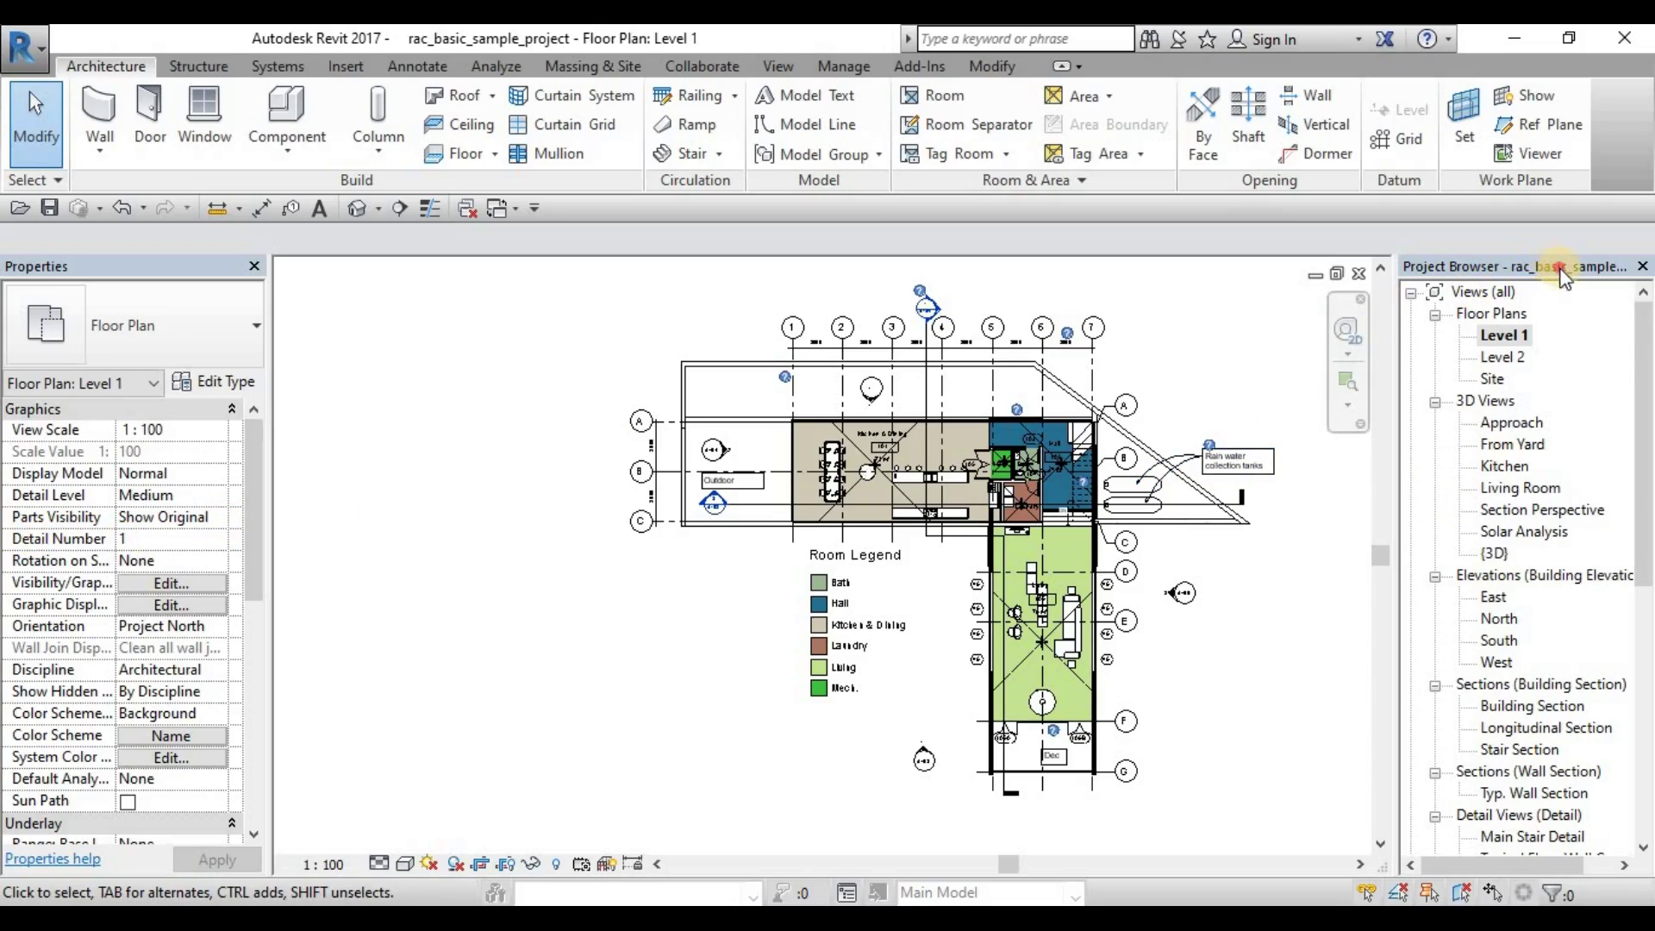
left_click_drag(1562, 269, 960, 332)
left_click_drag(381, 349, 664, 366)
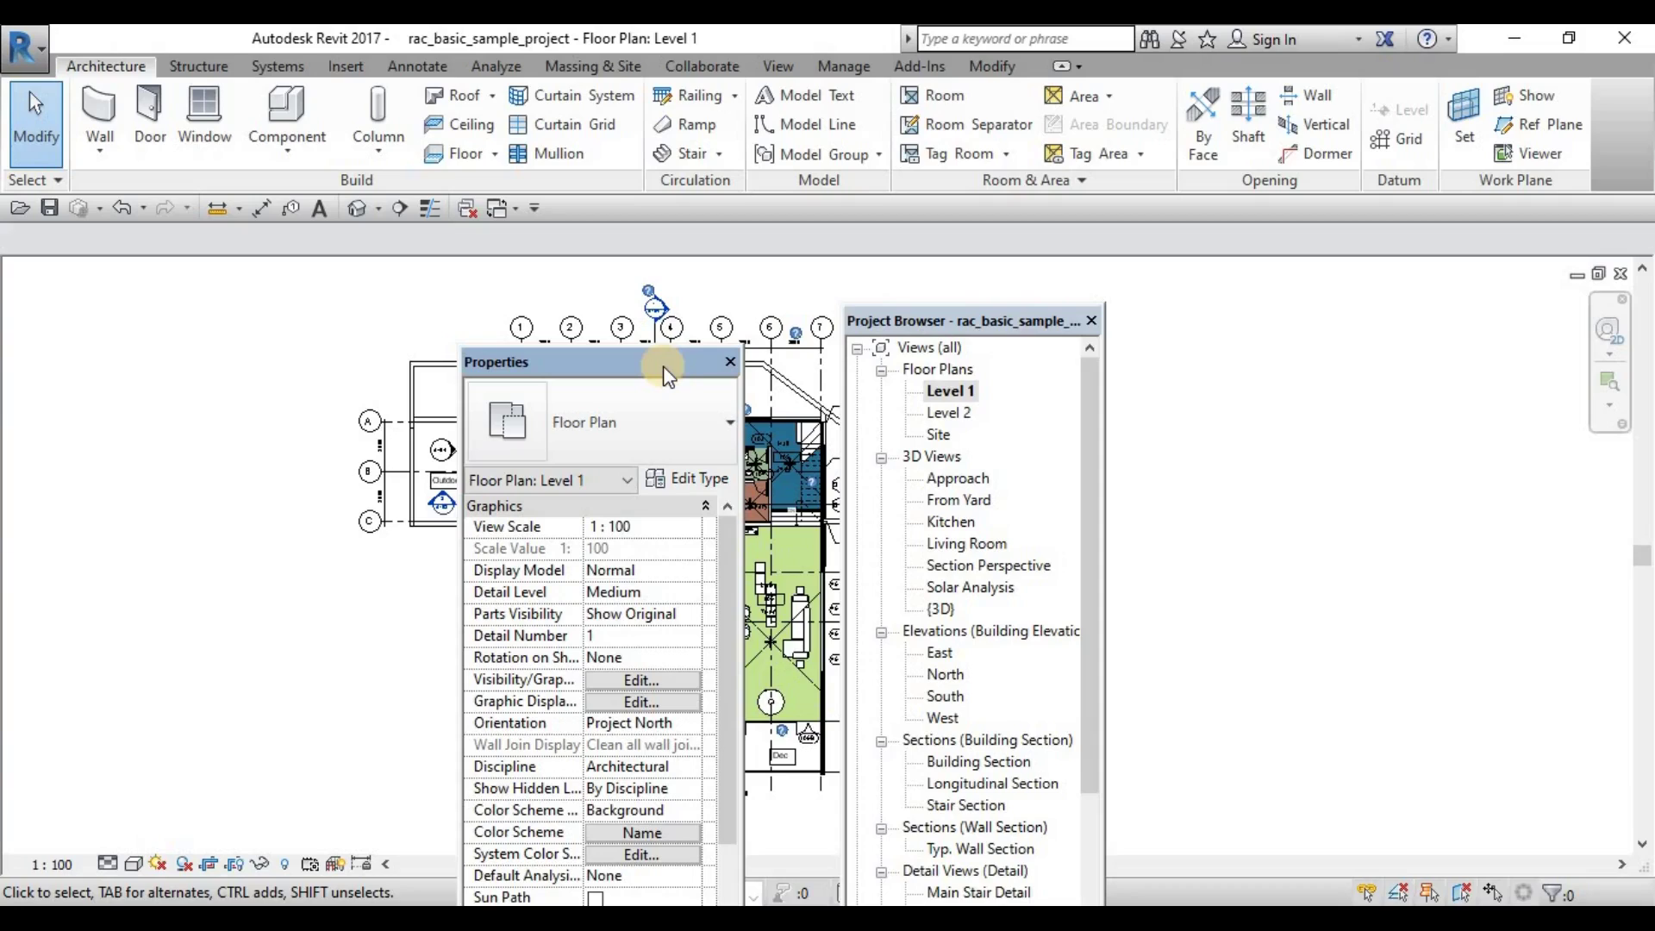
mouse_move(664, 365)
left_mouse_down()
mouse_move(679, 360)
mouse_move(440, 366)
mouse_move(263, 306)
mouse_move(361, 323)
mouse_move(345, 353)
mouse_move(328, 345)
mouse_move(355, 310)
mouse_move(193, 276)
mouse_move(179, 276)
mouse_move(226, 323)
mouse_move(75, 322)
left_mouse_up()
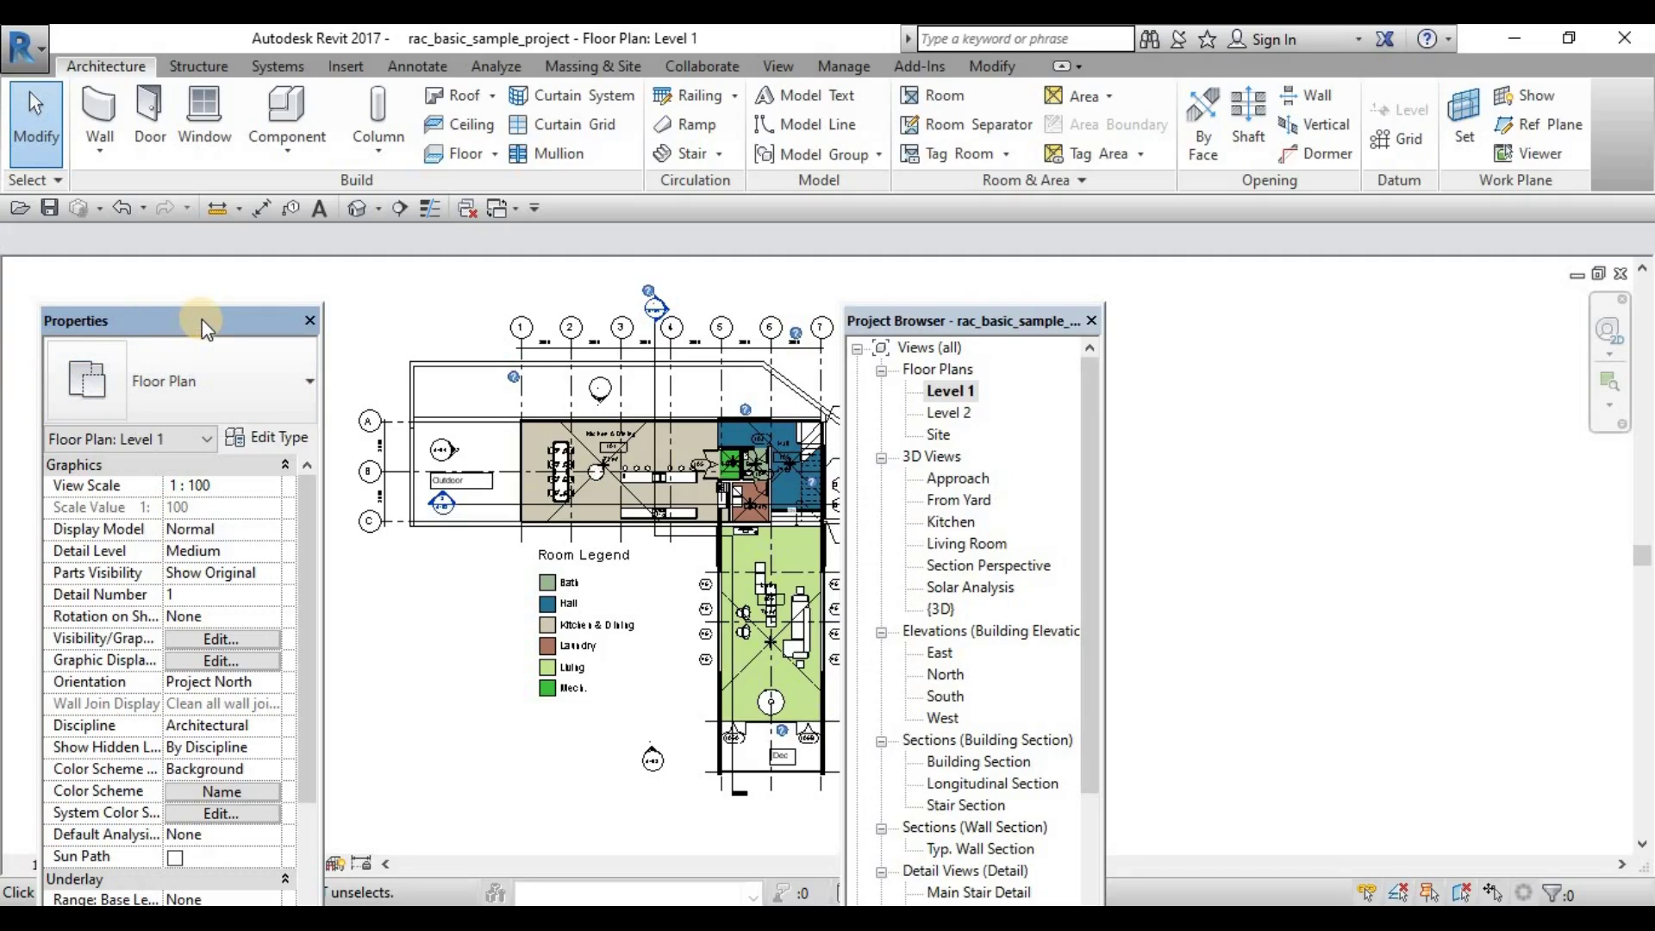
Try docking the Properties palette across the top of the drawing area and float it again over the plan's lower-left area
mouse_move(205, 327)
left_mouse_down()
mouse_move(158, 279)
mouse_move(155, 240)
left_mouse_up()
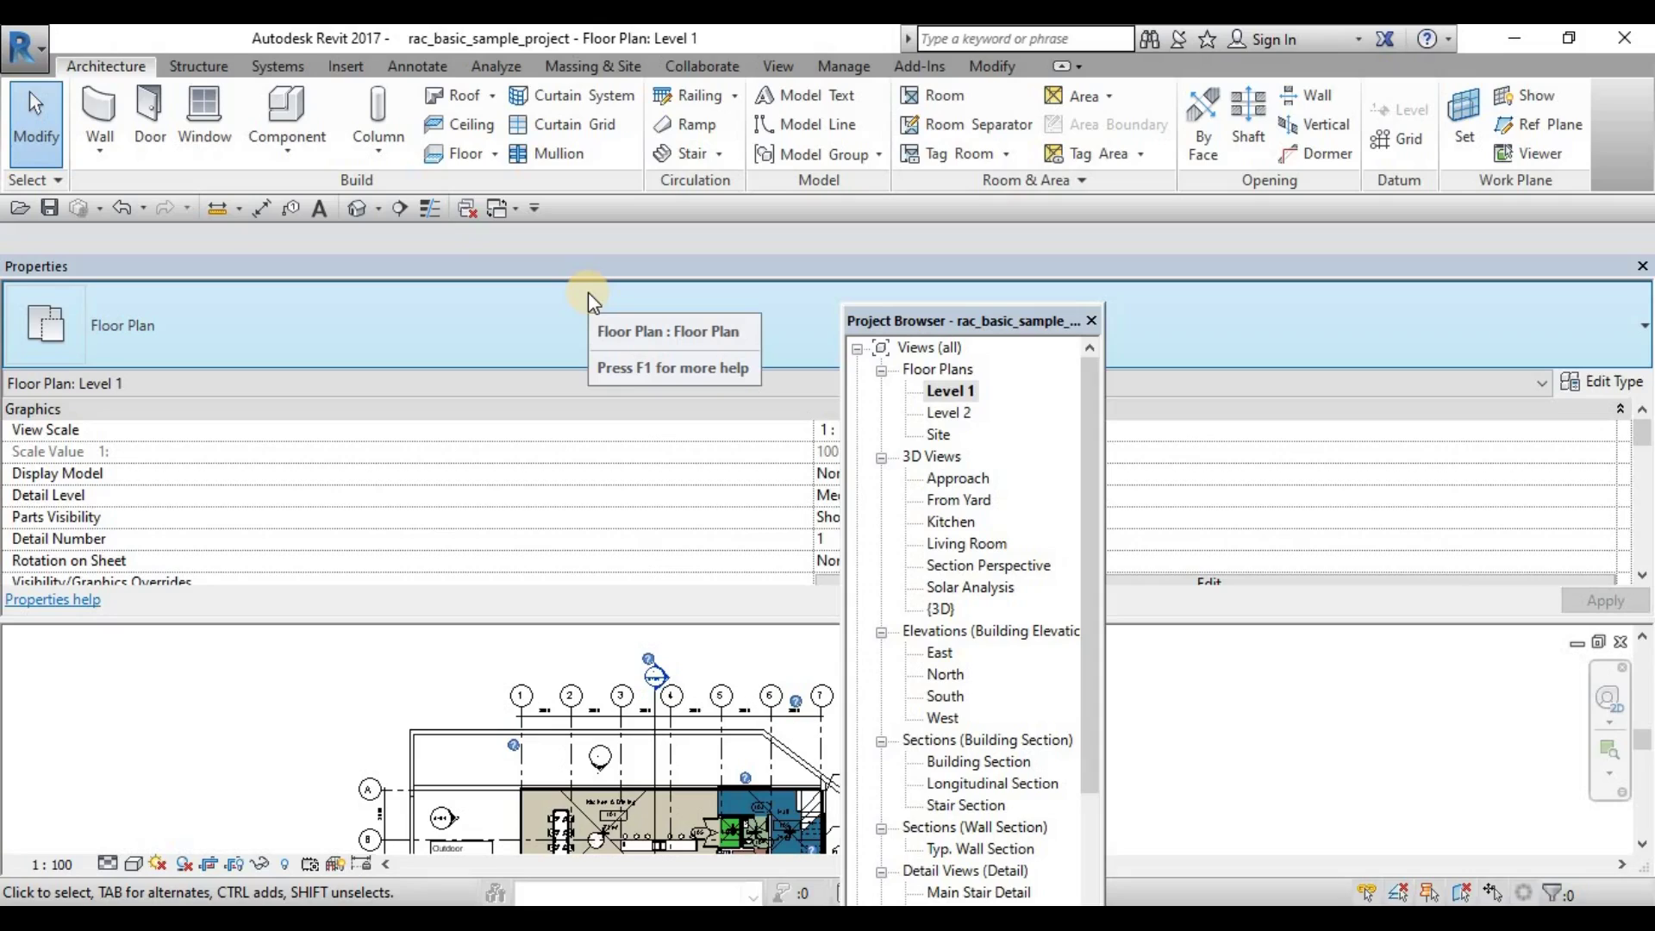
mouse_move(684, 261)
left_mouse_down()
mouse_move(568, 332)
mouse_move(545, 314)
mouse_move(660, 335)
left_mouse_up()
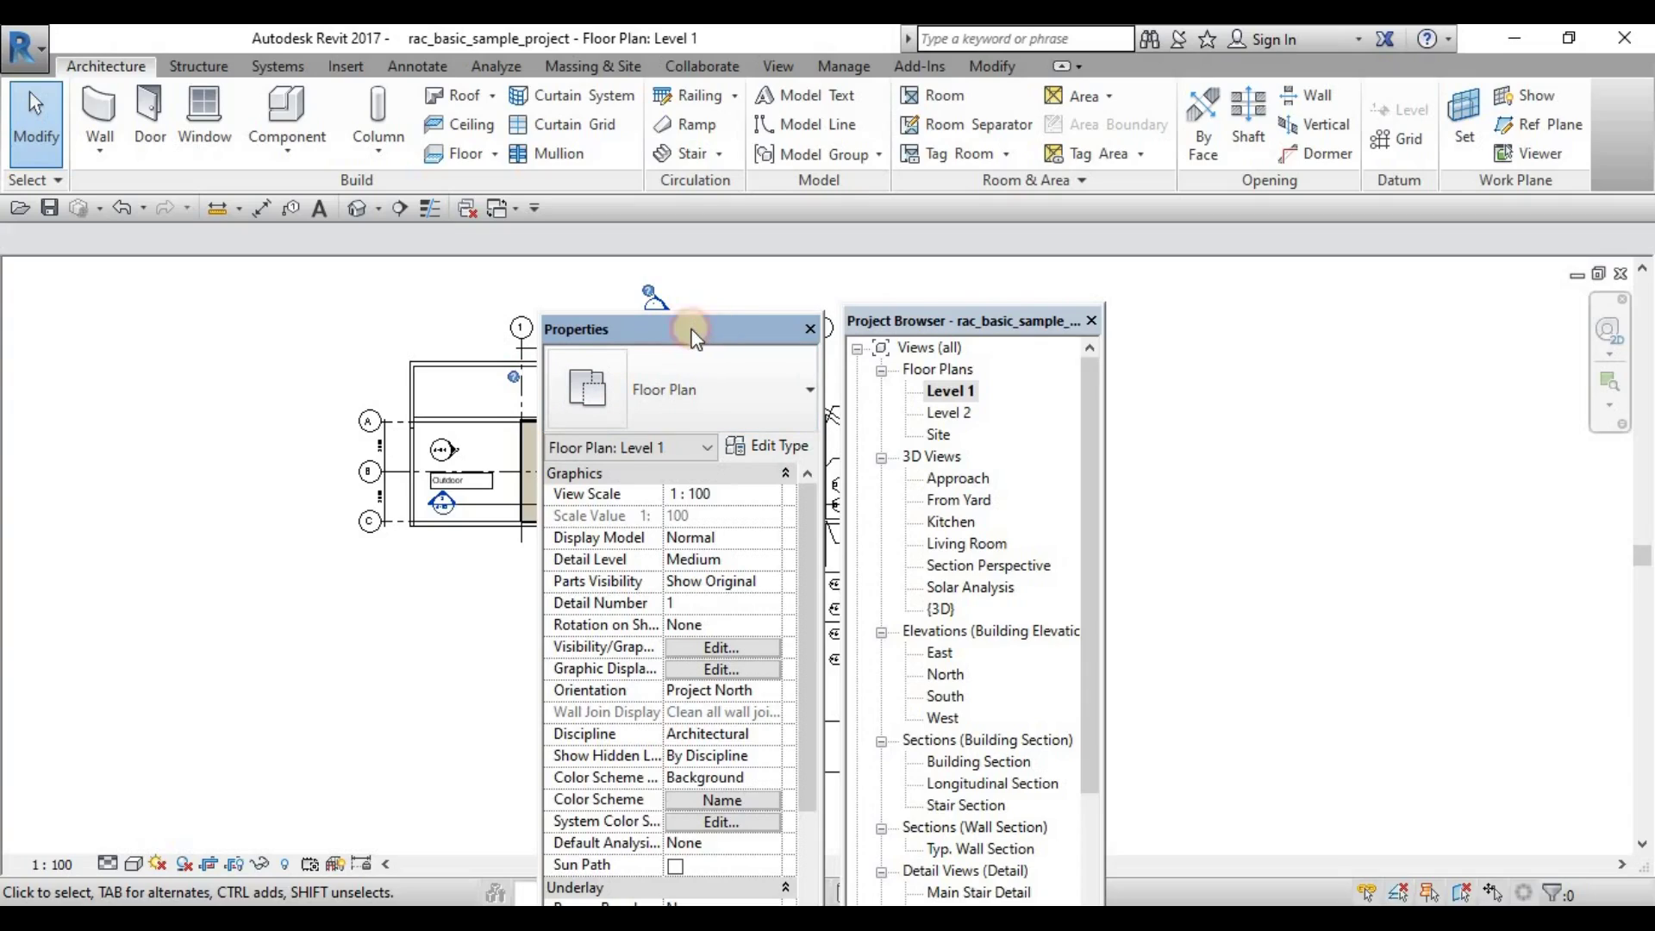
left_click_drag(695, 336, 261, 449)
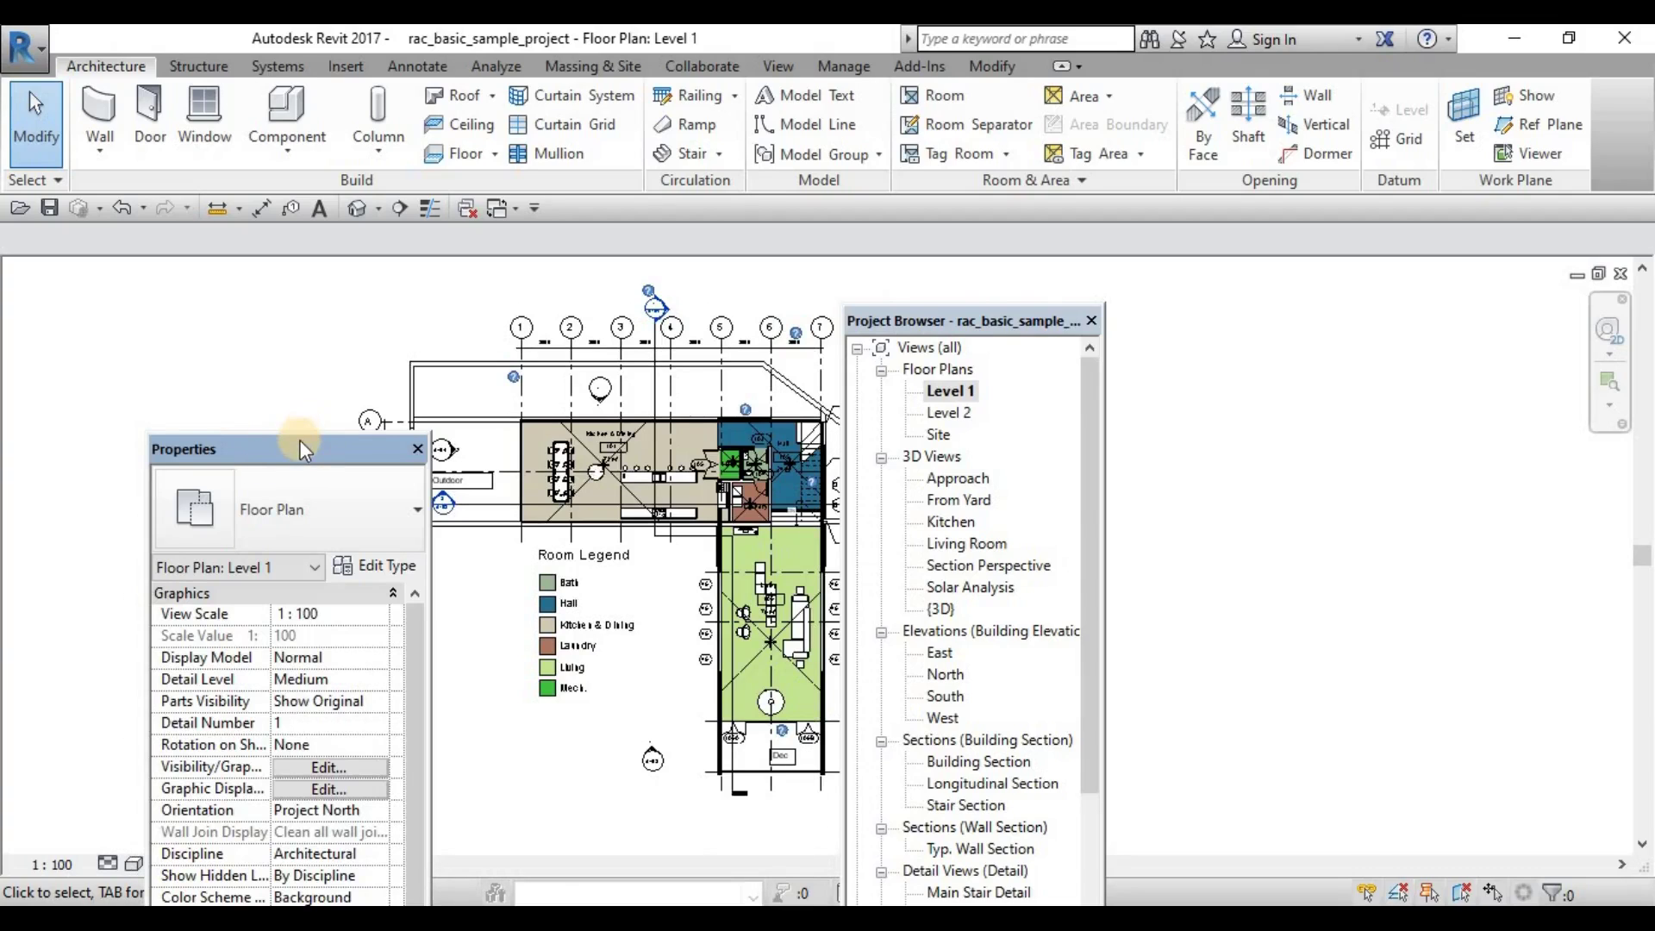
Dock the floating Properties palette along the left edge and the Project Browser along the right edge of the drawing area
left_click_drag(297, 447, 148, 476)
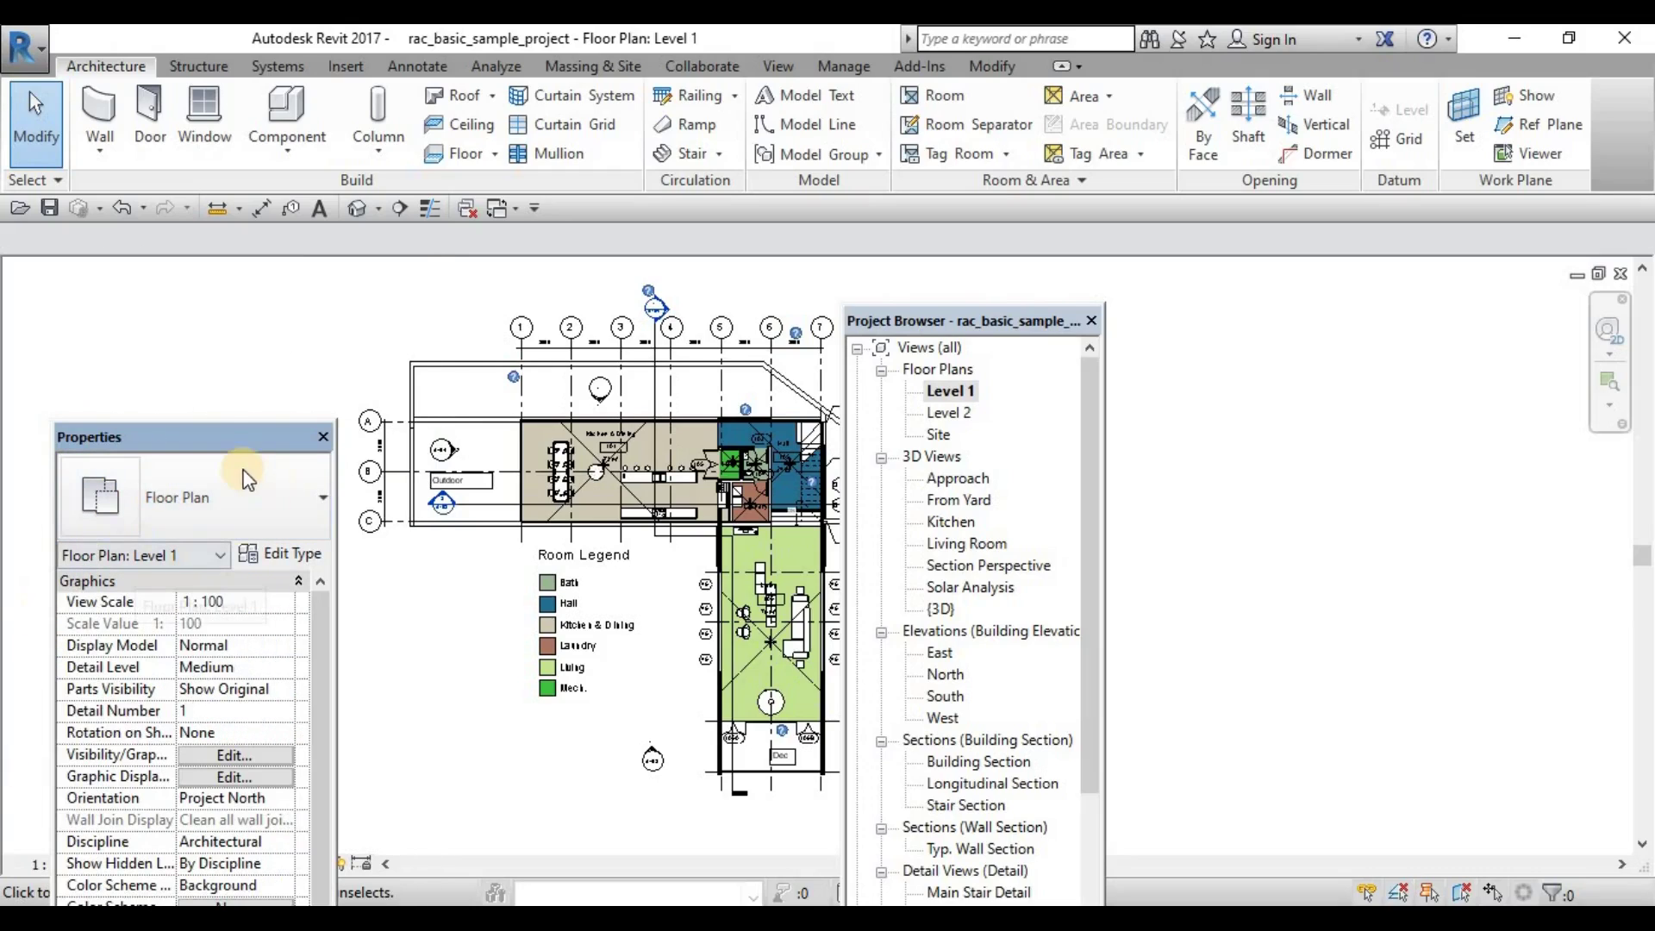
left_click_drag(229, 433, 4, 438)
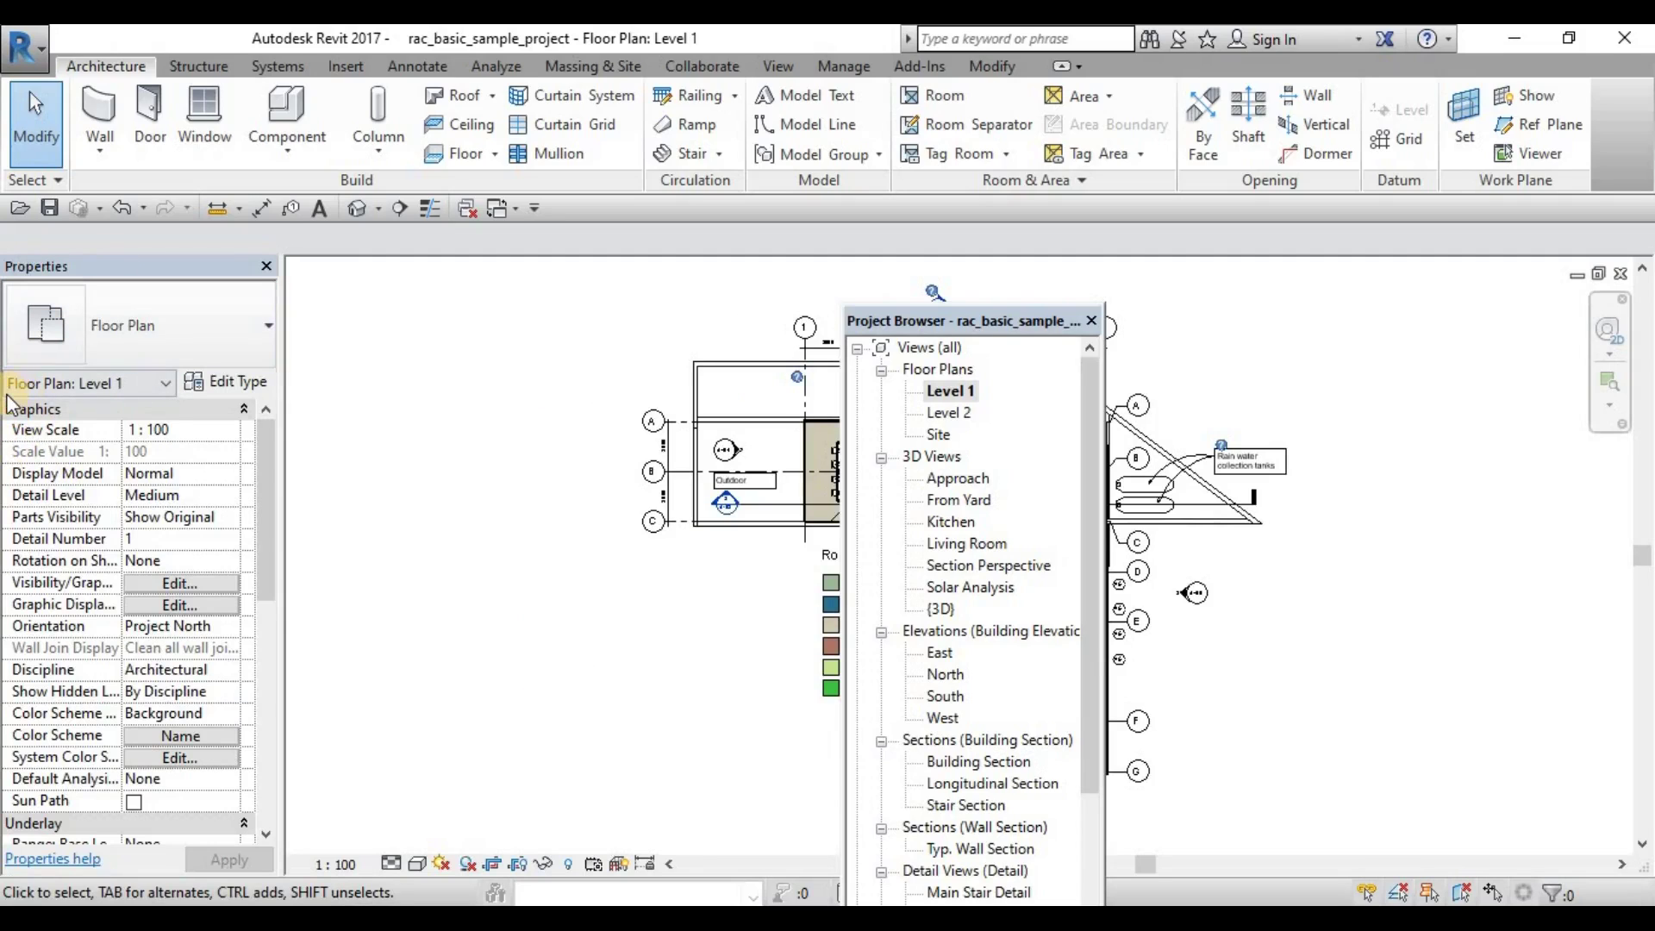
left_click_drag(955, 317, 1646, 484)
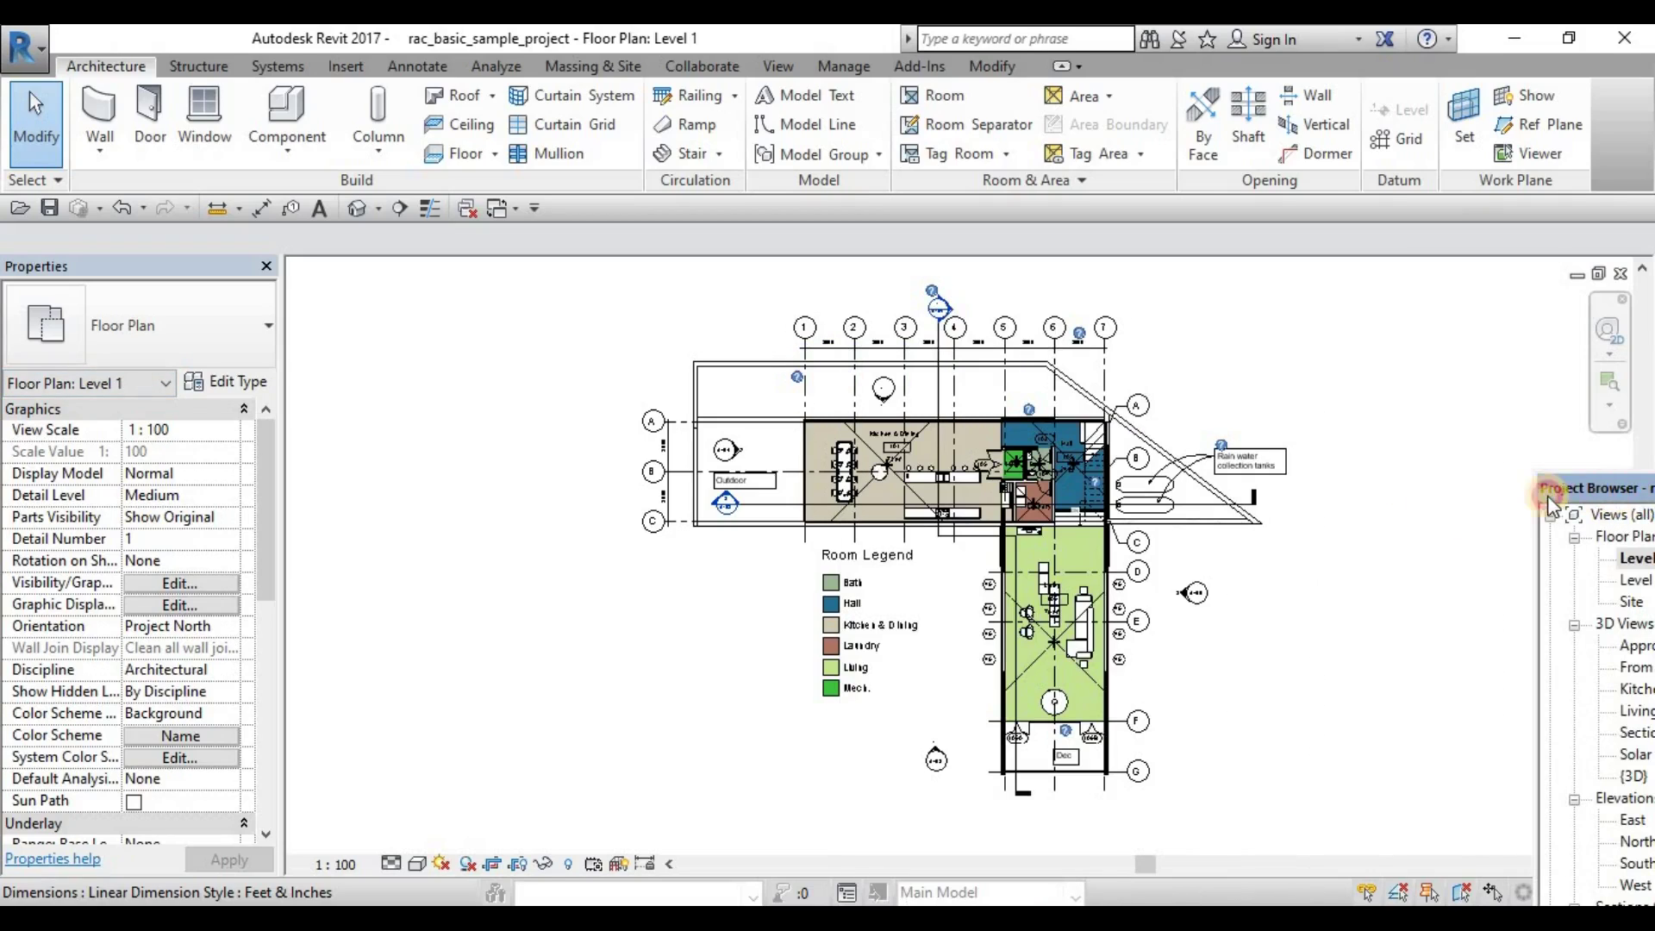
left_click_drag(1548, 498, 1647, 500)
left_click(882, 618)
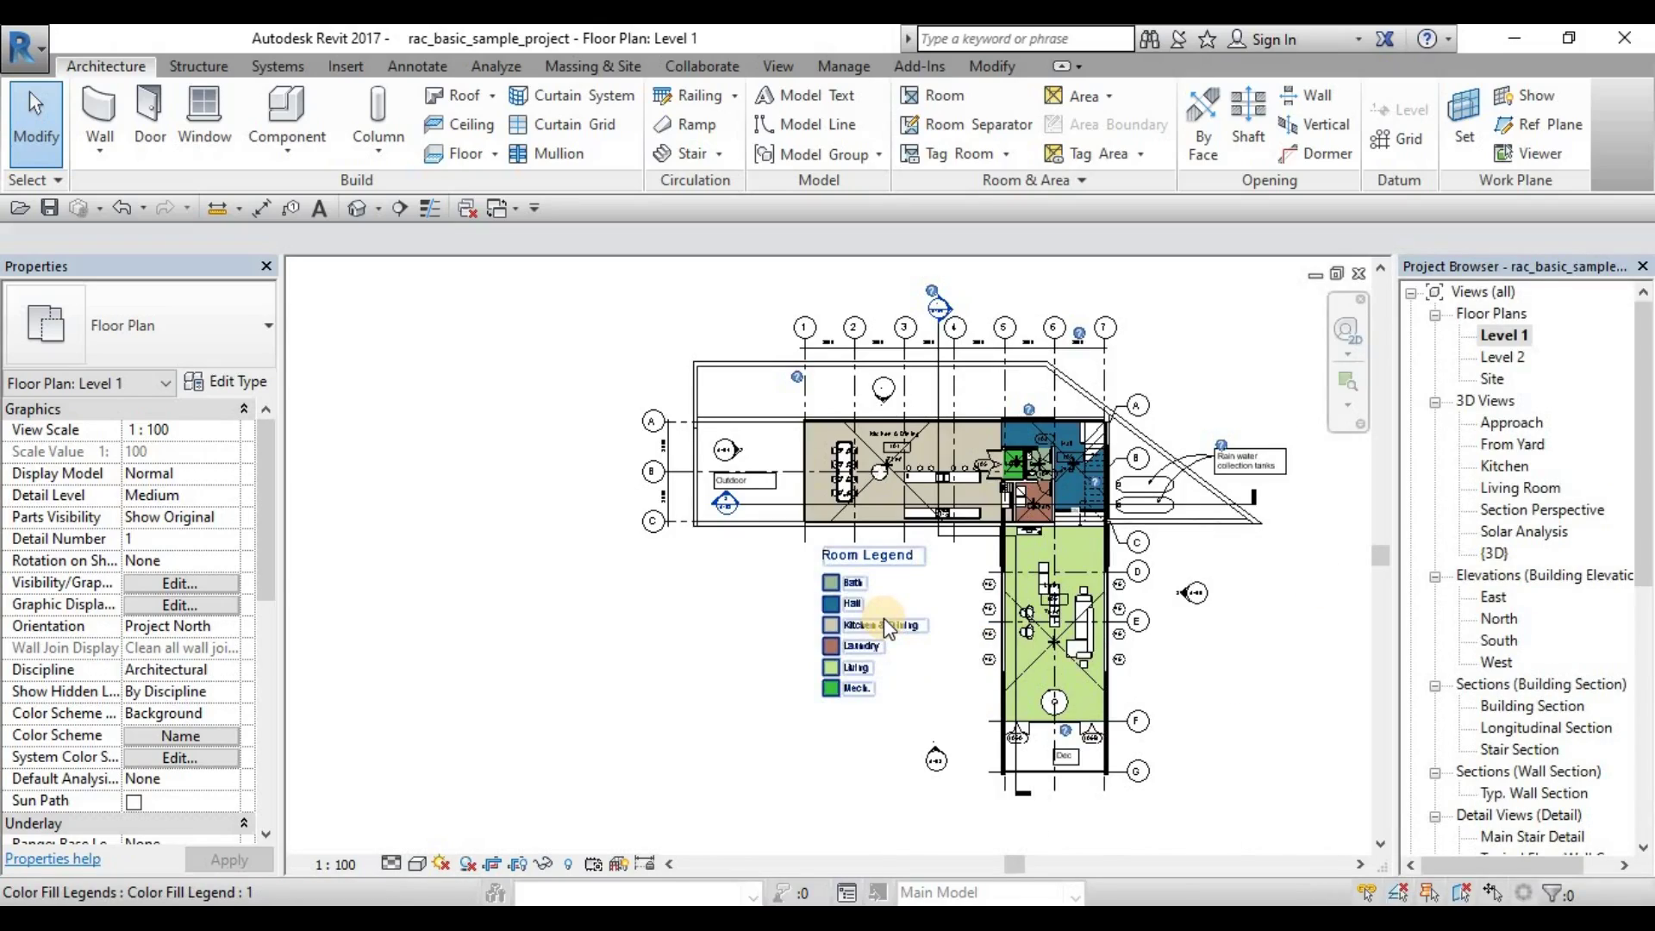
key("Escape")
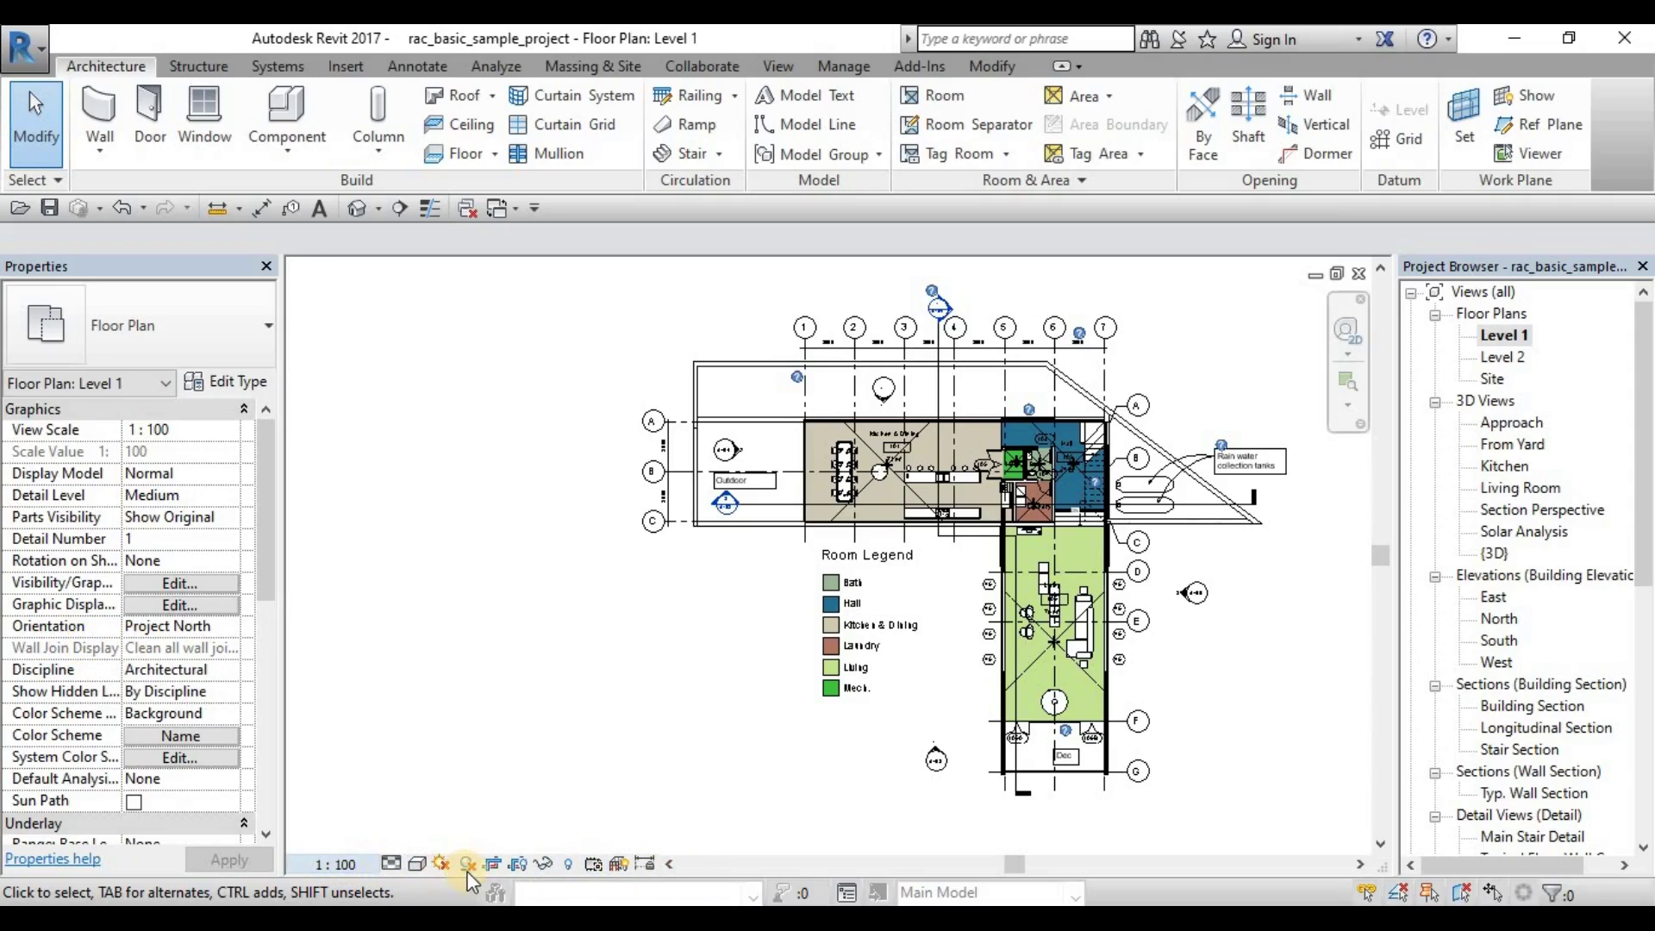
Look through the Level 1 view's scale, detail level, visual style and temporary hide/isolate options without changing them
left_click(338, 867)
left_click(397, 865)
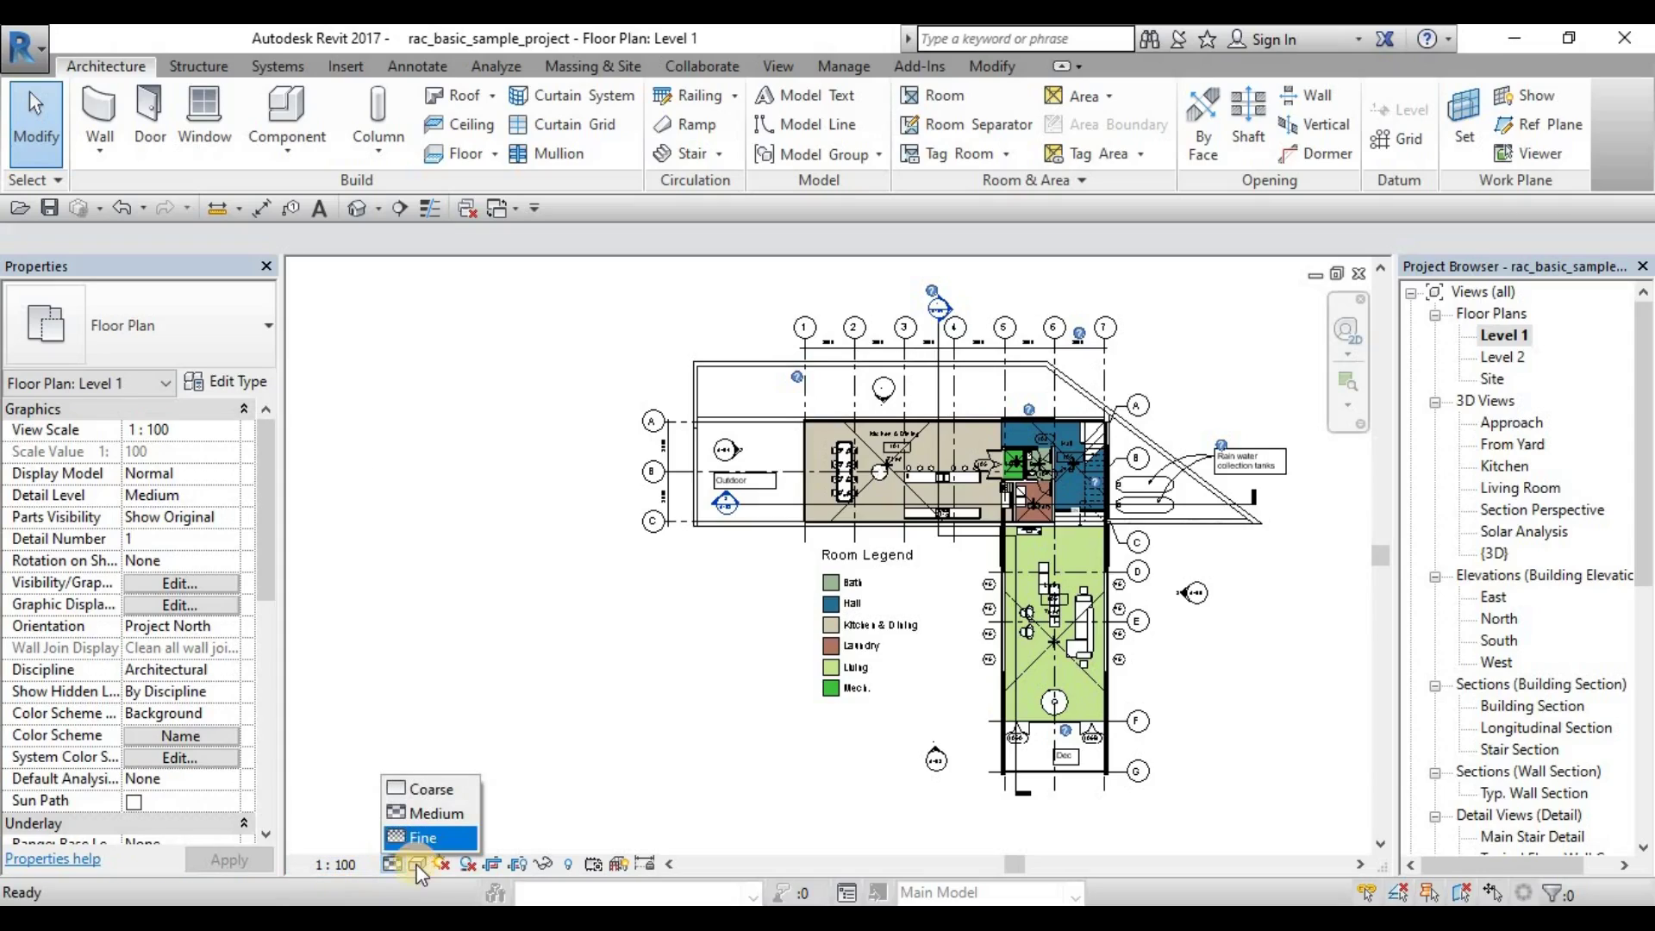
left_click(418, 865)
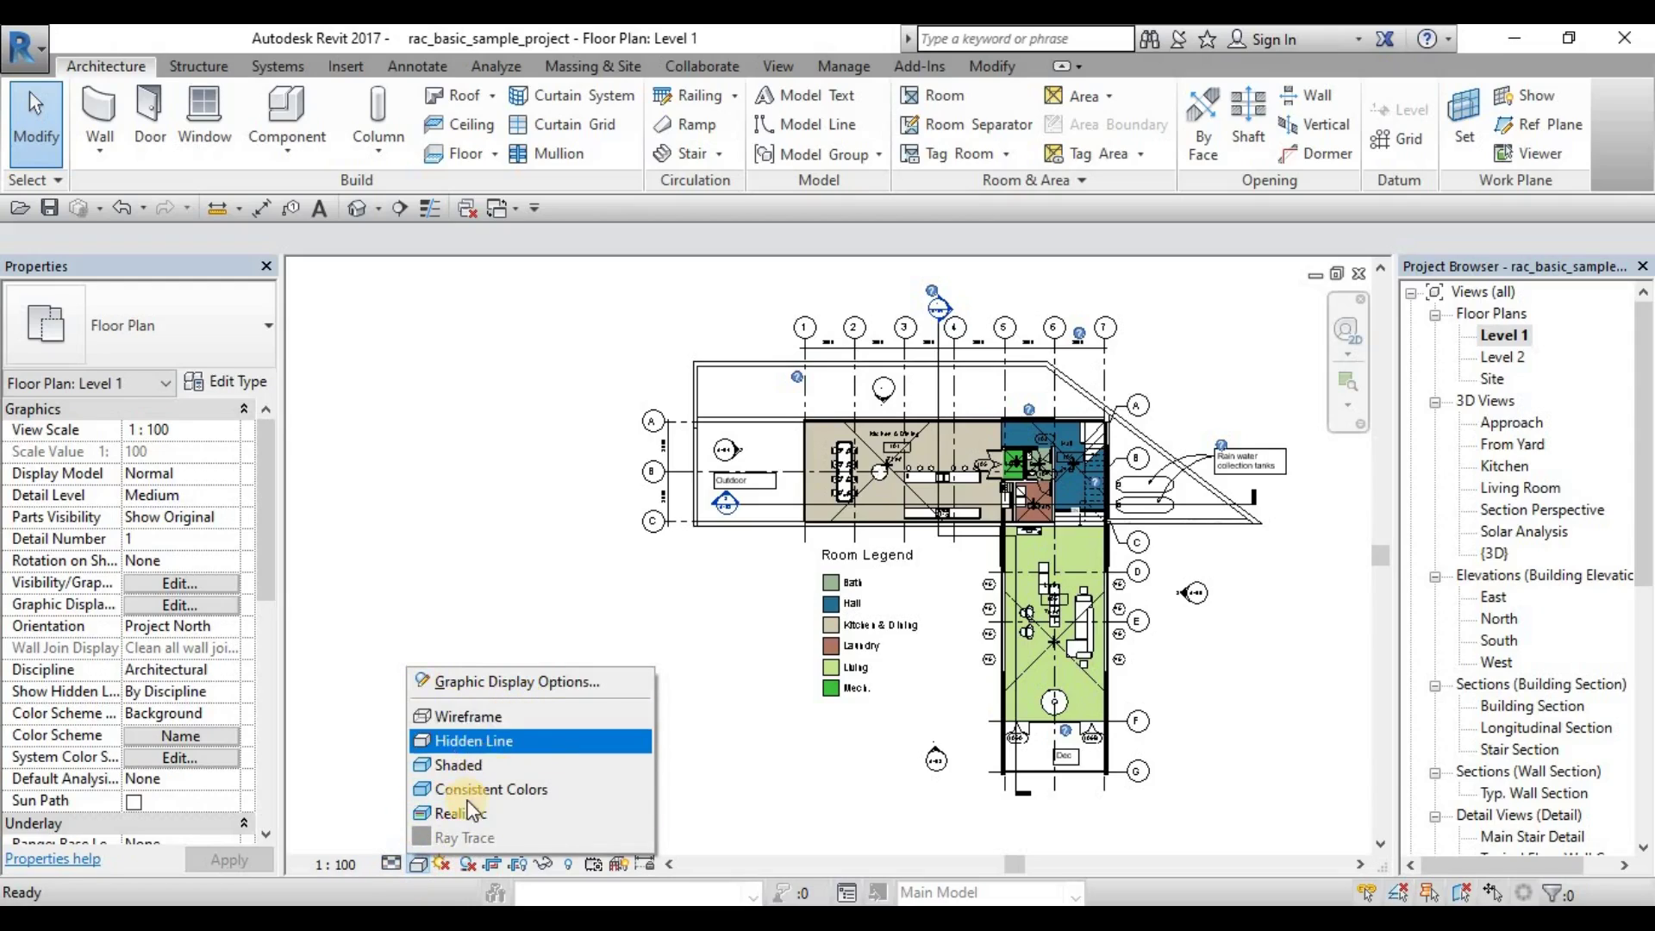
left_click(512, 548)
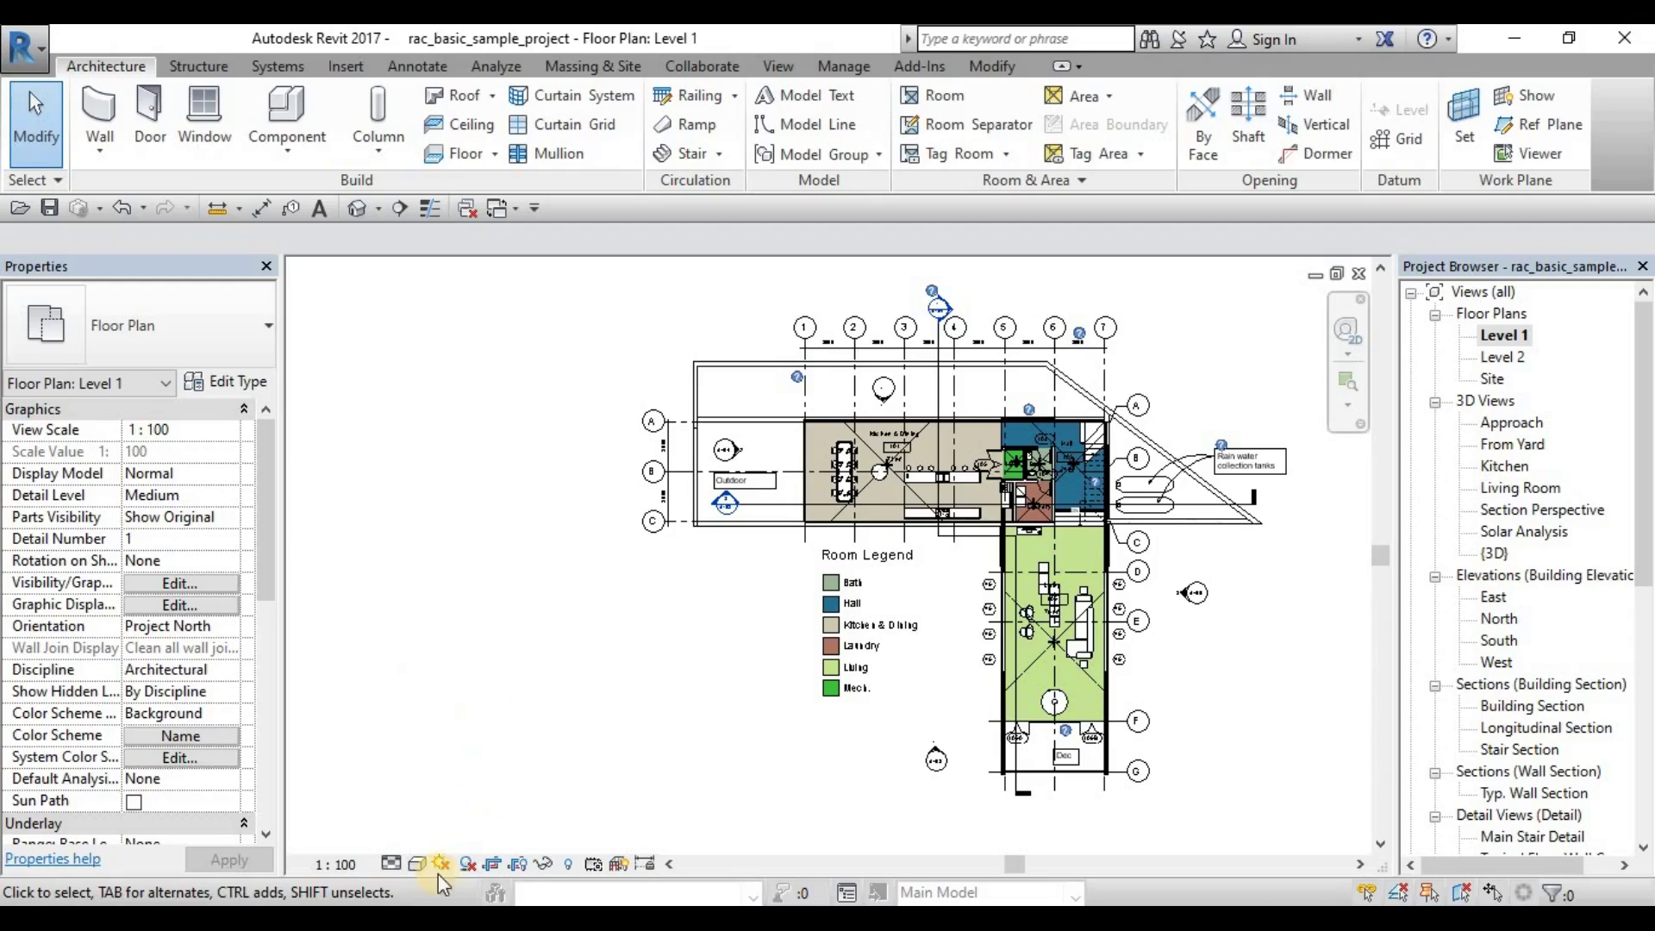
left_click(550, 865)
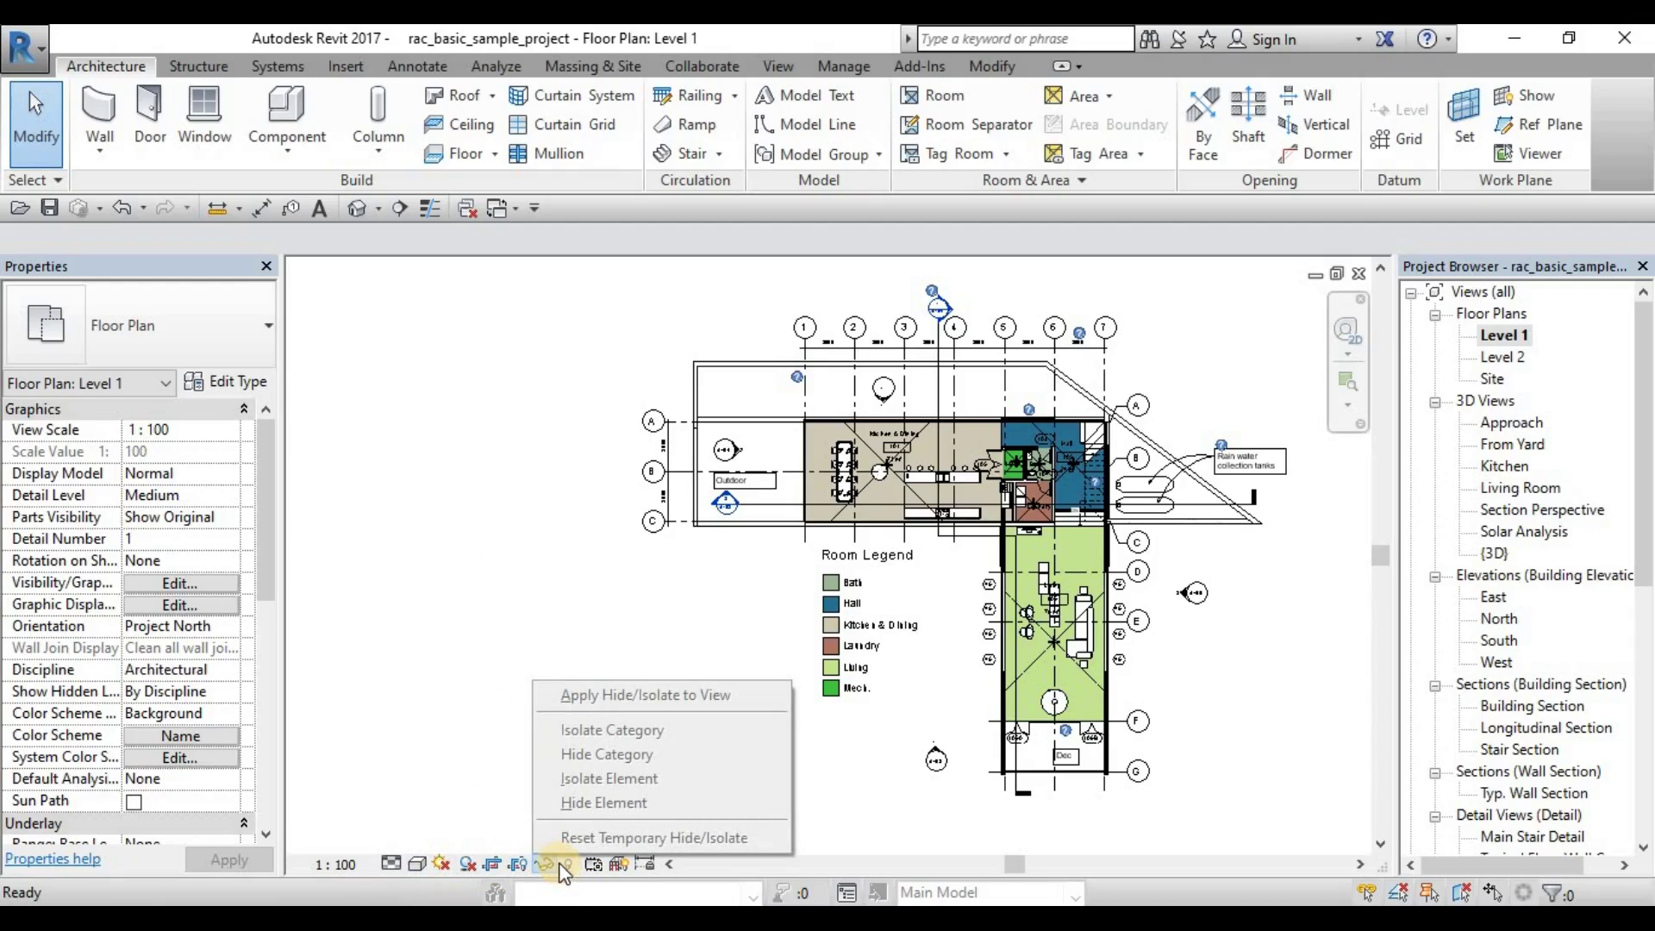
left_click(506, 810)
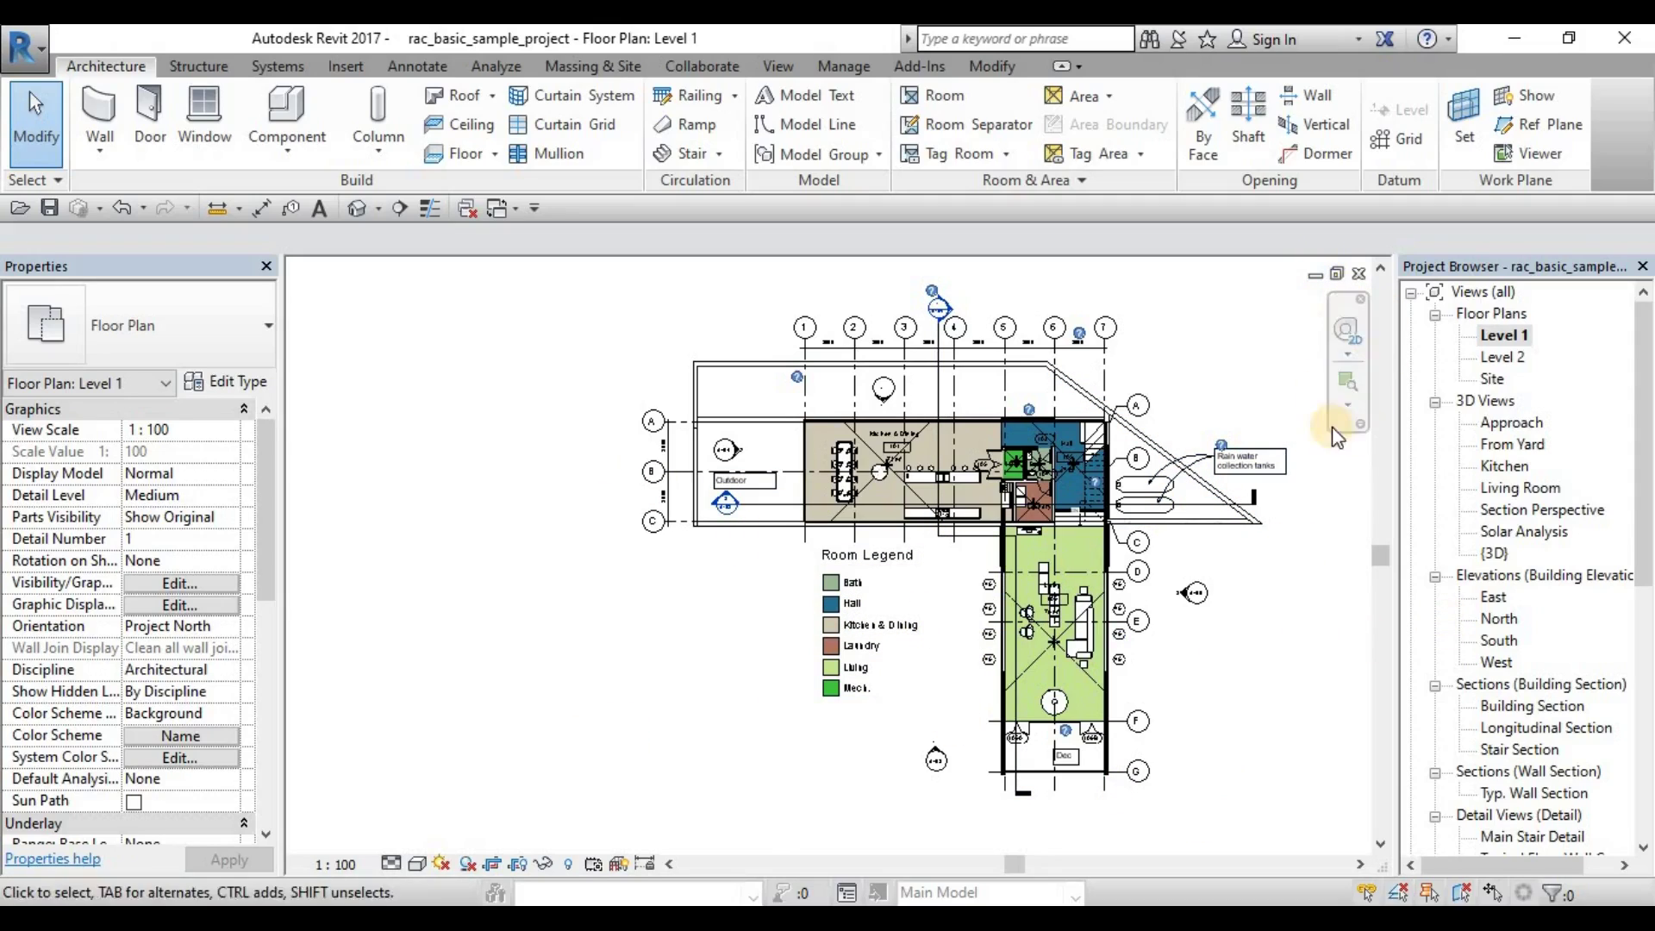
Look through the available navigation wheel types and the zoom options for the floor plan, leaving both as set
left_click(1345, 355)
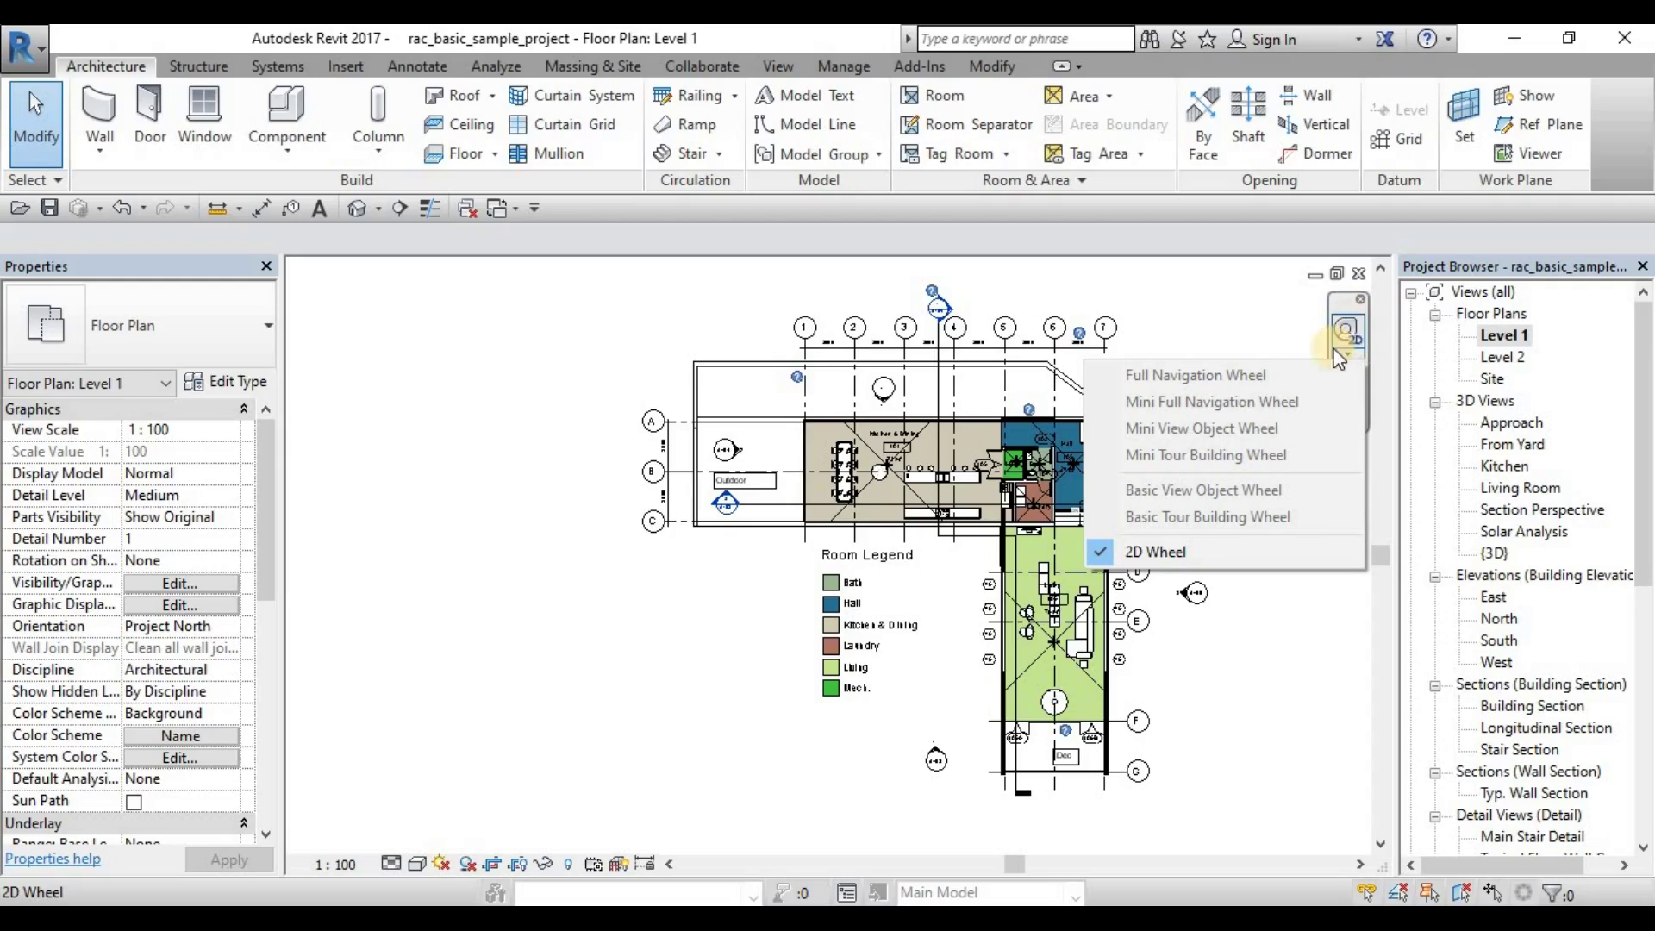
left_click(1339, 355)
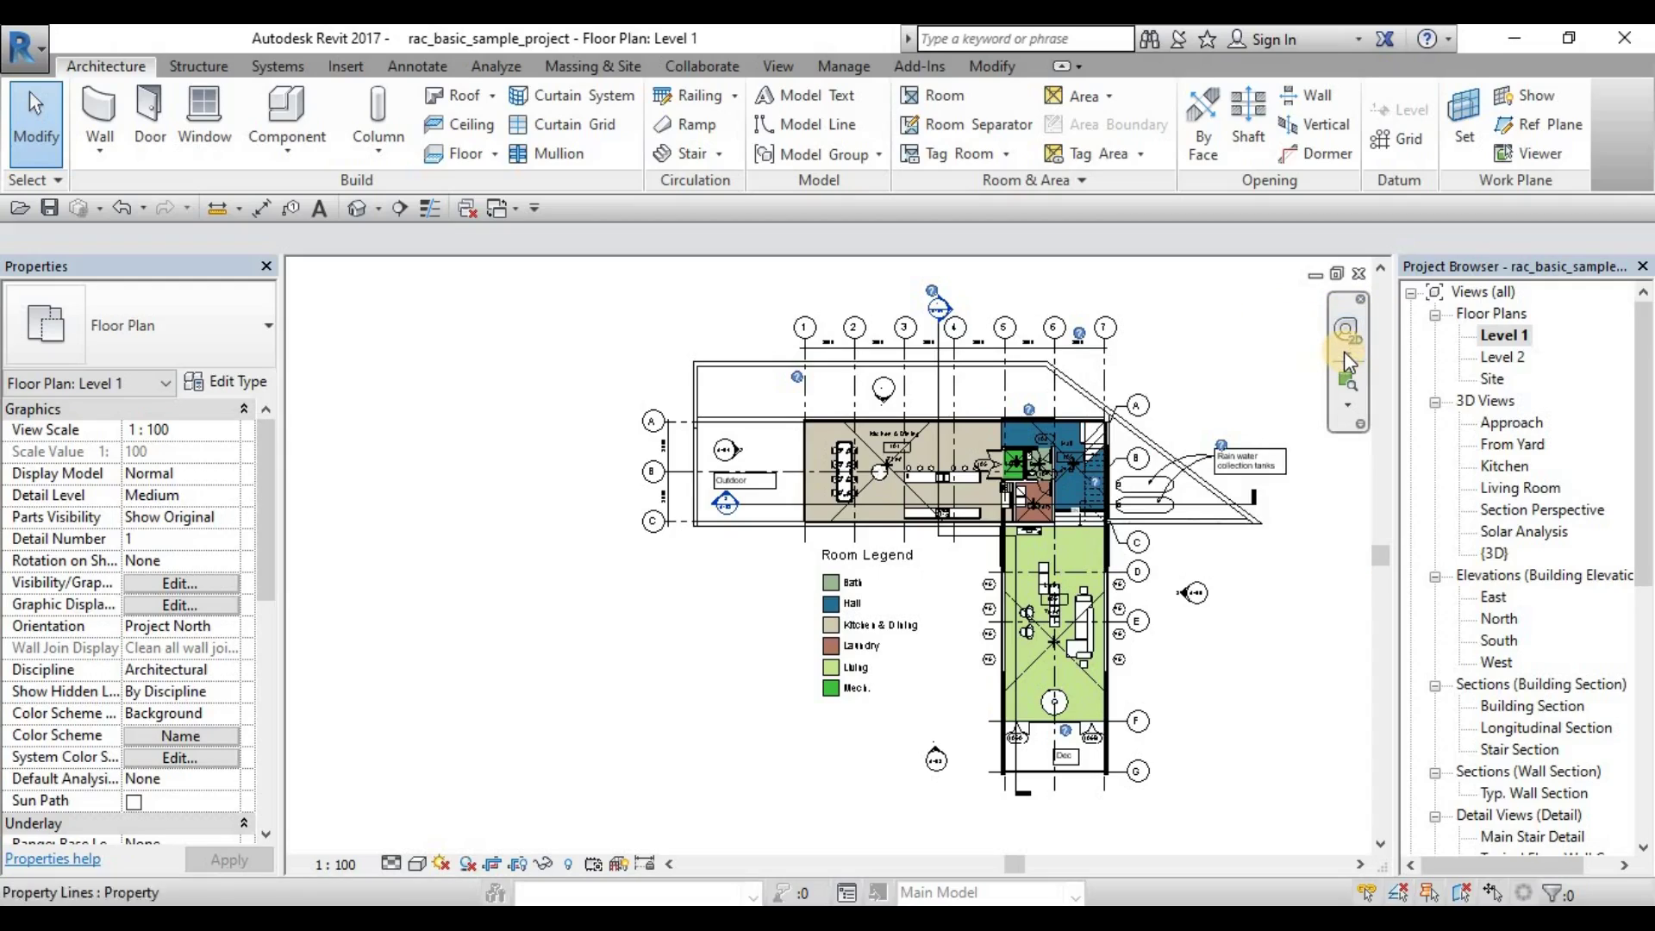
left_click(1347, 351)
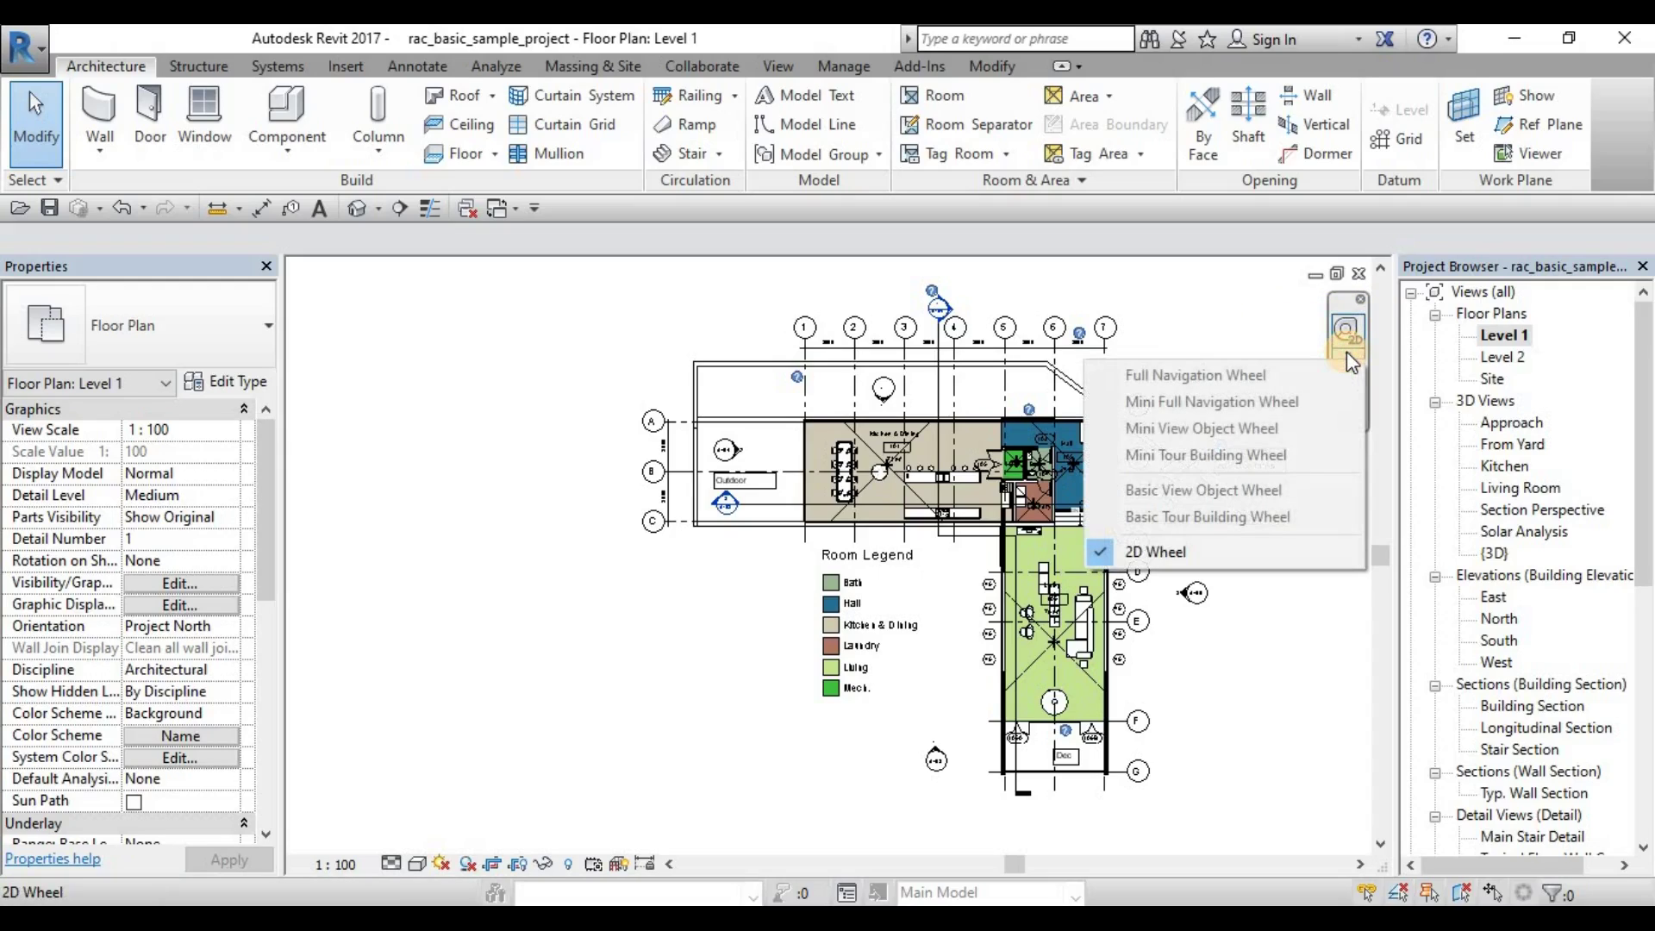
left_click(1243, 313)
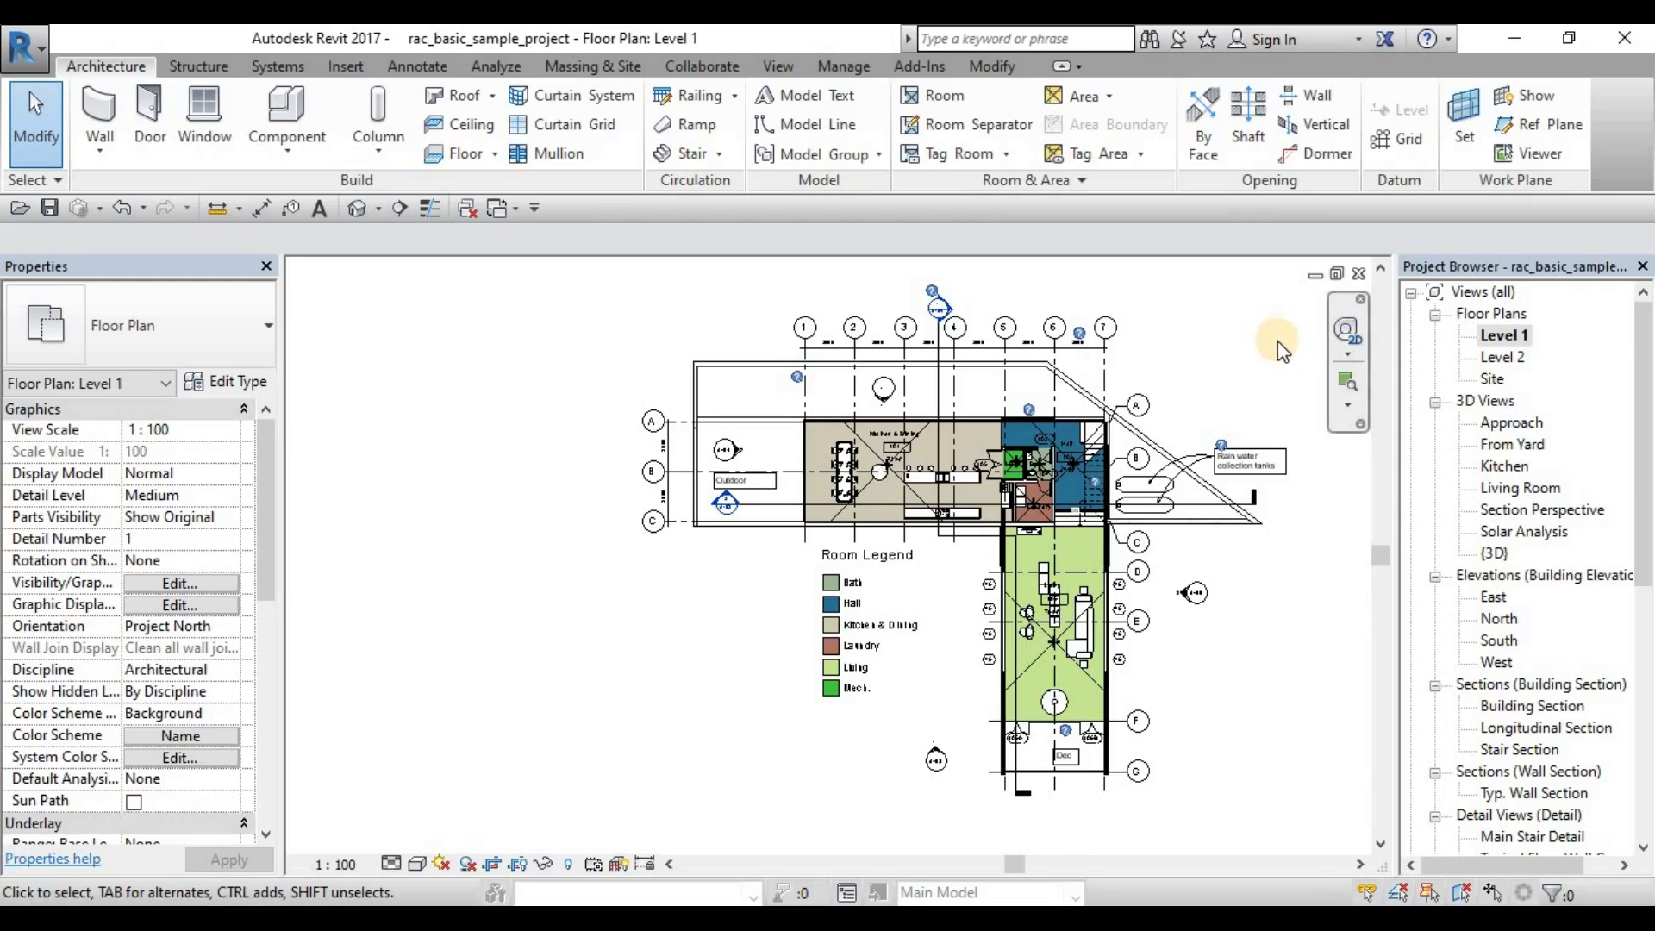
left_click(1348, 405)
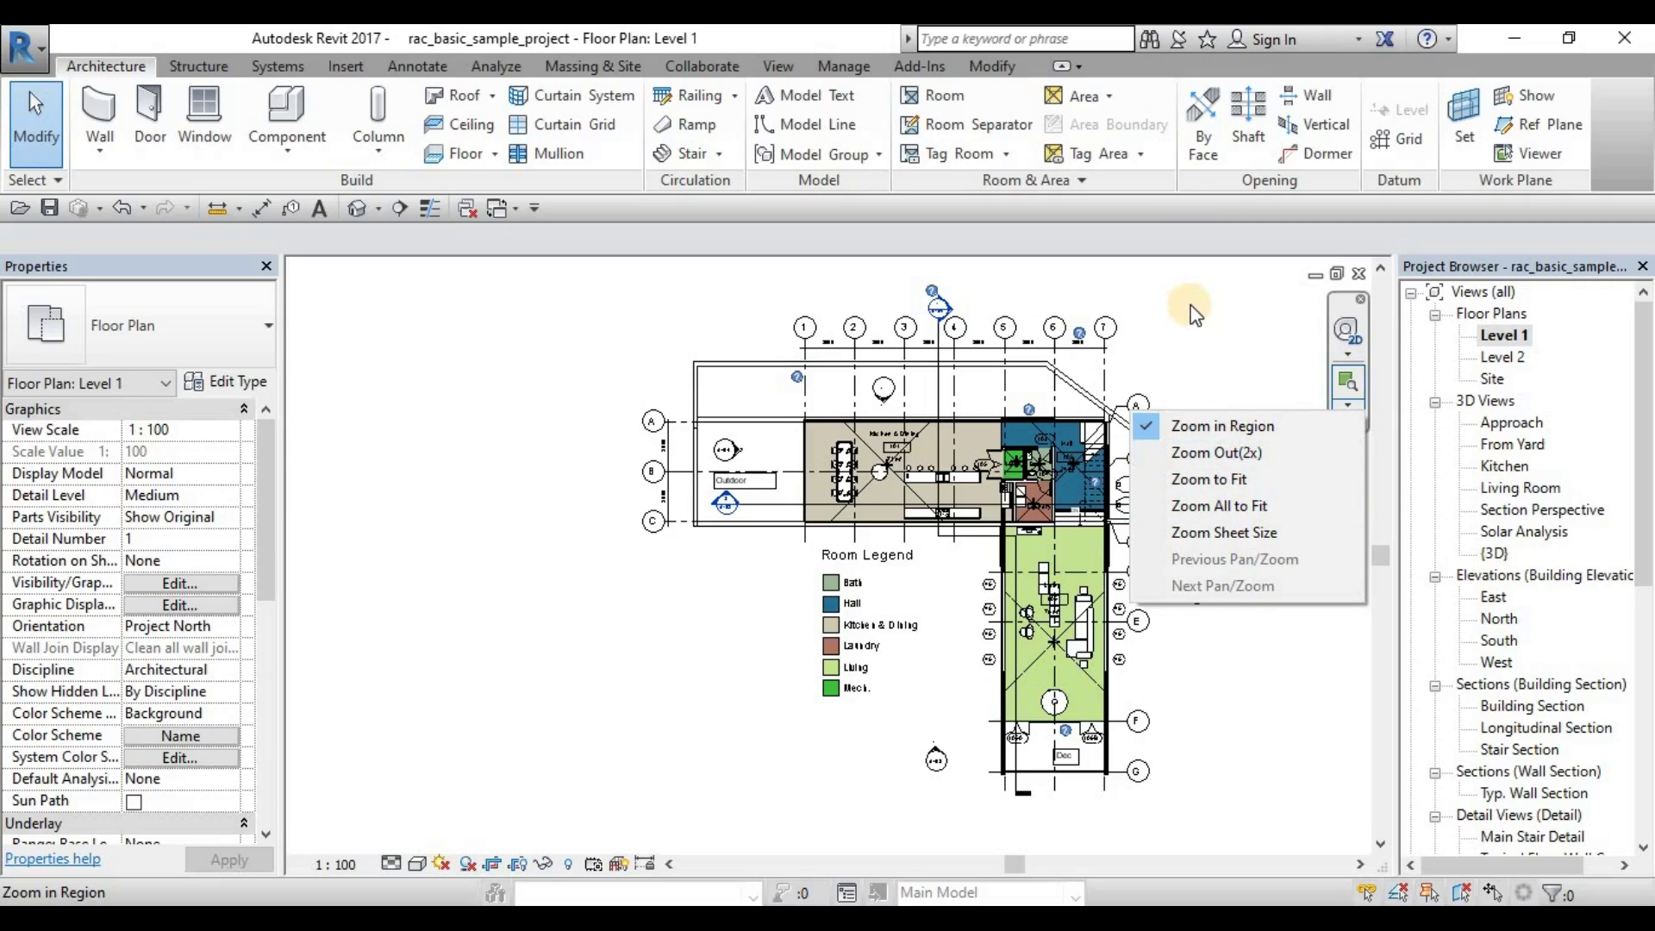
left_click(1264, 352)
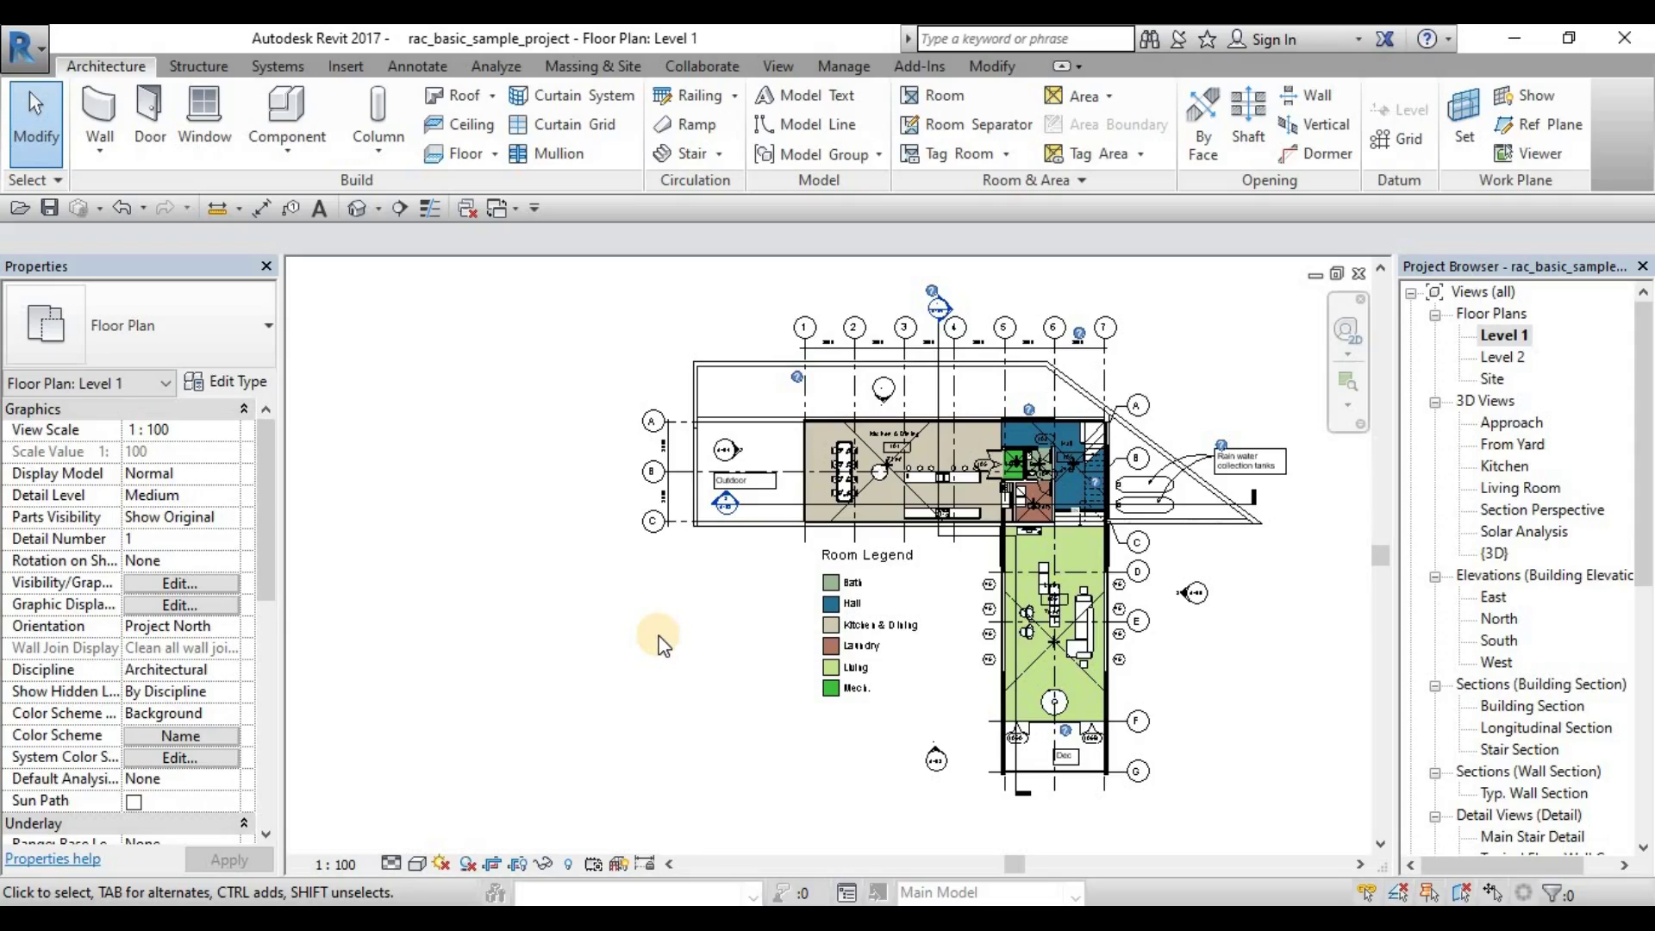
key("w")
key("a")
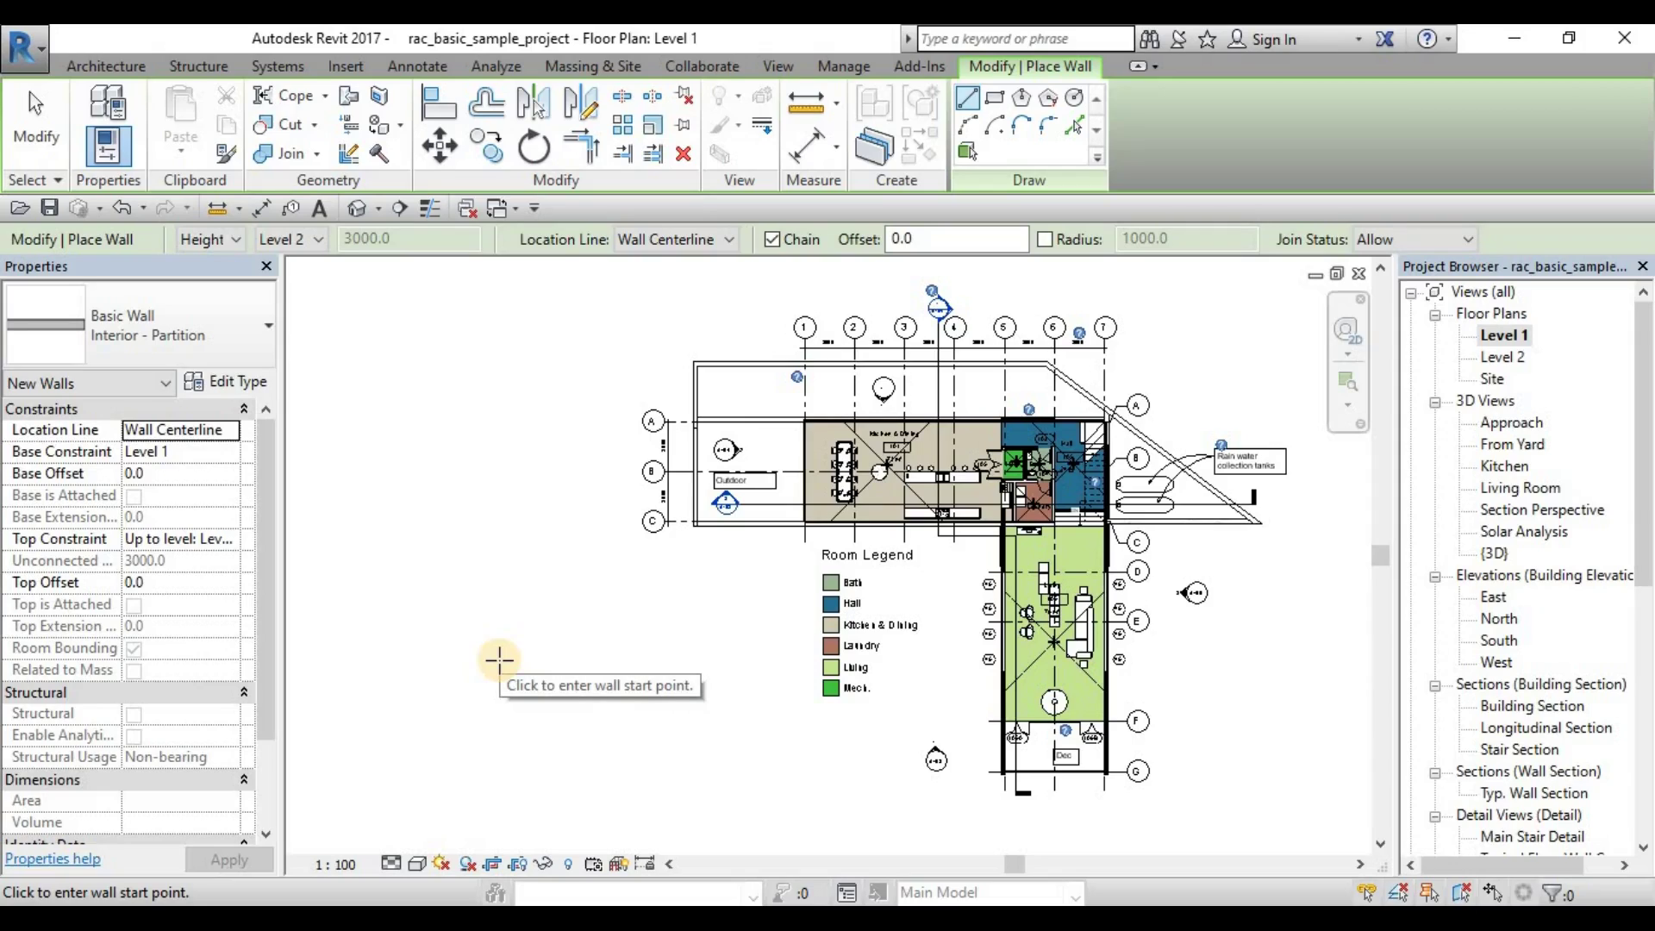
left_click(526, 480)
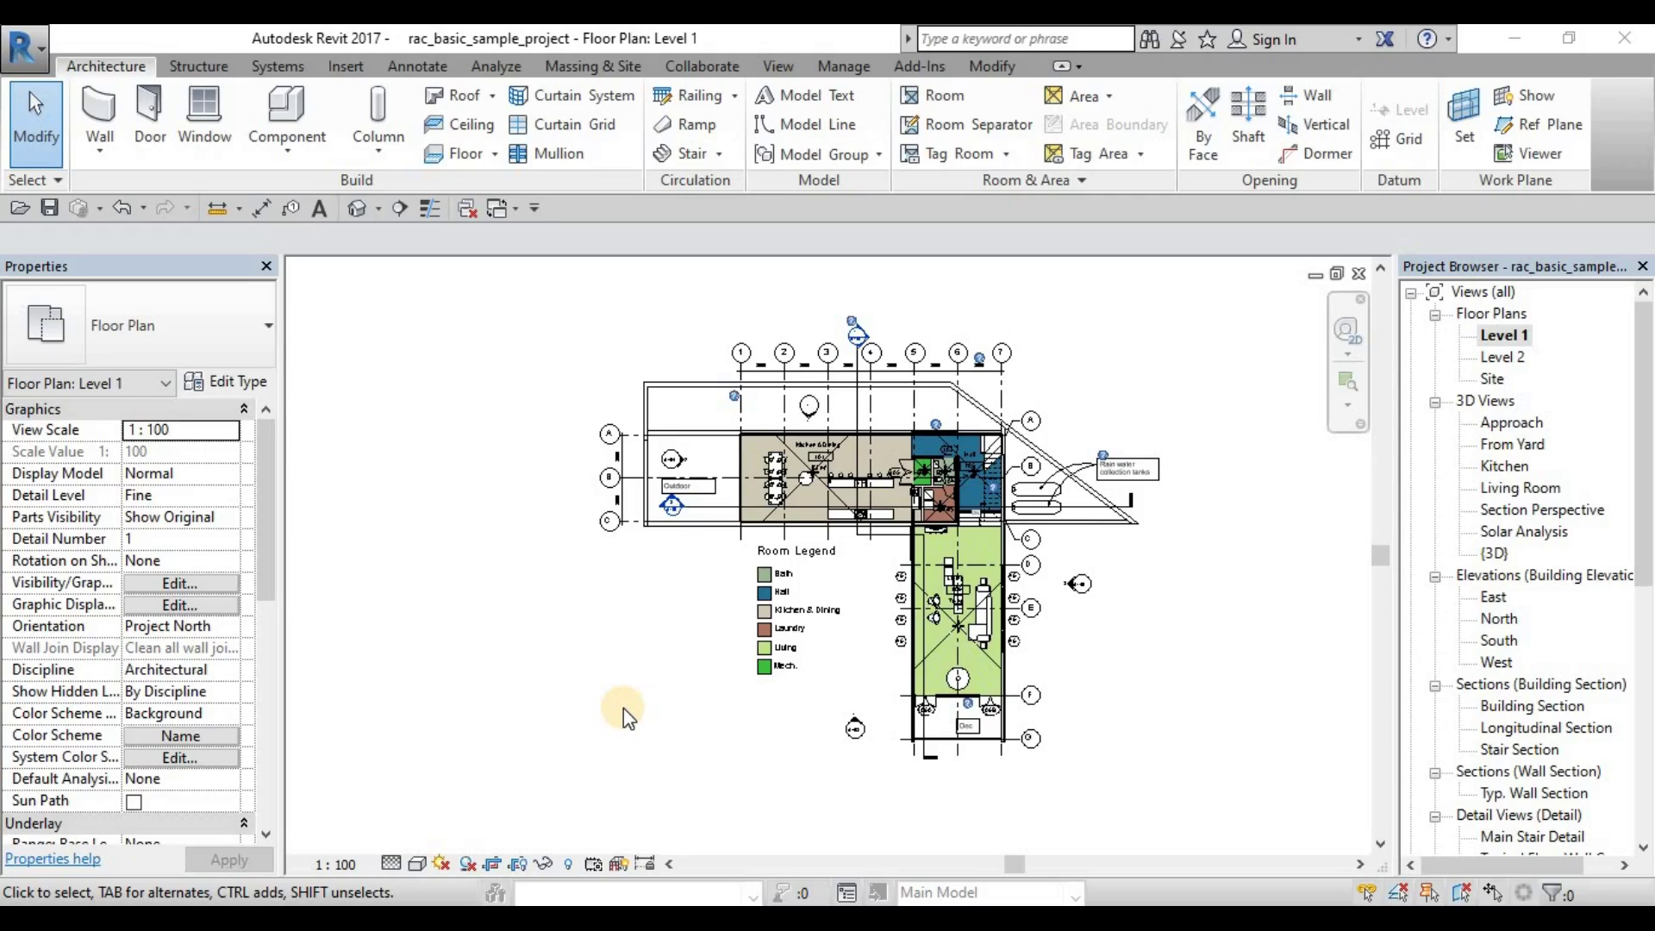
Begin an Exterior - Brick on Mtl. Stud wall in the empty area between the Outdoor space and the Room Legend
key("w")
key("a")
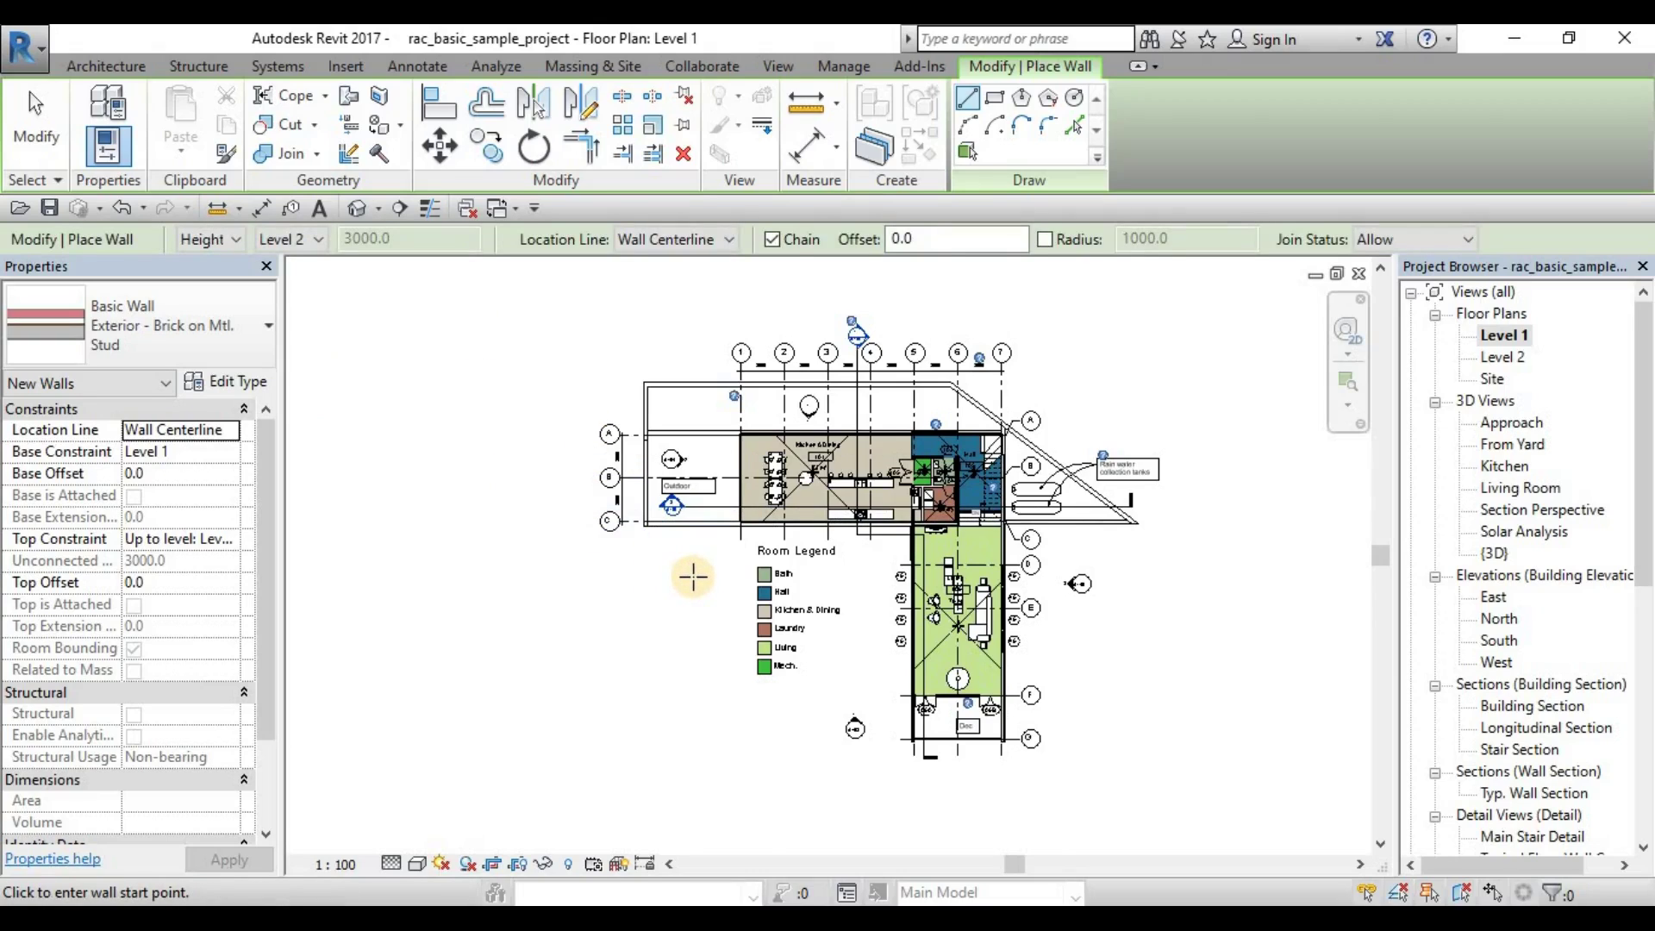
scroll(715, 574, "up", 3)
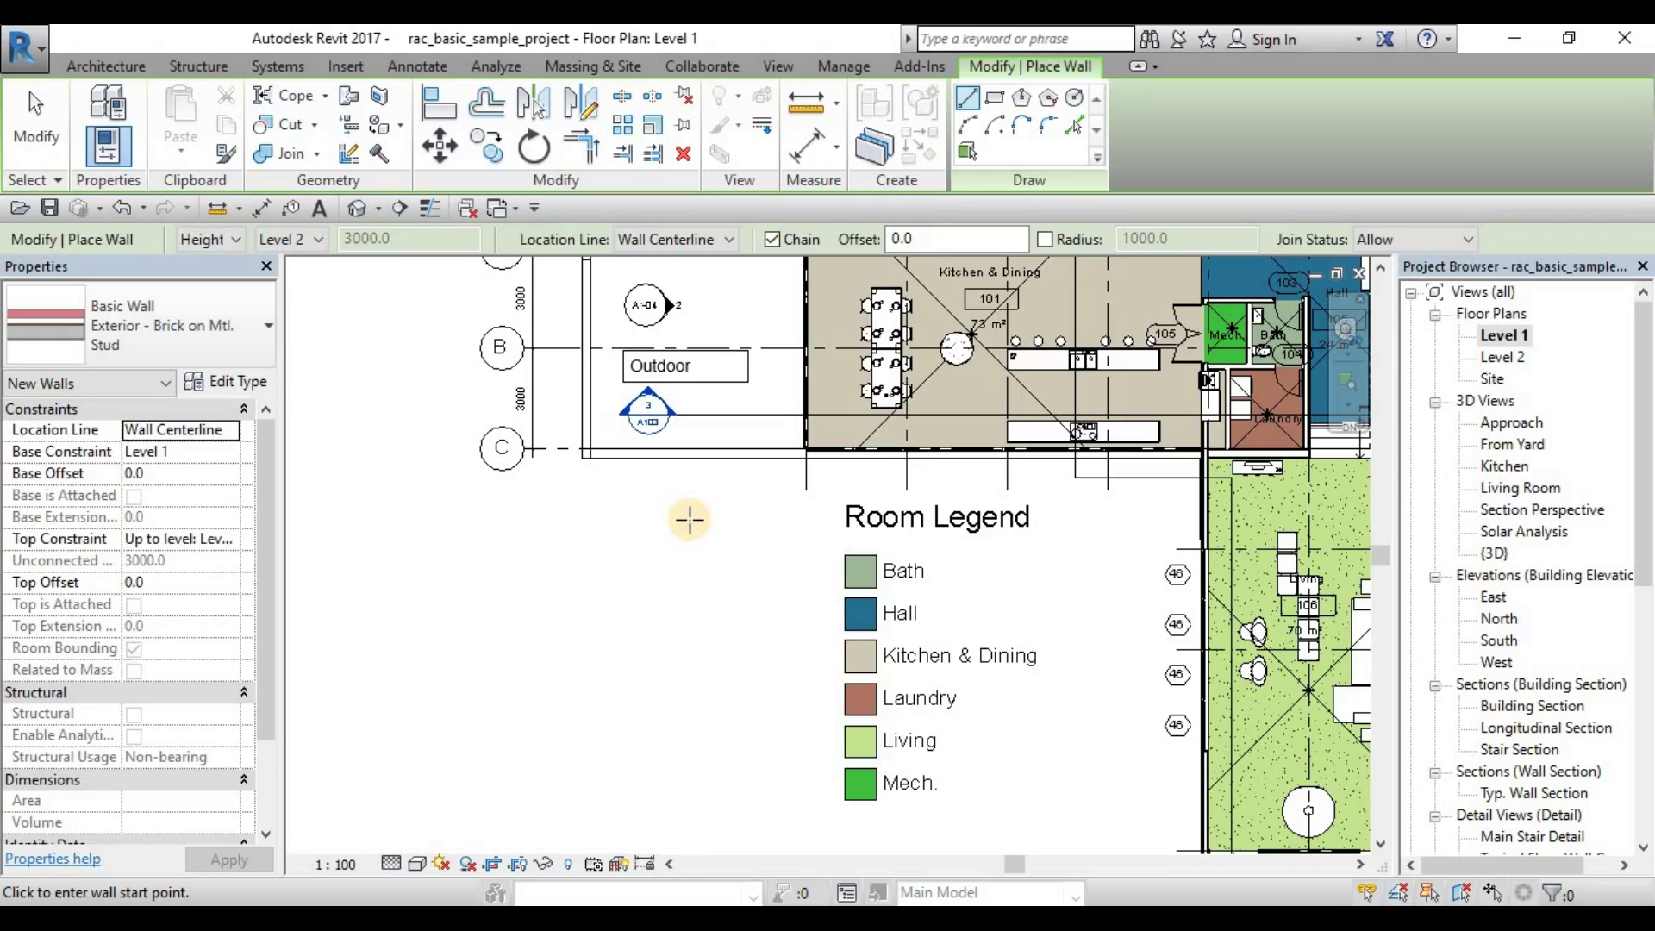
left_click(691, 521)
scroll(703, 543, "up", 4)
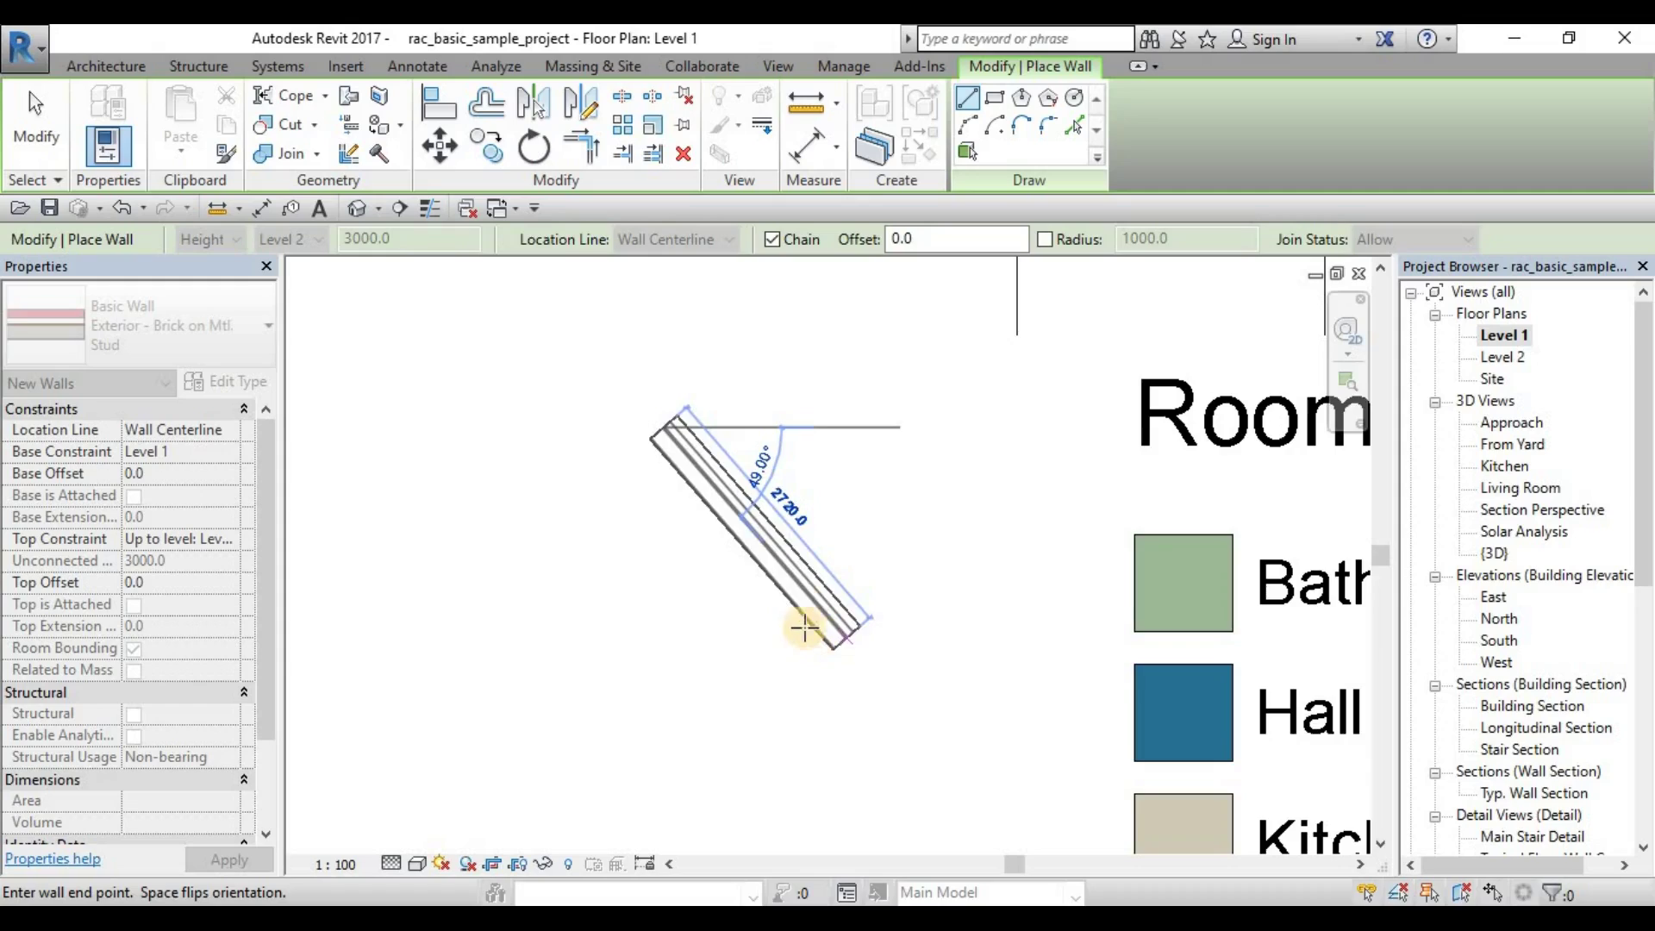
scroll(840, 638, "up", 2)
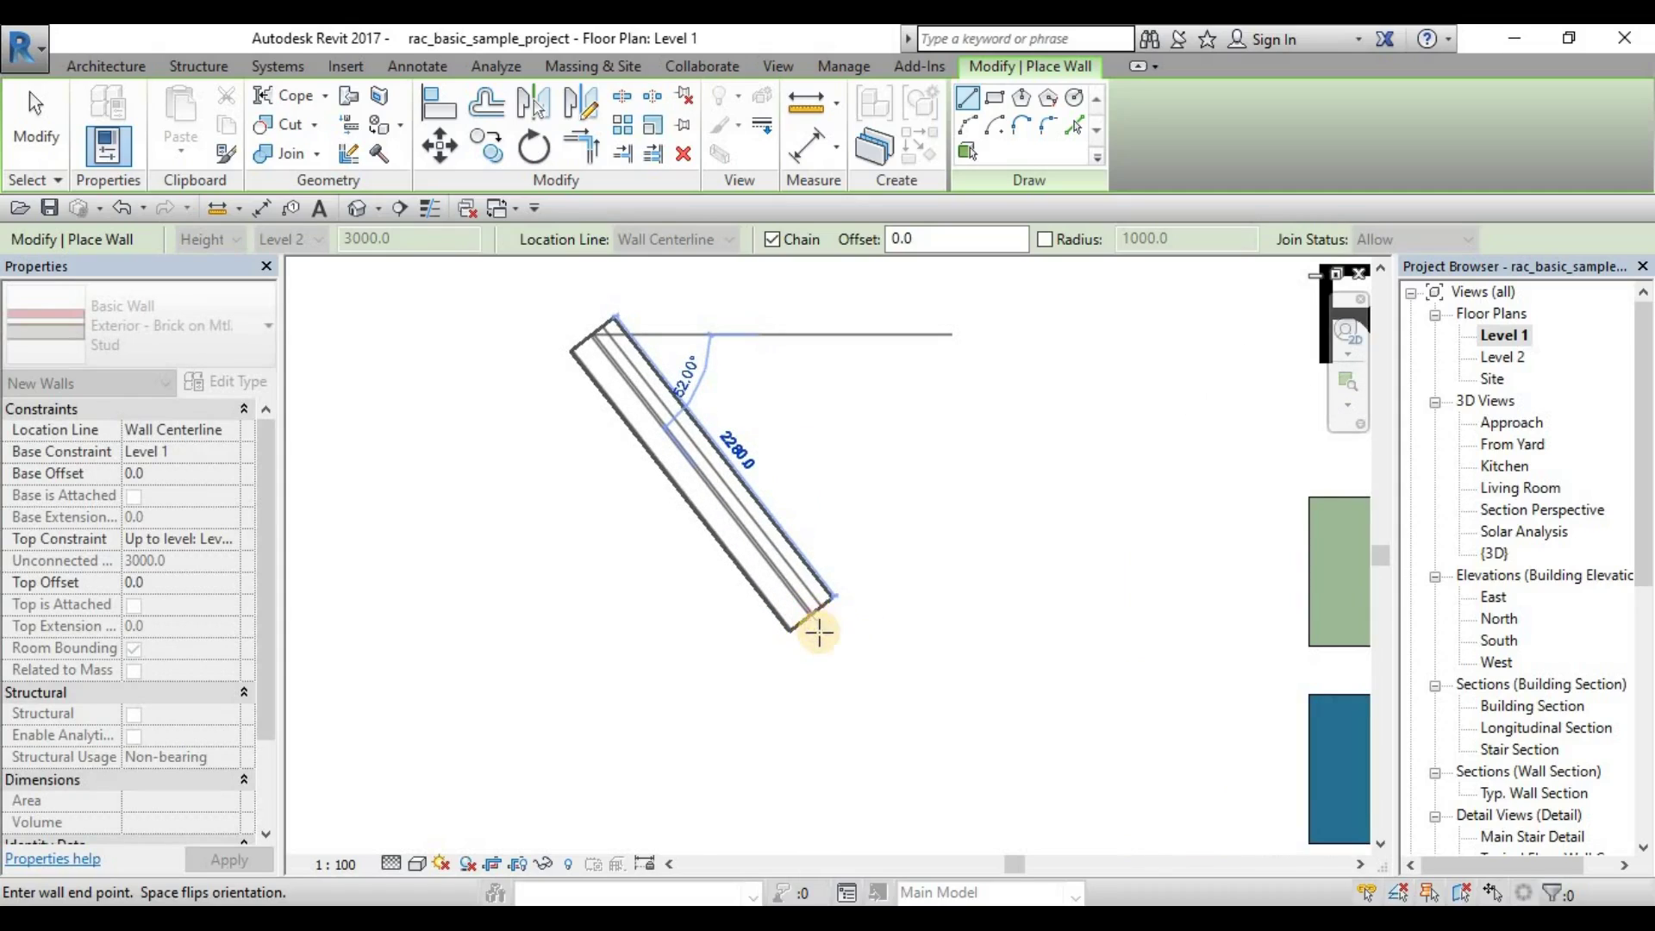
scroll(823, 636, "down", 1)
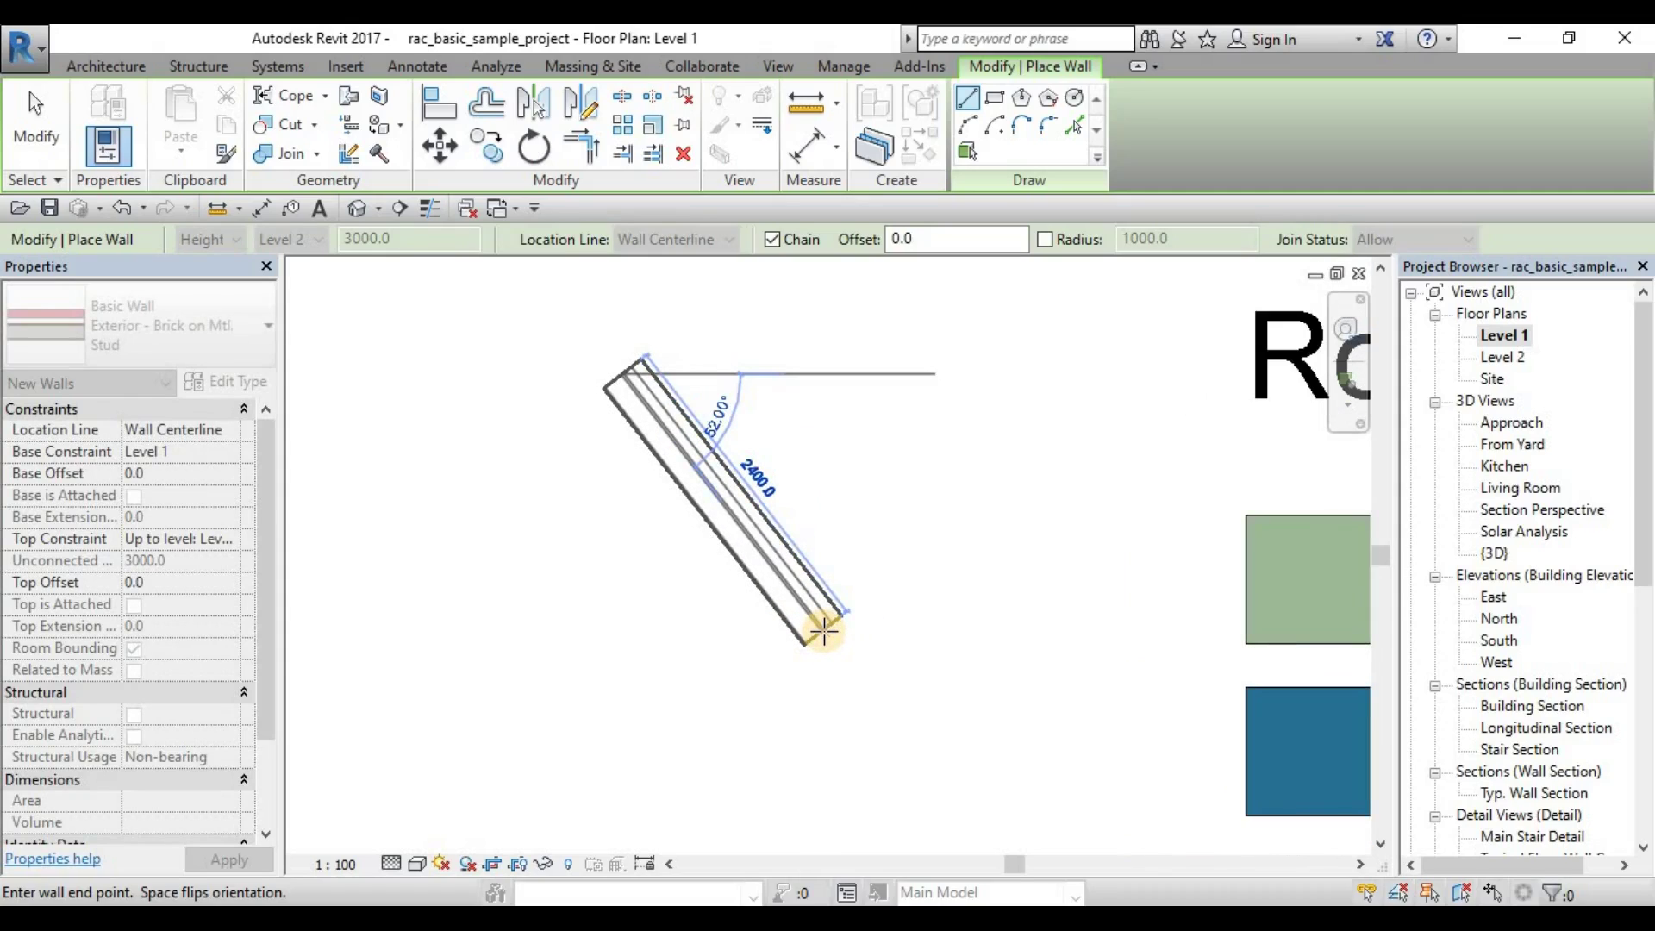
Flip the wall's orientation repeatedly, finish it about 2780 mm long sloping down at about 36°, and end wall placement
key("space")
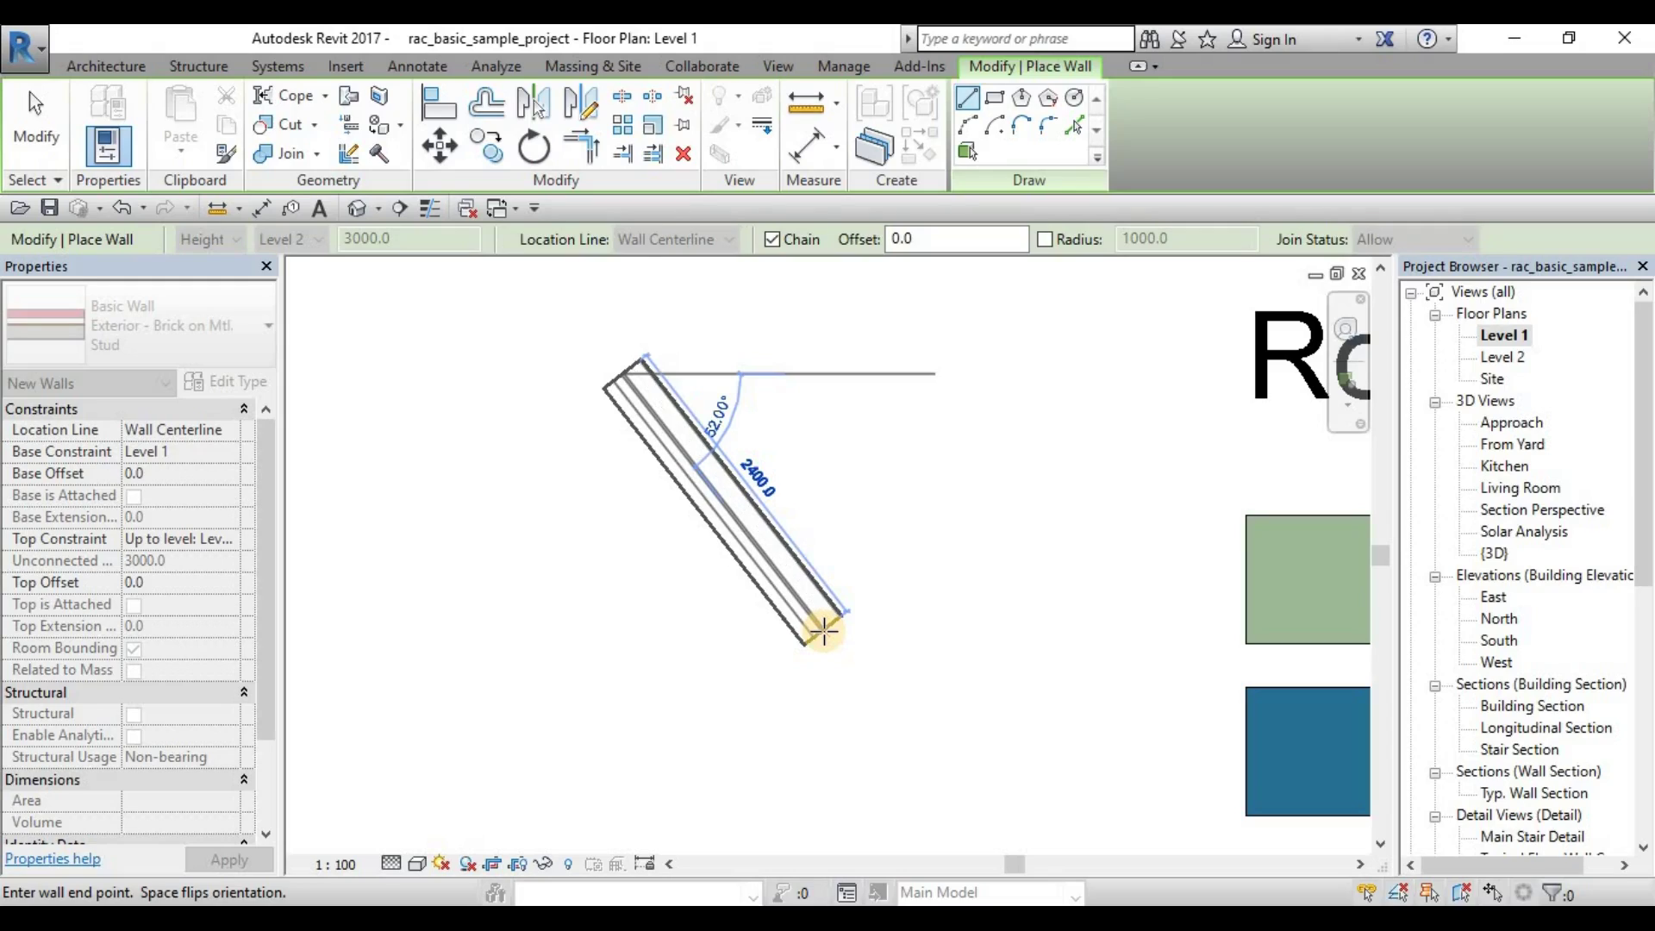
key("space")
key("space")
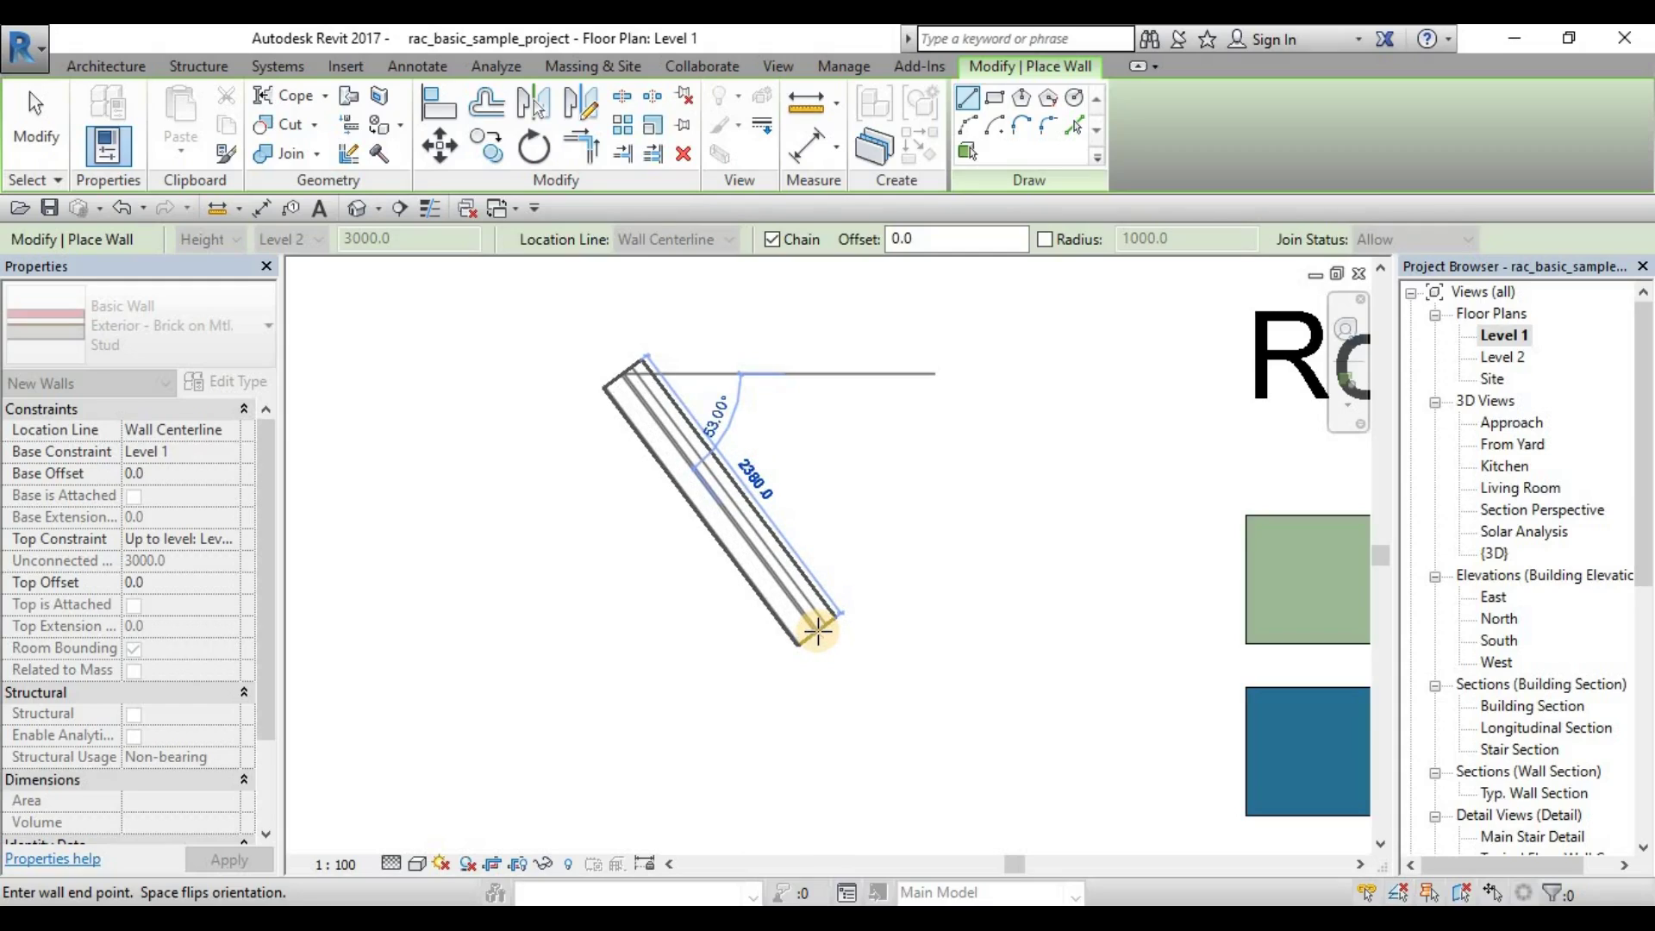
key("space")
key("space")
key("space")
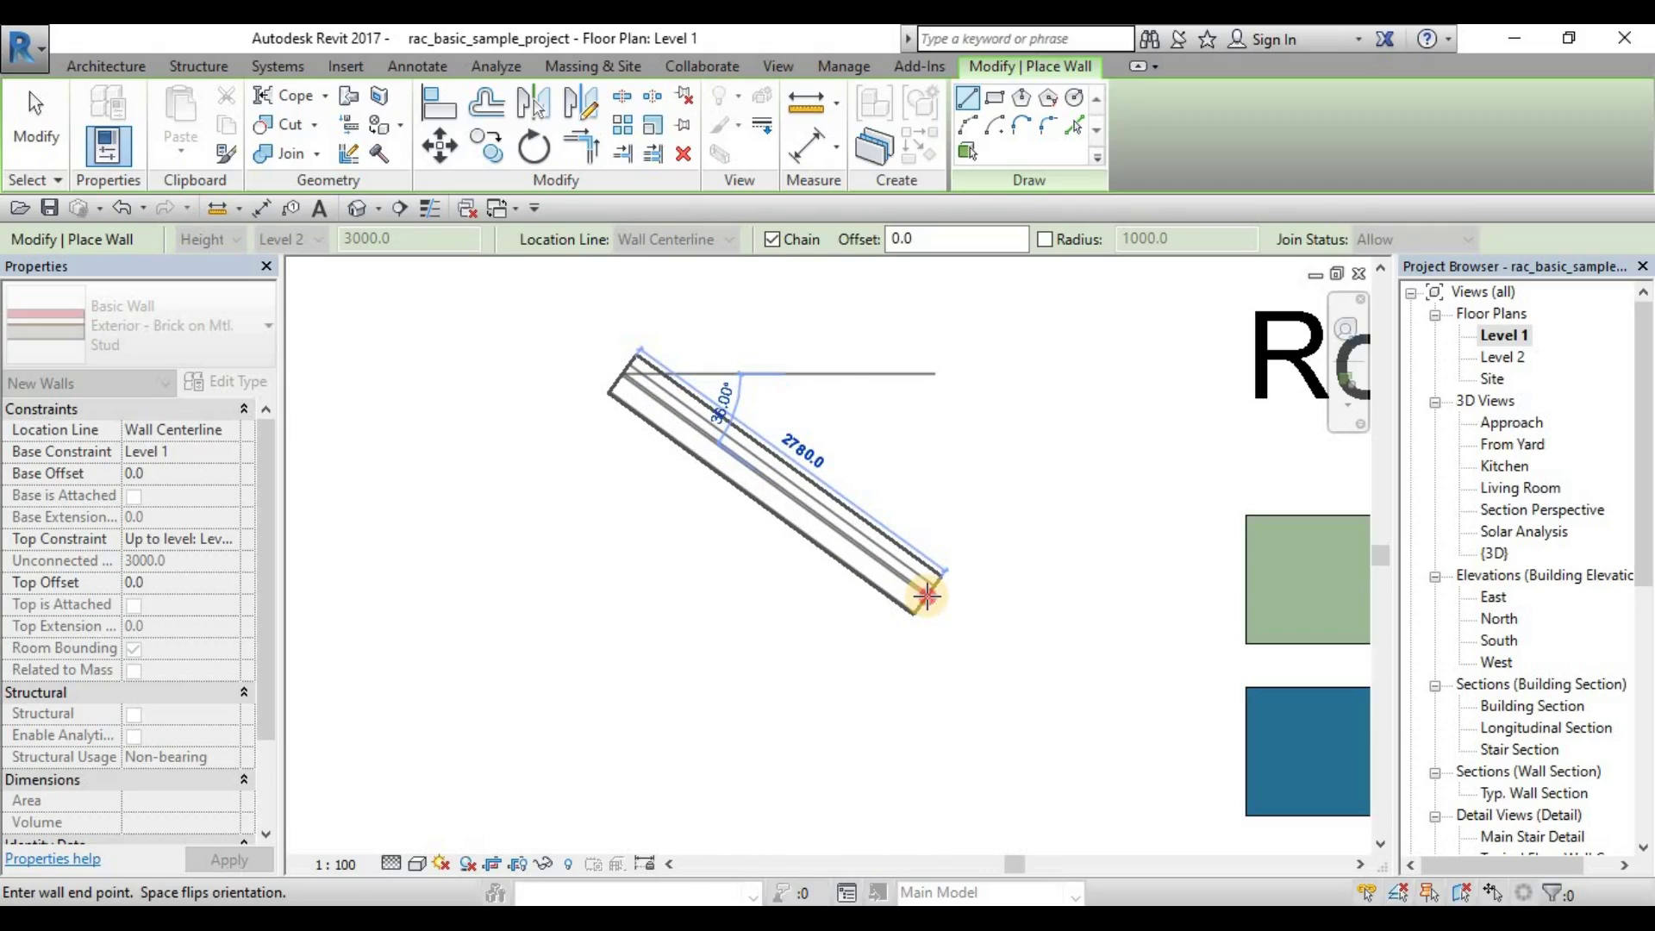
left_click(926, 595)
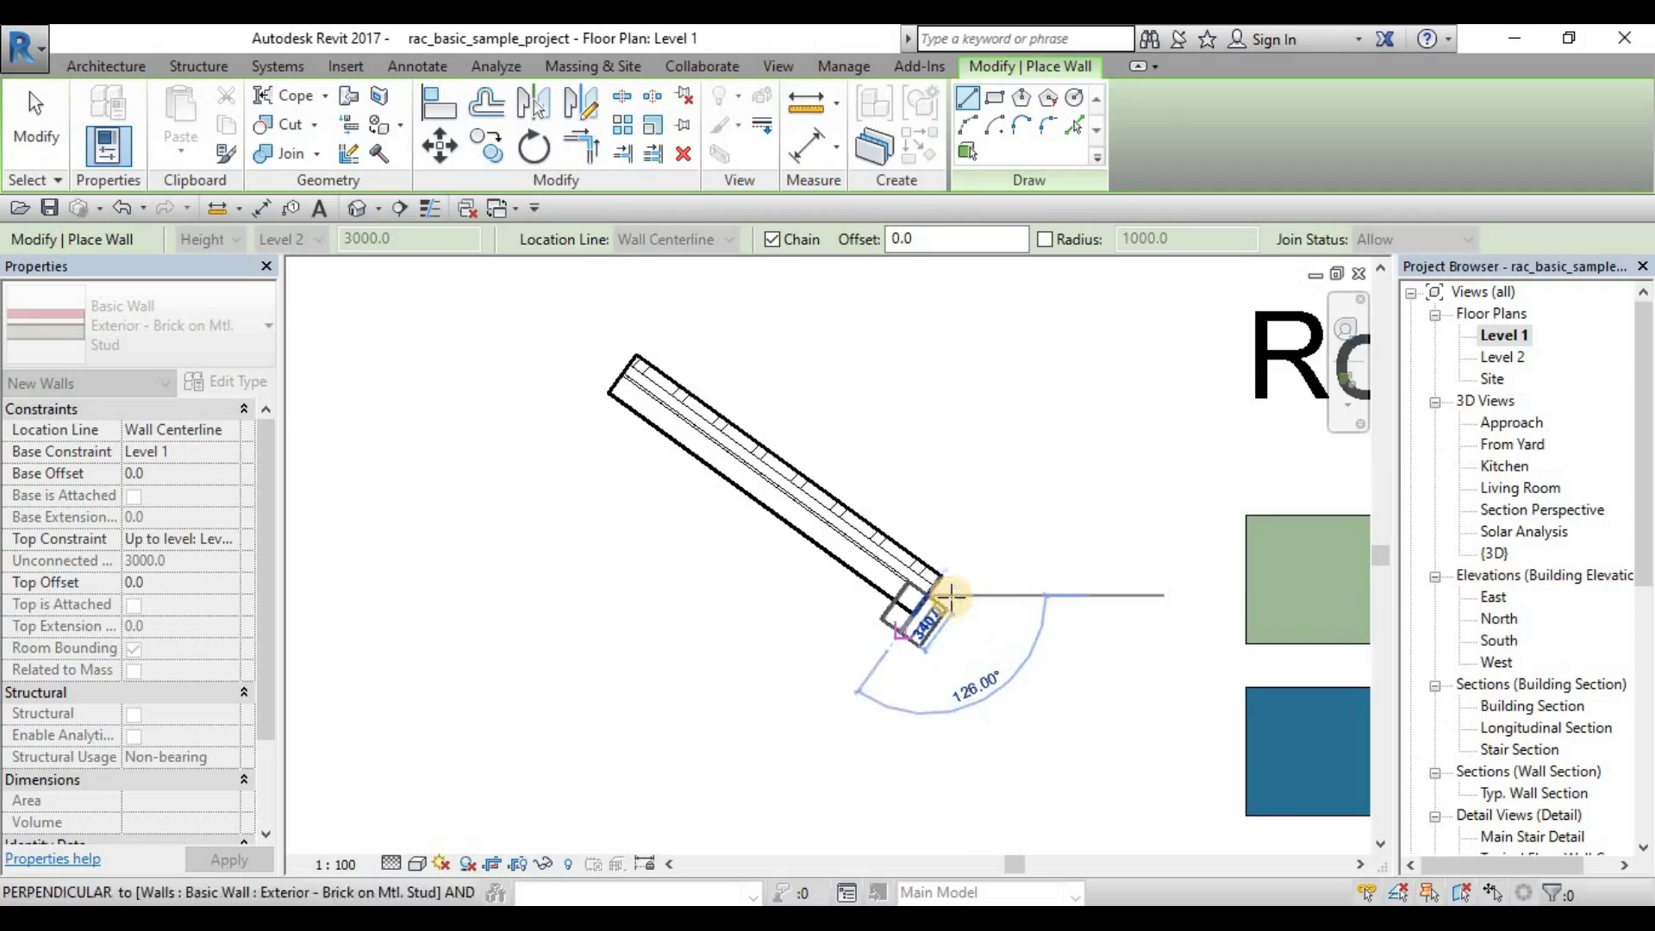
scroll(965, 597, "down", 2)
scroll(974, 628, "up", 1)
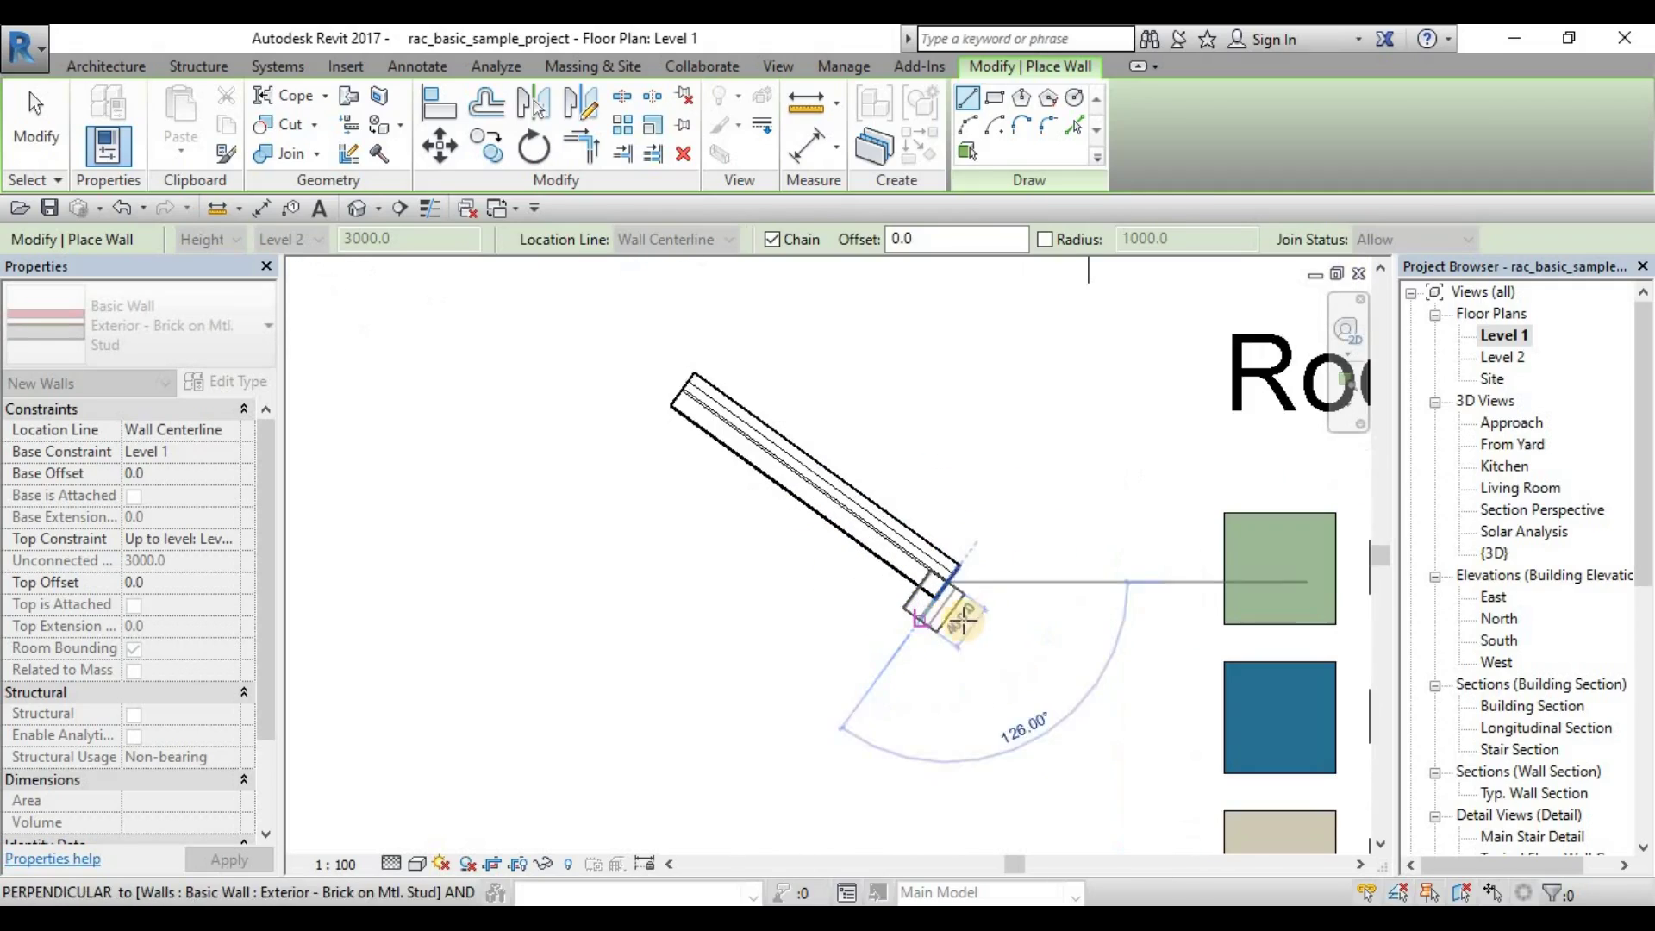
key("Escape")
scroll(819, 610, "down", 1)
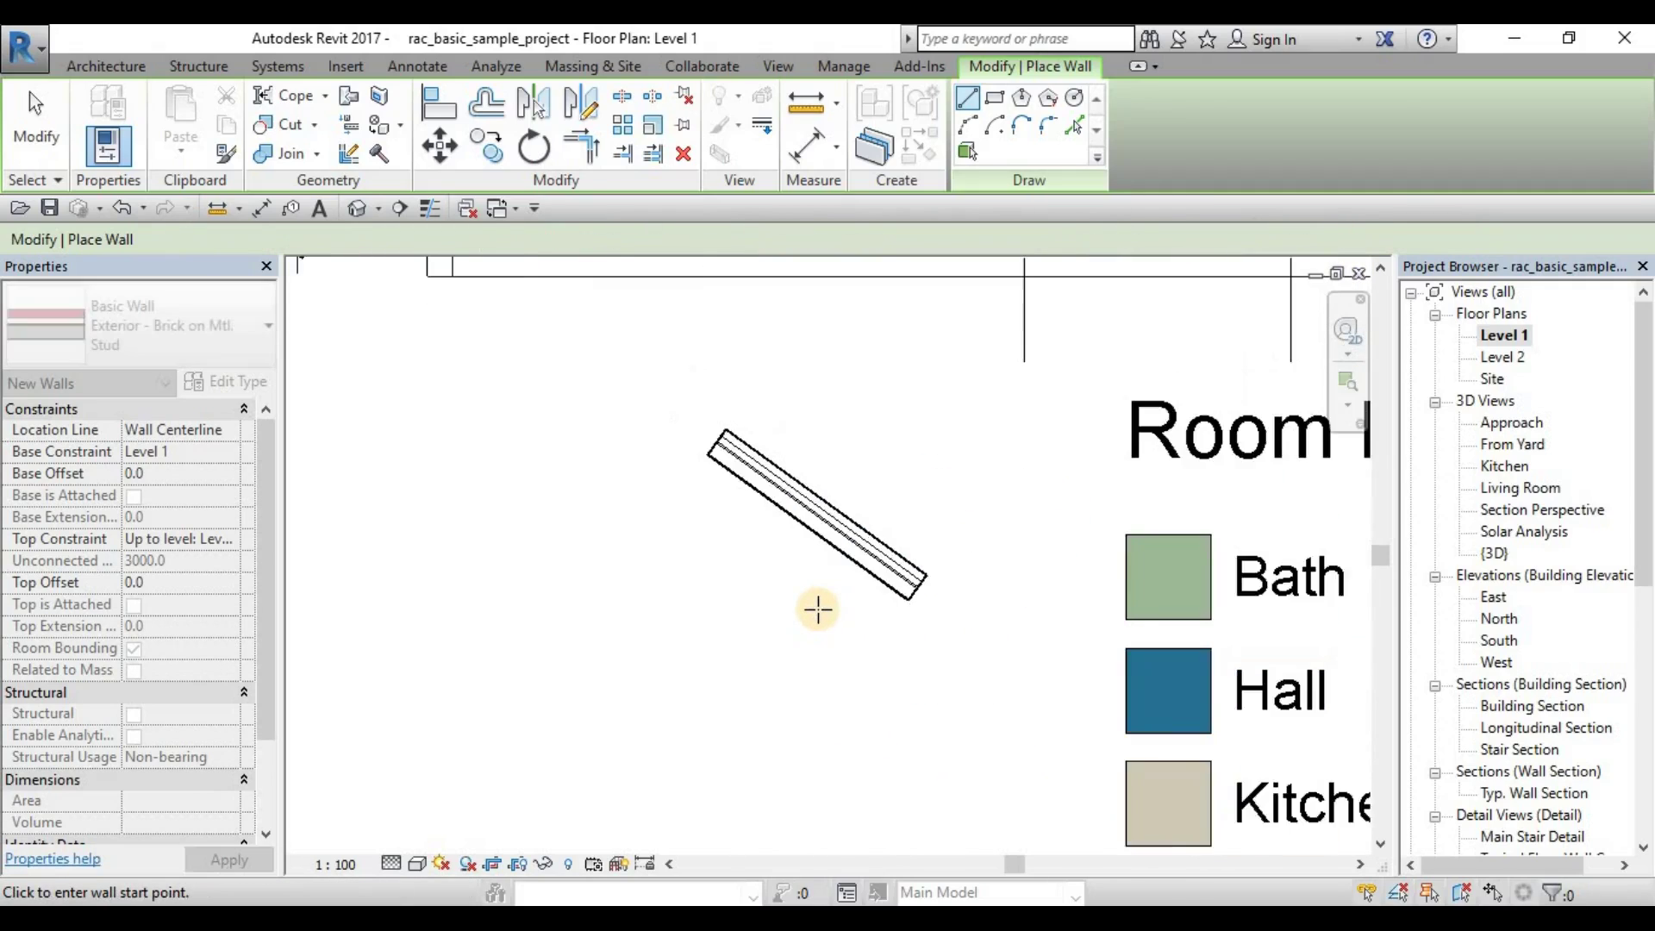
scroll(817, 610, "down", 1)
scroll(742, 580, "down", 1)
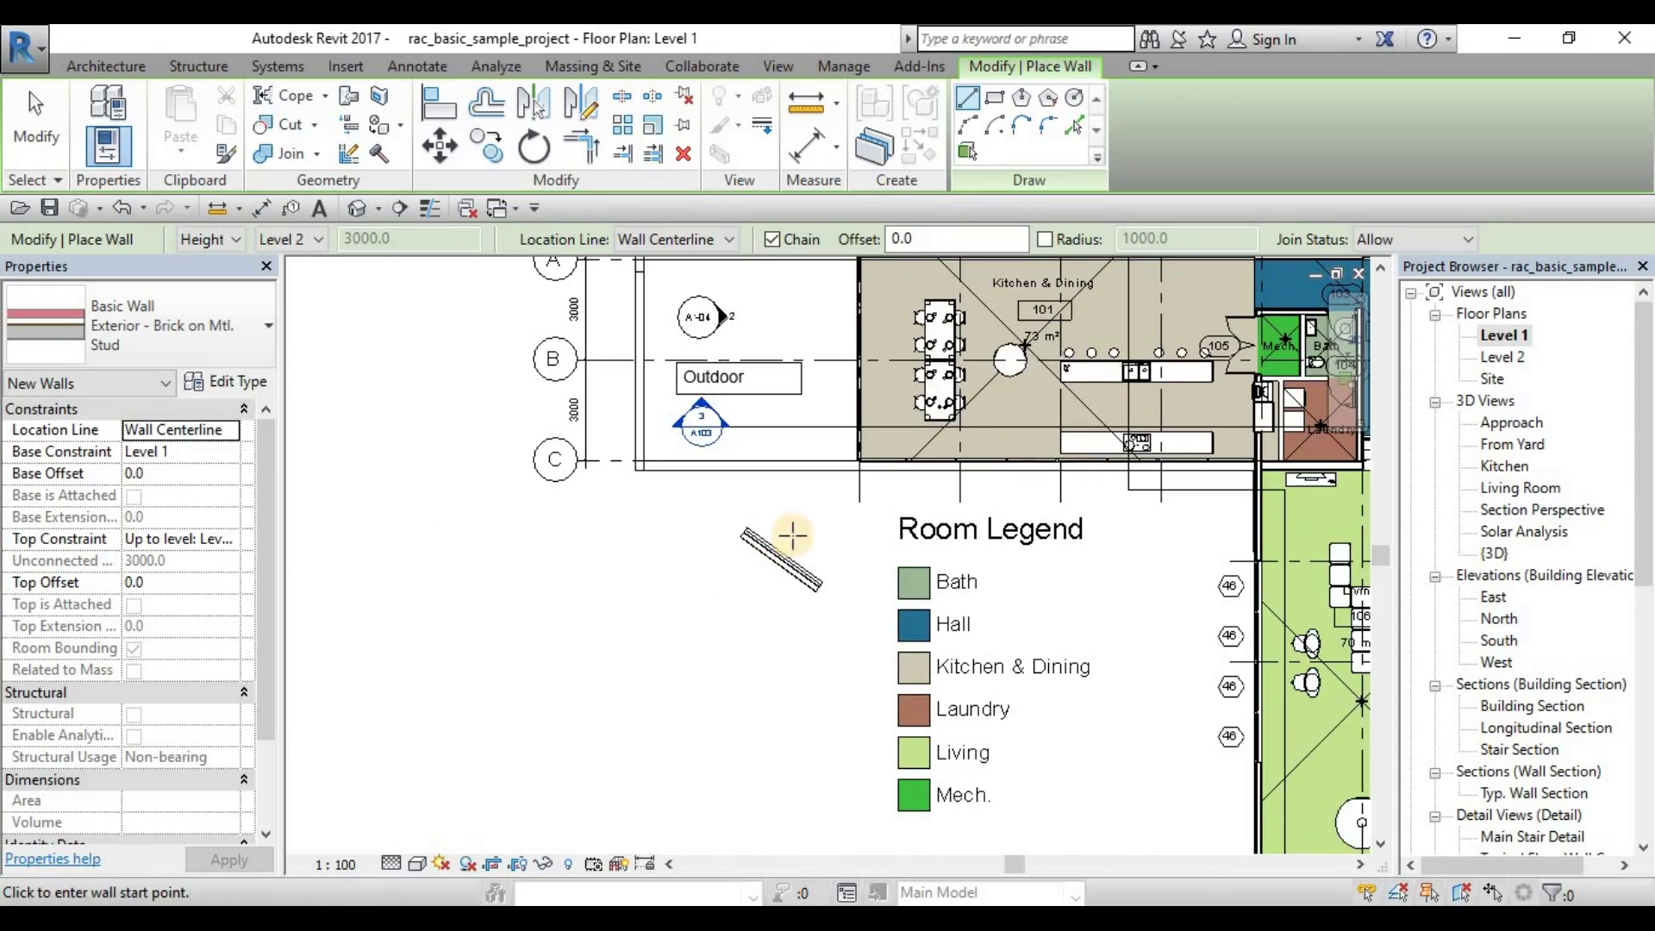
key("Escape")
Zoom in and out over the floor plan, fit the whole plan in the view and select the Room Legend
scroll(850, 469, "down", 3)
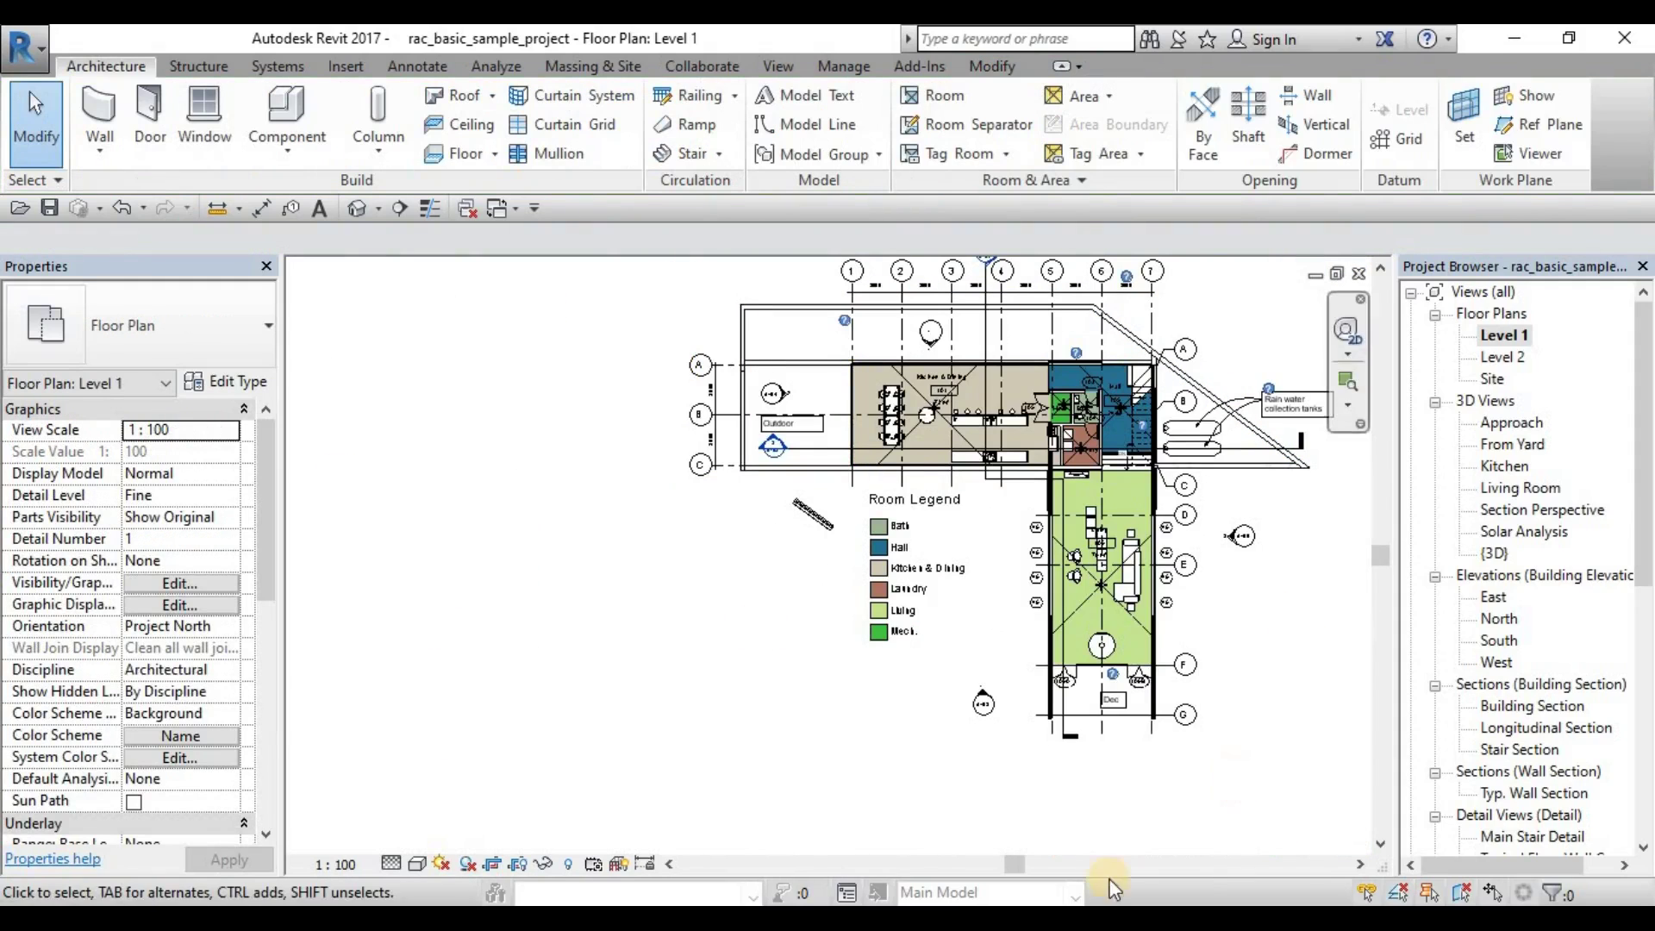
scroll(1132, 431, "up", 2)
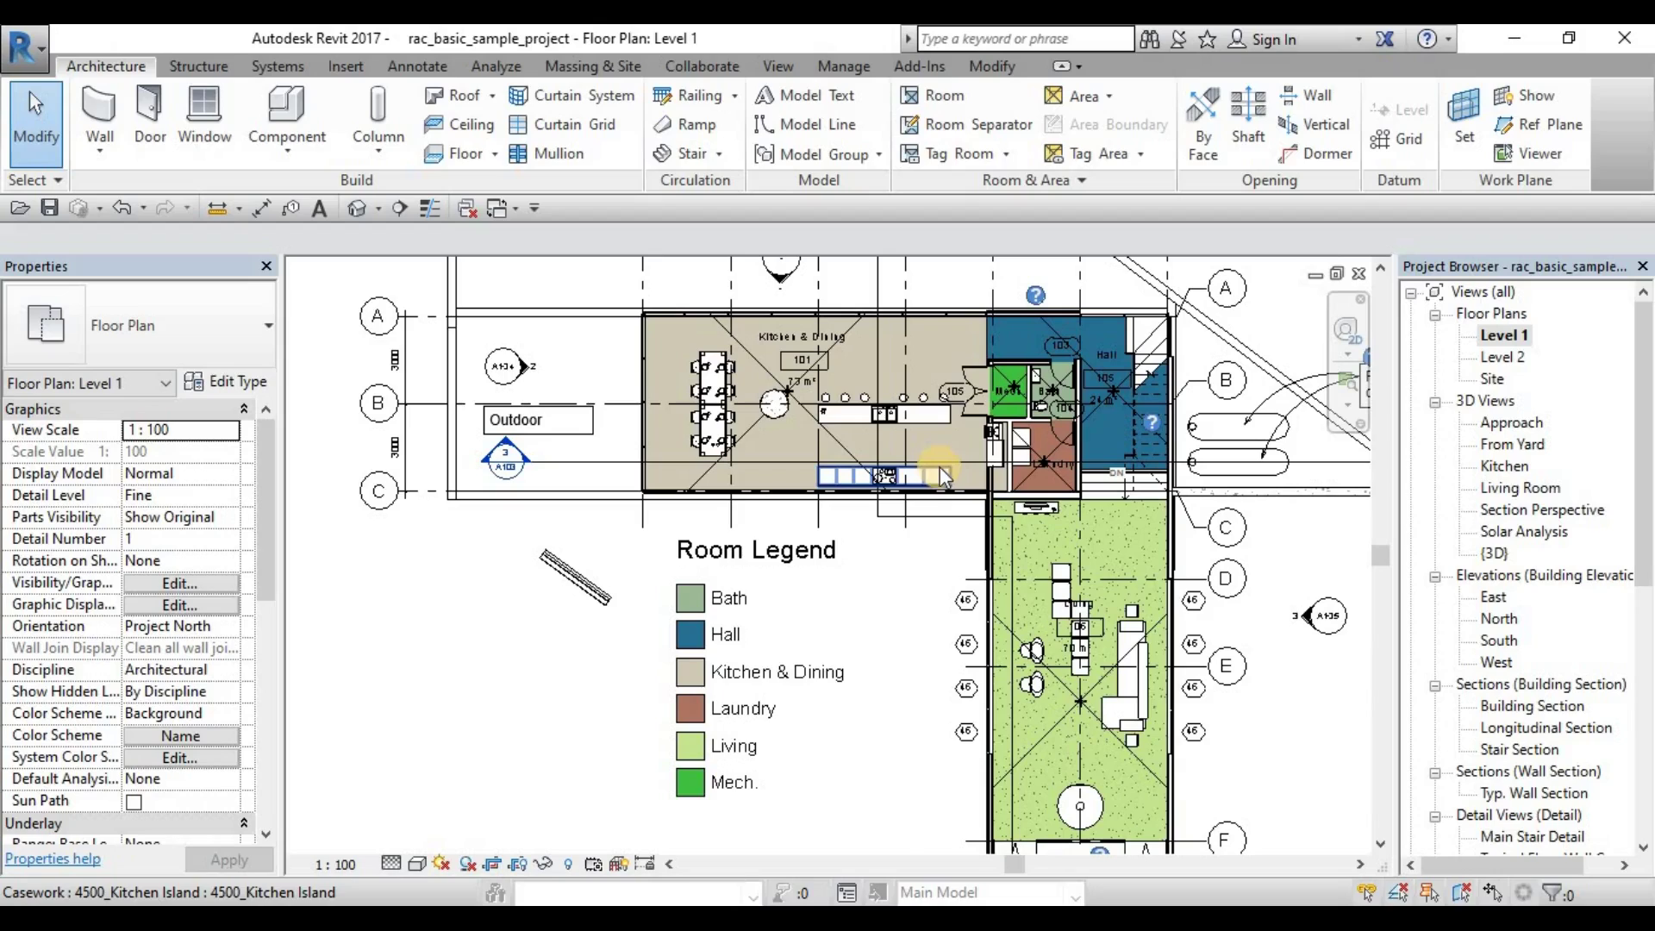
scroll(949, 759, "down", 2)
scroll(952, 787, "up", 1)
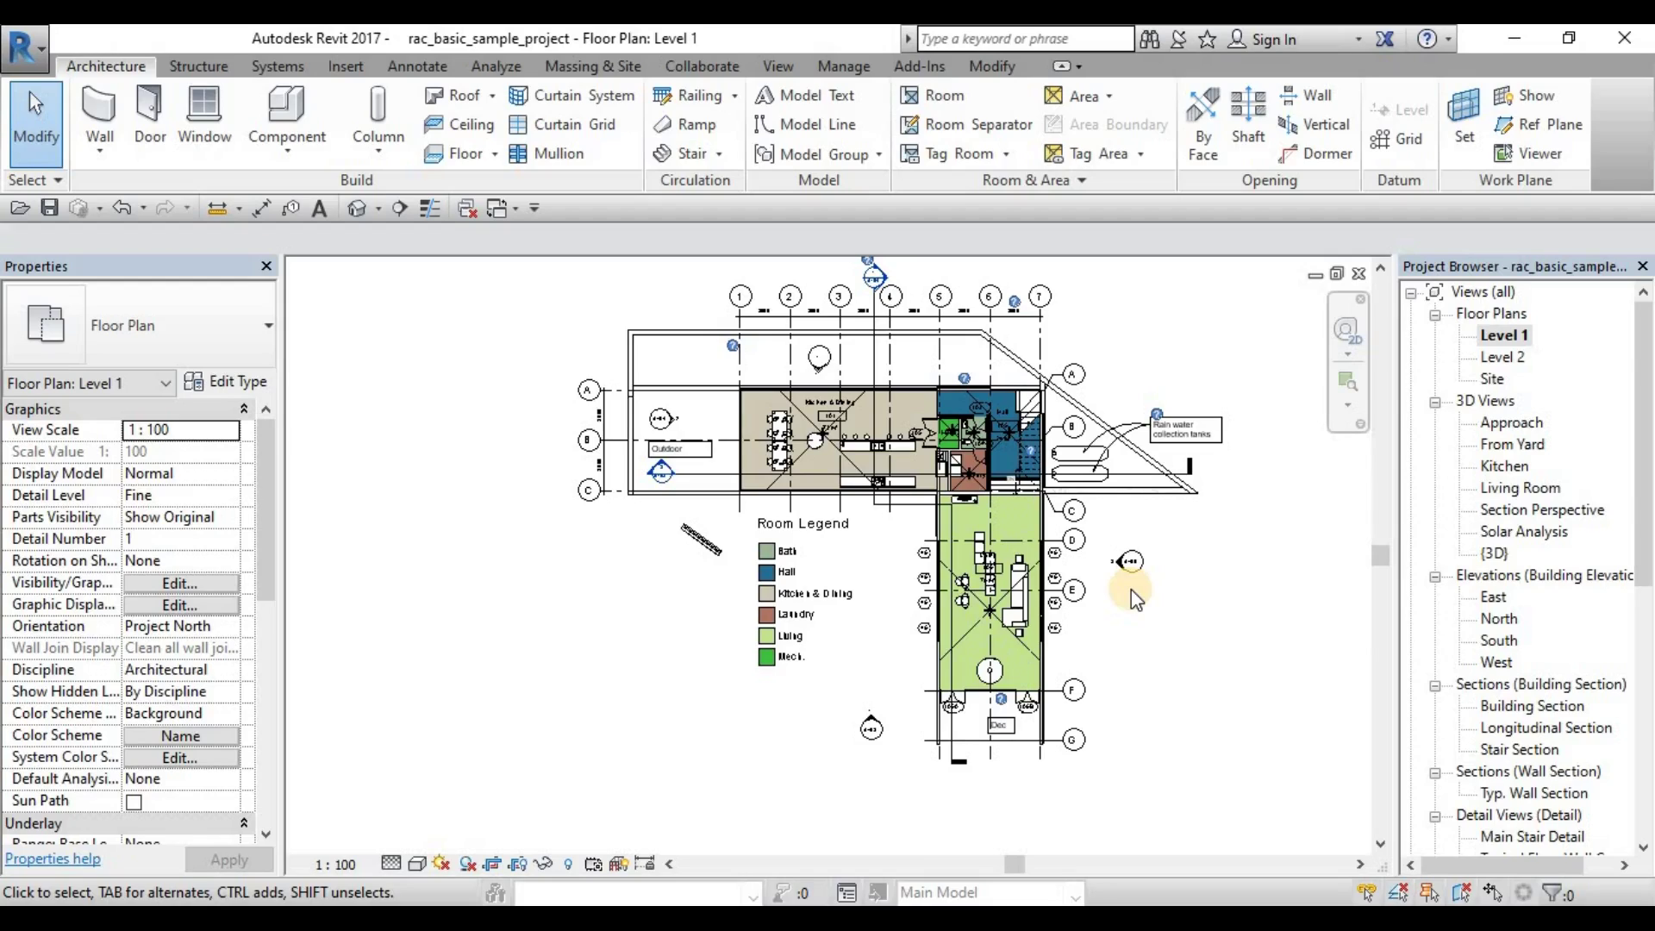
key("z")
key("f")
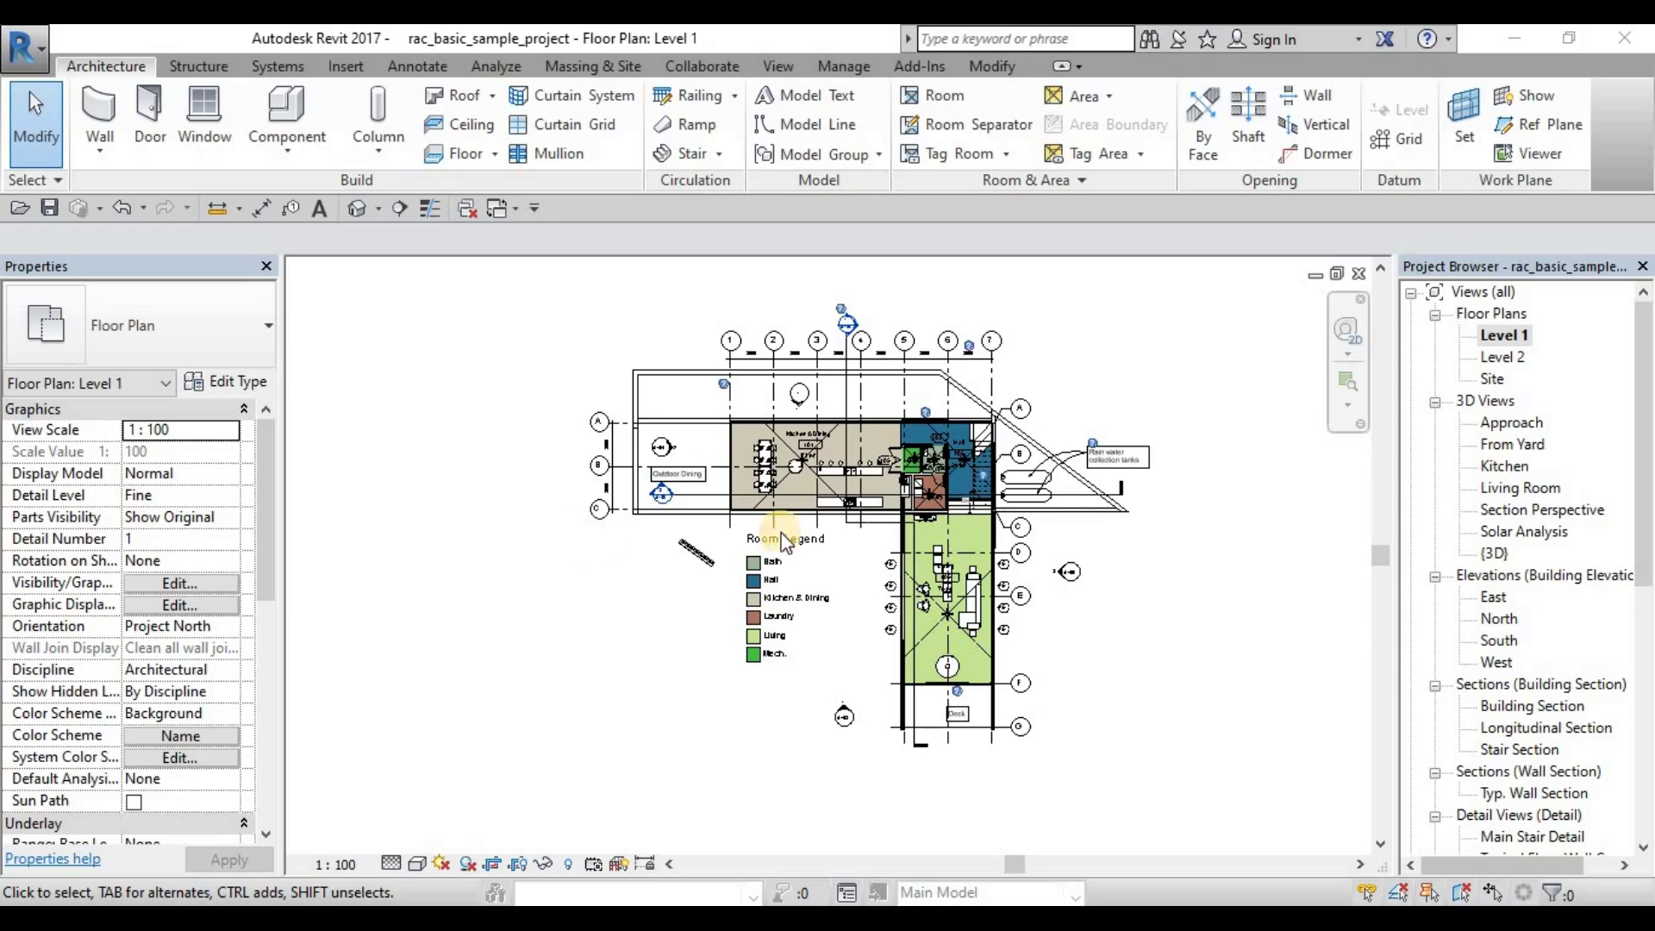
left_click(772, 584)
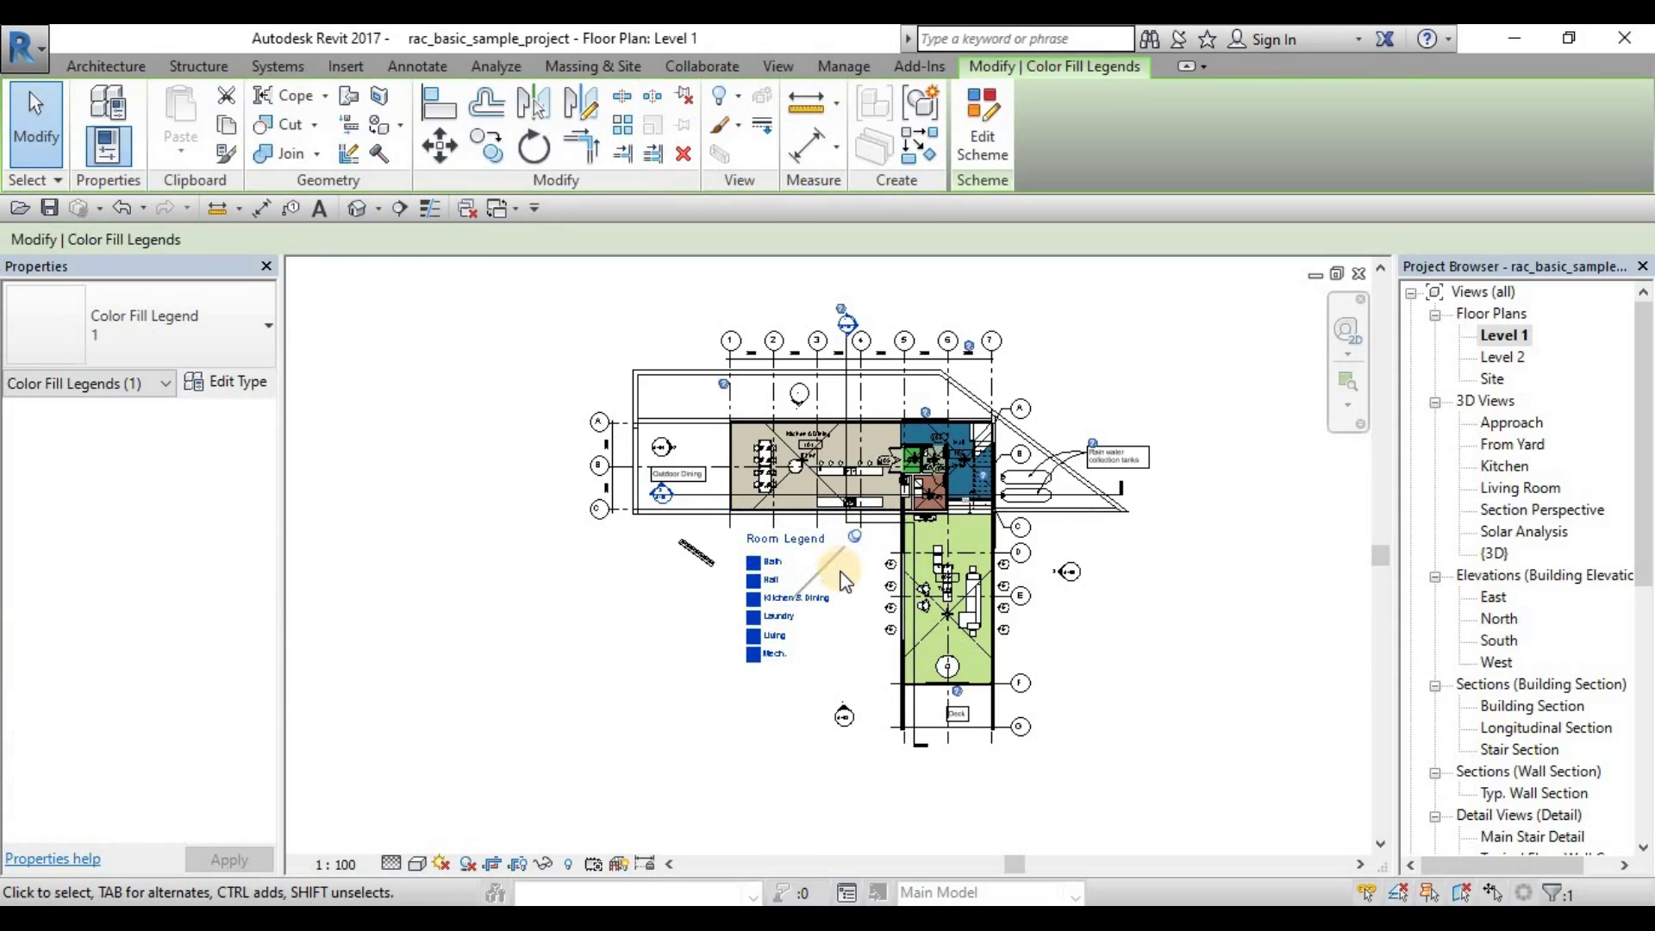
Toggle the selection of pinned elements and test it by selecting the Room Legend again
left_click(1176, 580)
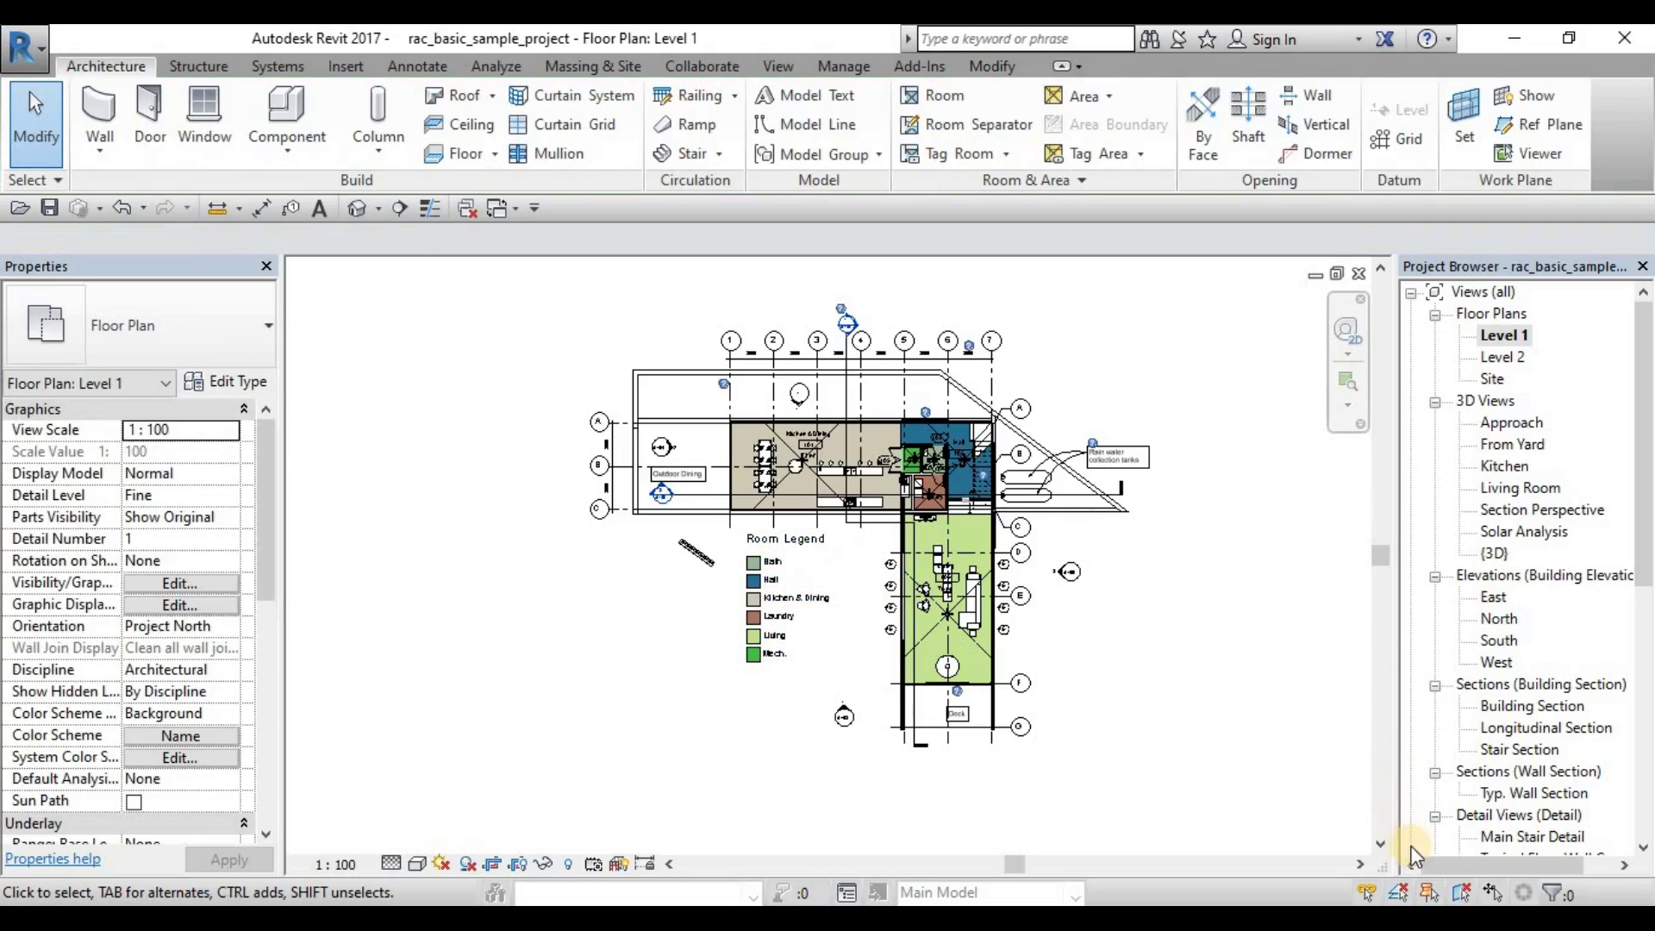
left_click(1433, 891)
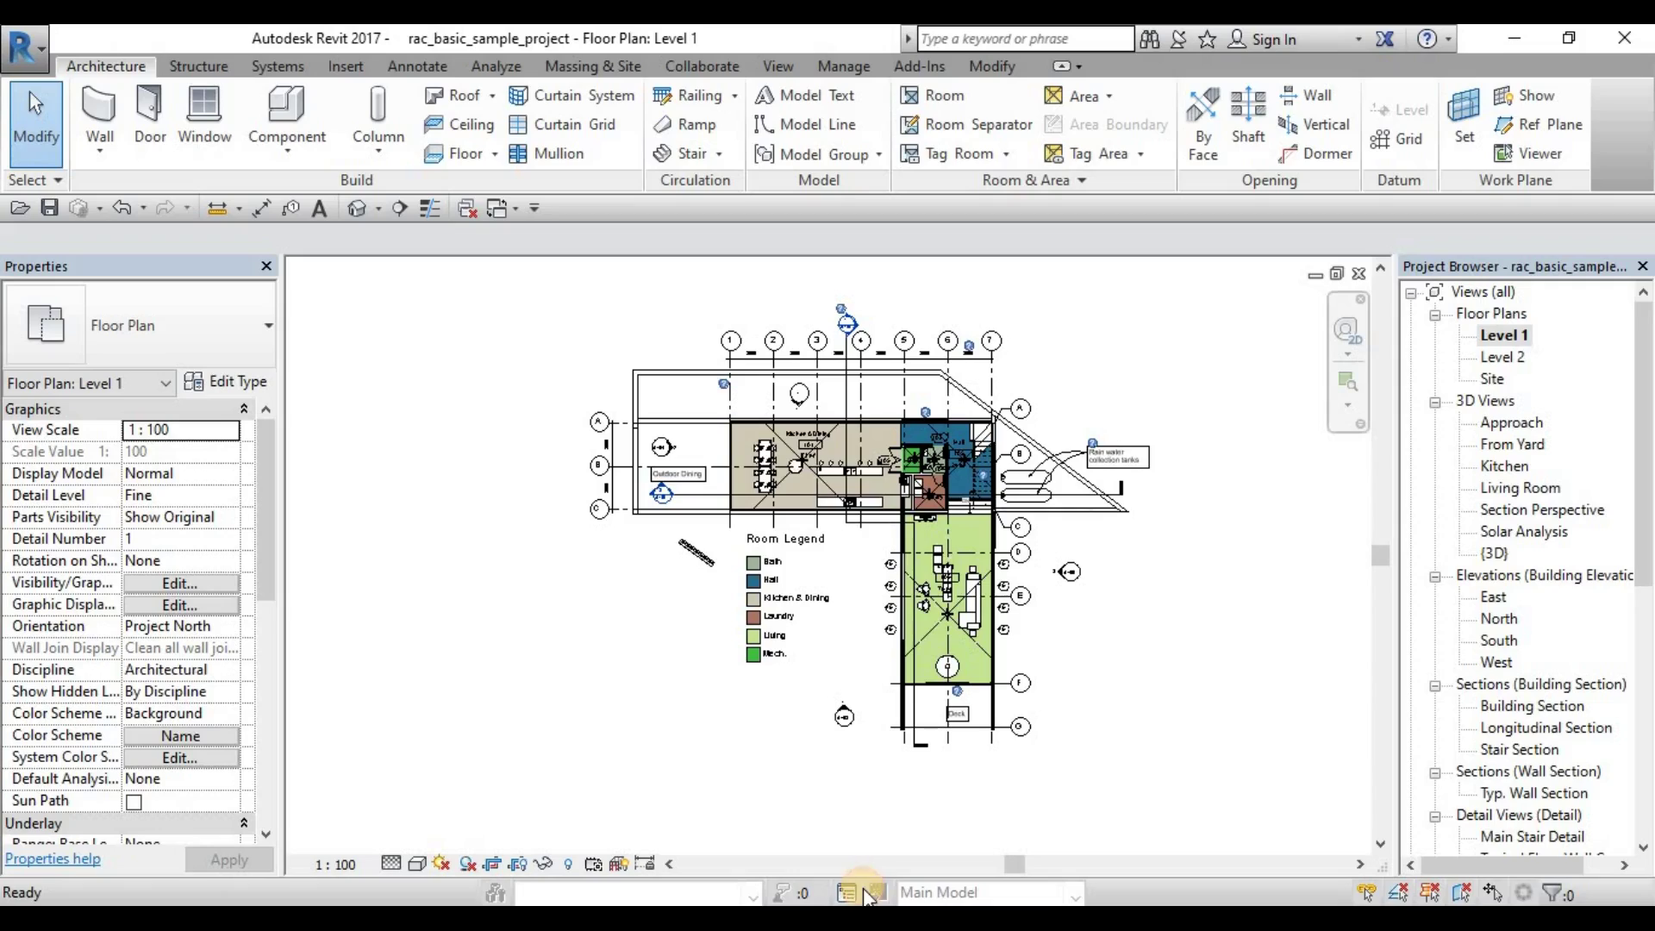
left_click(722, 537)
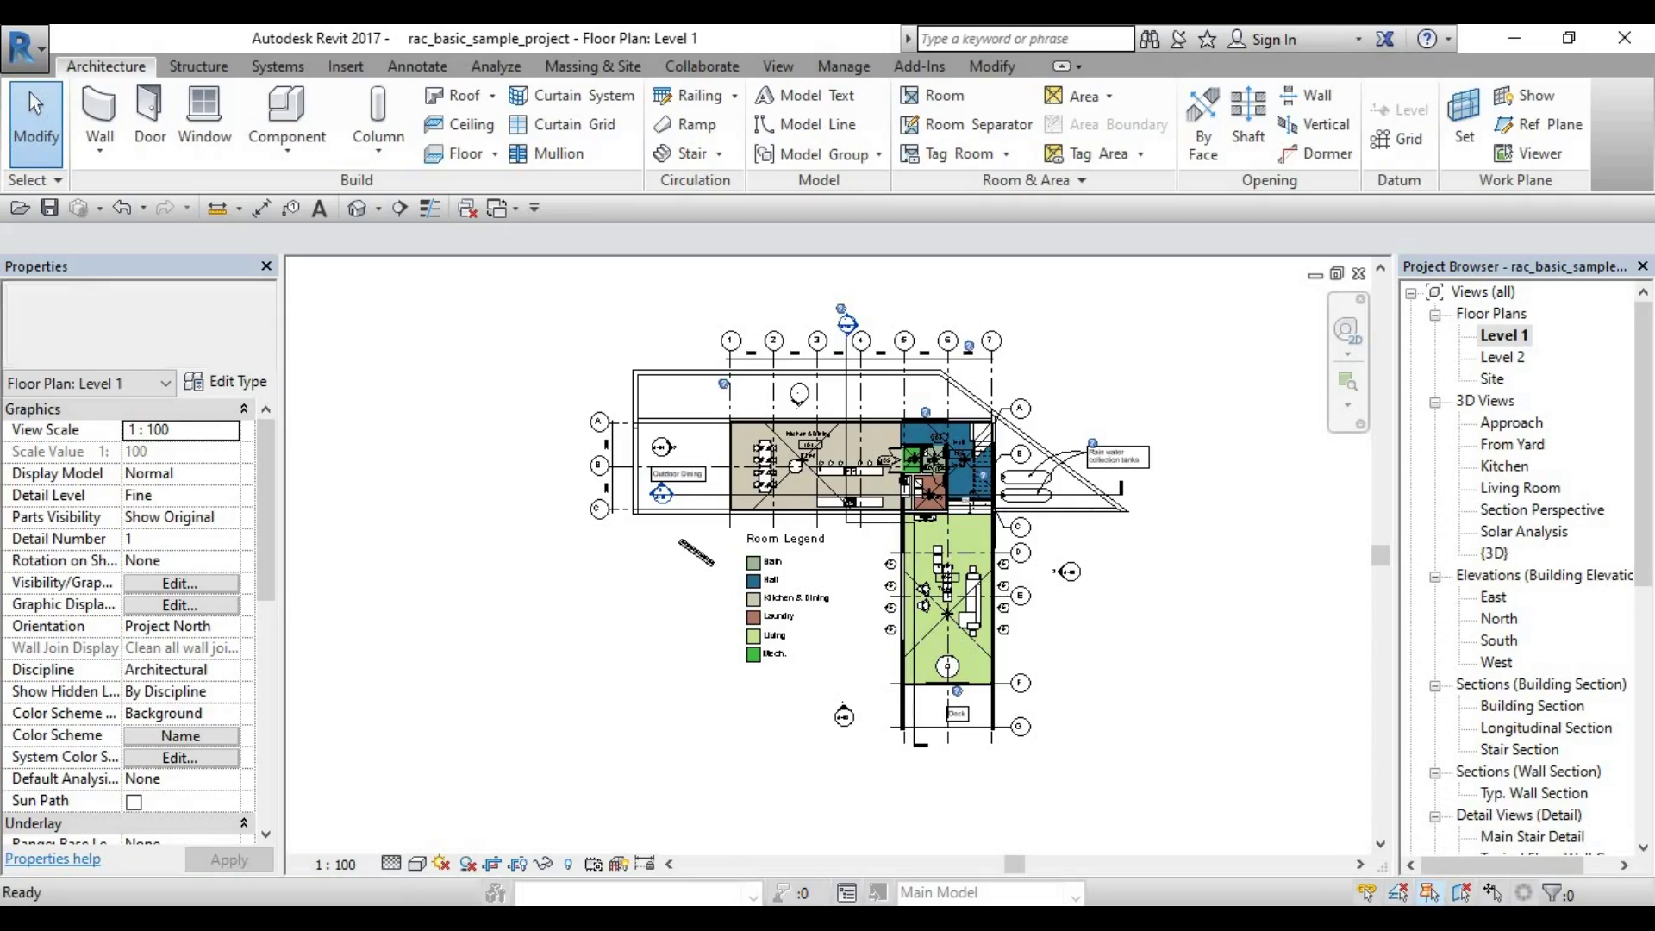
left_click(755, 652)
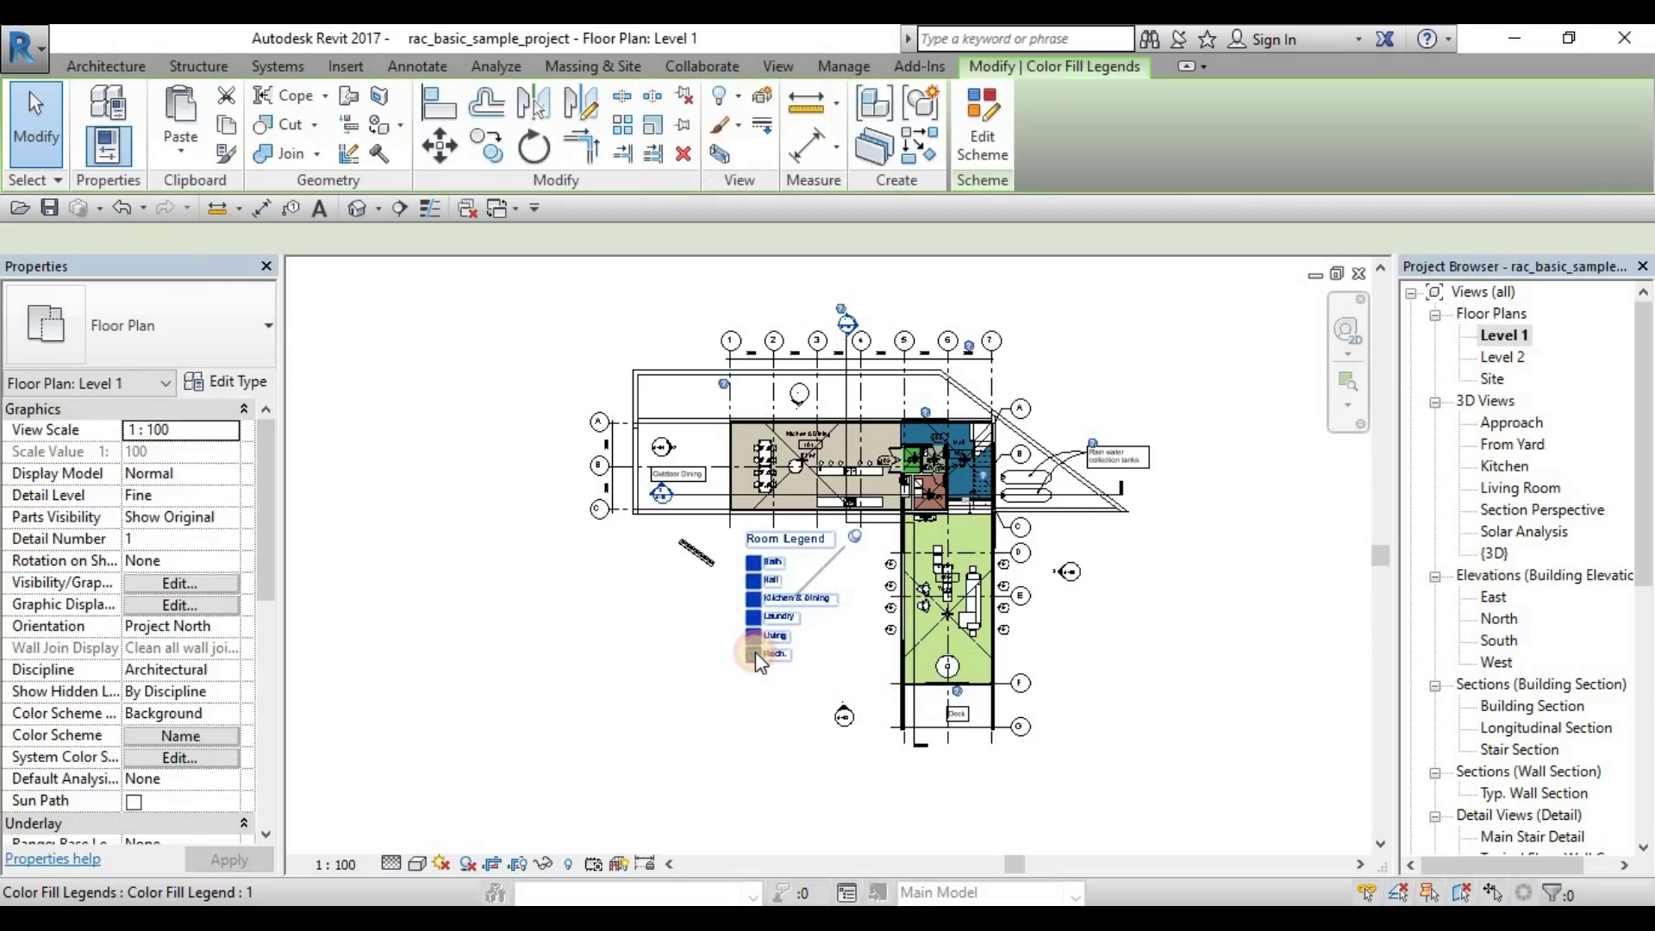
Toggle the pin on the short brick wall beside the Room Legend and test selecting the wall again
left_click(680, 555)
left_click(705, 562)
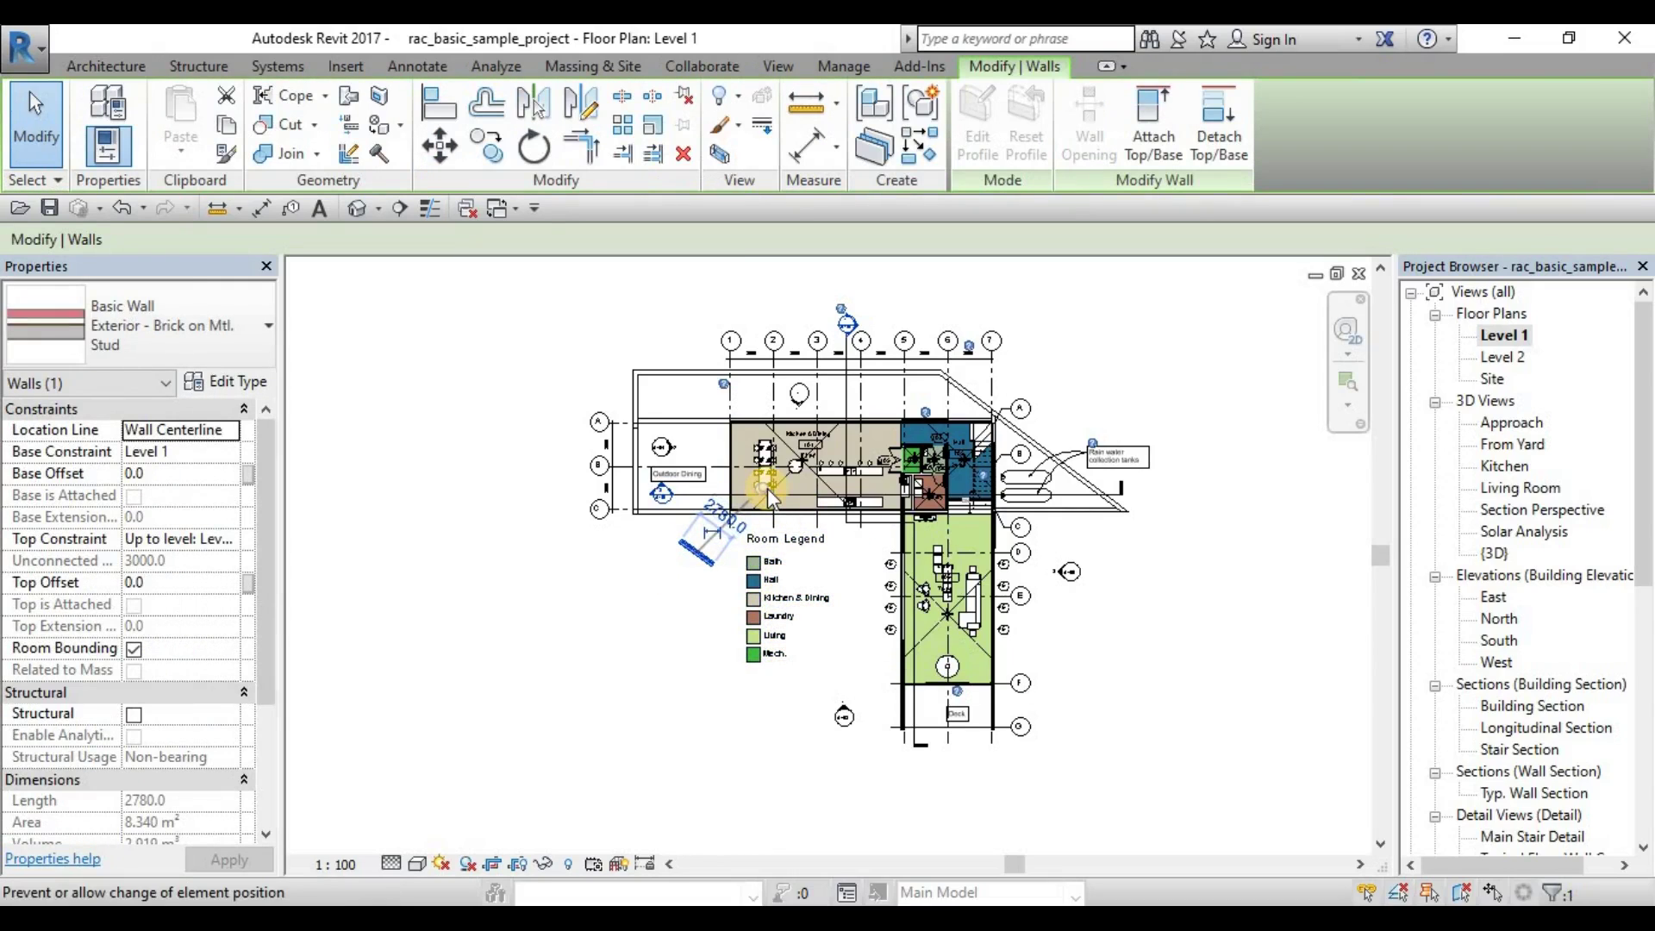
left_click(687, 562)
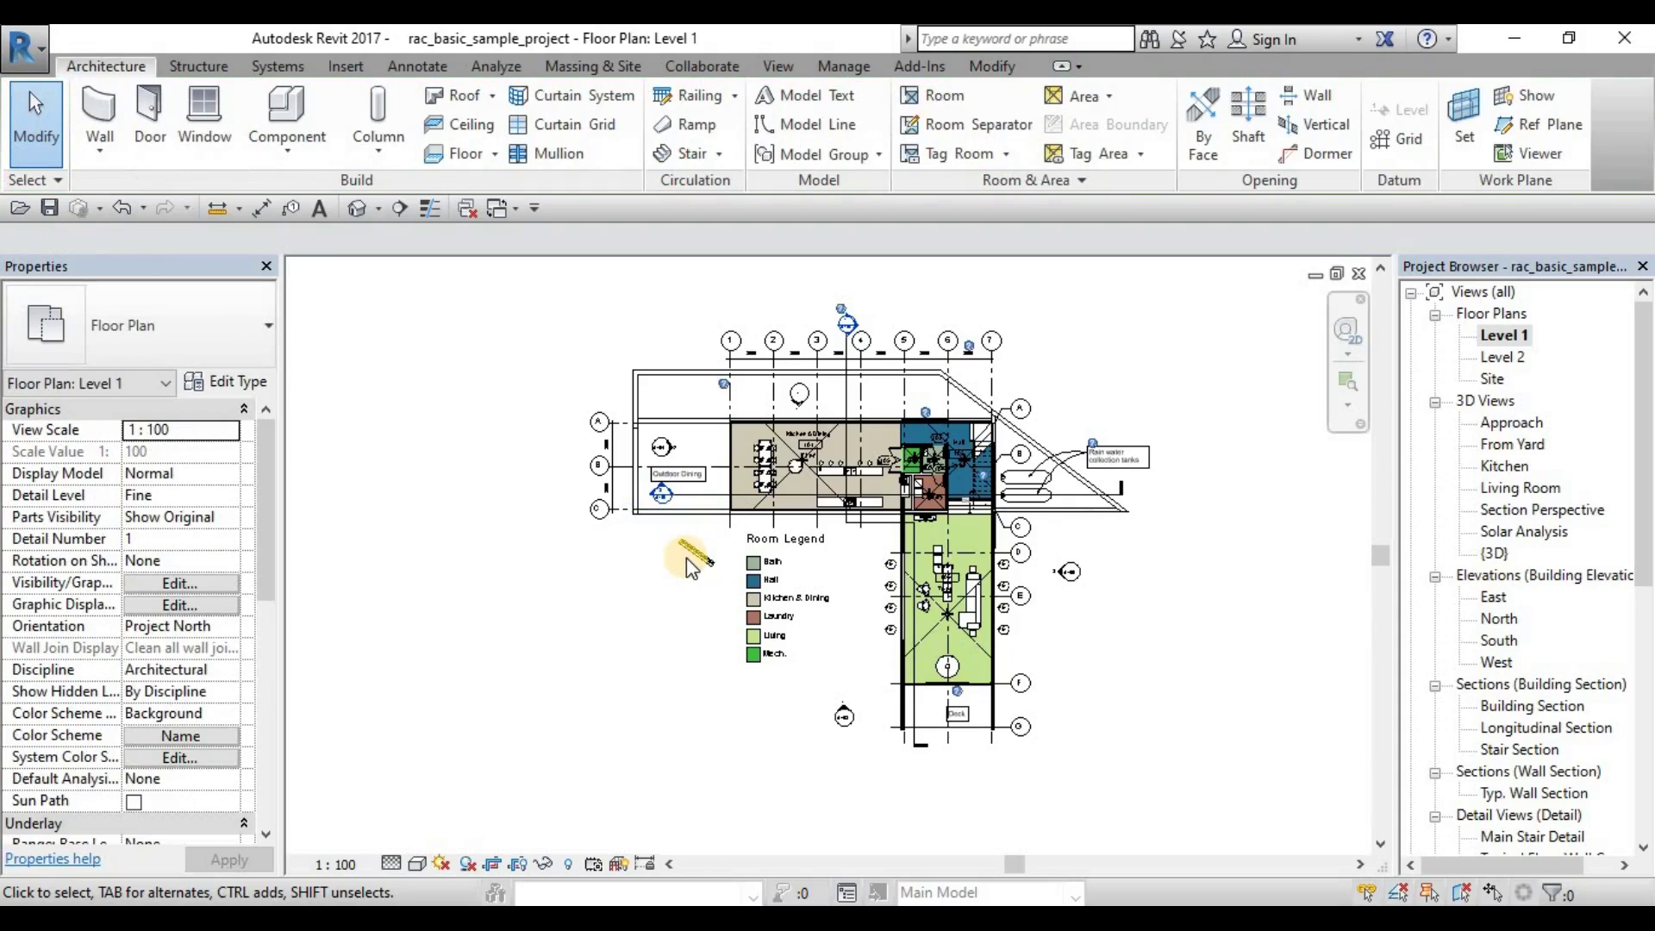
left_click(696, 553)
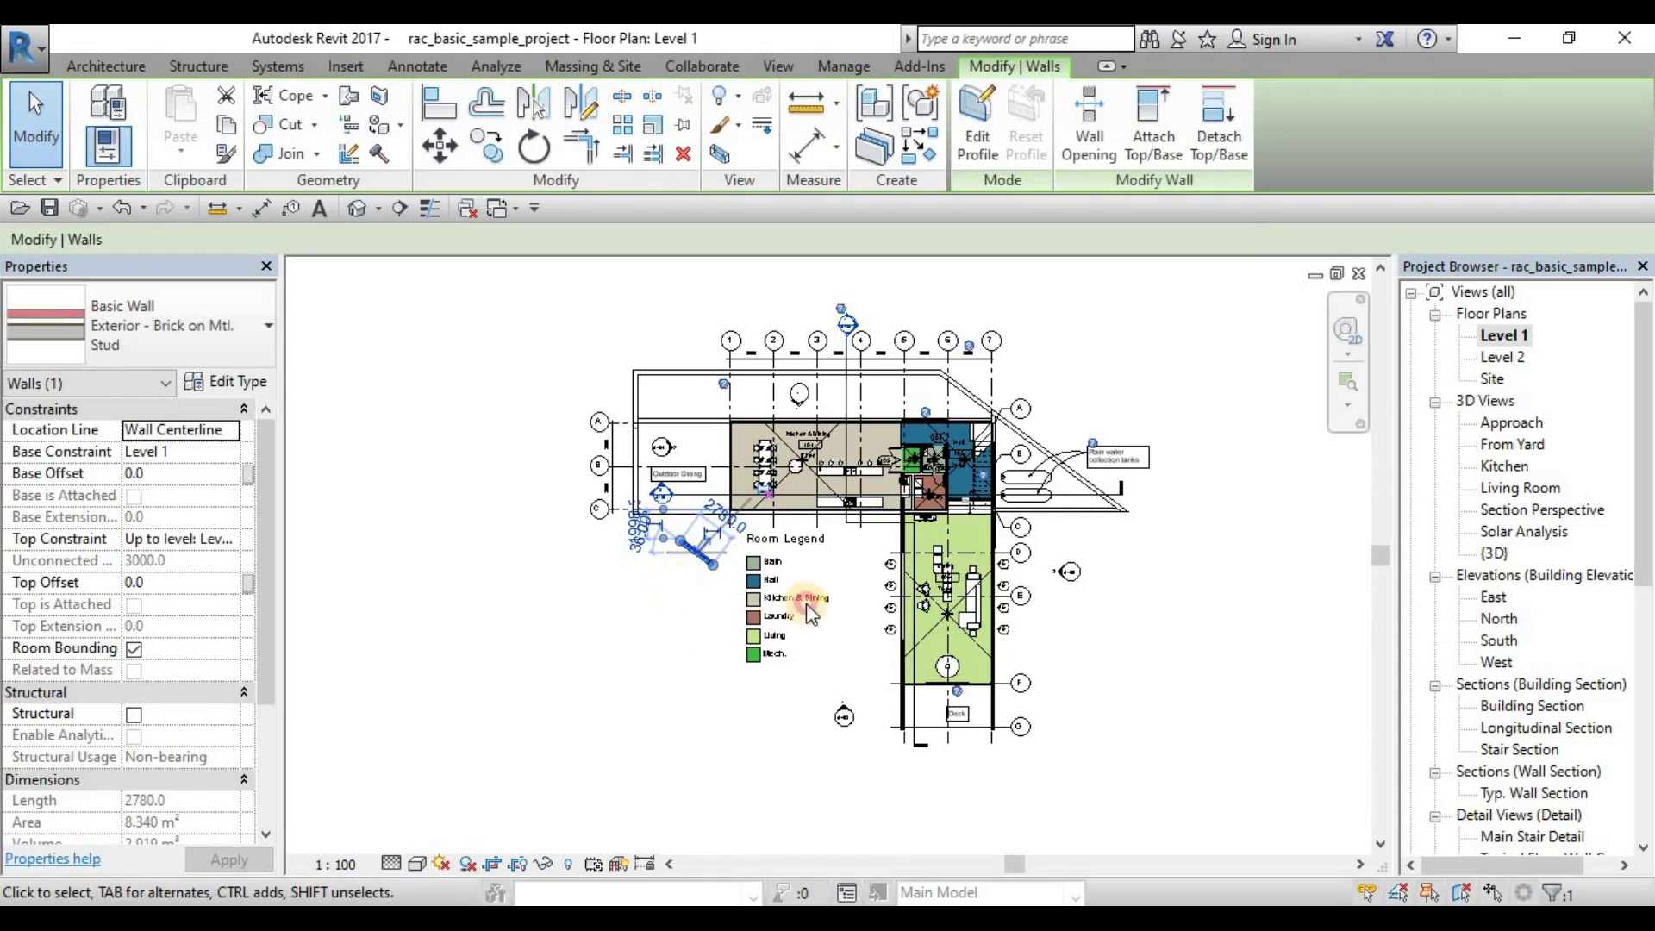
key("Escape")
Toggle the selection of pinned elements, test it with a selection window around the Room Legend, and reselect the brick wall to check its pin
left_click(1429, 893)
left_click_drag(878, 735, 617, 531)
key("Escape")
left_click(697, 553)
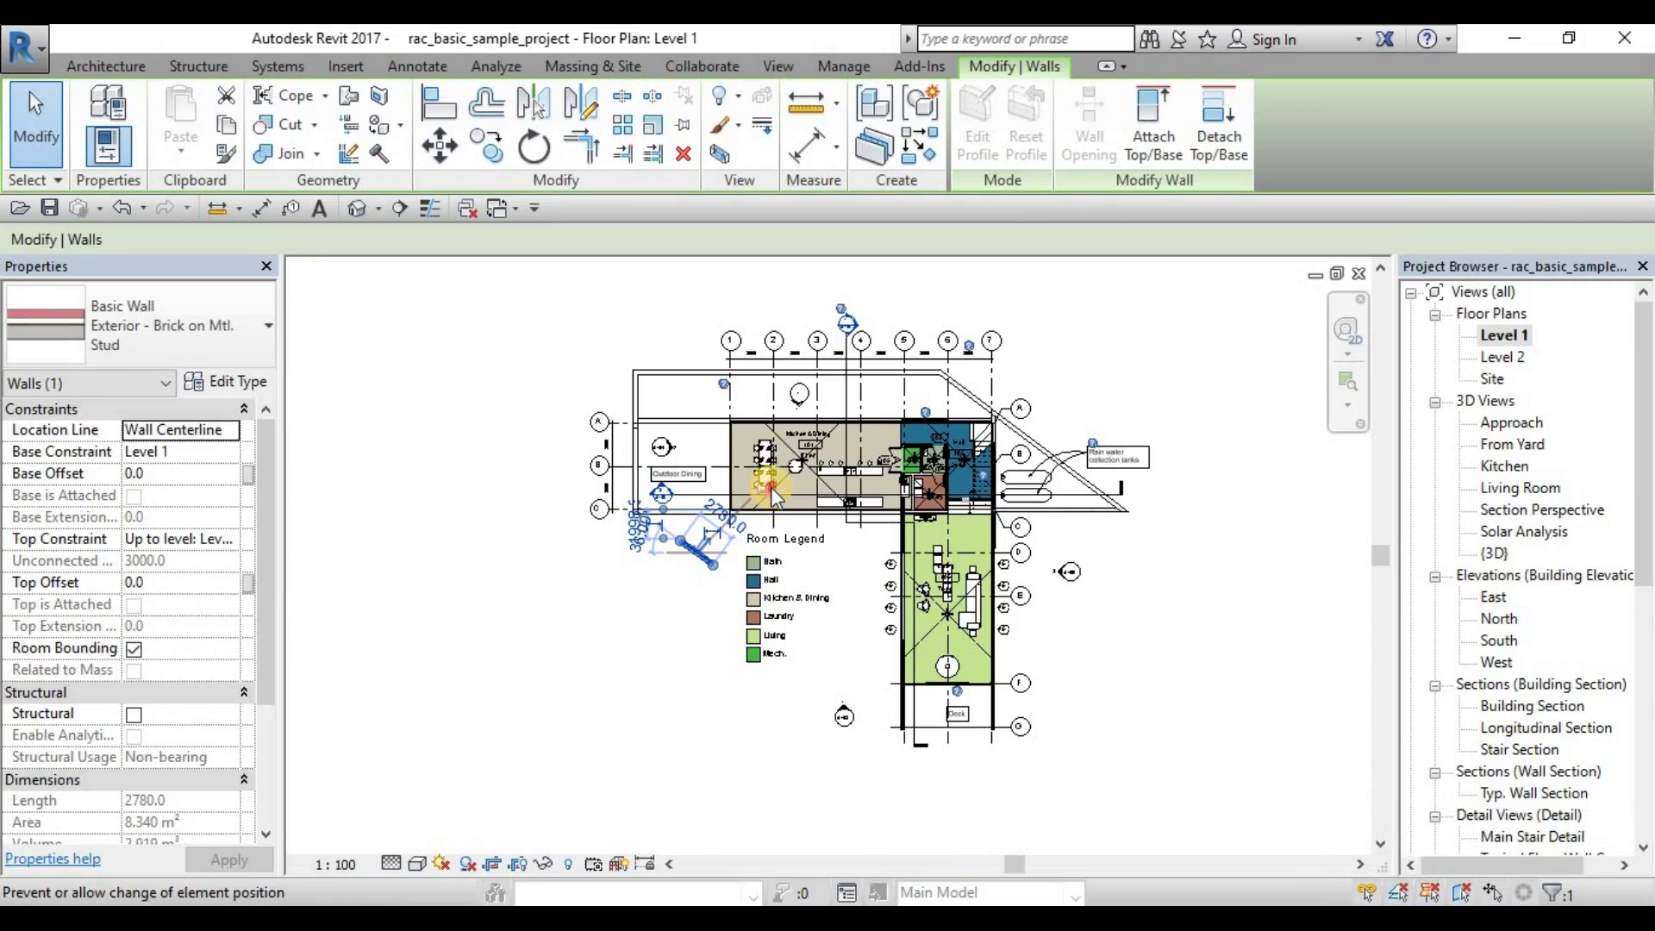
key("Escape")
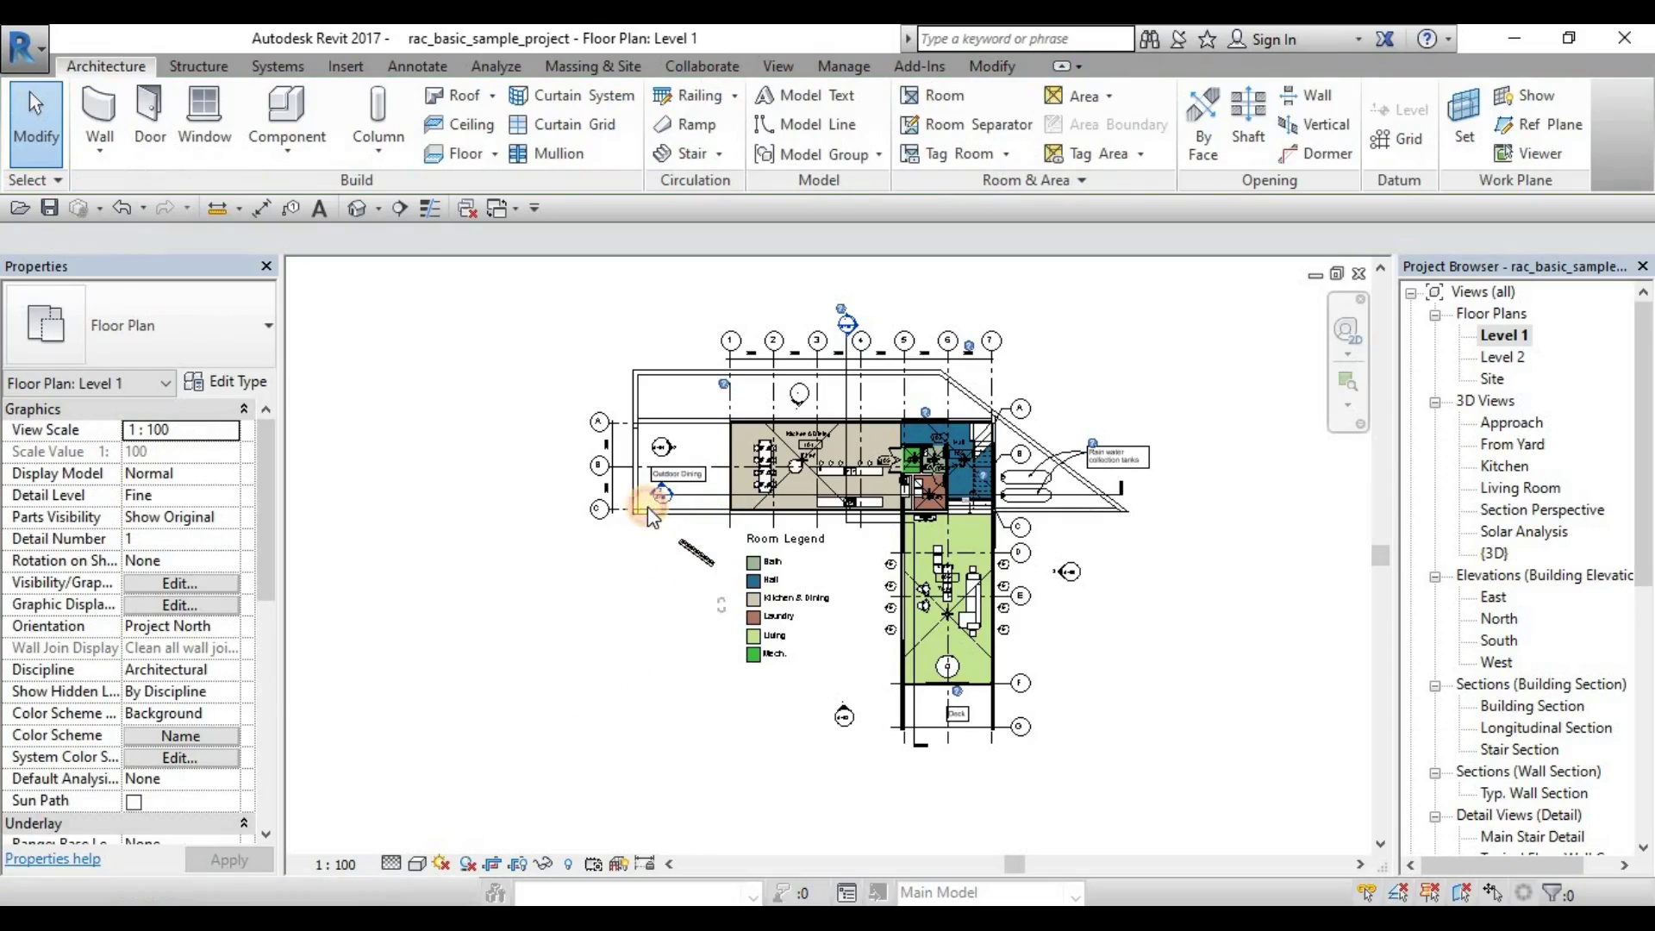
Select the entire floor plan with its legend and unpin all selected elements
left_click(764, 640)
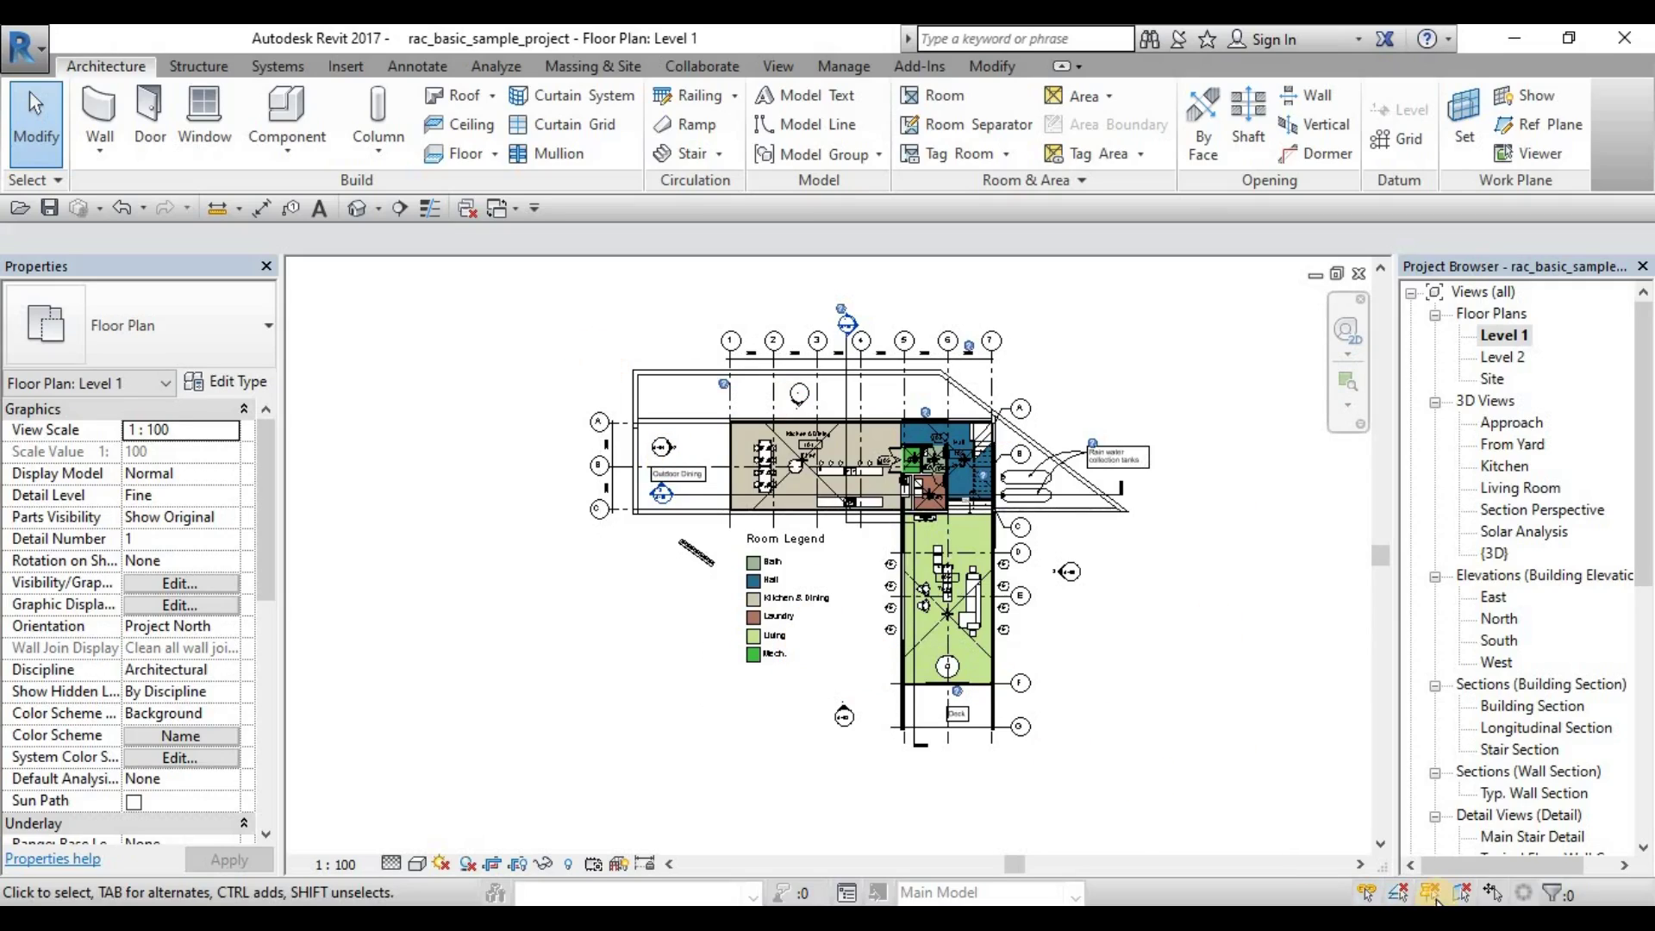
left_click_drag(1046, 685, 456, 294)
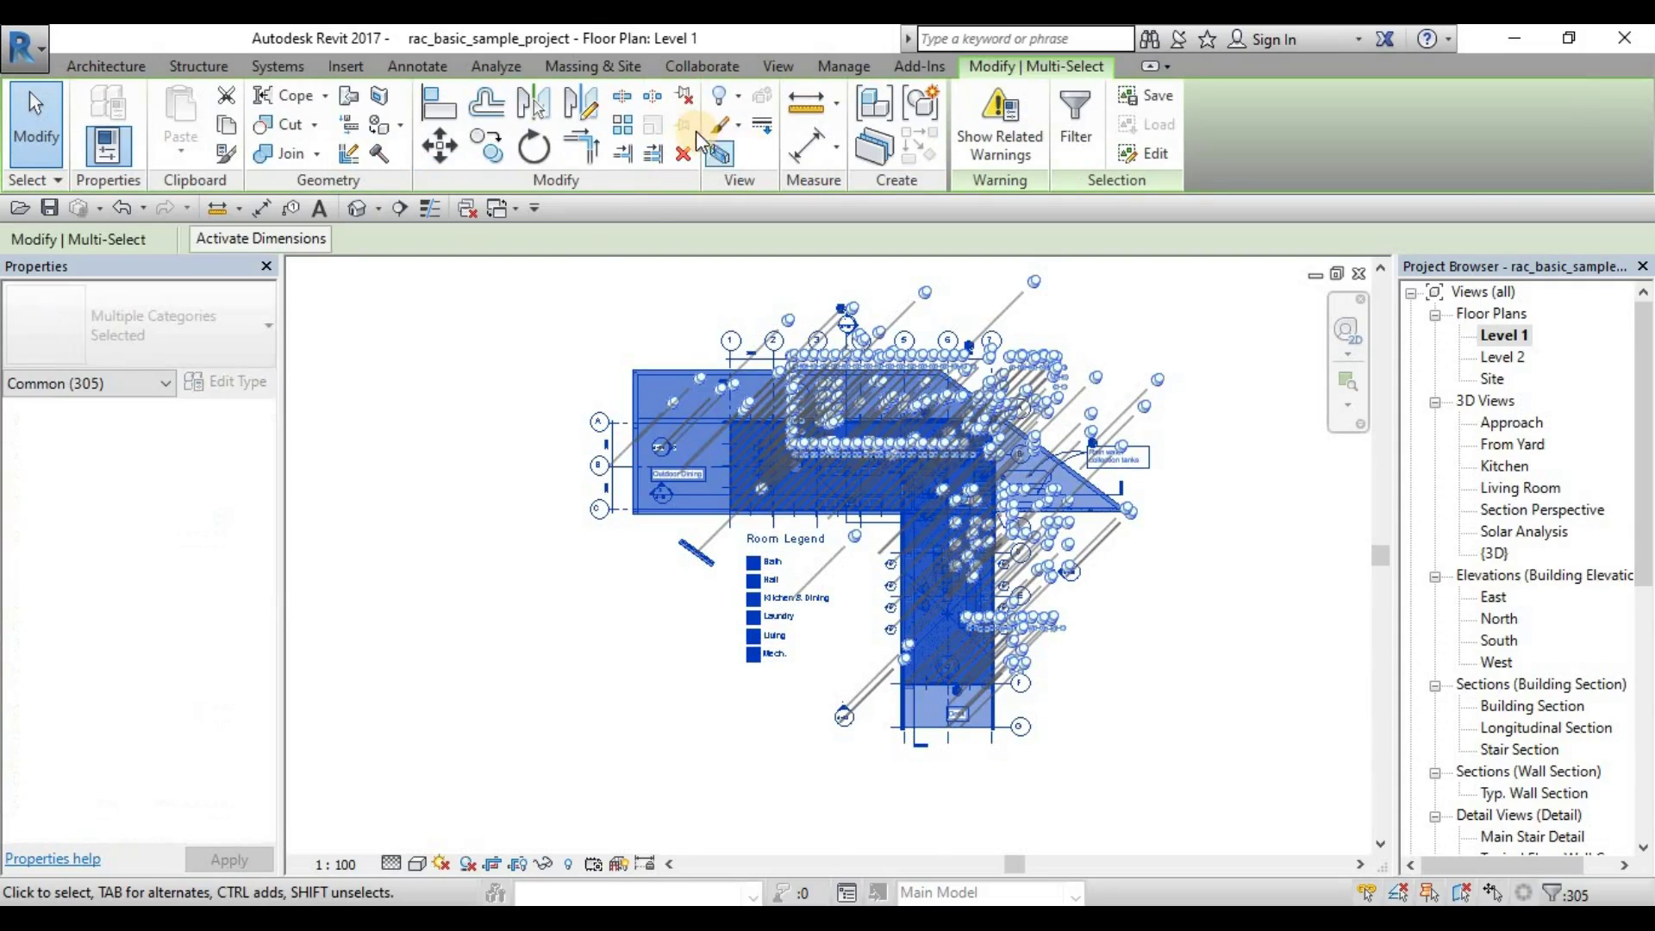
left_click(686, 99)
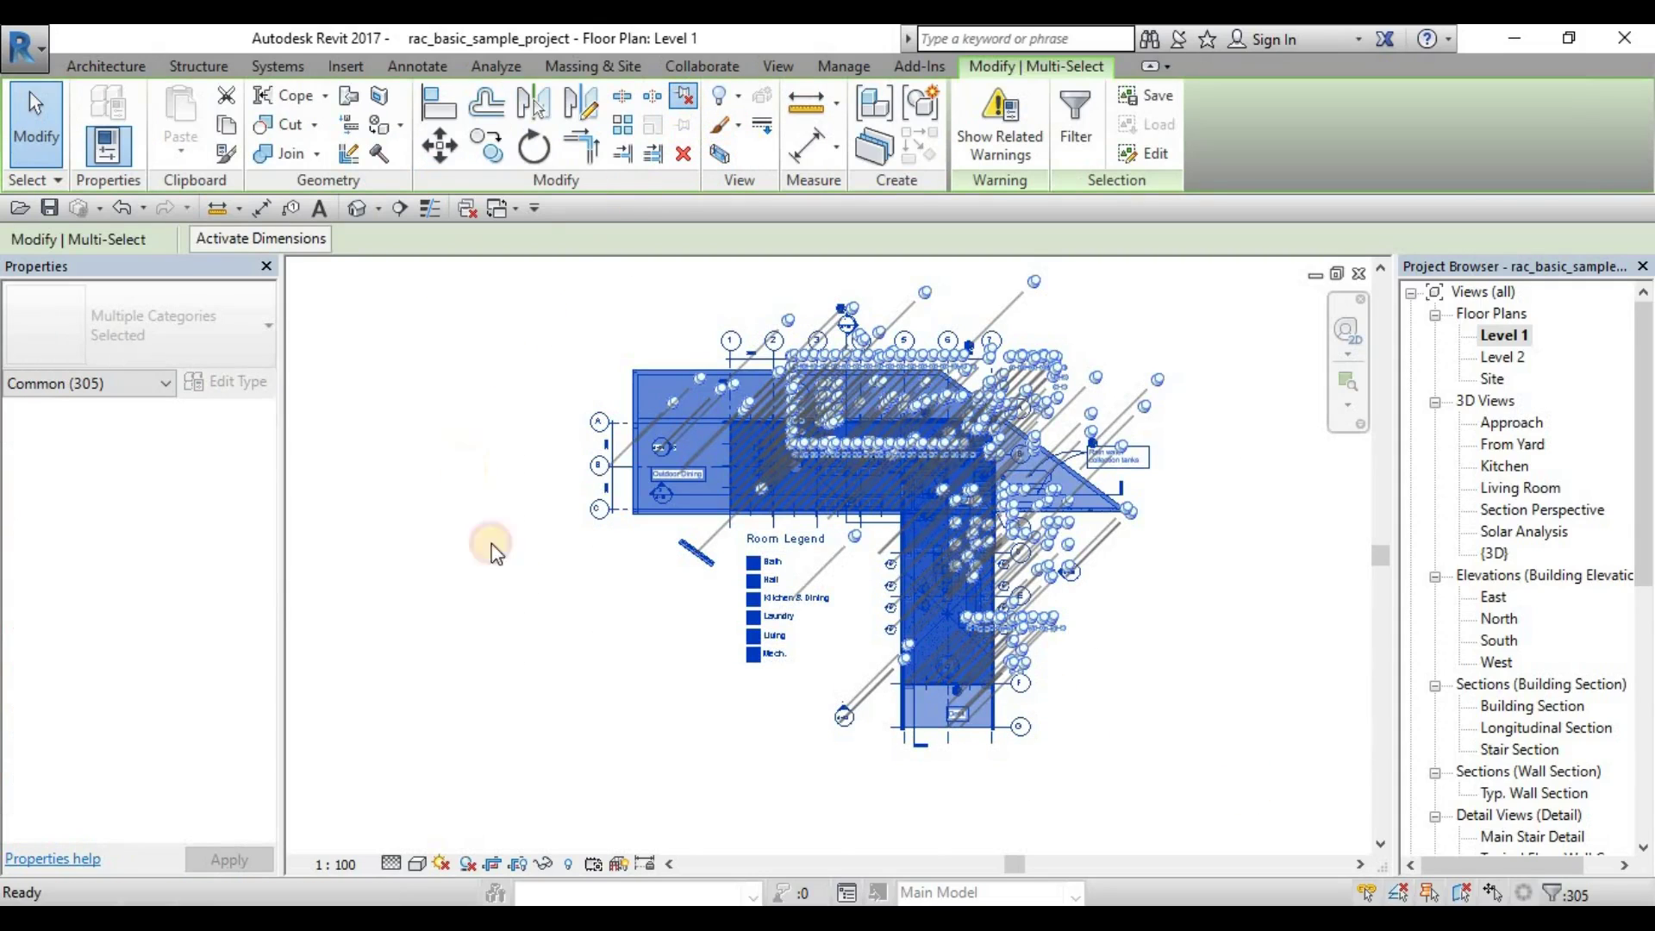
left_click(552, 638)
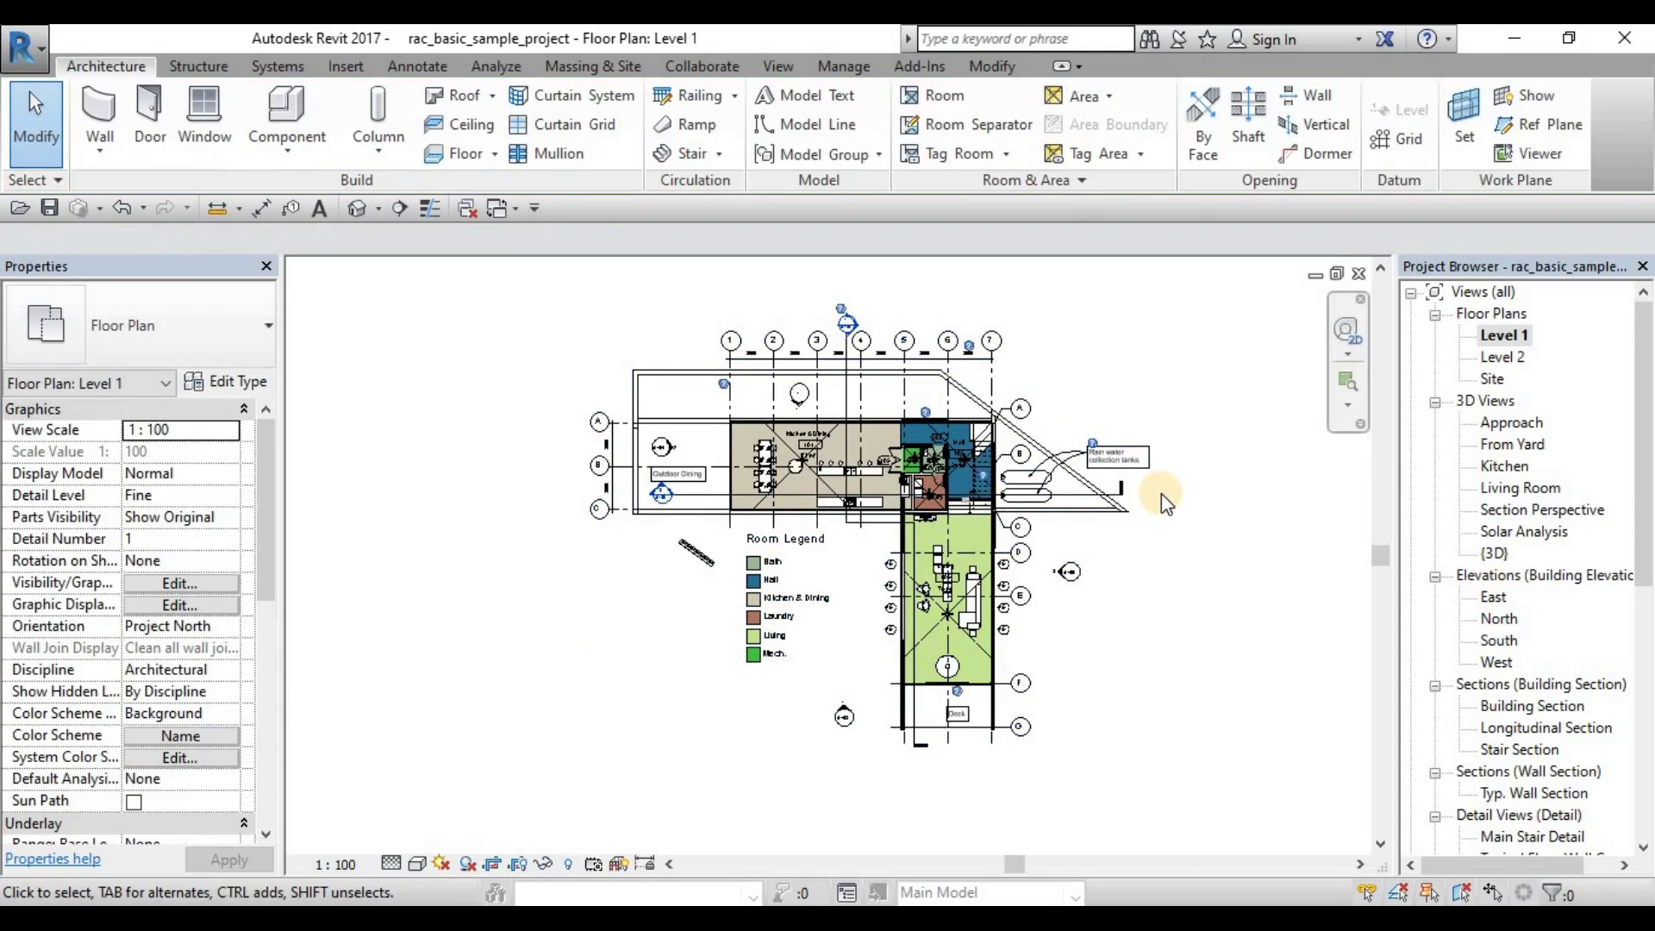
Examine the lower perimeter walls and the short brick wall by selecting each in turn, and clear the selection
left_click(1103, 516)
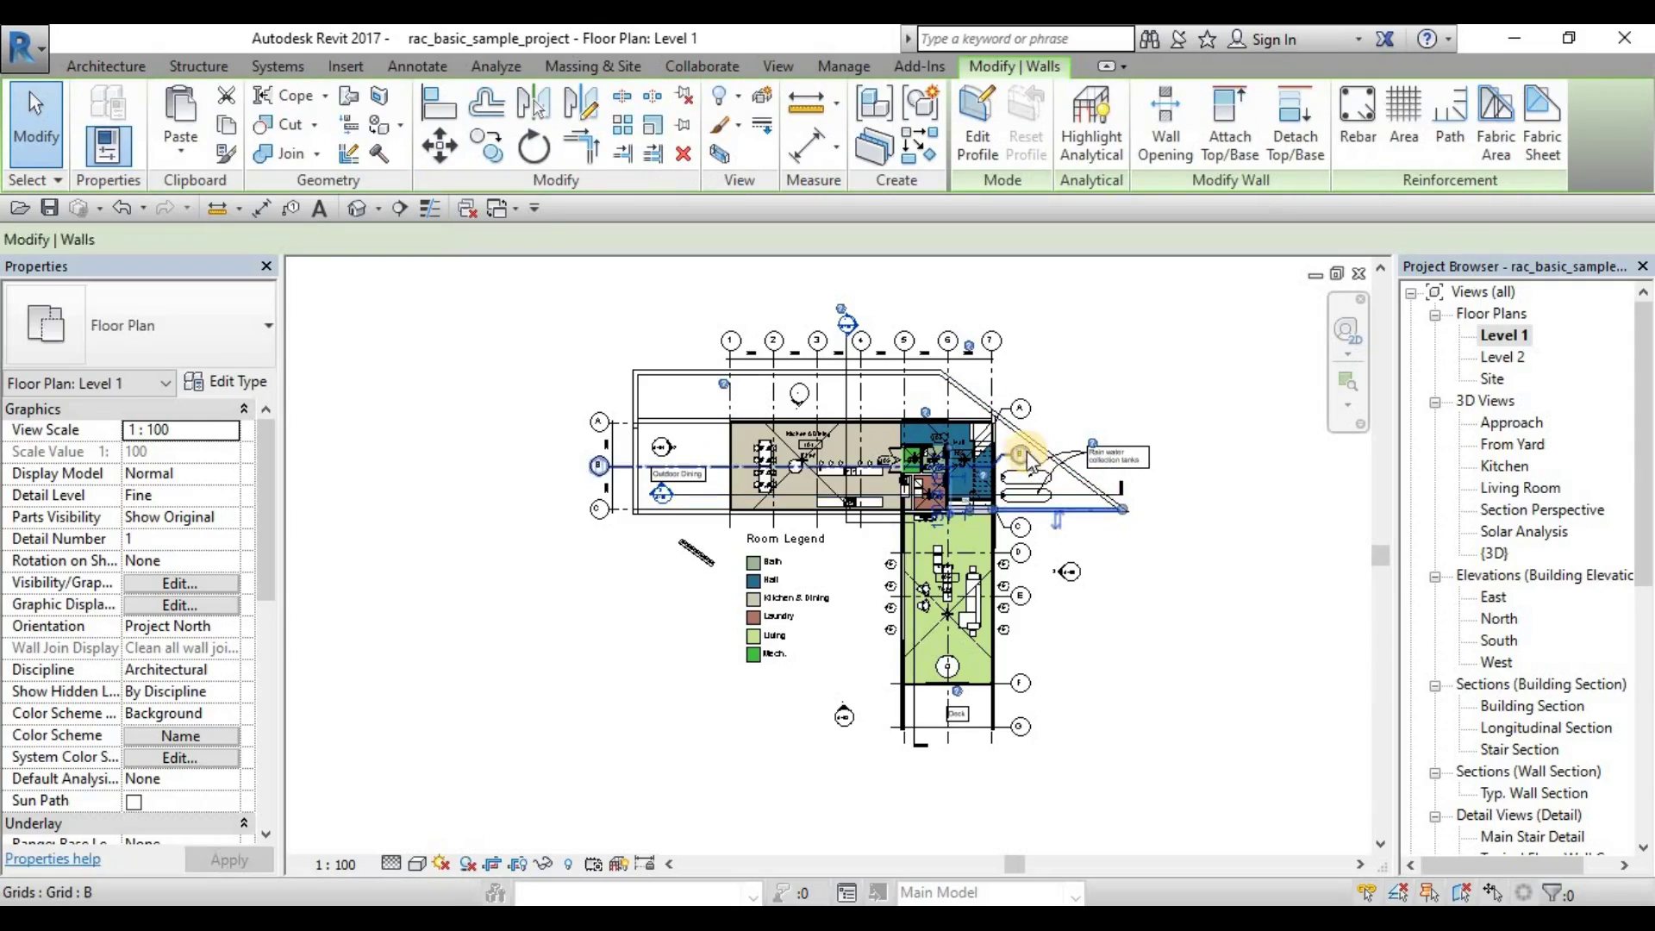
key("Escape")
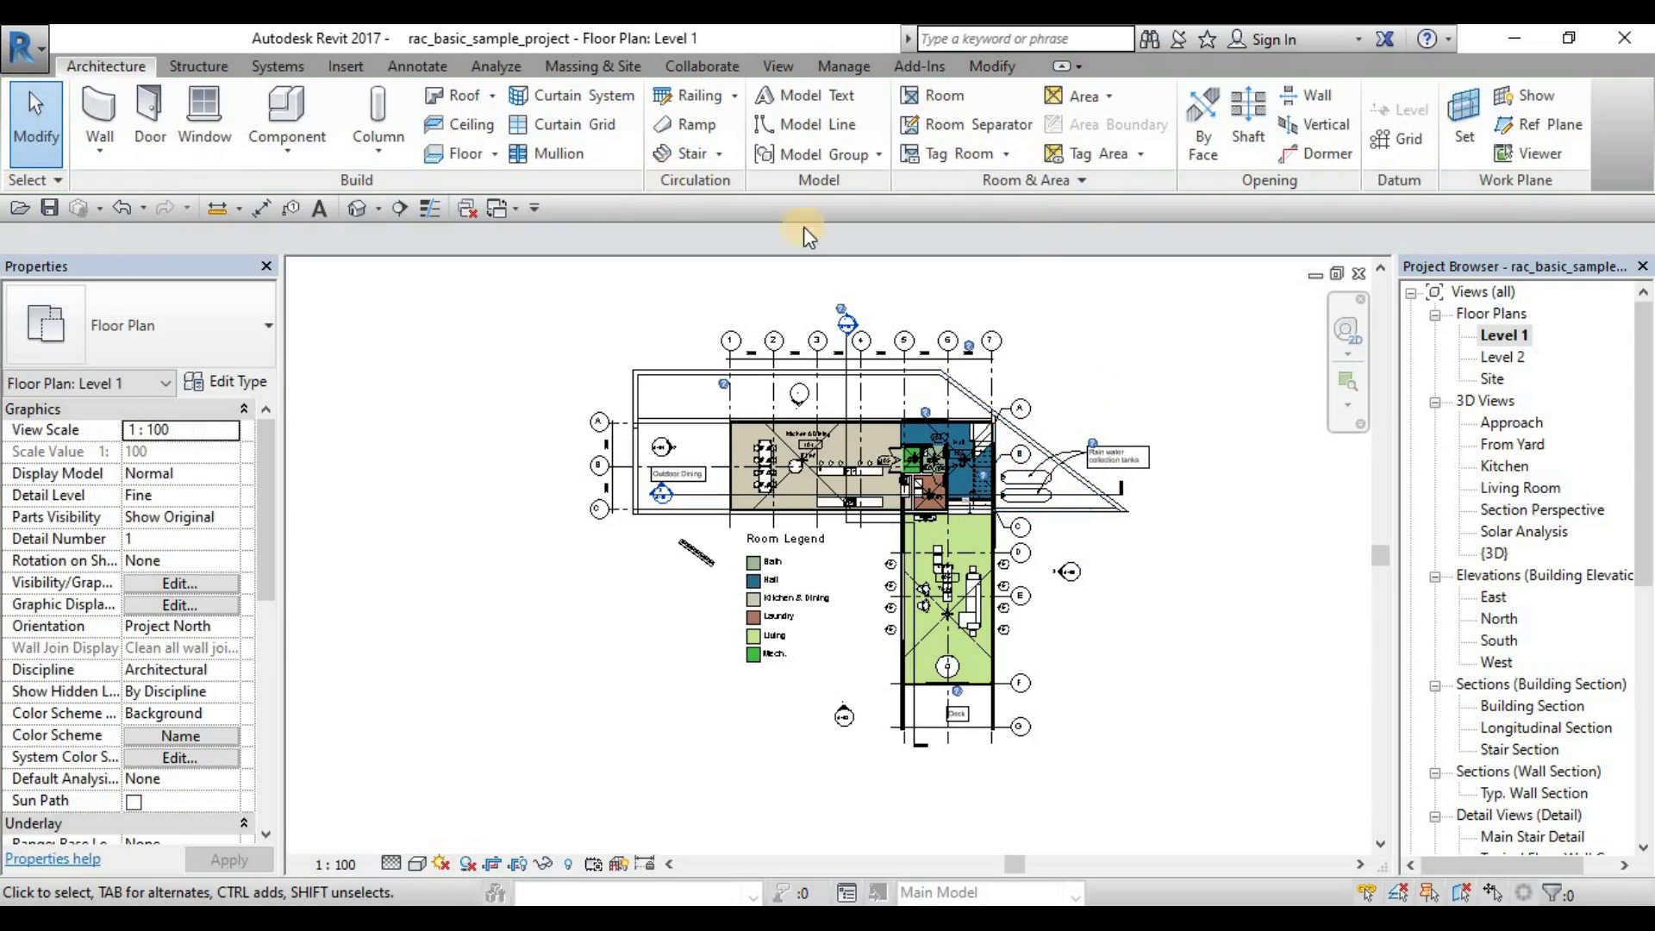
left_click(692, 515)
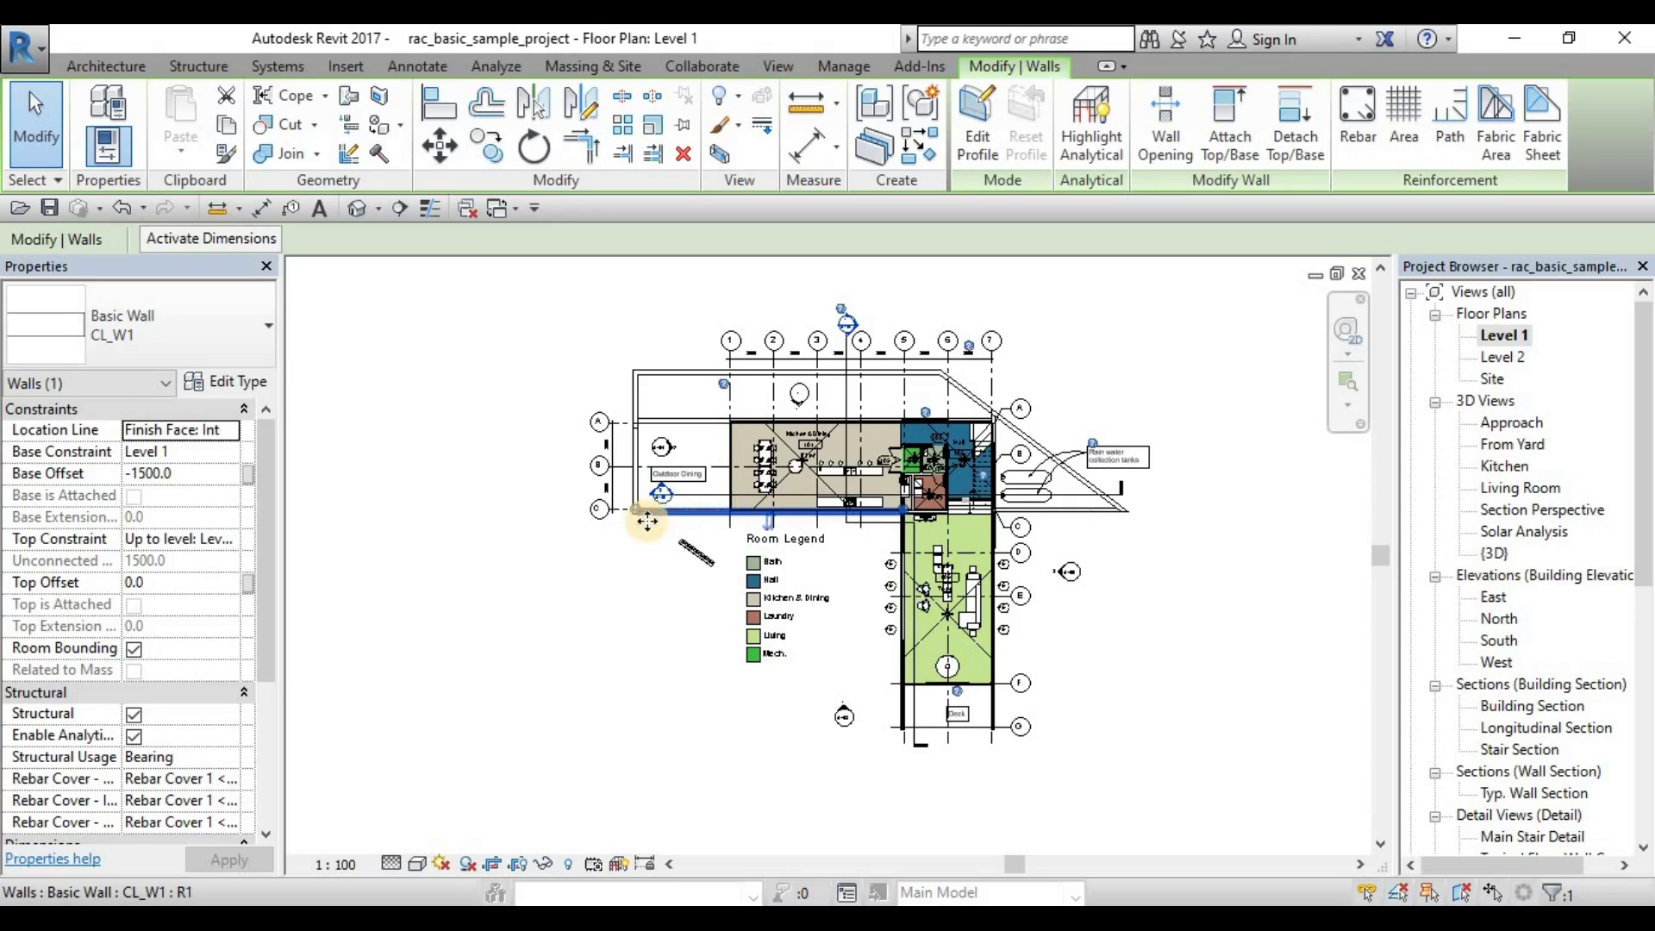
left_click(687, 565)
left_click(694, 556)
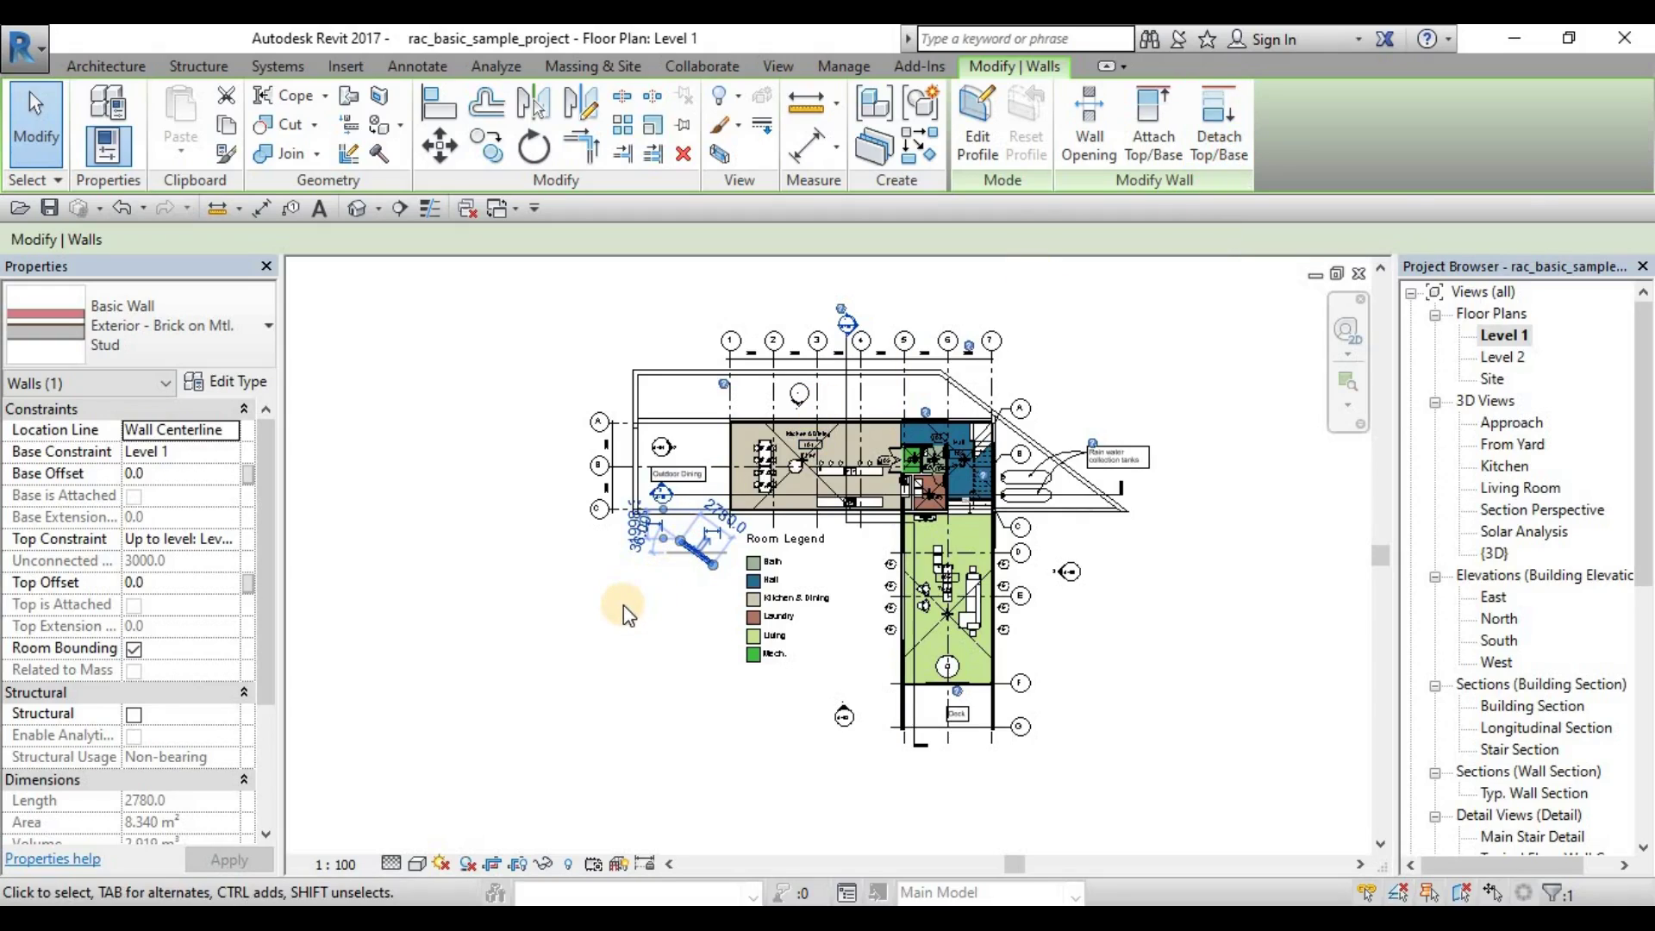
left_click(687, 559)
left_click(691, 560)
left_click(571, 626)
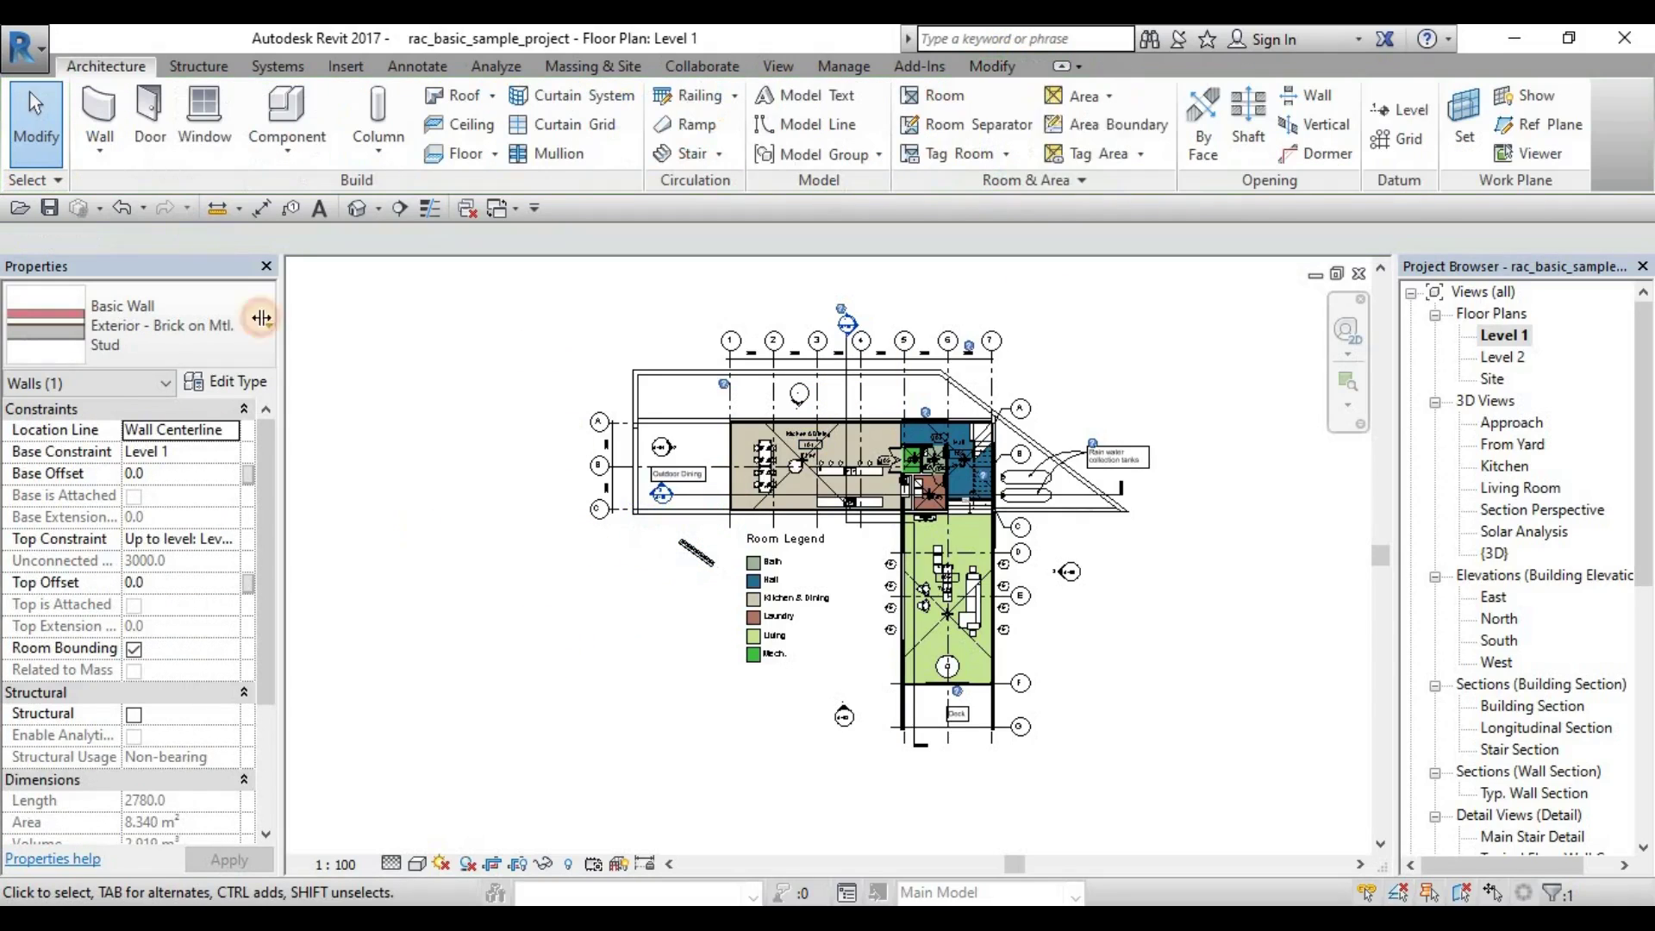
Look through the Structure, Modify, Architecture, Systems and Insert tool sets
left_click(188, 65)
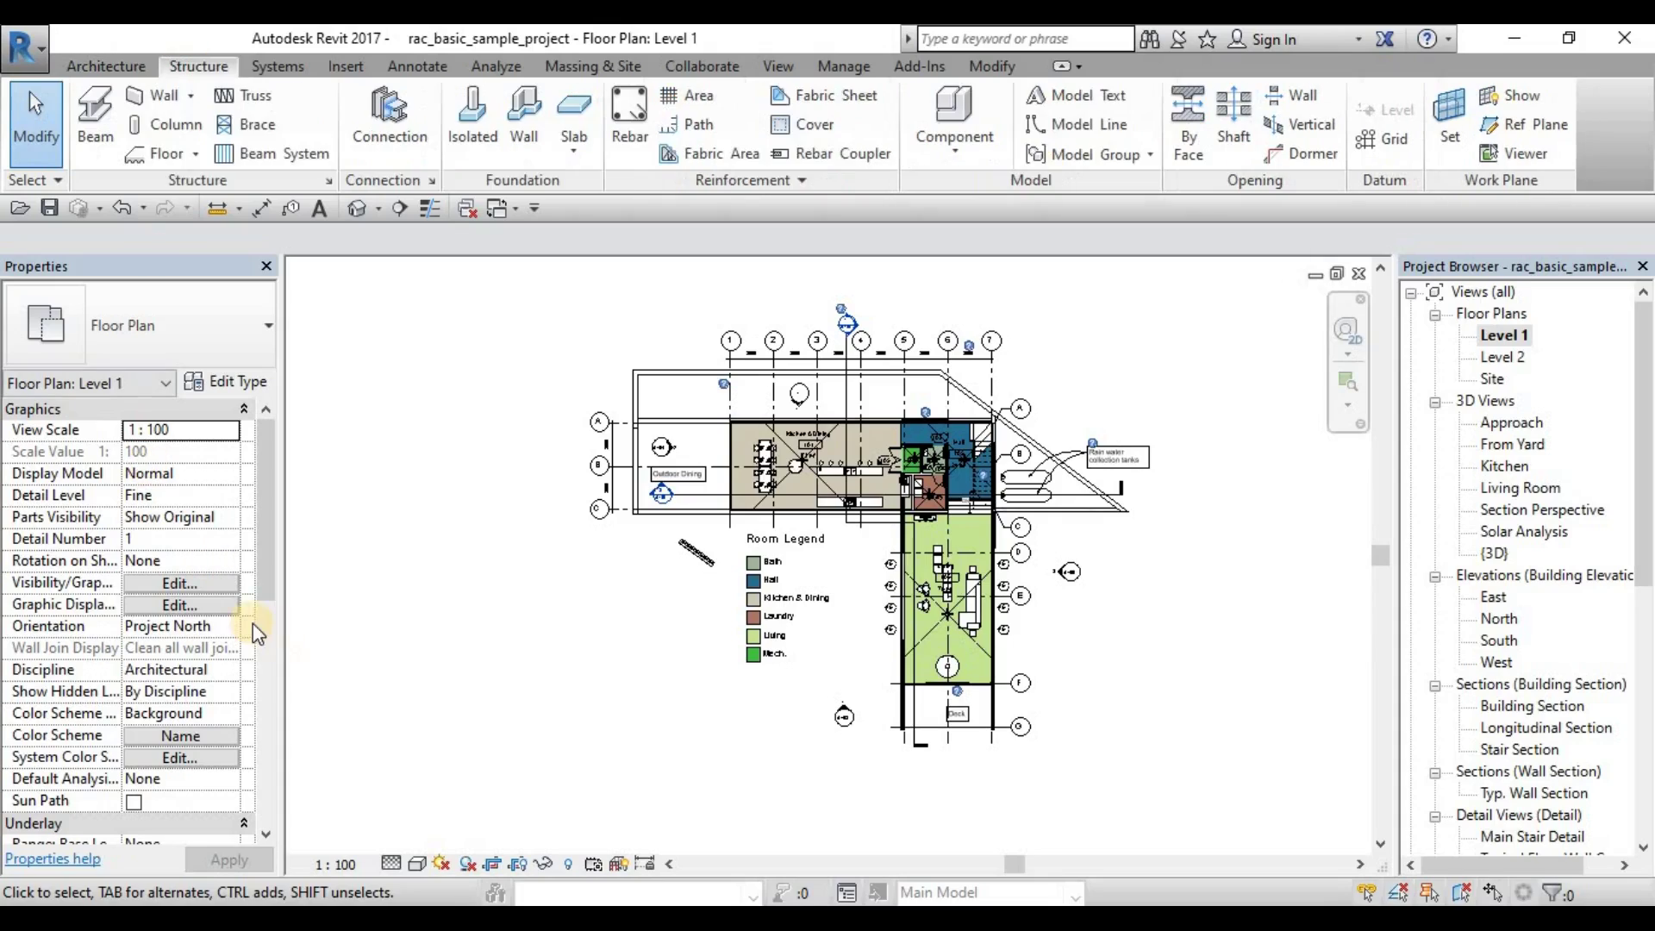
left_click(1000, 71)
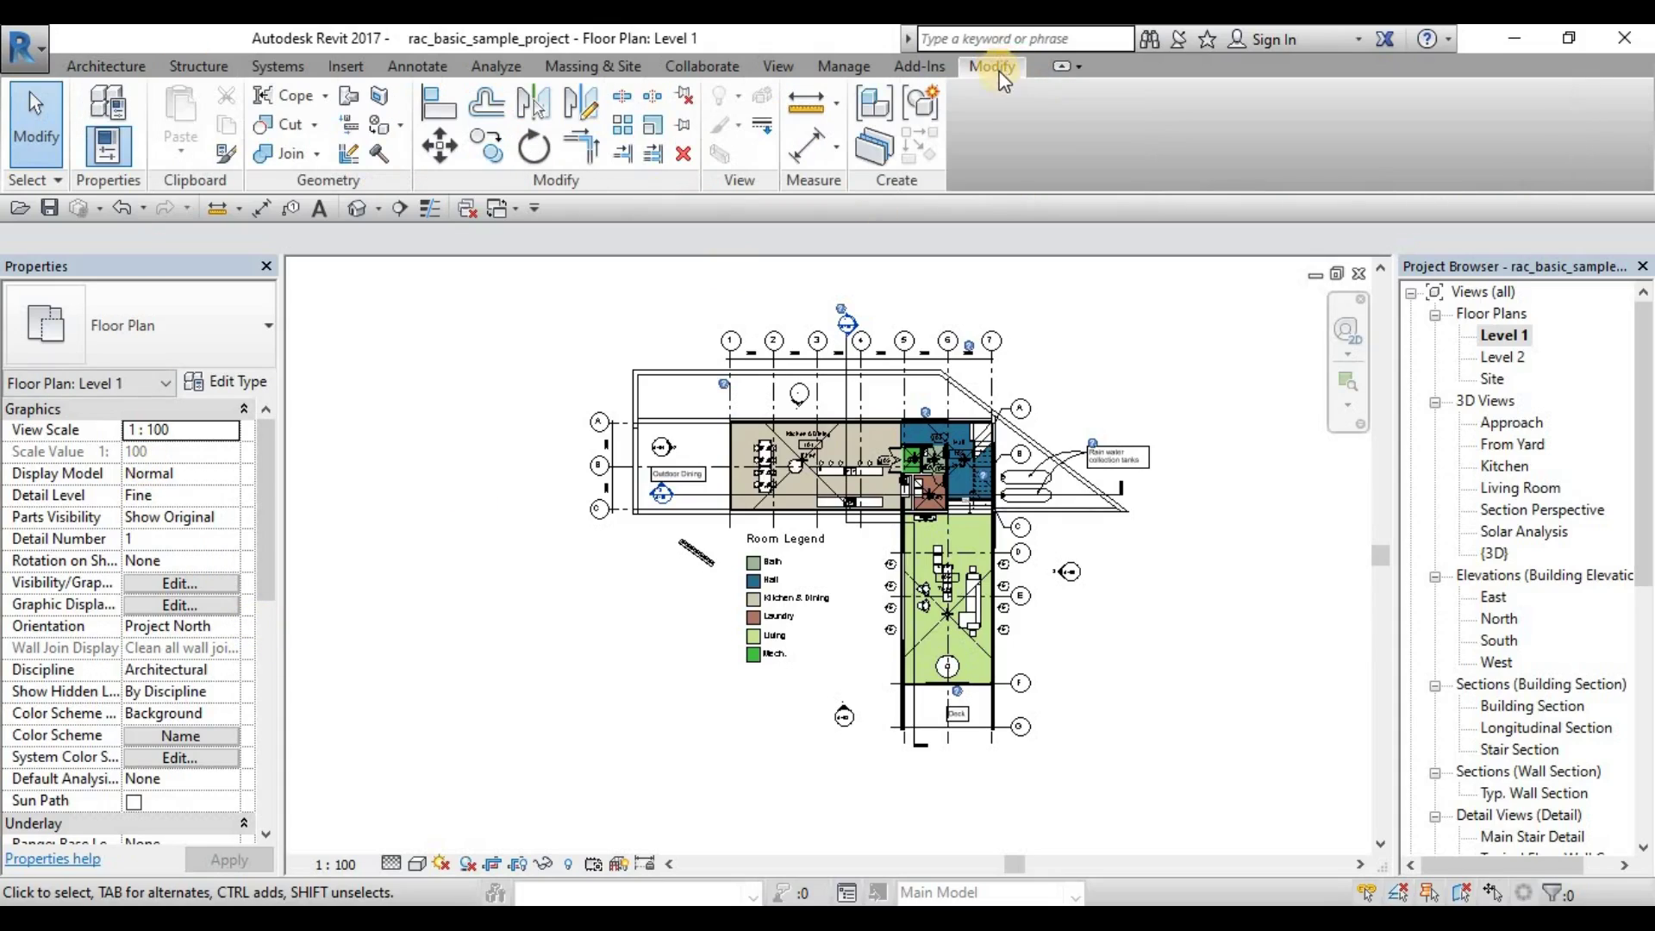
left_click(91, 65)
left_click(211, 65)
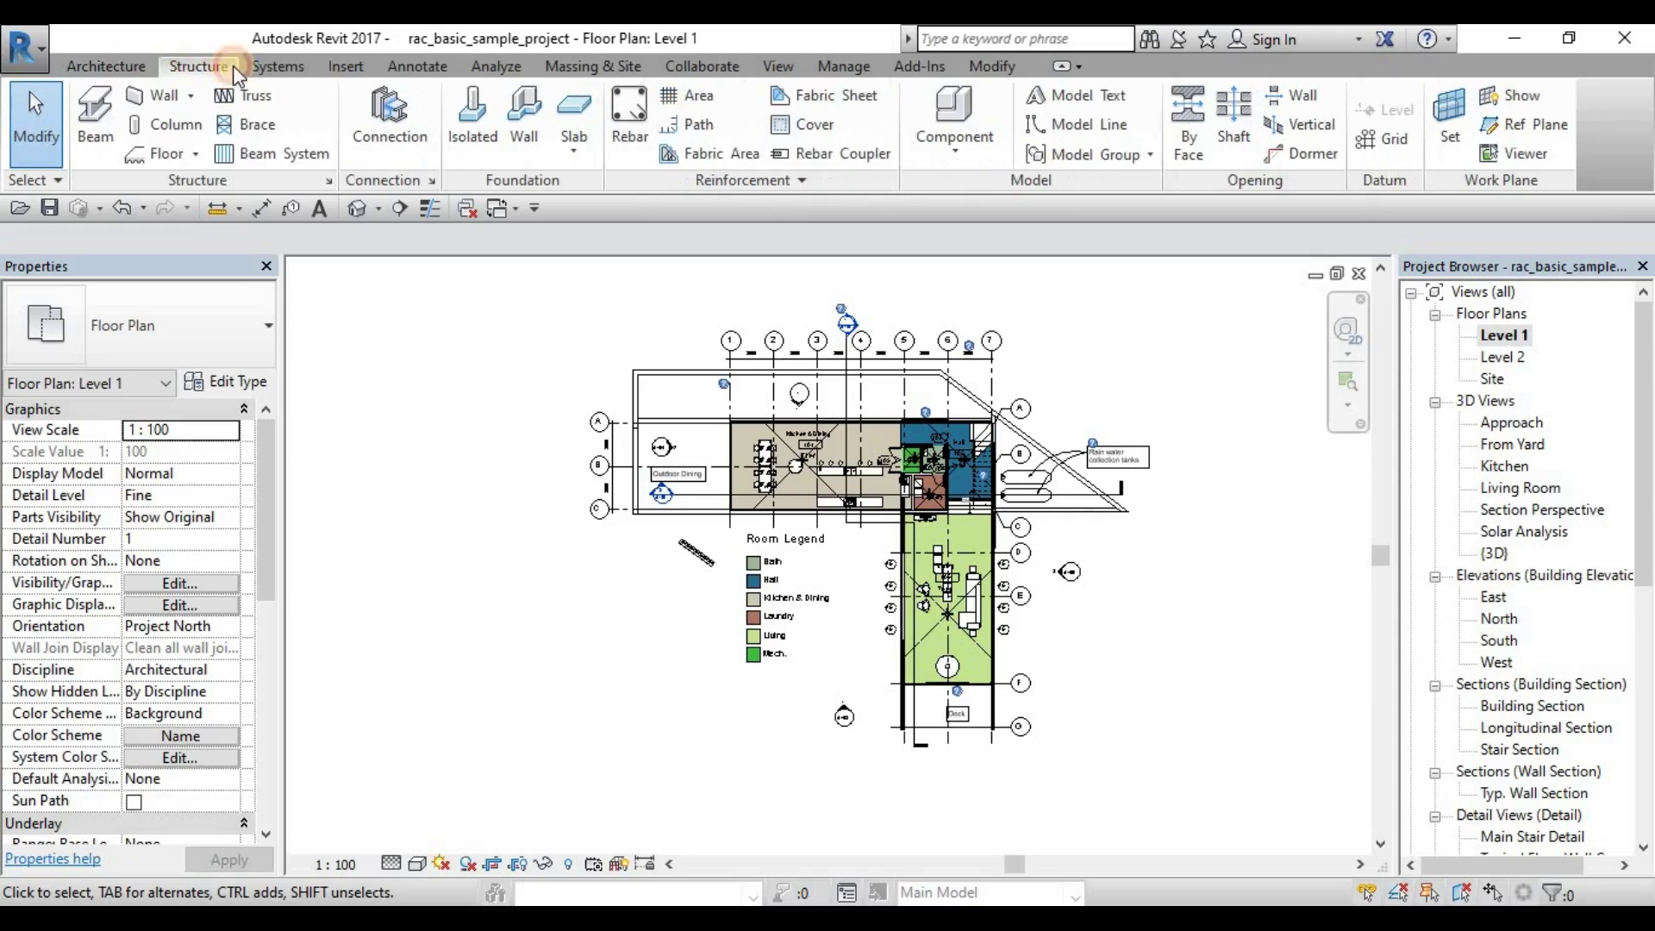
left_click(293, 66)
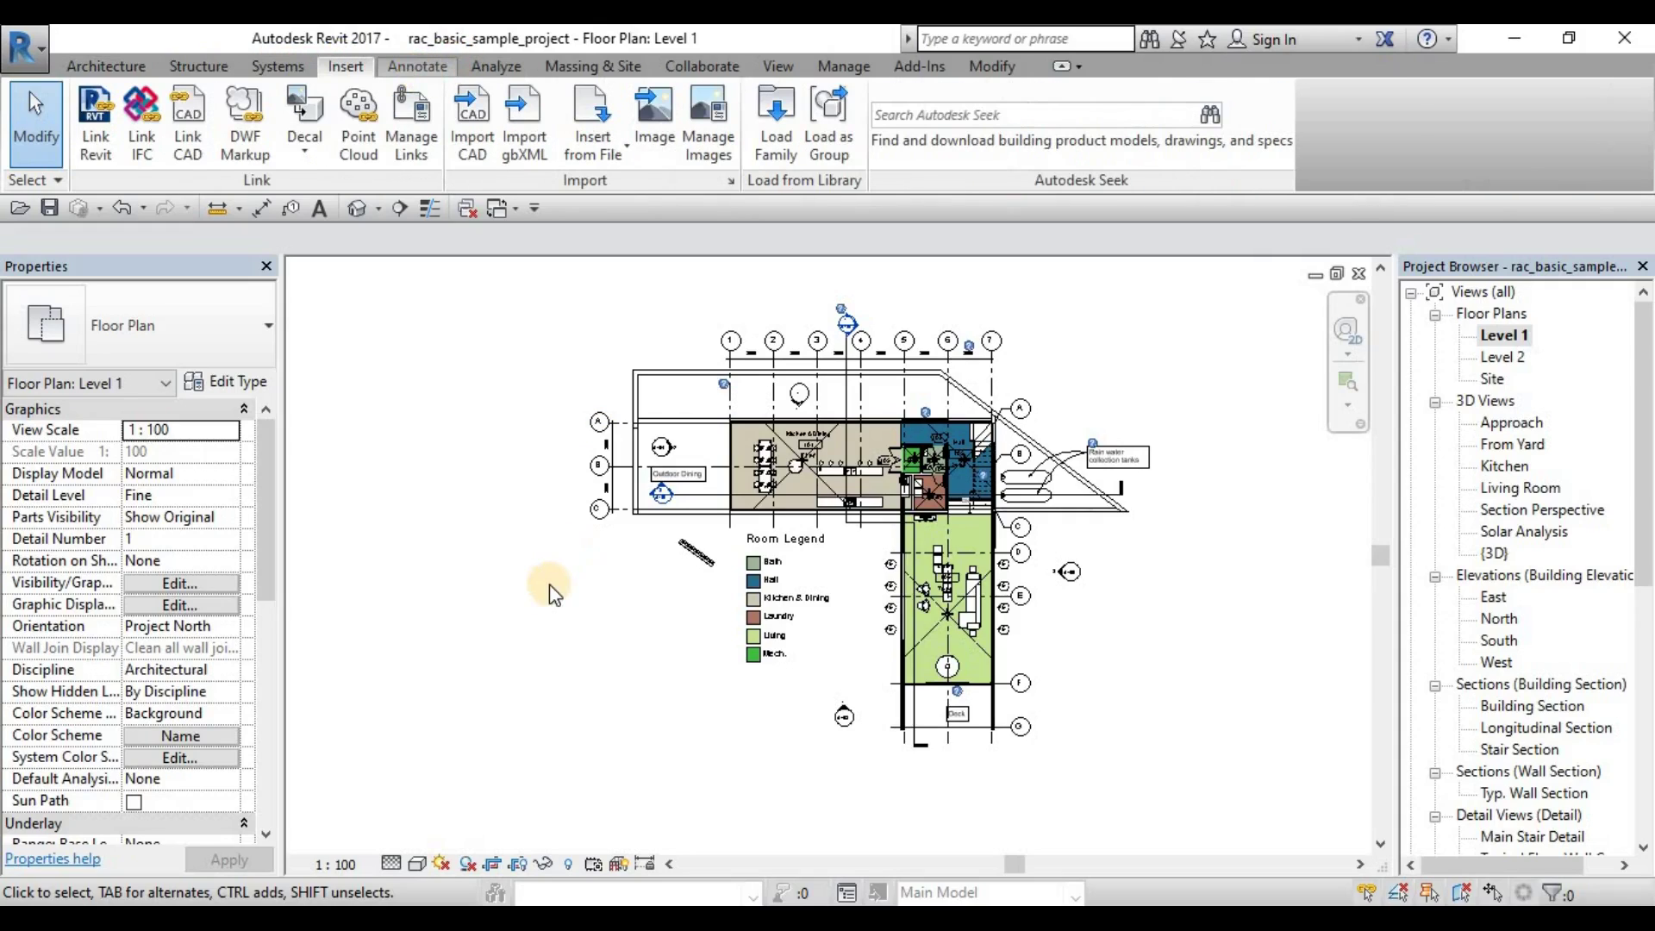
Select the Room Legend, the brick wall and the Living room in turn to compare their contextual editing tools, and clear the selection
left_click(768, 606)
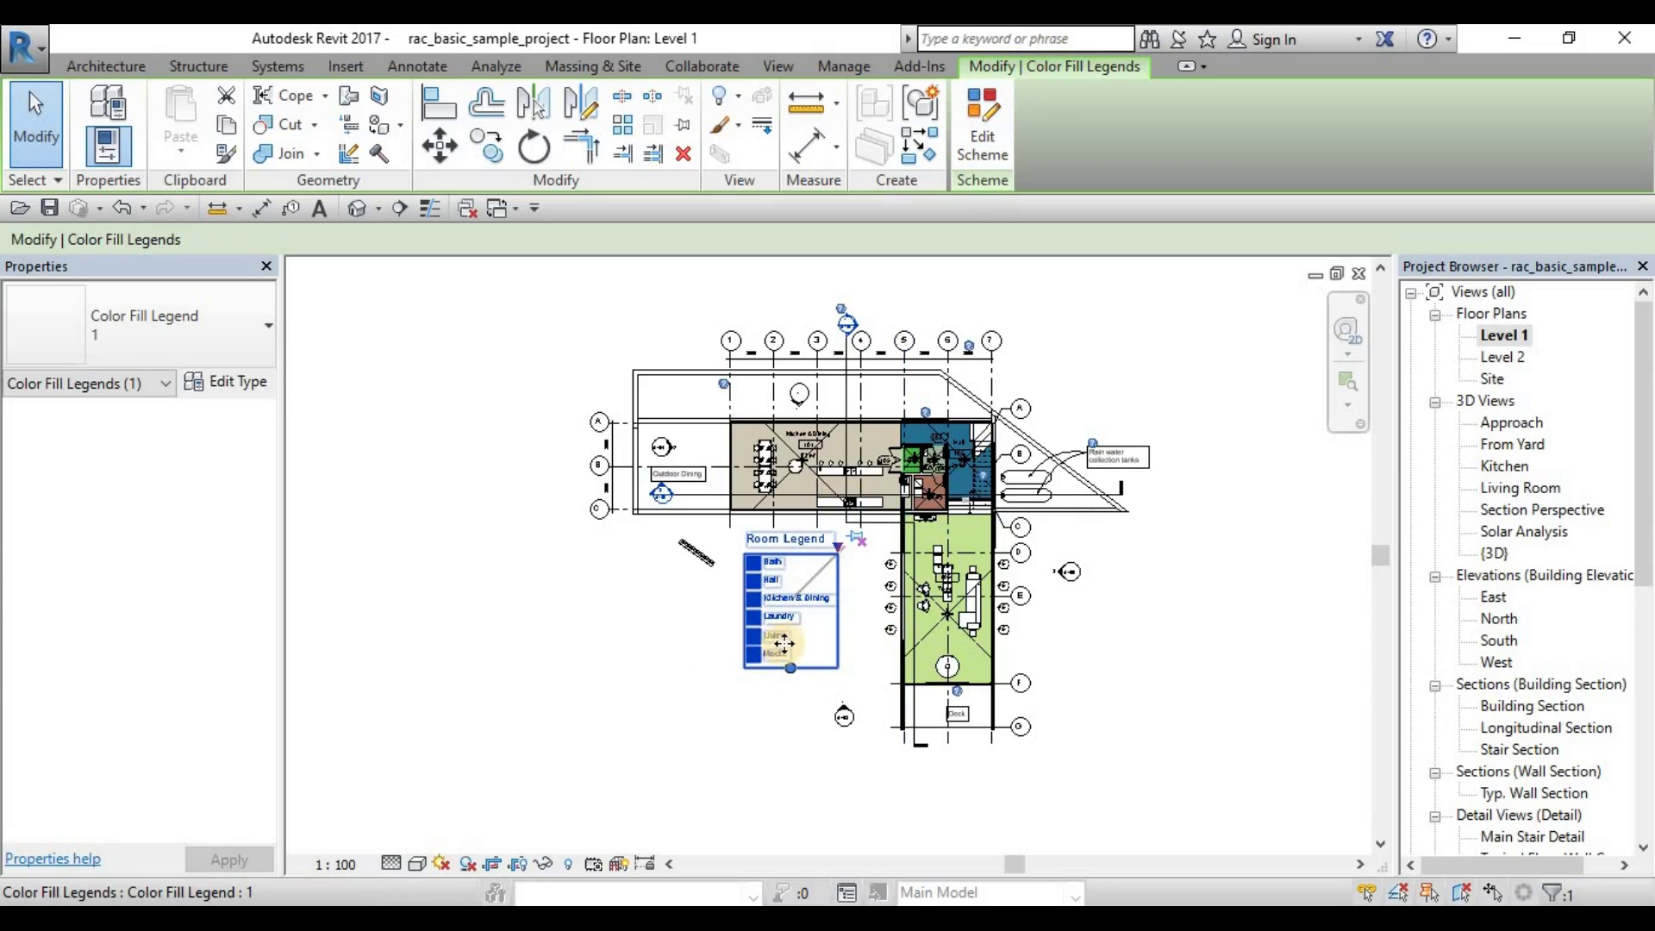
left_click(695, 556)
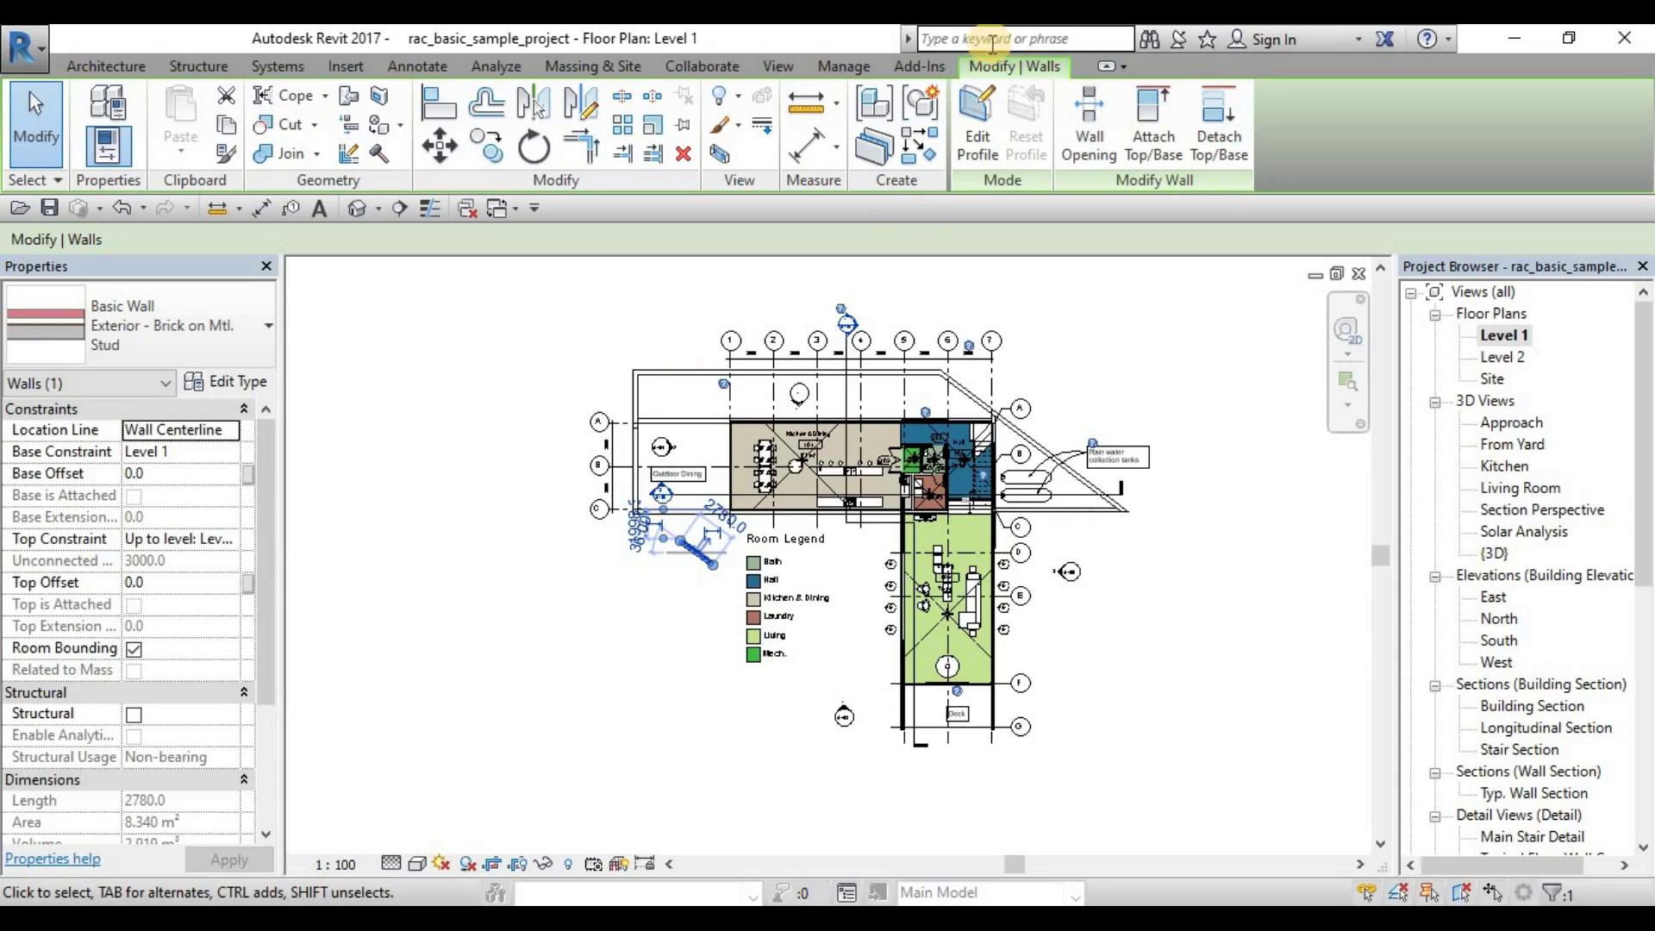
left_click(959, 551)
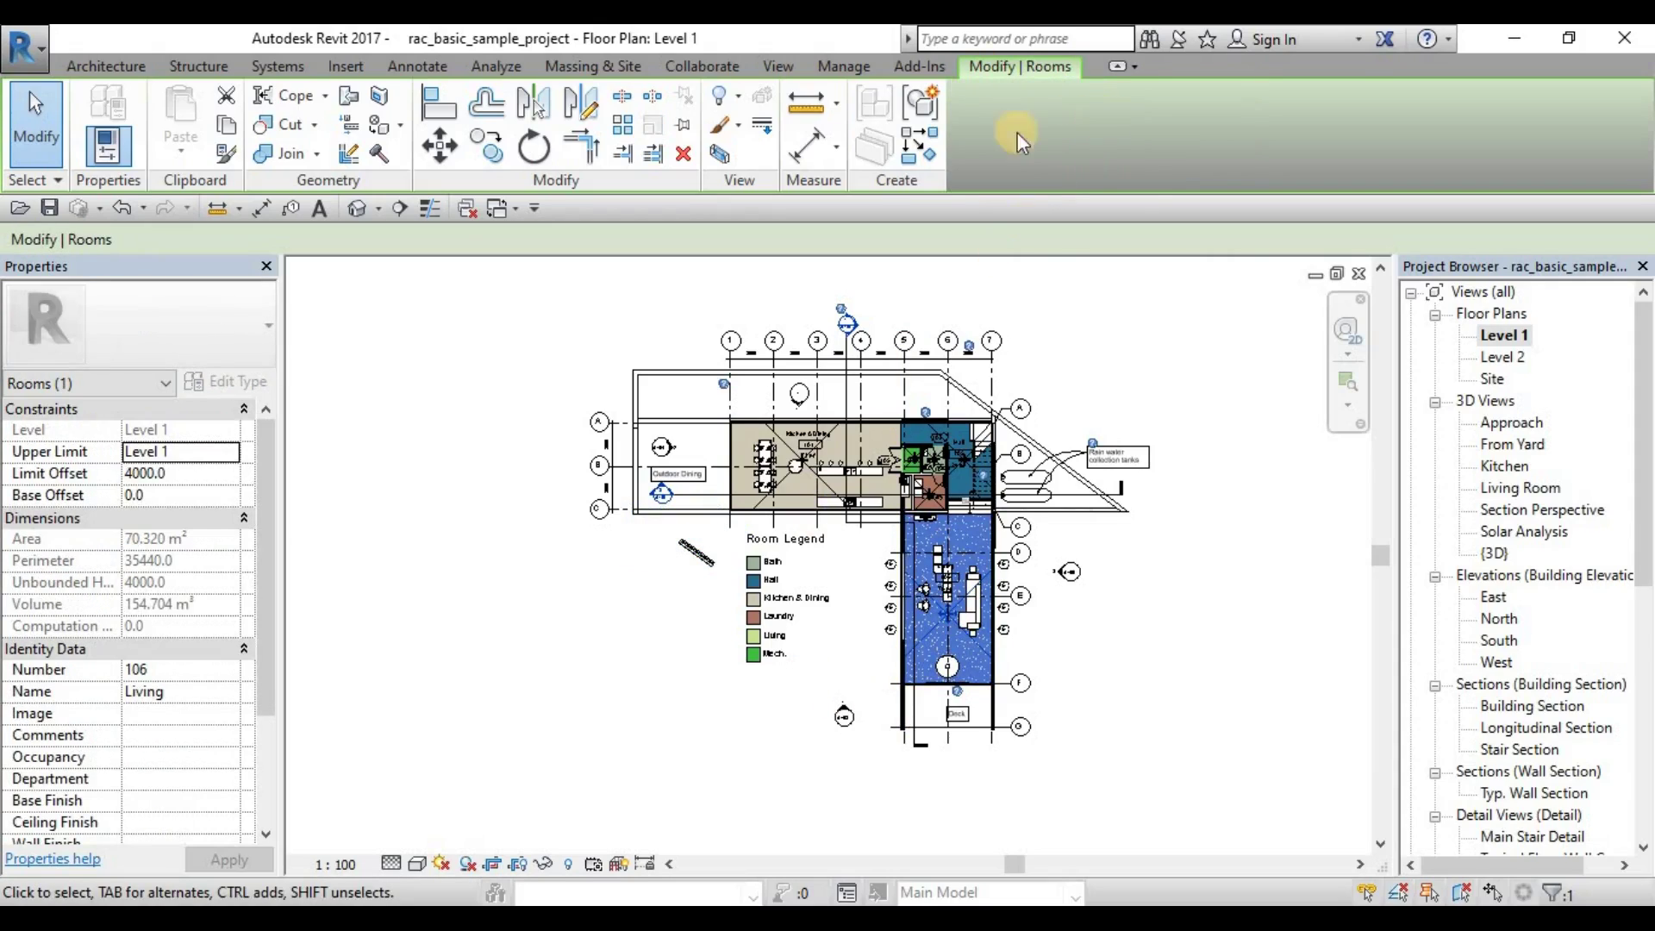
left_click(495, 695)
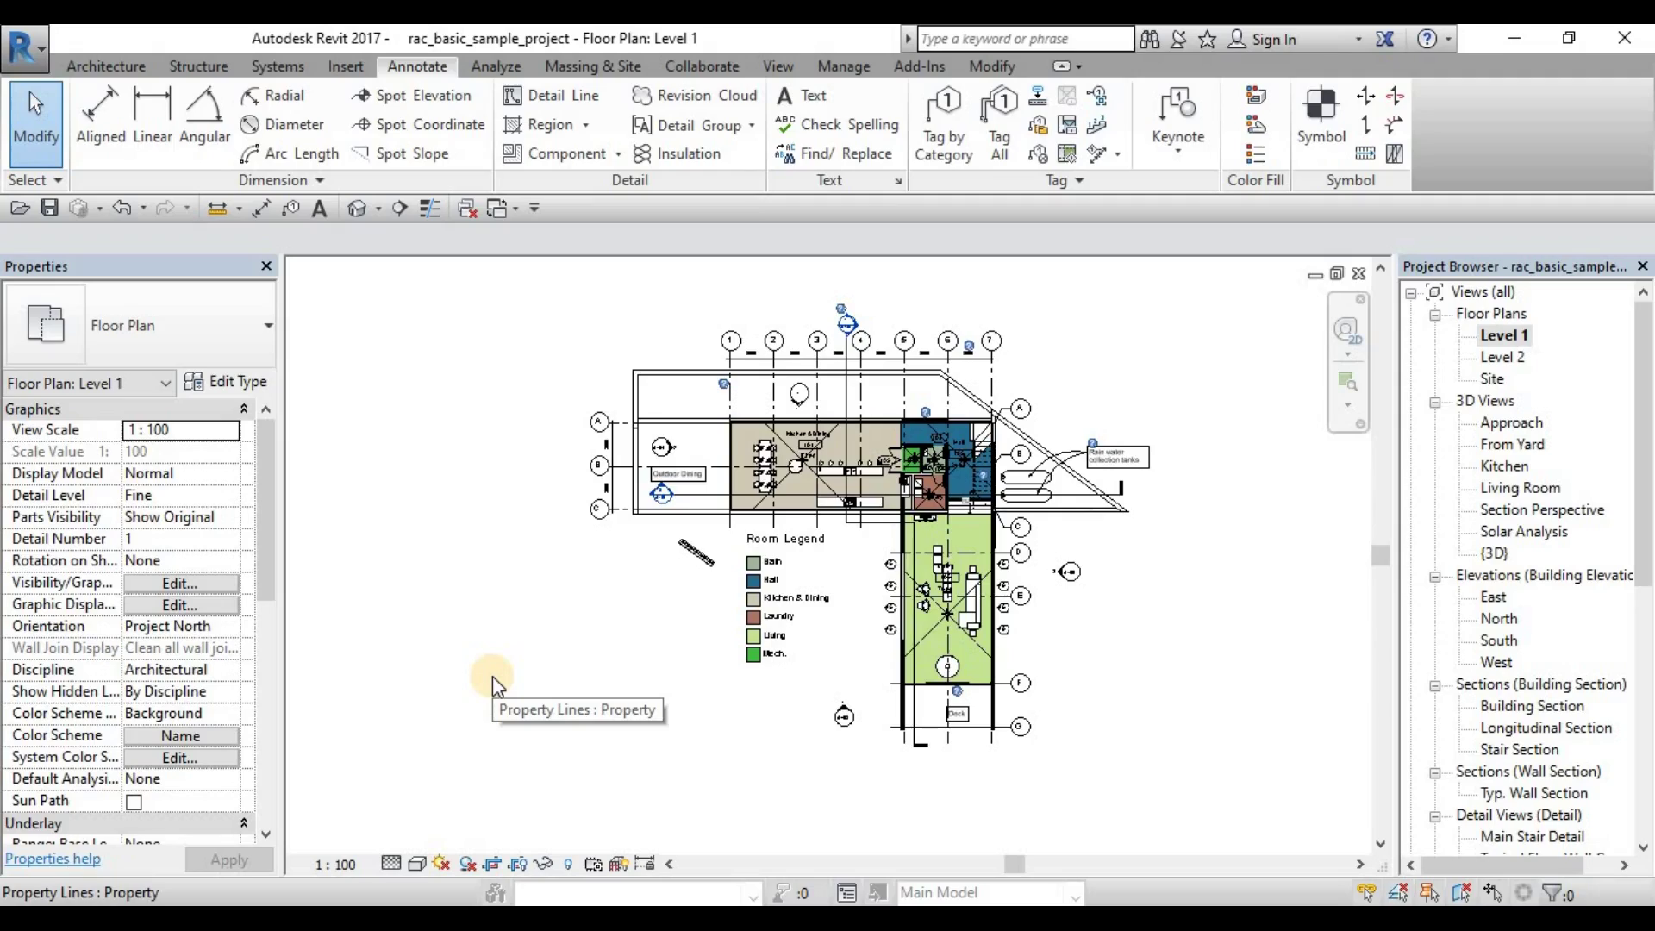